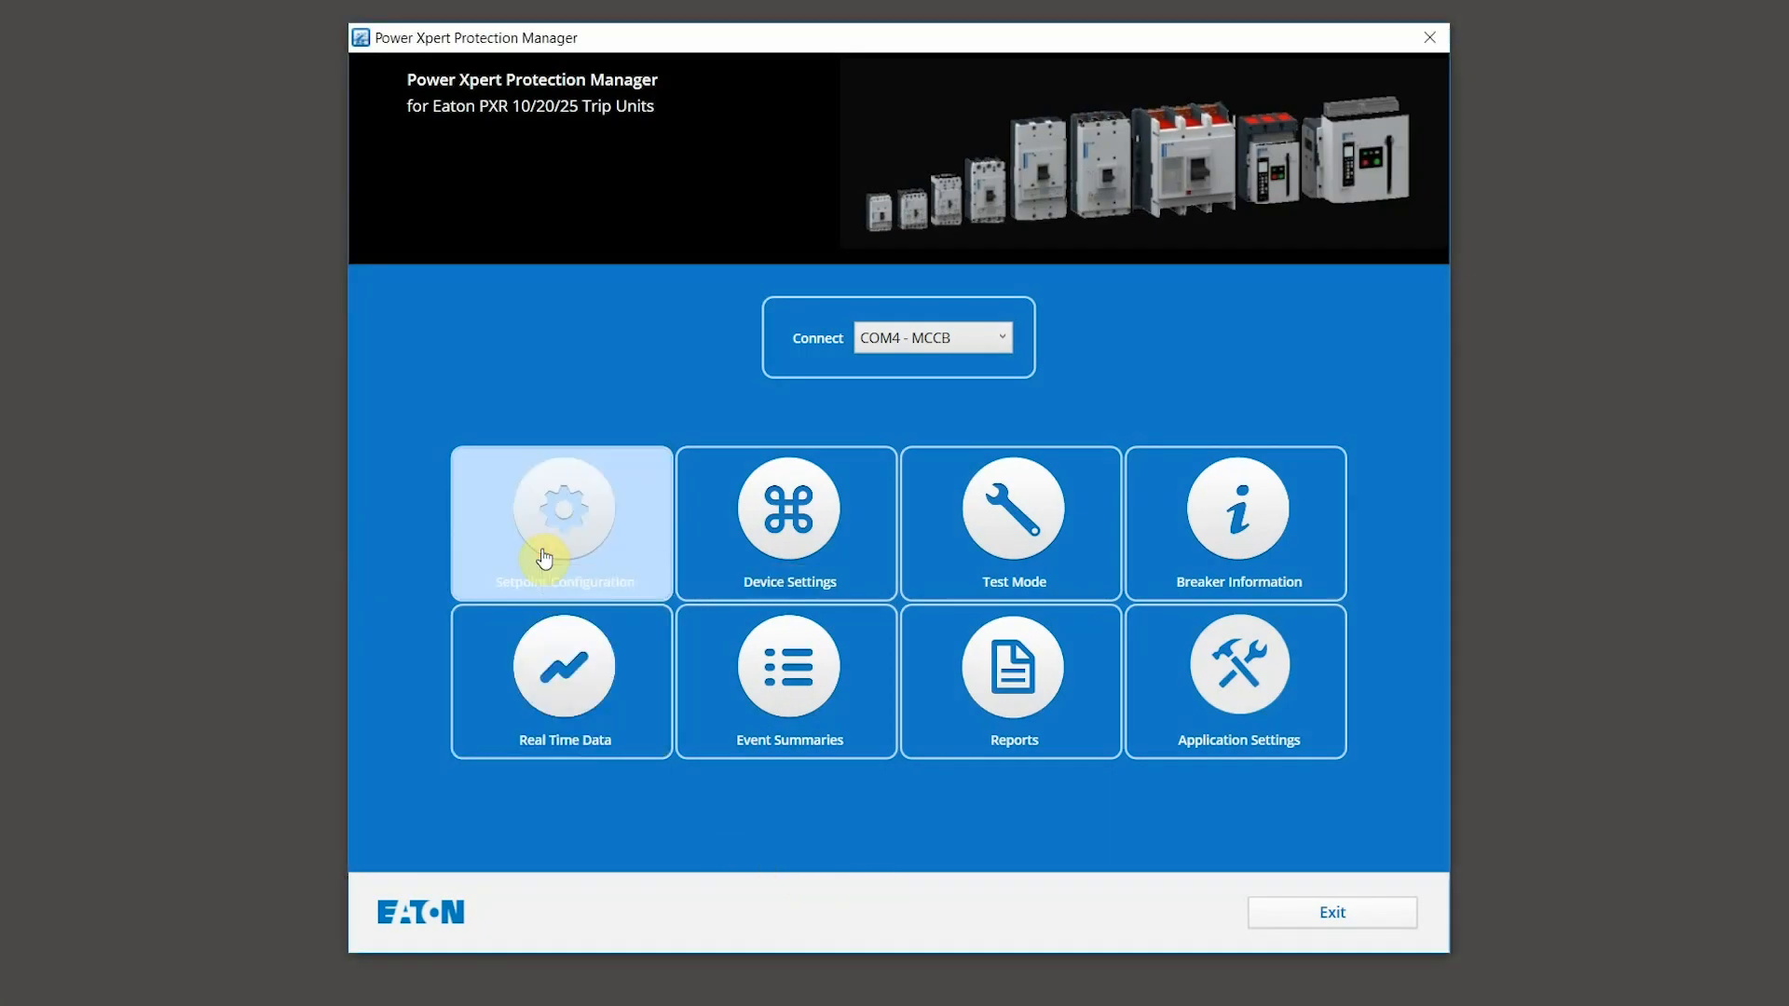
Step: Browse the setpoint configuration and device settings options, then start and cancel the trip unit test wizard
left_click(545, 558)
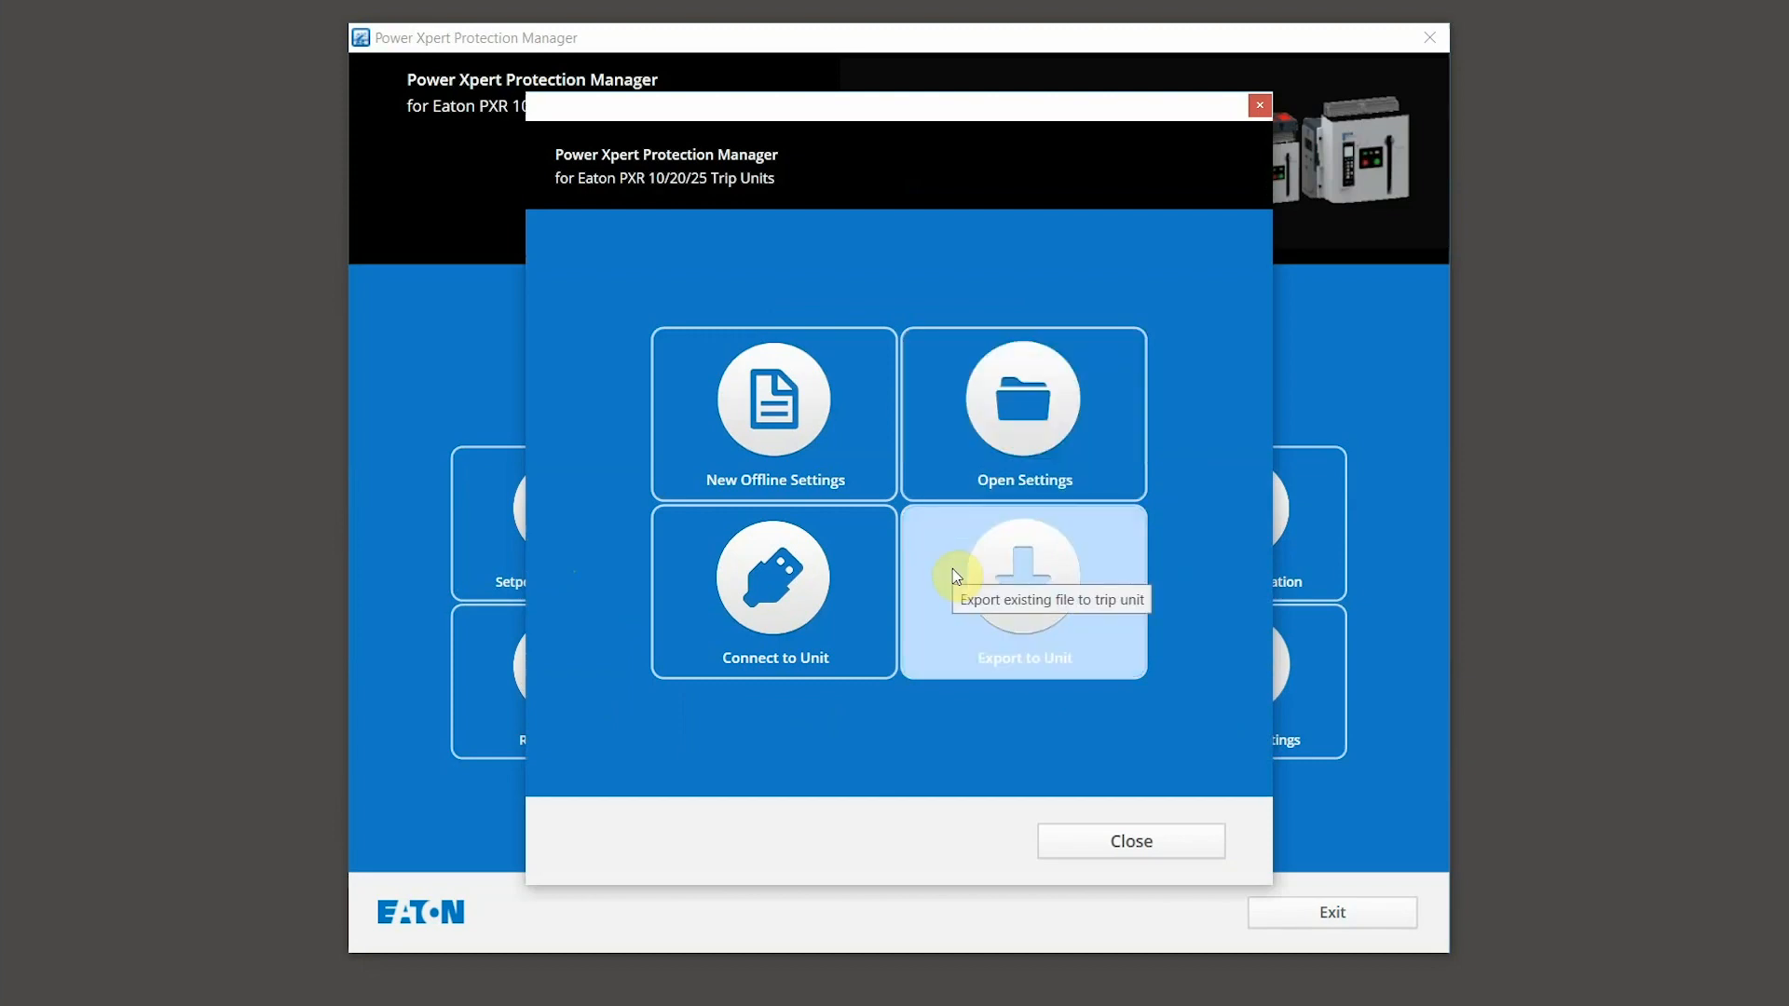
left_click(1110, 843)
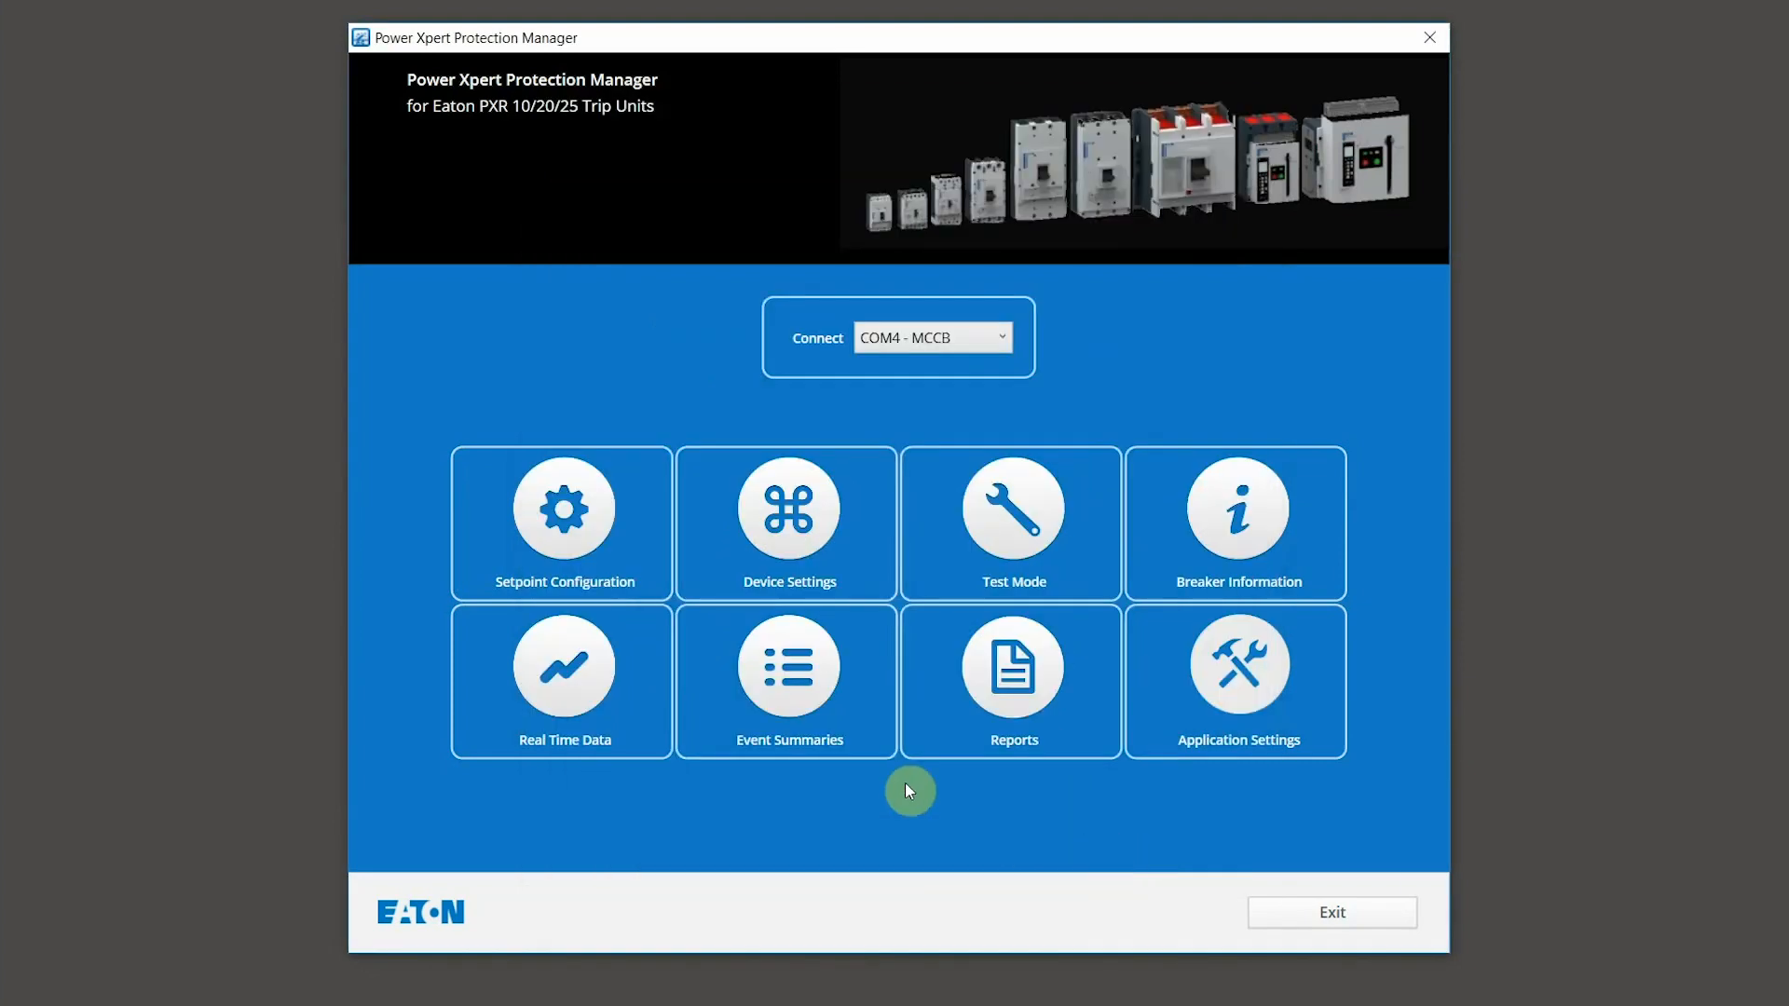
left_click(802, 507)
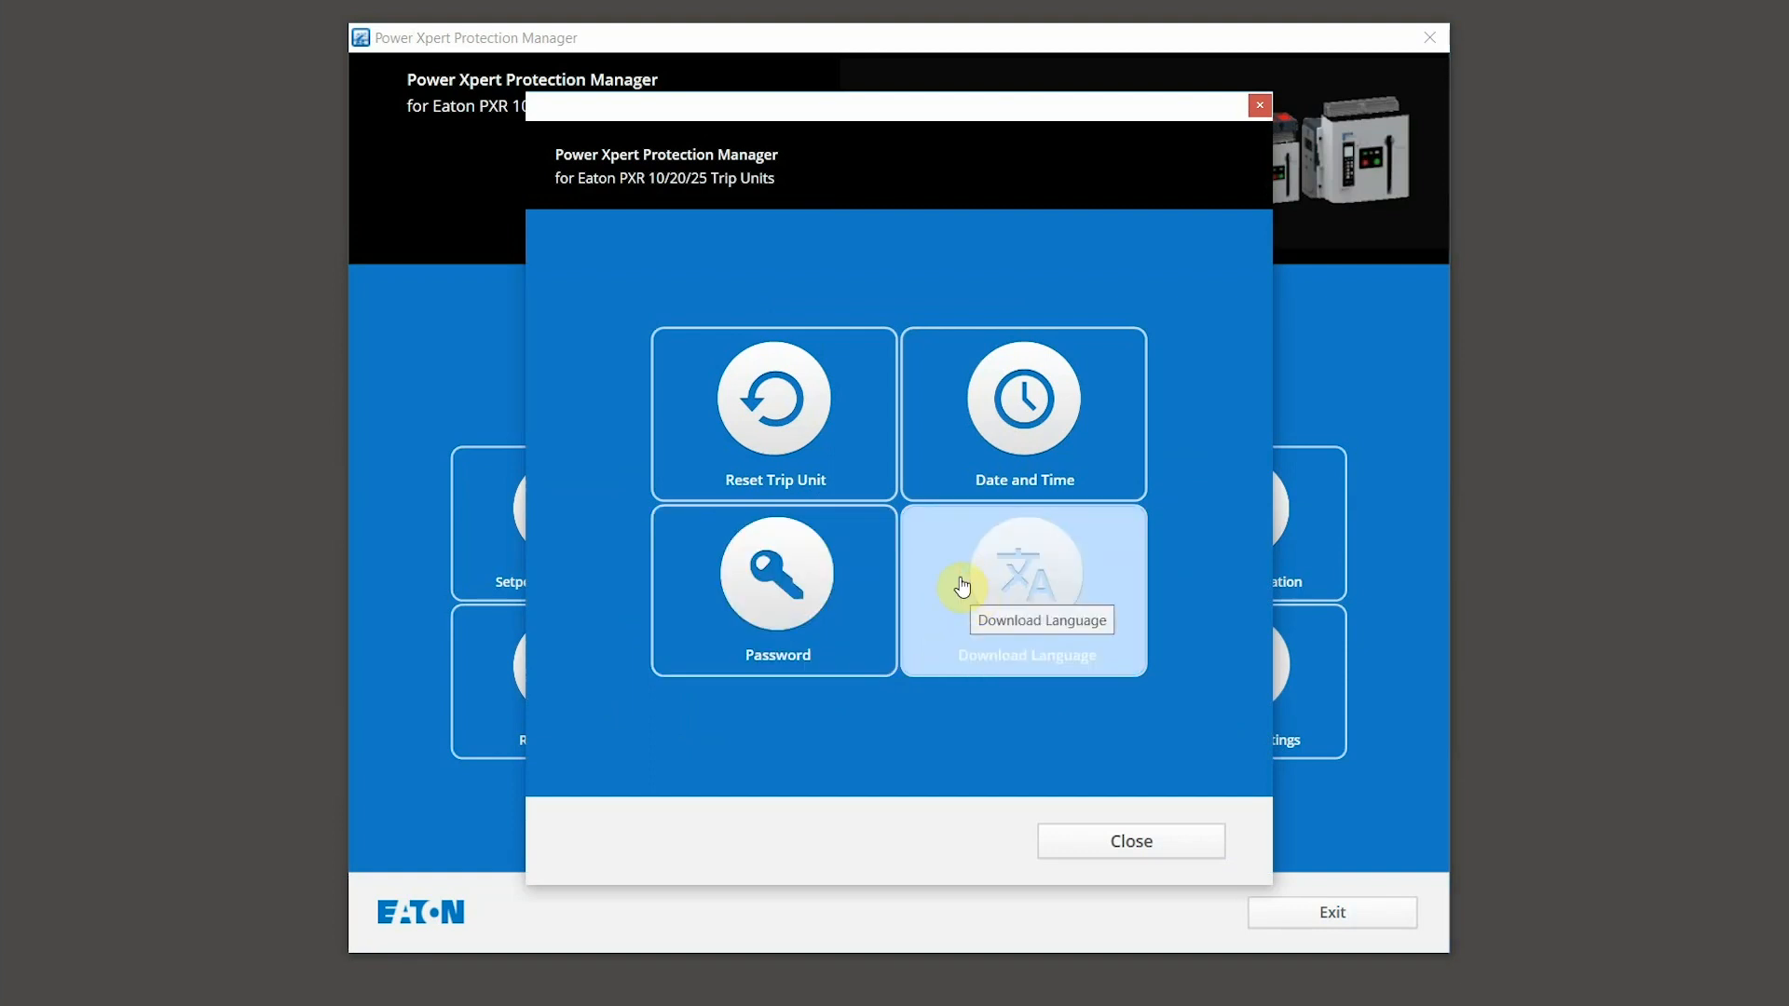
left_click(1123, 843)
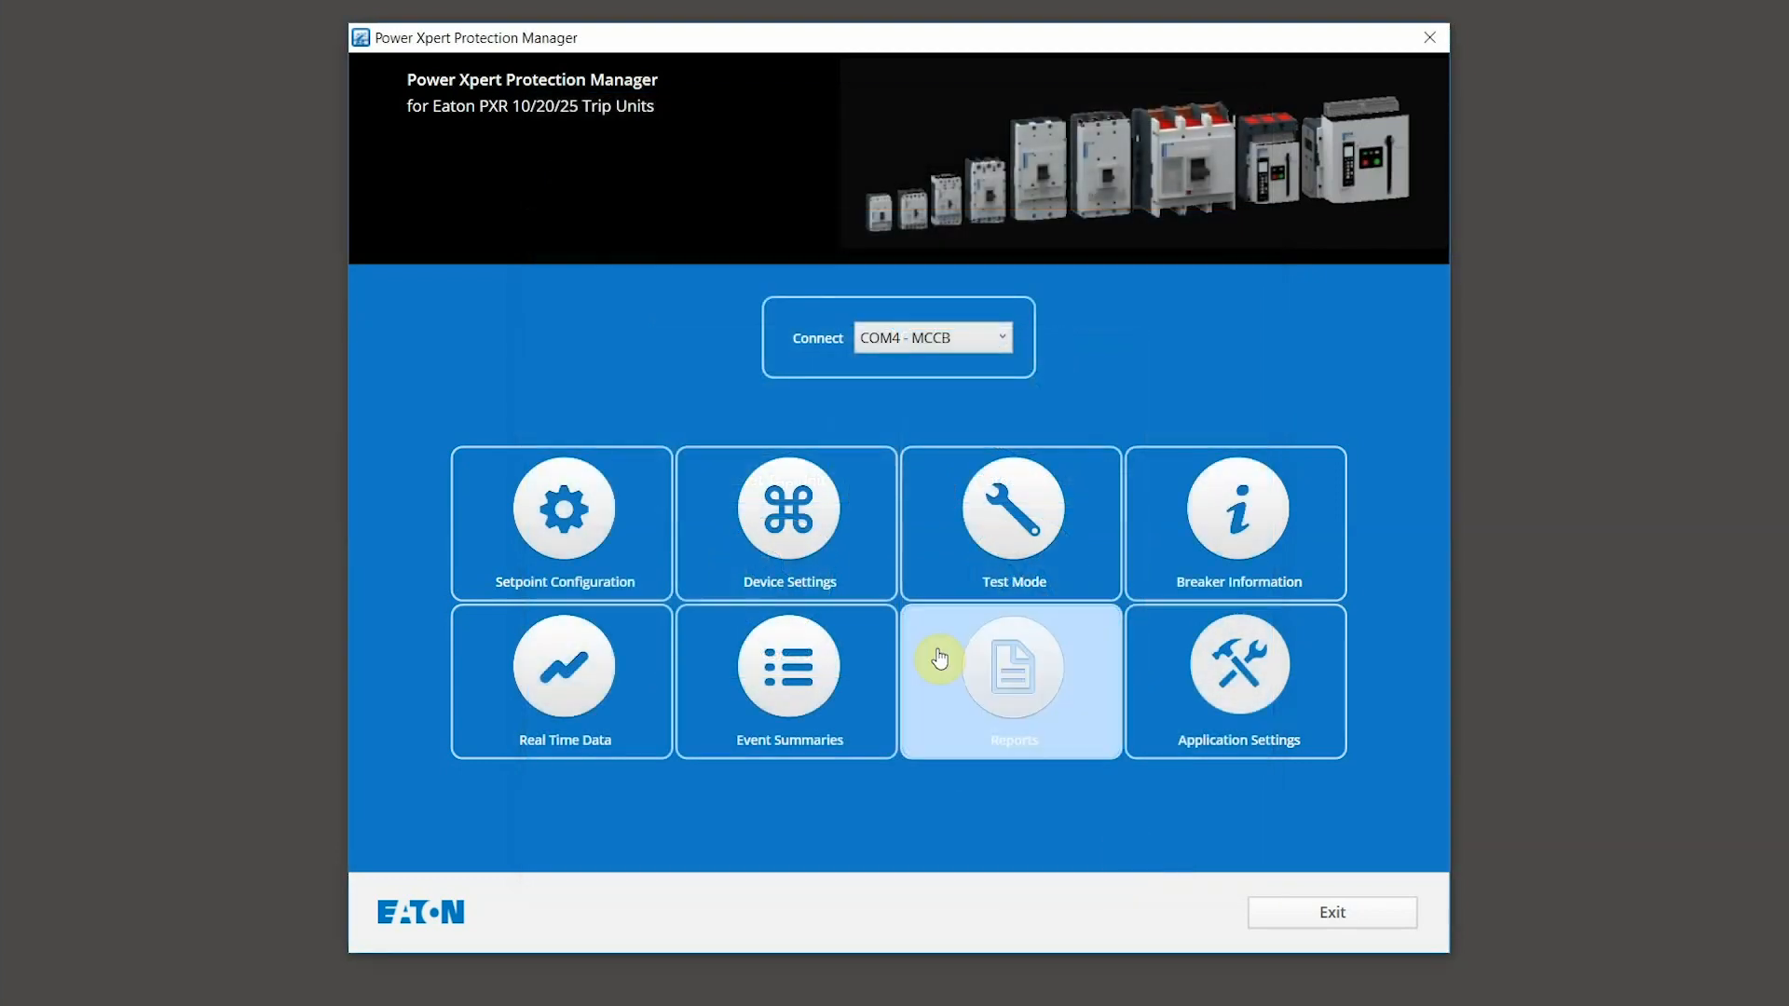
left_click(966, 518)
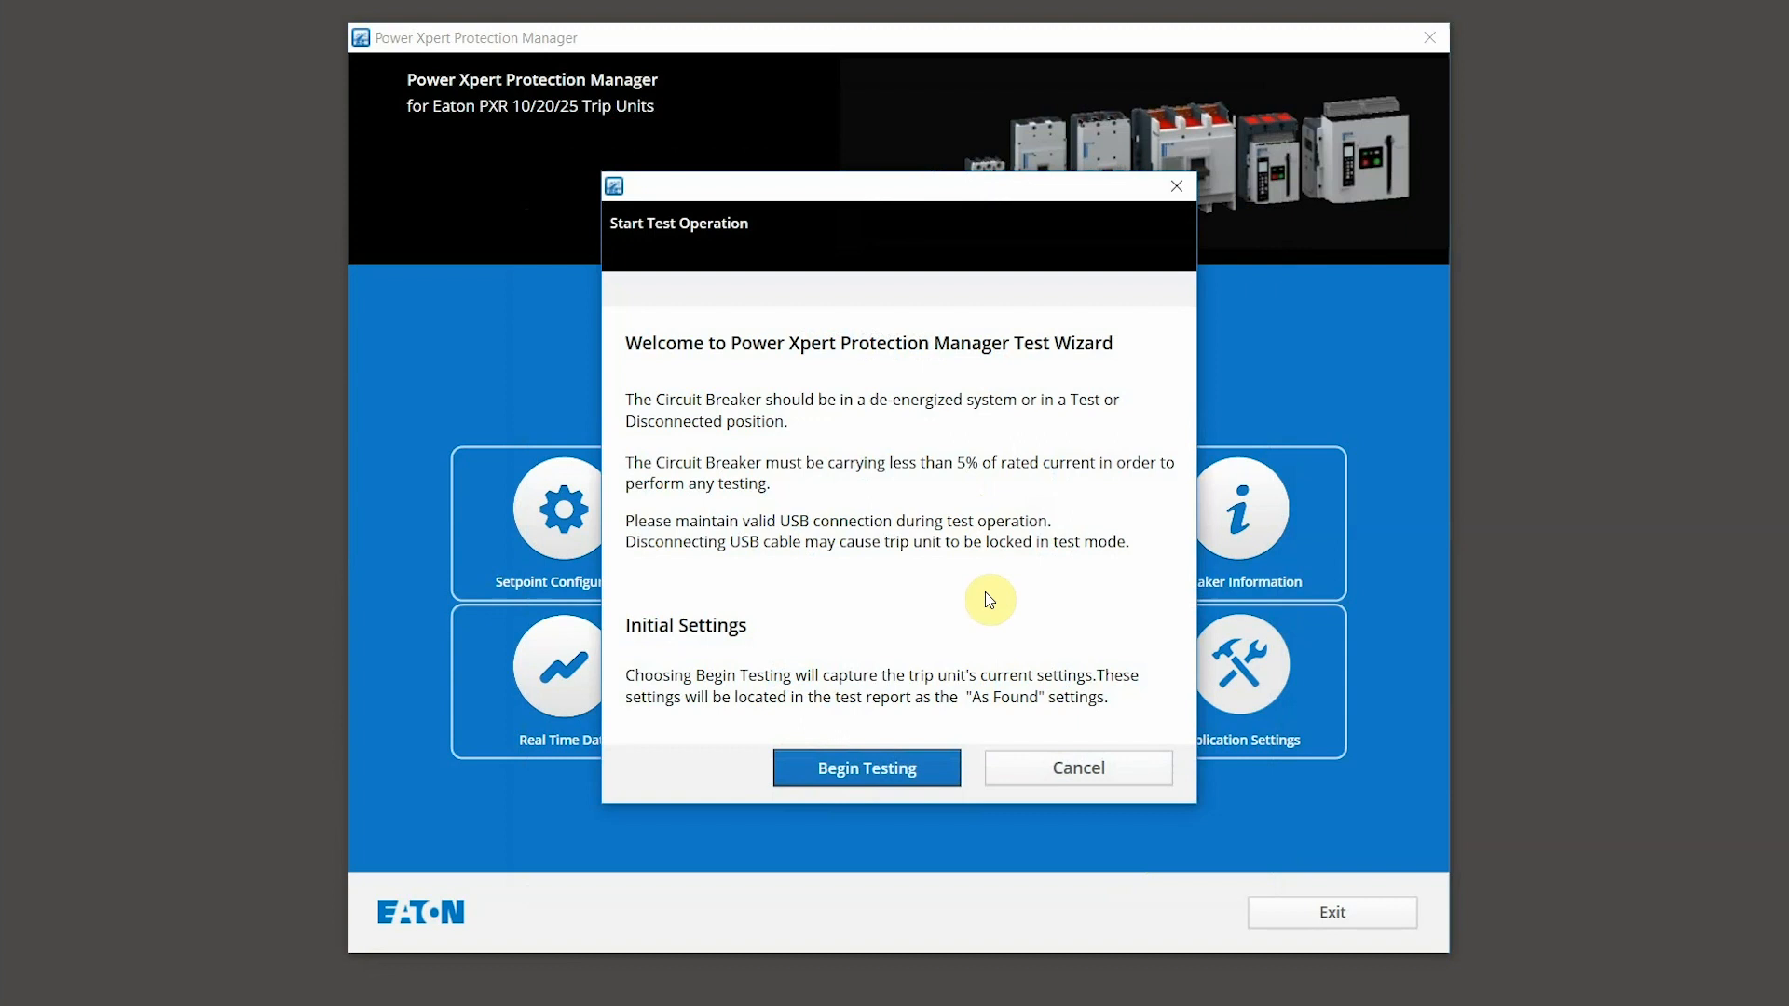
left_click(1056, 774)
Step: Load the breaker information and live current, voltage, battery and diagnostics readings from the trip unit
left_click(1207, 513)
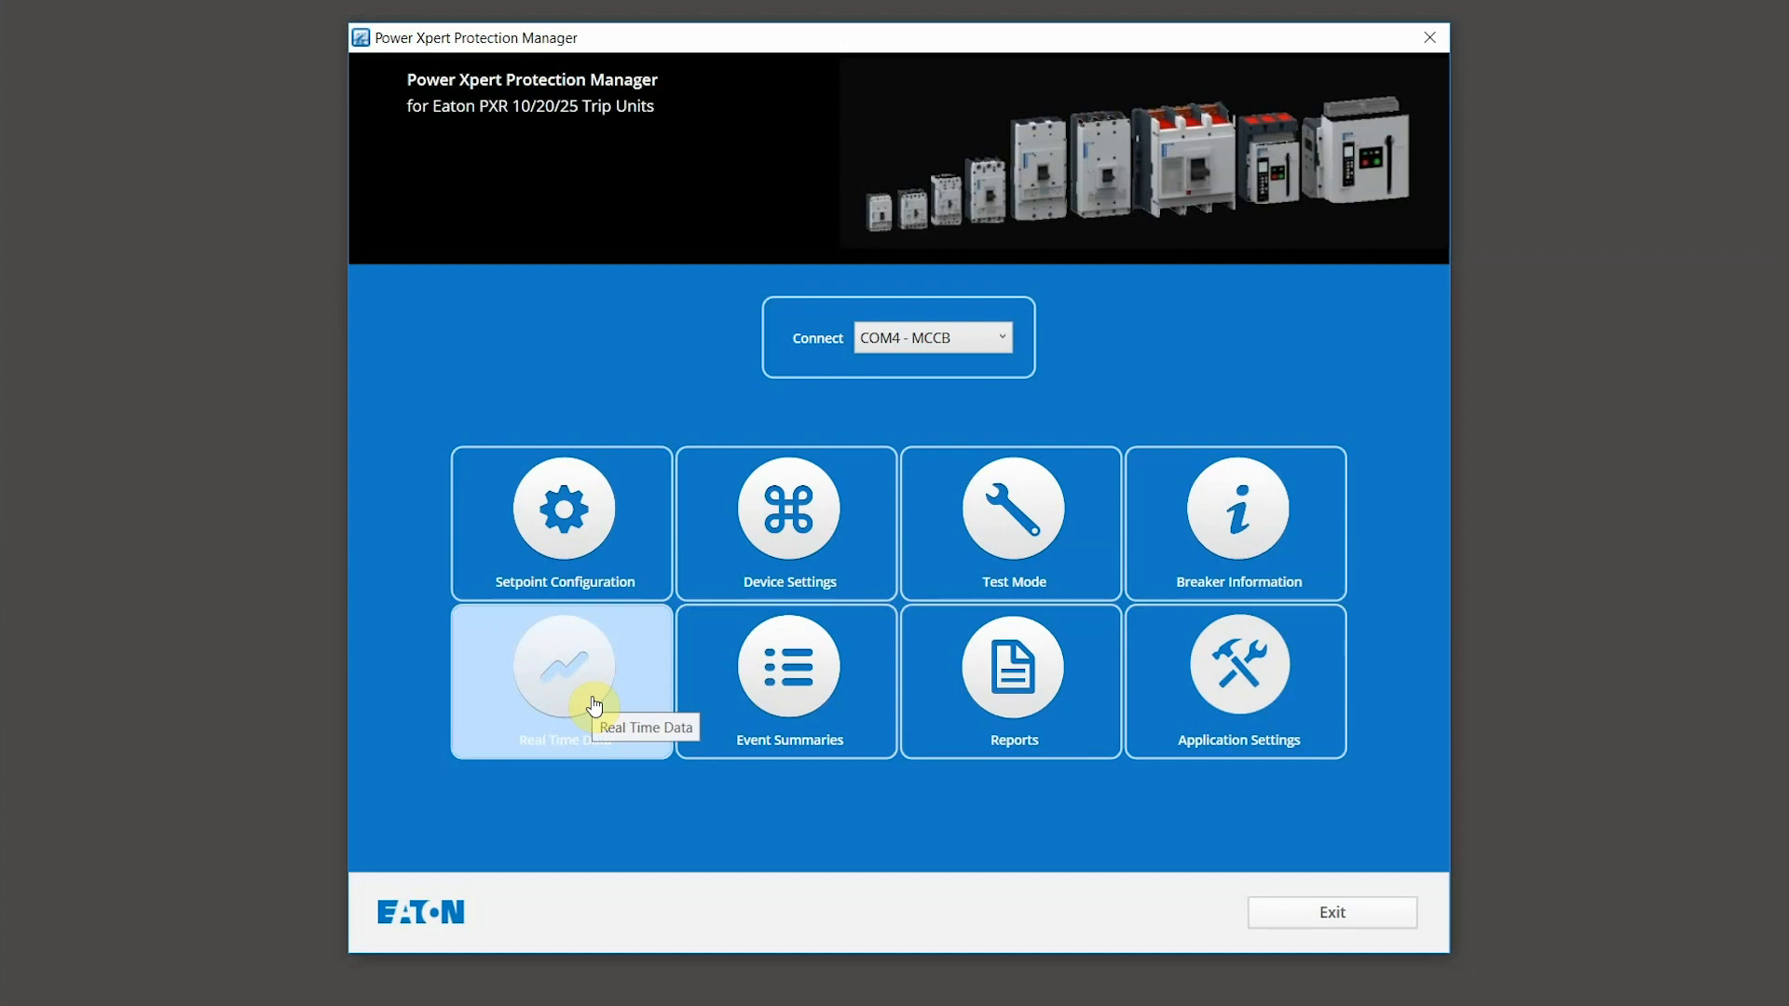
left_click(594, 705)
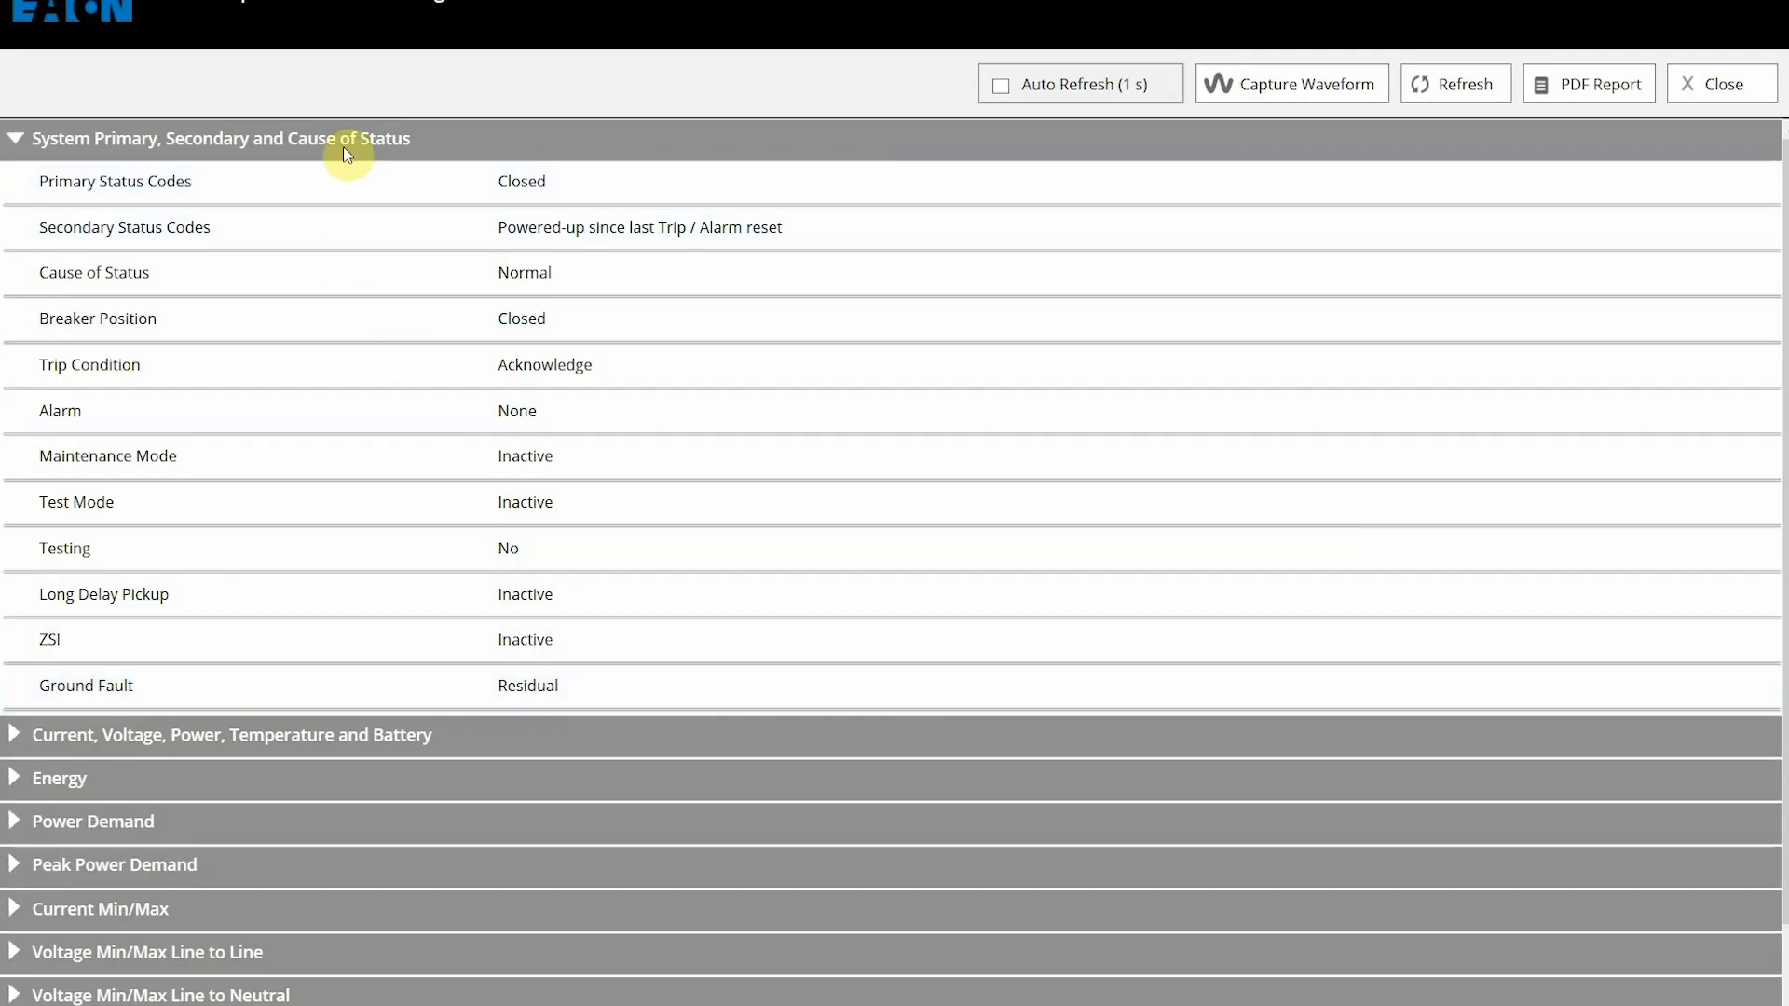
left_click(121, 736)
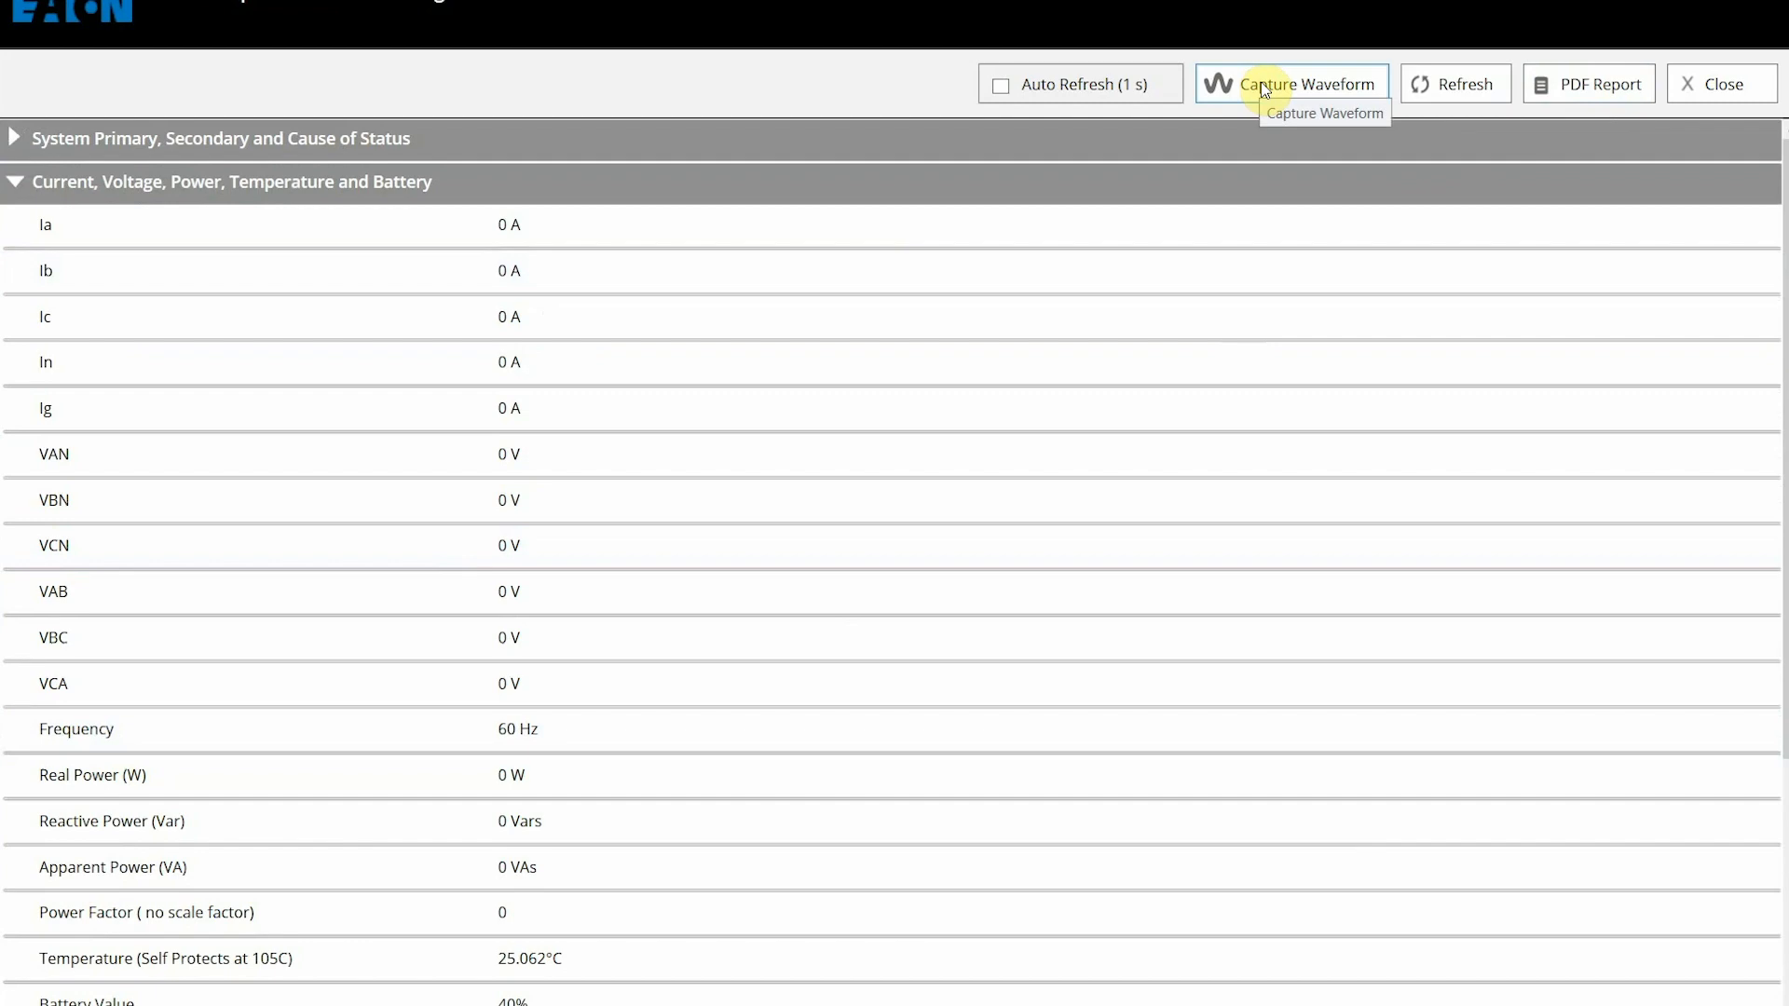
scroll(1286, 228, "down", 4)
left_click(74, 971)
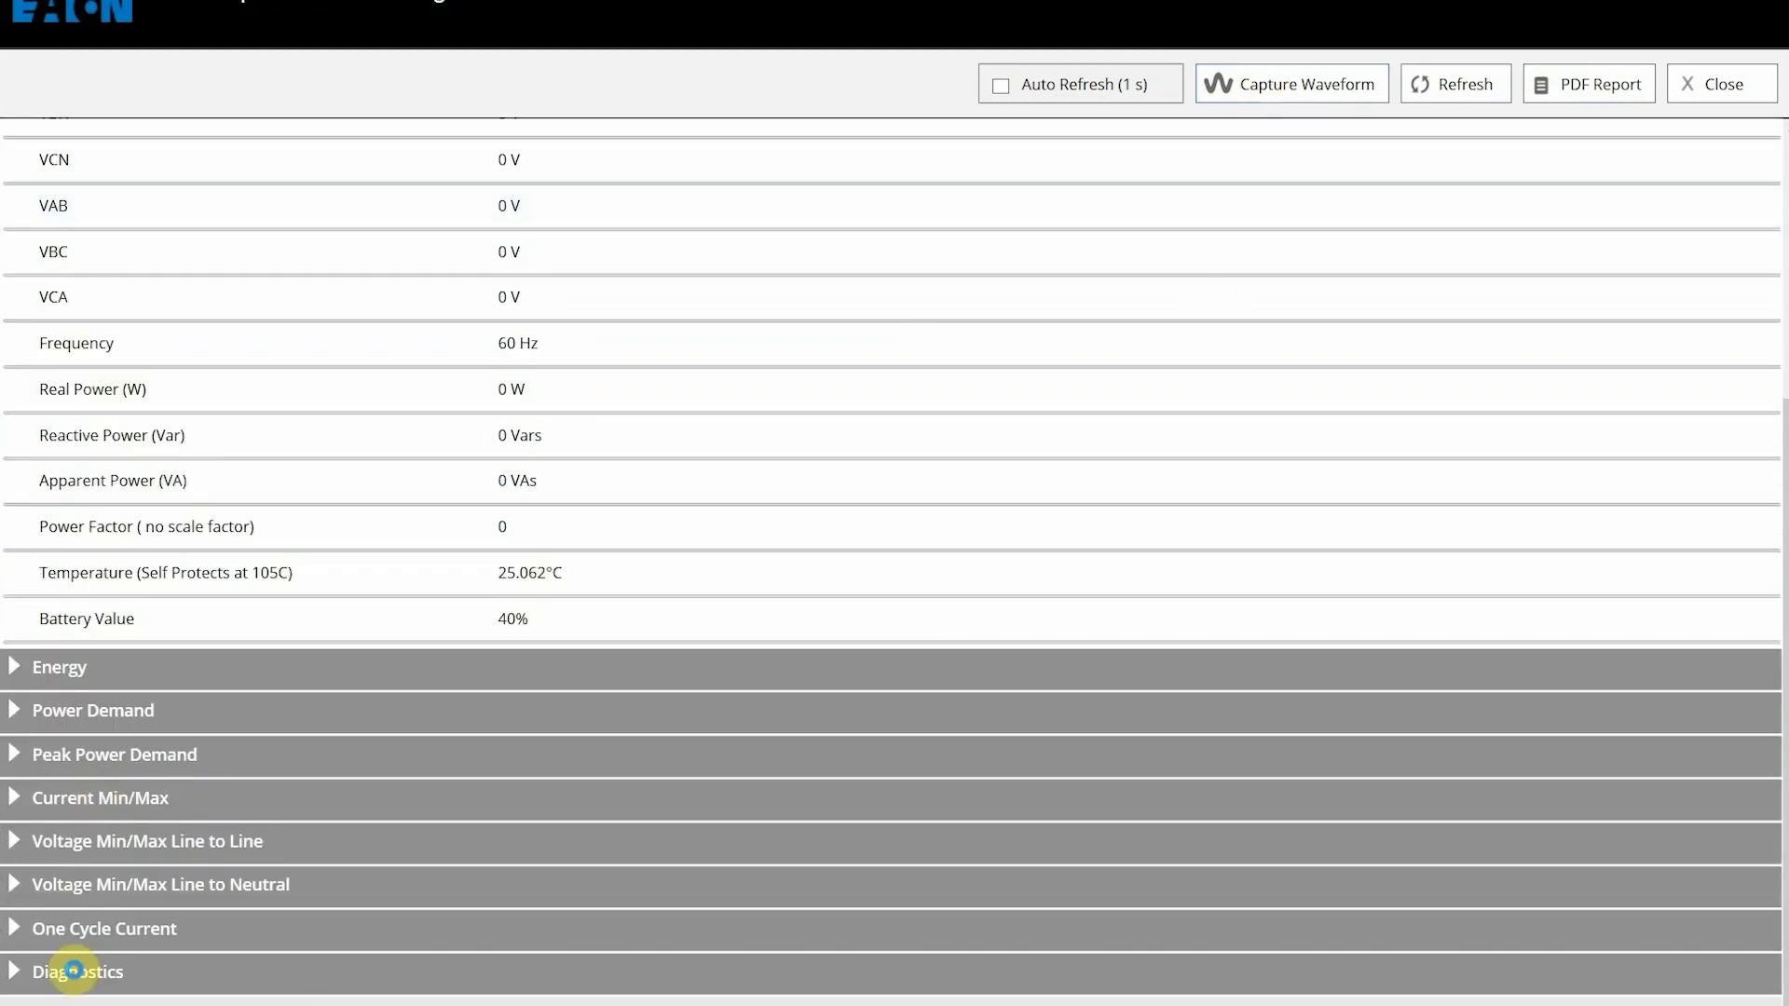
scroll(547, 930, "down", 9)
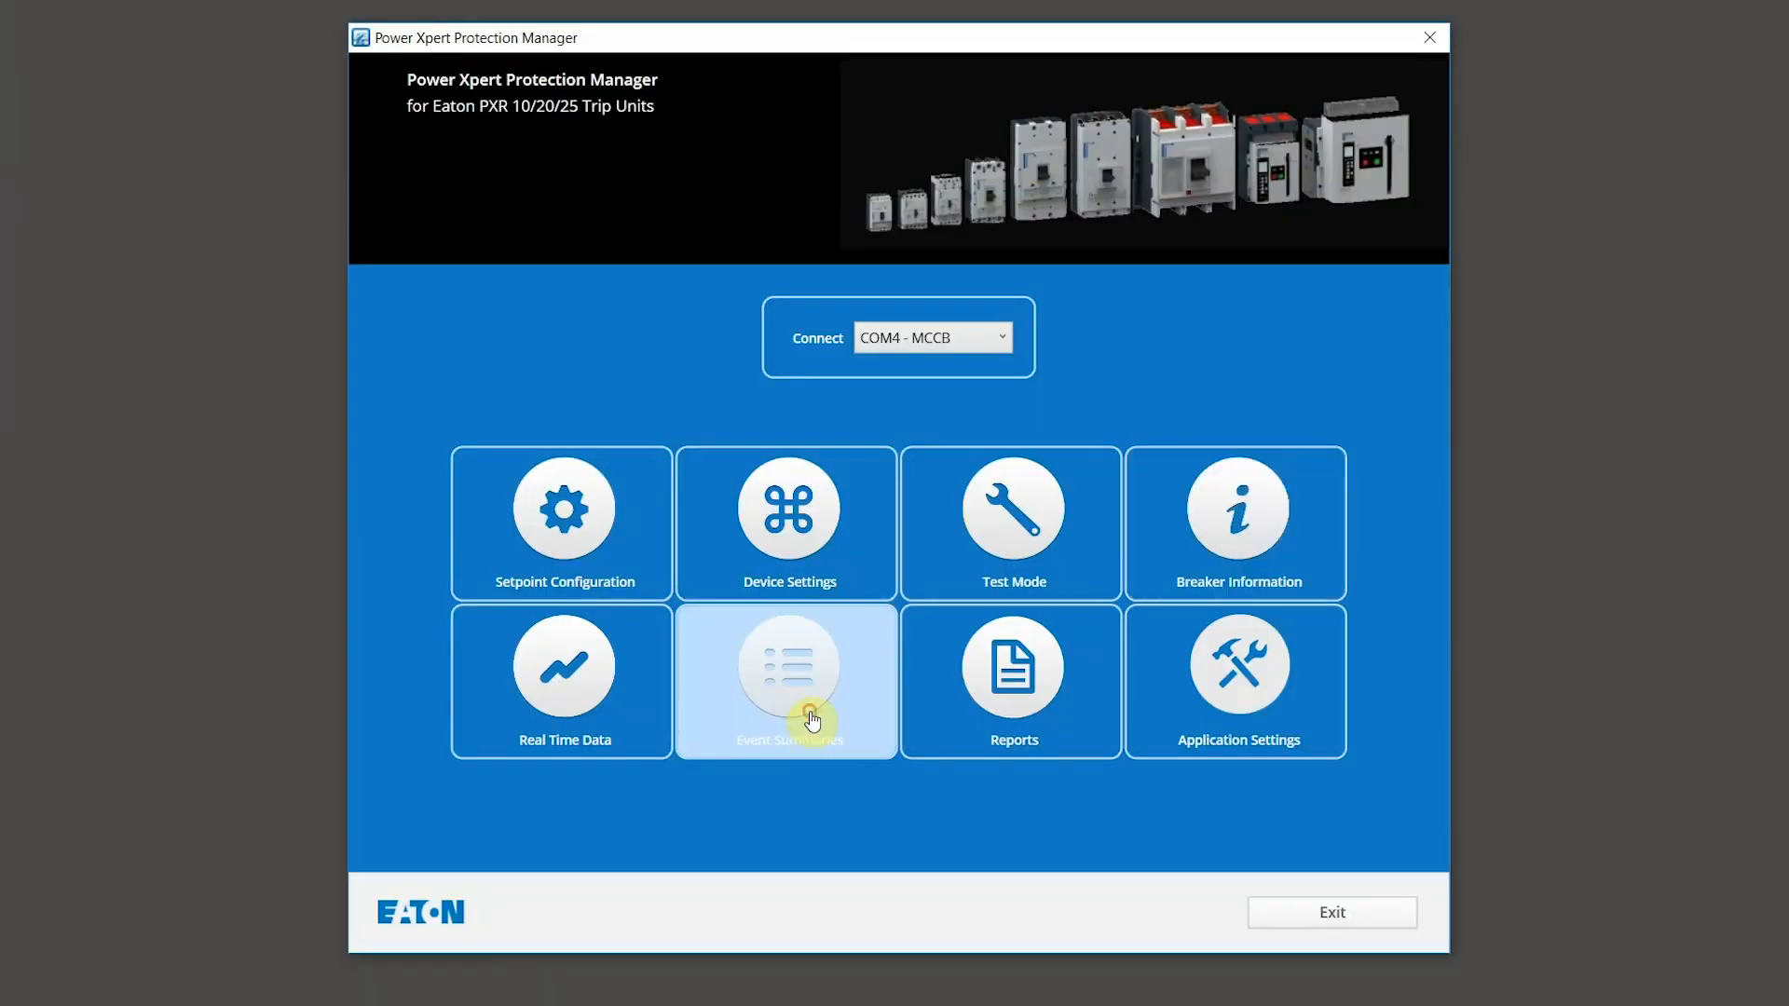
Step: Review the trip event summaries and alarm events list, then view the version and contact information
left_click(812, 719)
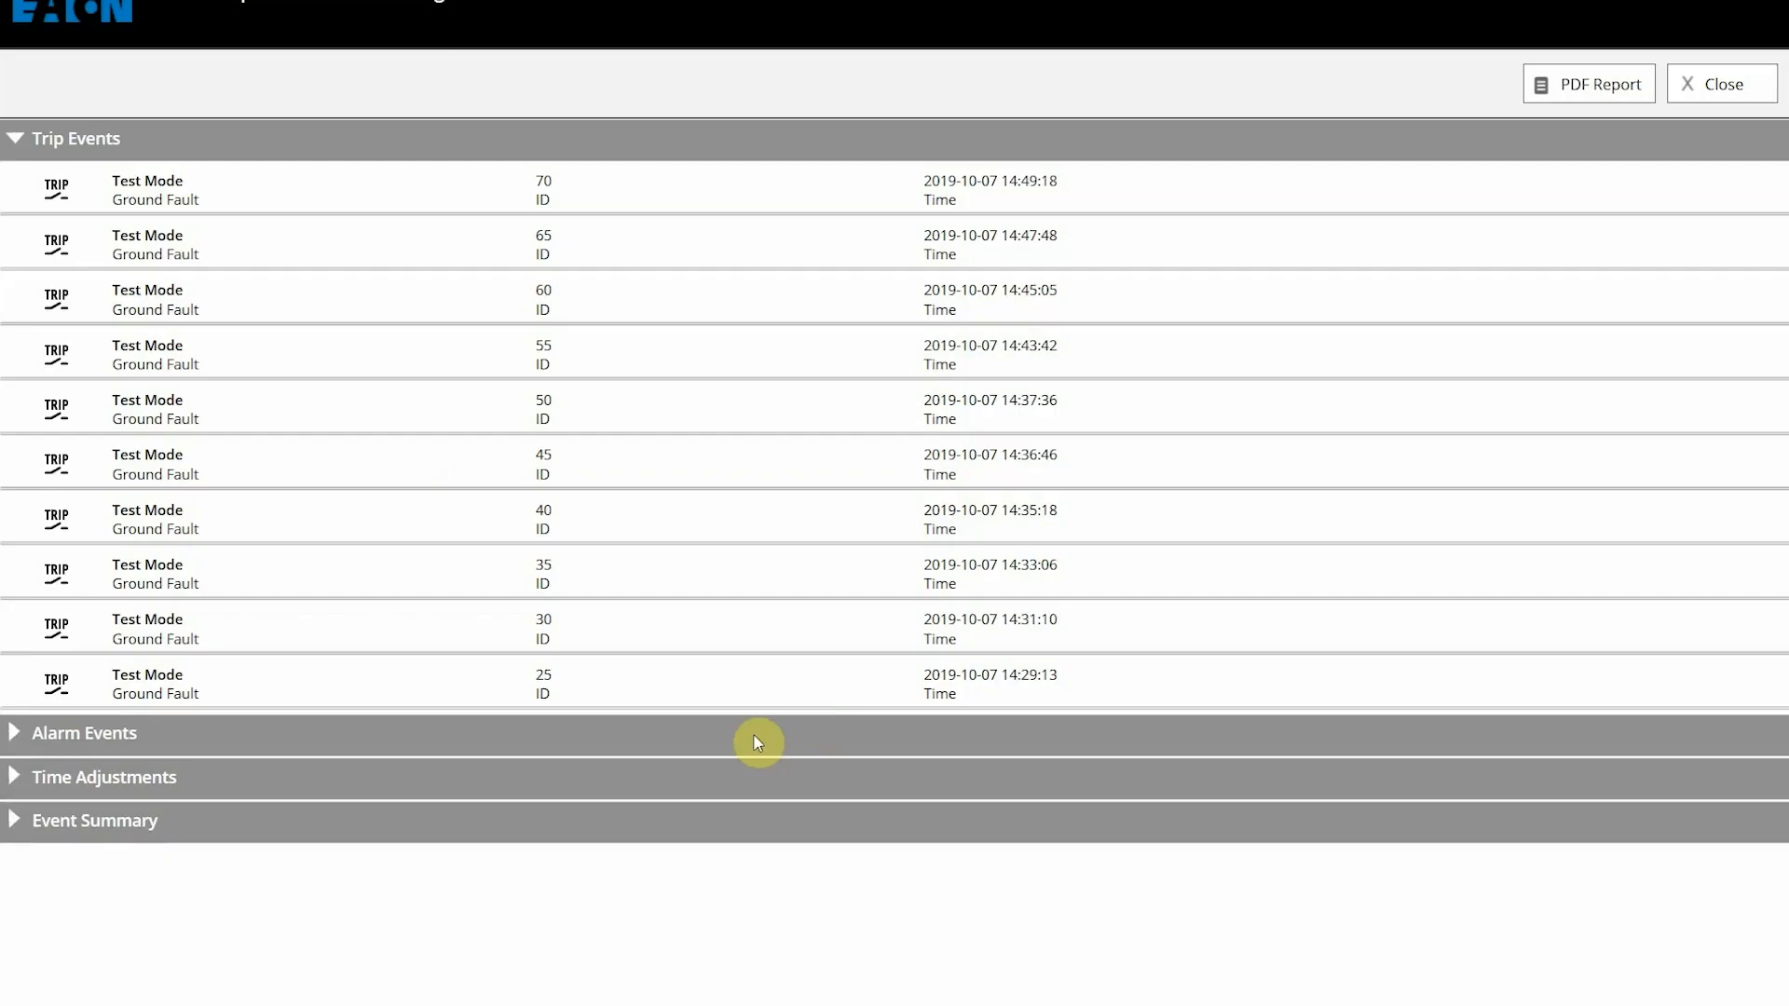
left_click(16, 734)
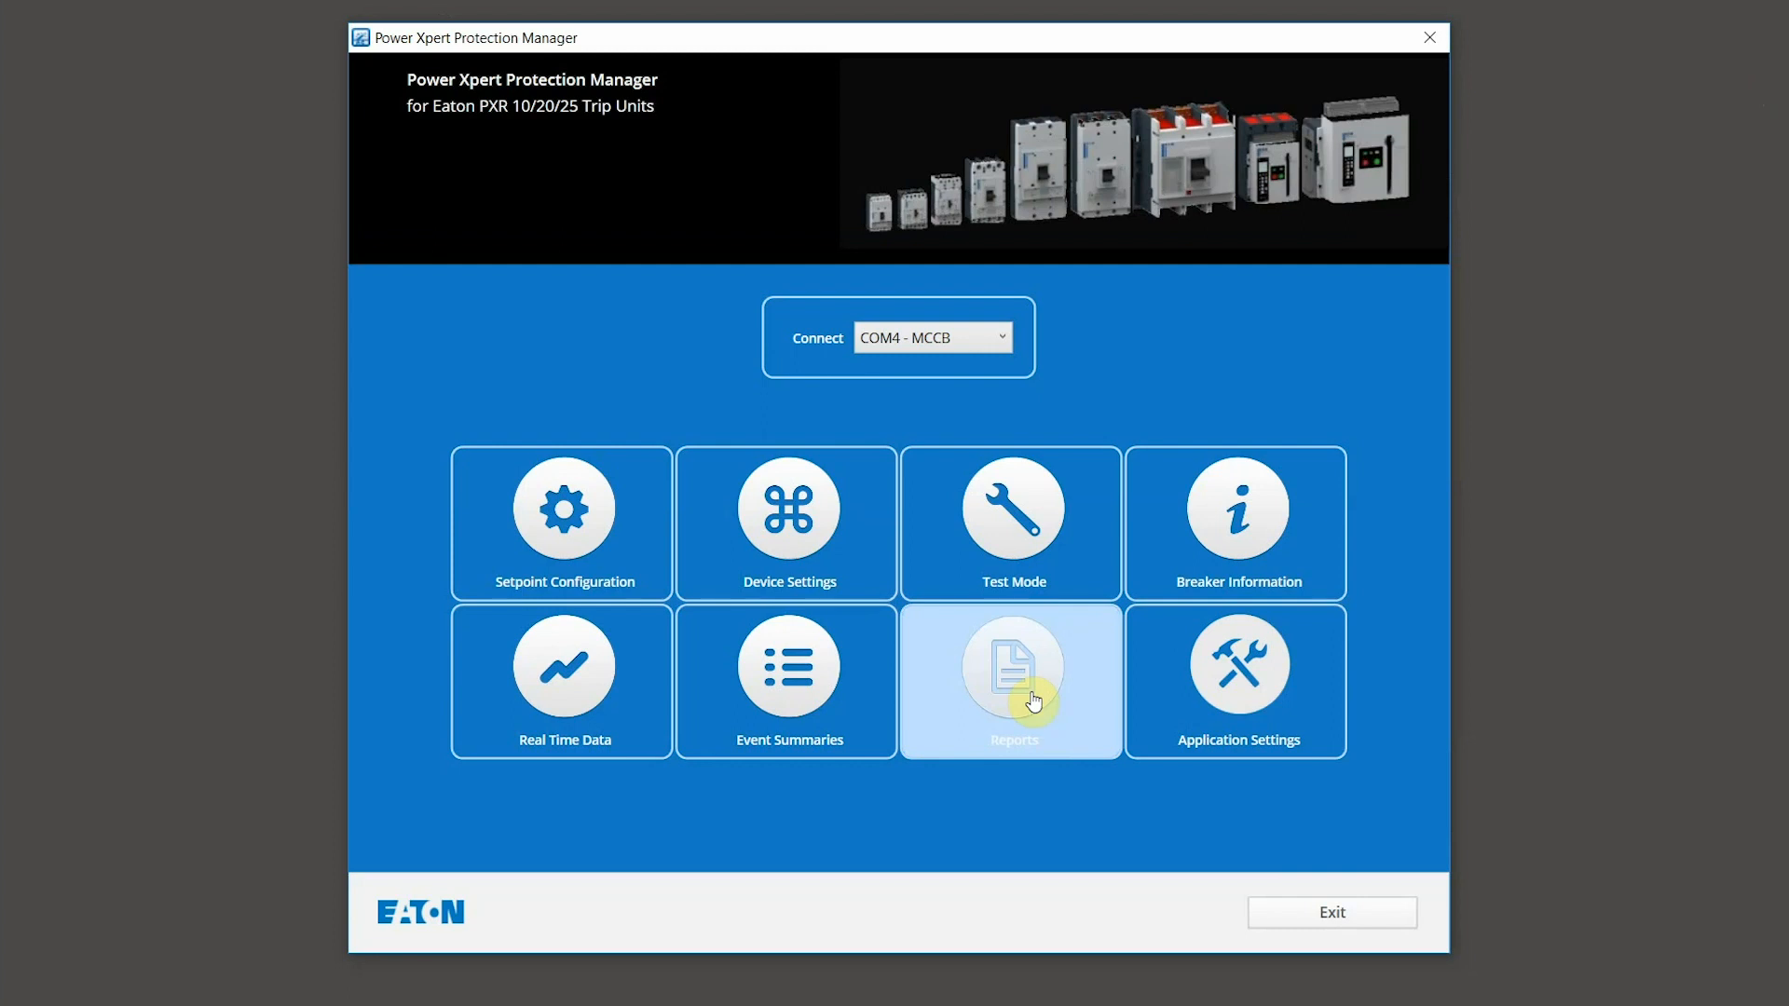
left_click(1267, 687)
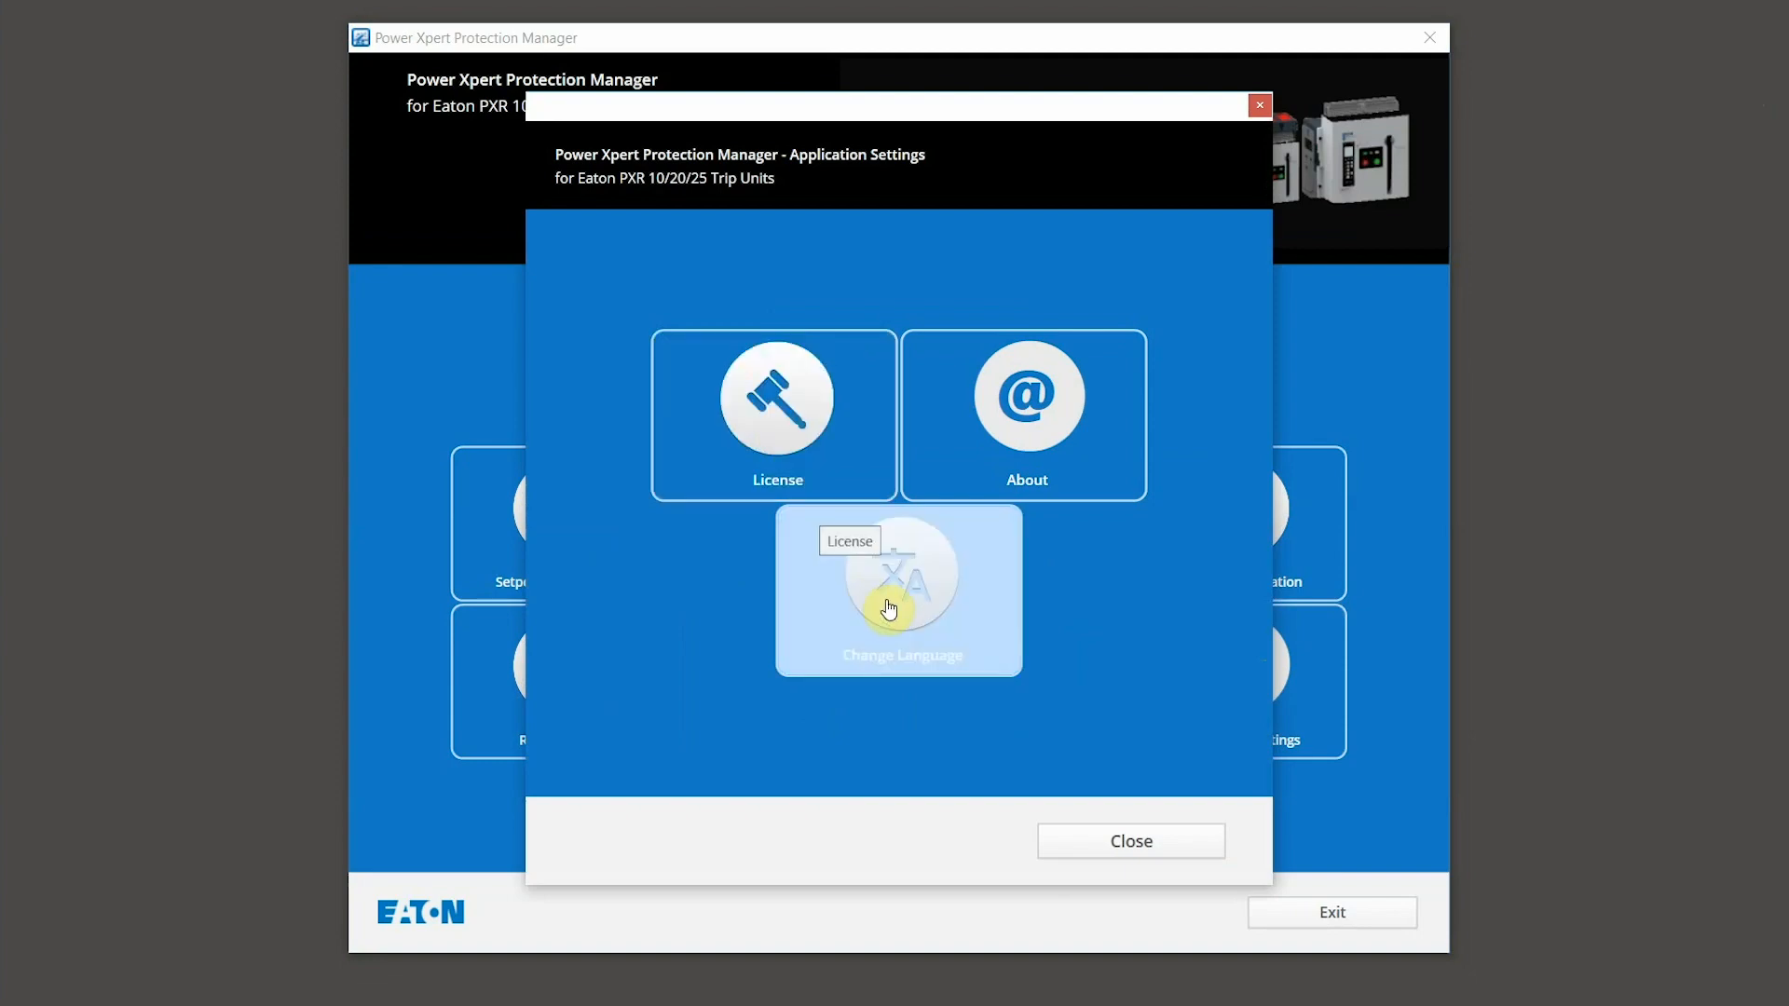
left_click(1026, 461)
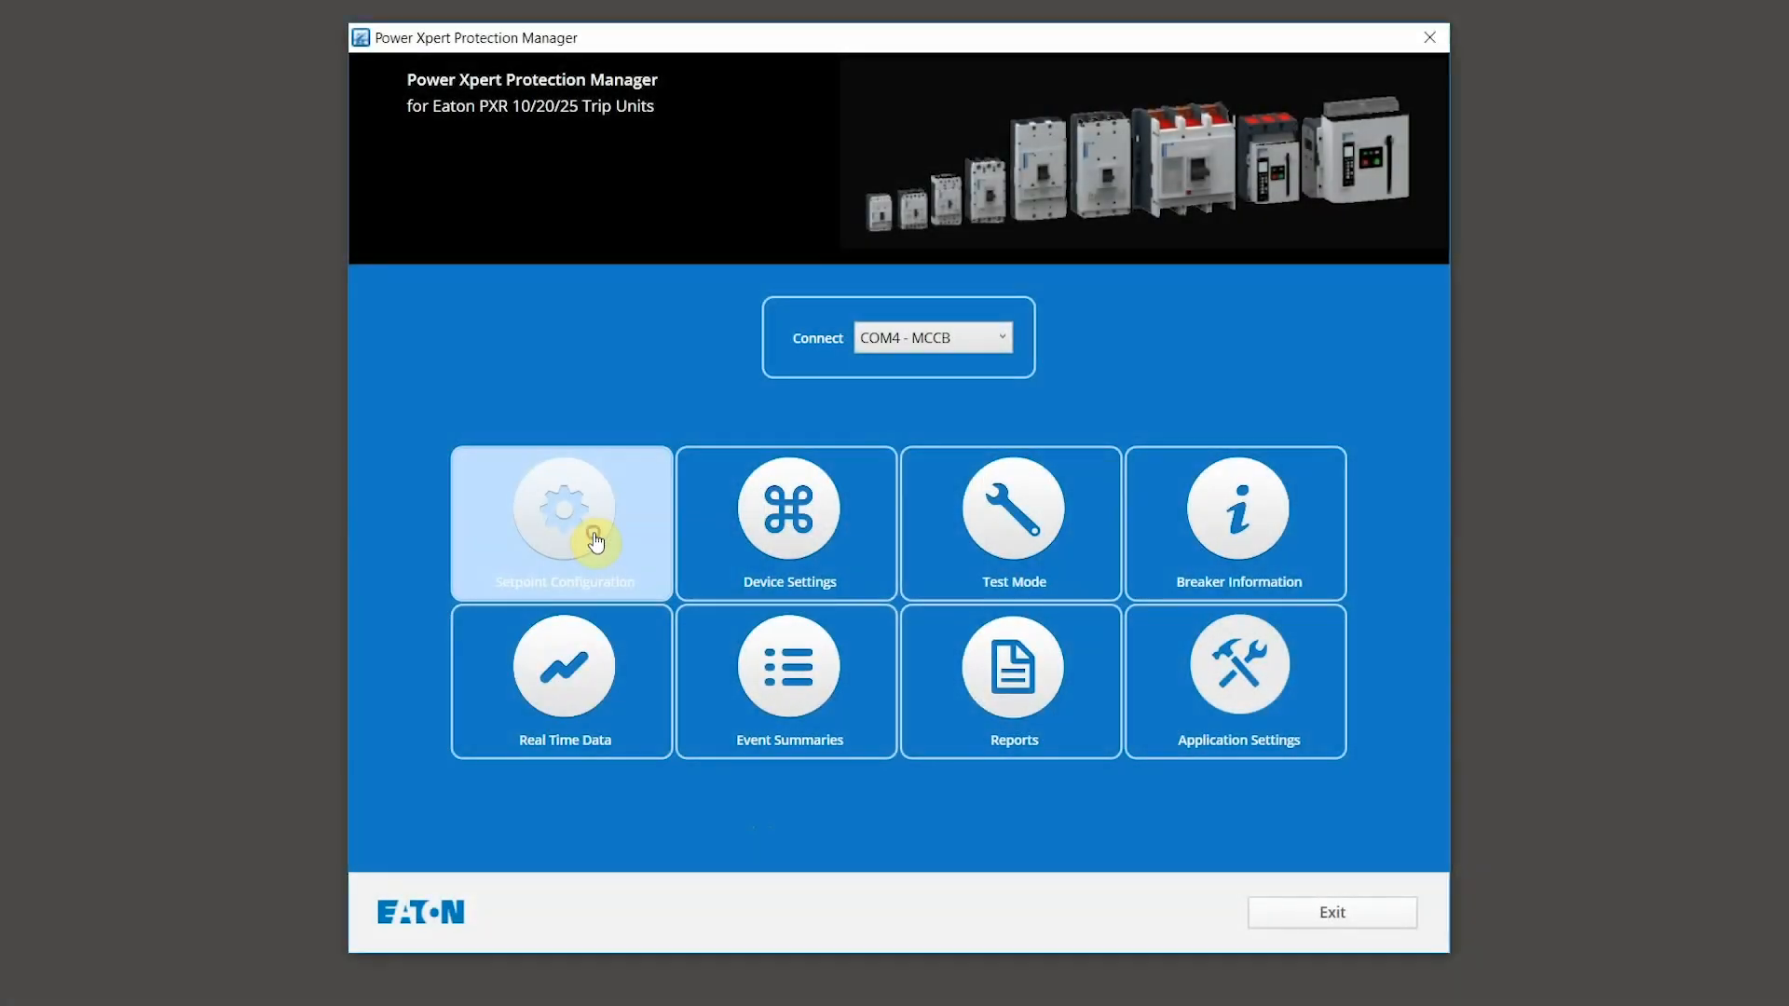
Step: Connect to the trip unit and load its setpoints for editing
left_click(597, 542)
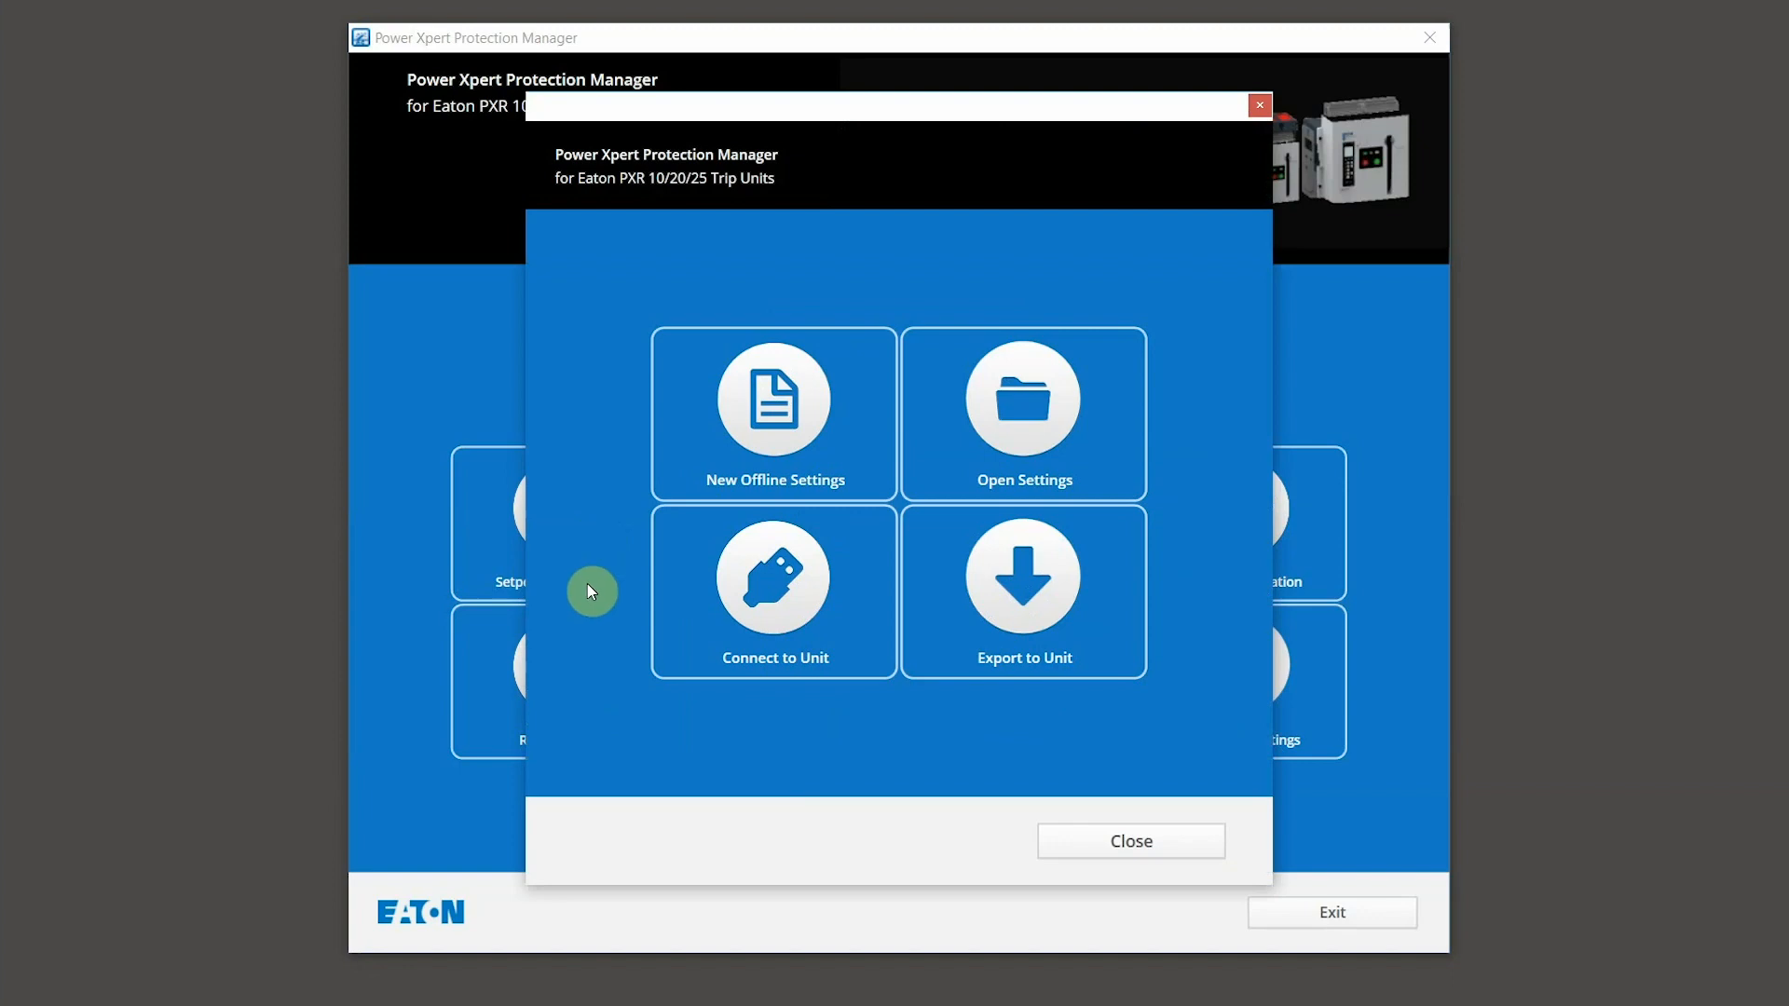
left_click(783, 662)
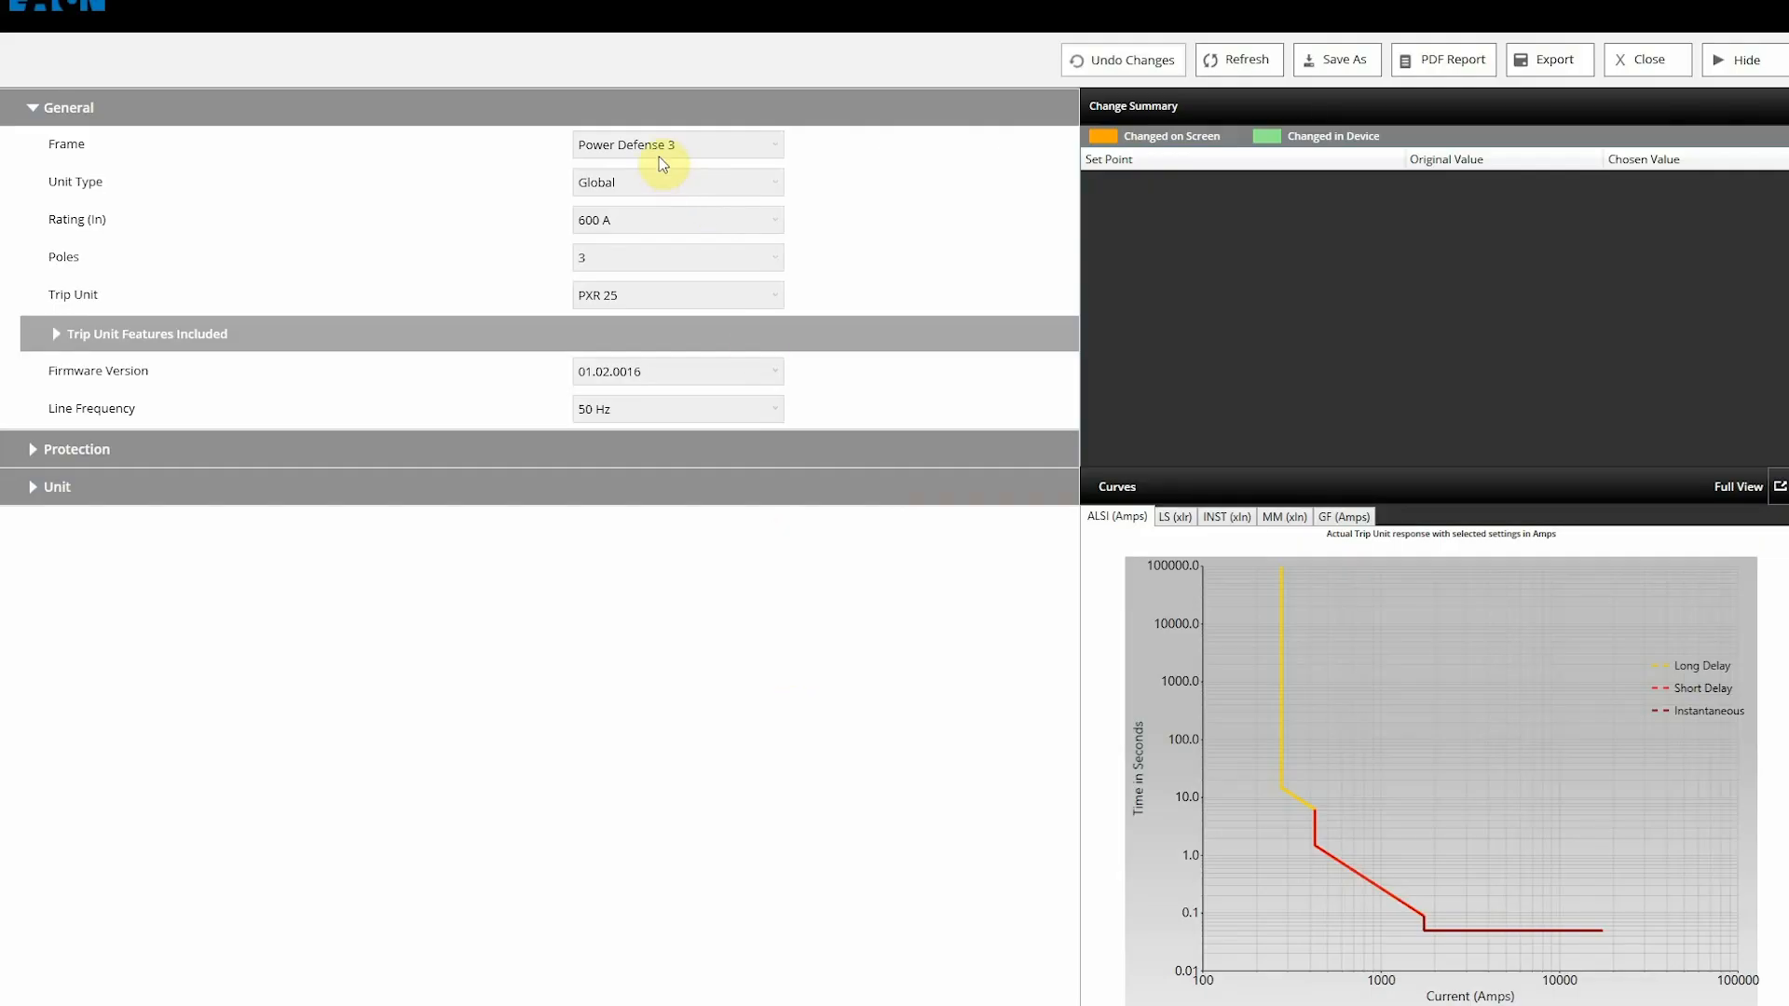
mouse_move(648, 224)
Step: Expand the Protection subsections: Long Delay, Short Delay, Instantaneous, Ground Fault and Thermal Memory
left_click(32, 451)
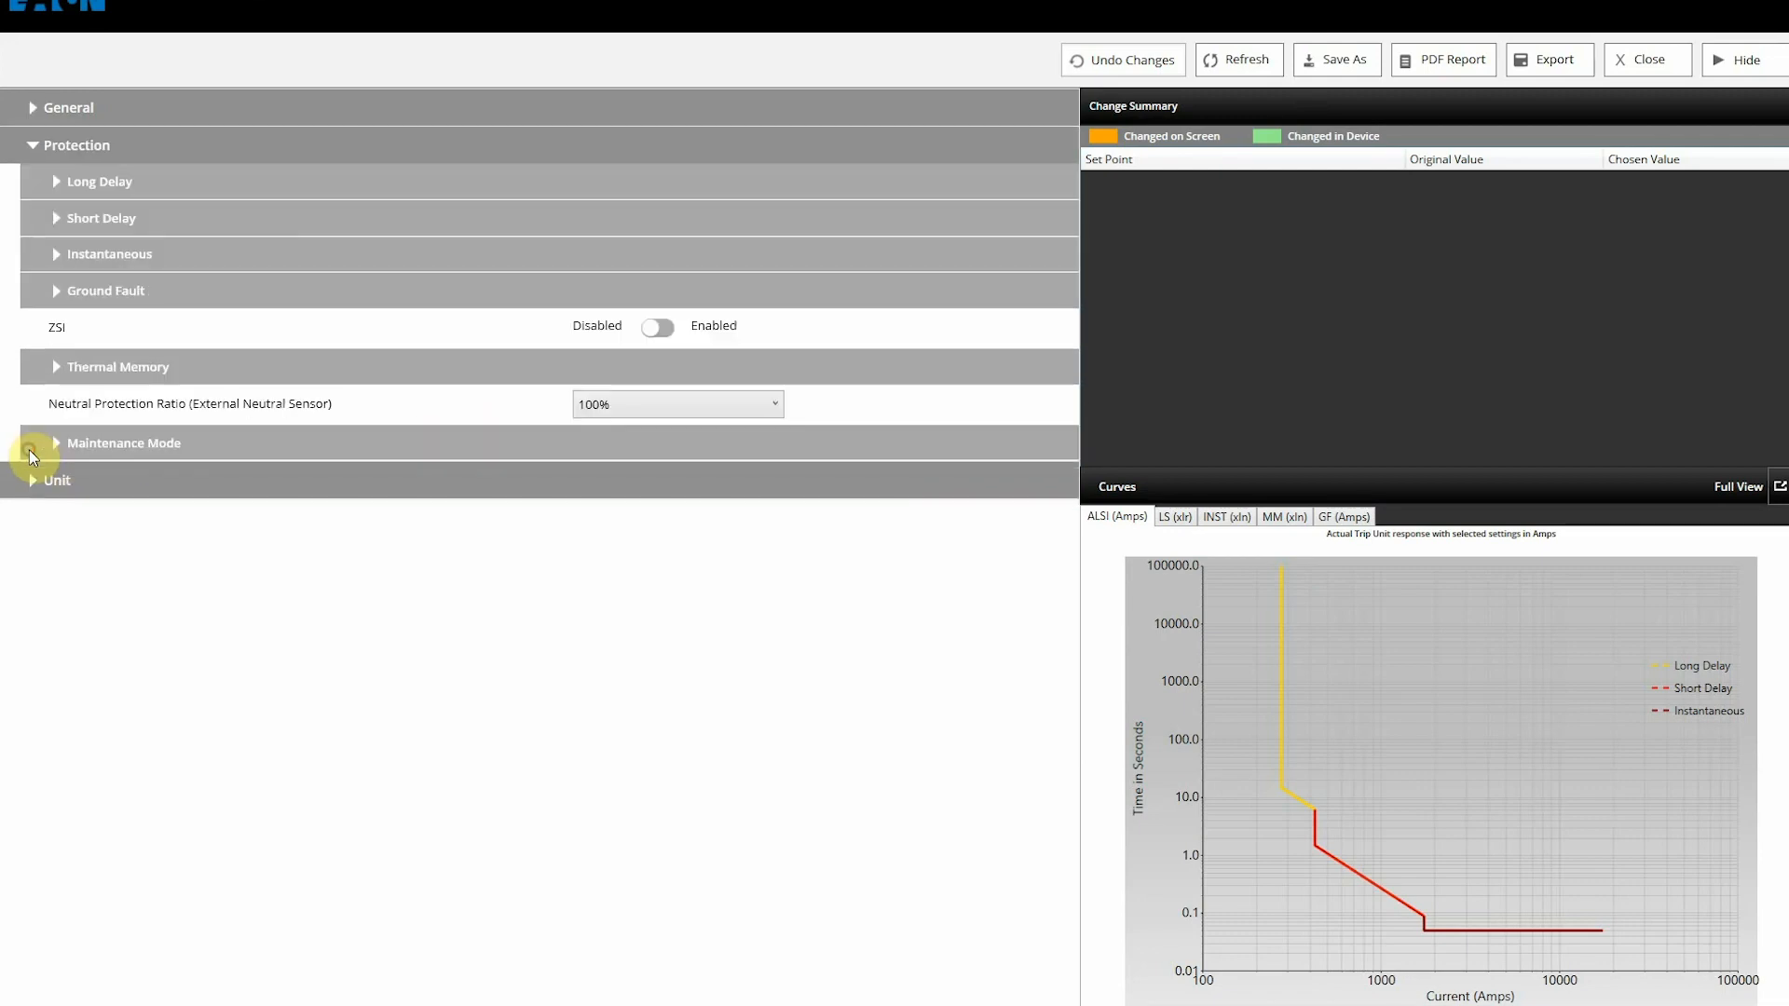
left_click(59, 182)
left_click(72, 419)
left_click(64, 632)
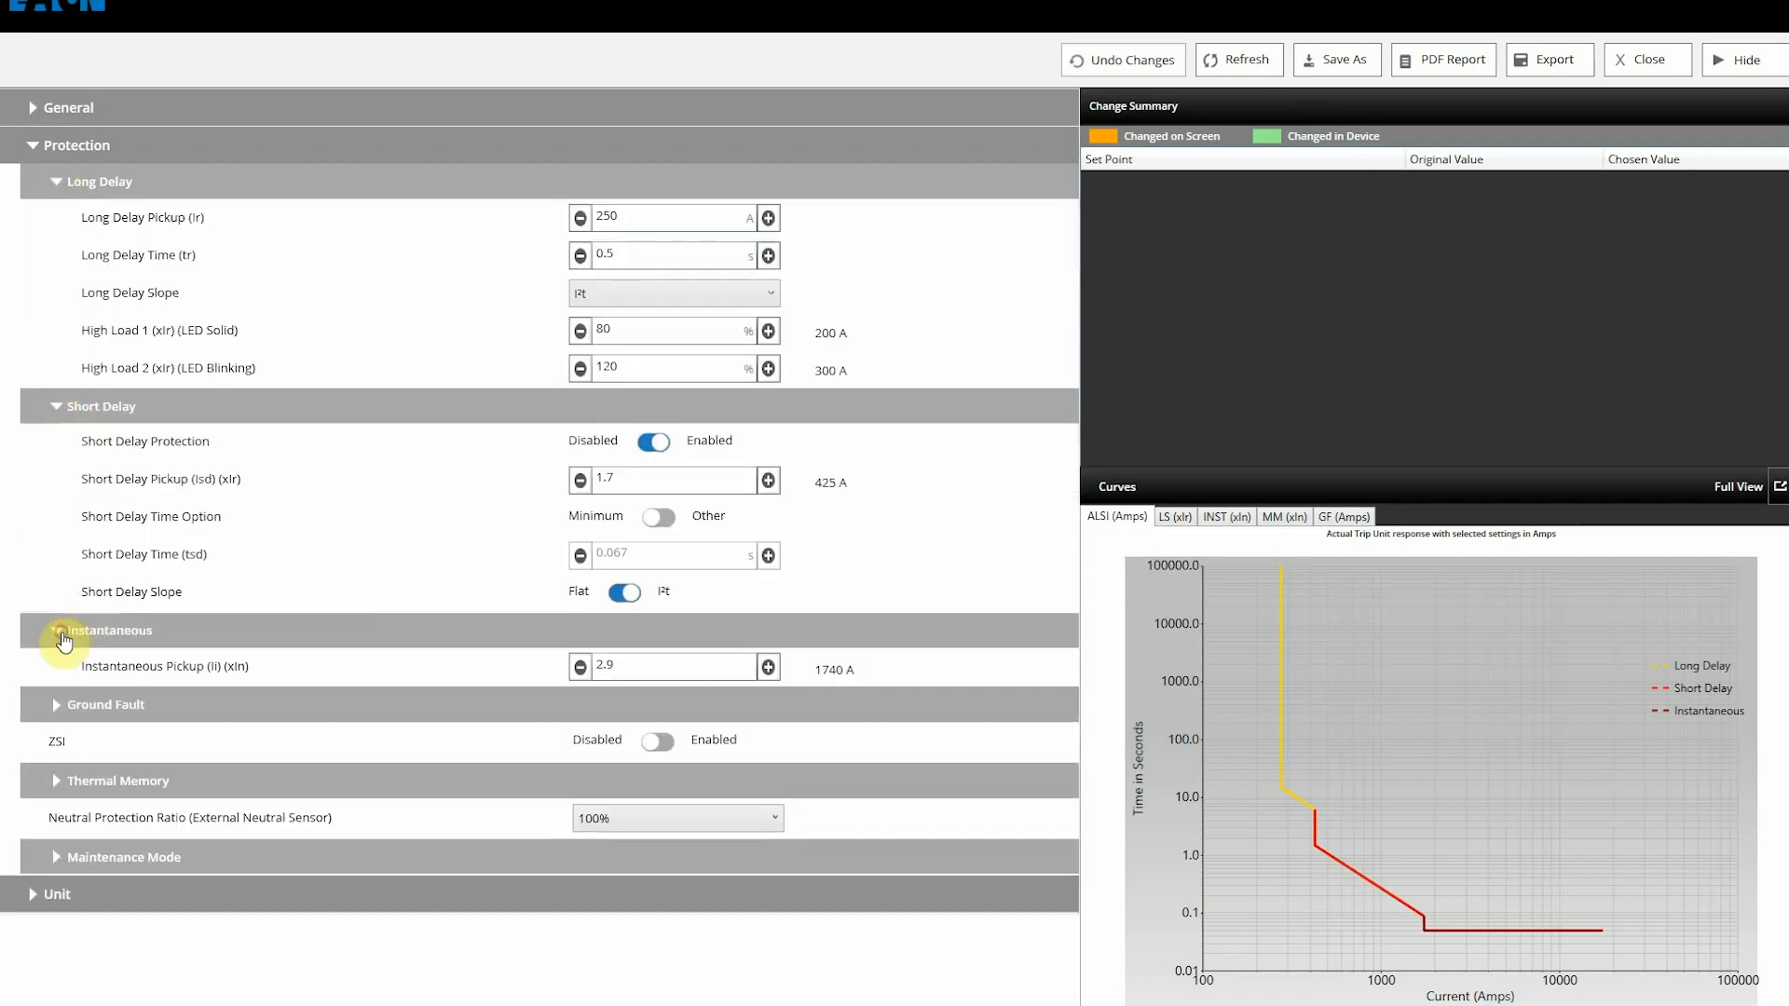
left_click(60, 708)
scroll(62, 839, "down", 1)
left_click(62, 899)
scroll(144, 881, "down", 1)
Step: Expand the Unit settings for communication protocol, Modbus Port and Power Settings
left_click(47, 1005)
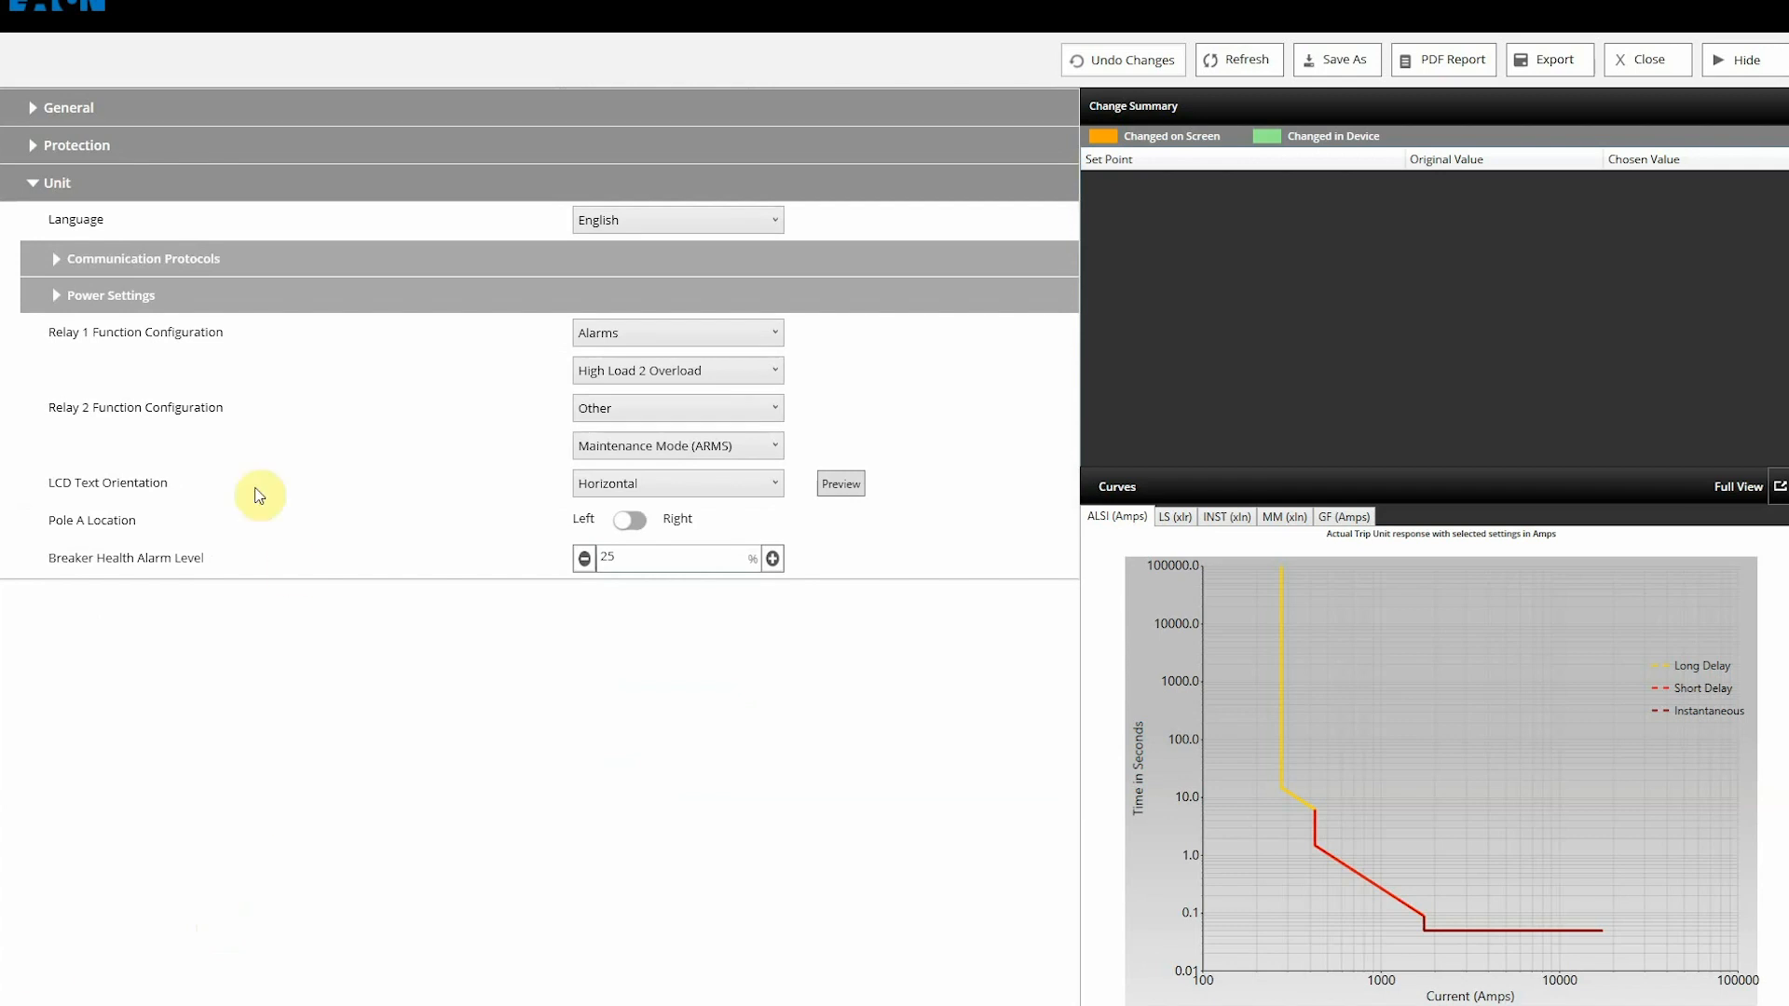
left_click(55, 260)
left_click(87, 294)
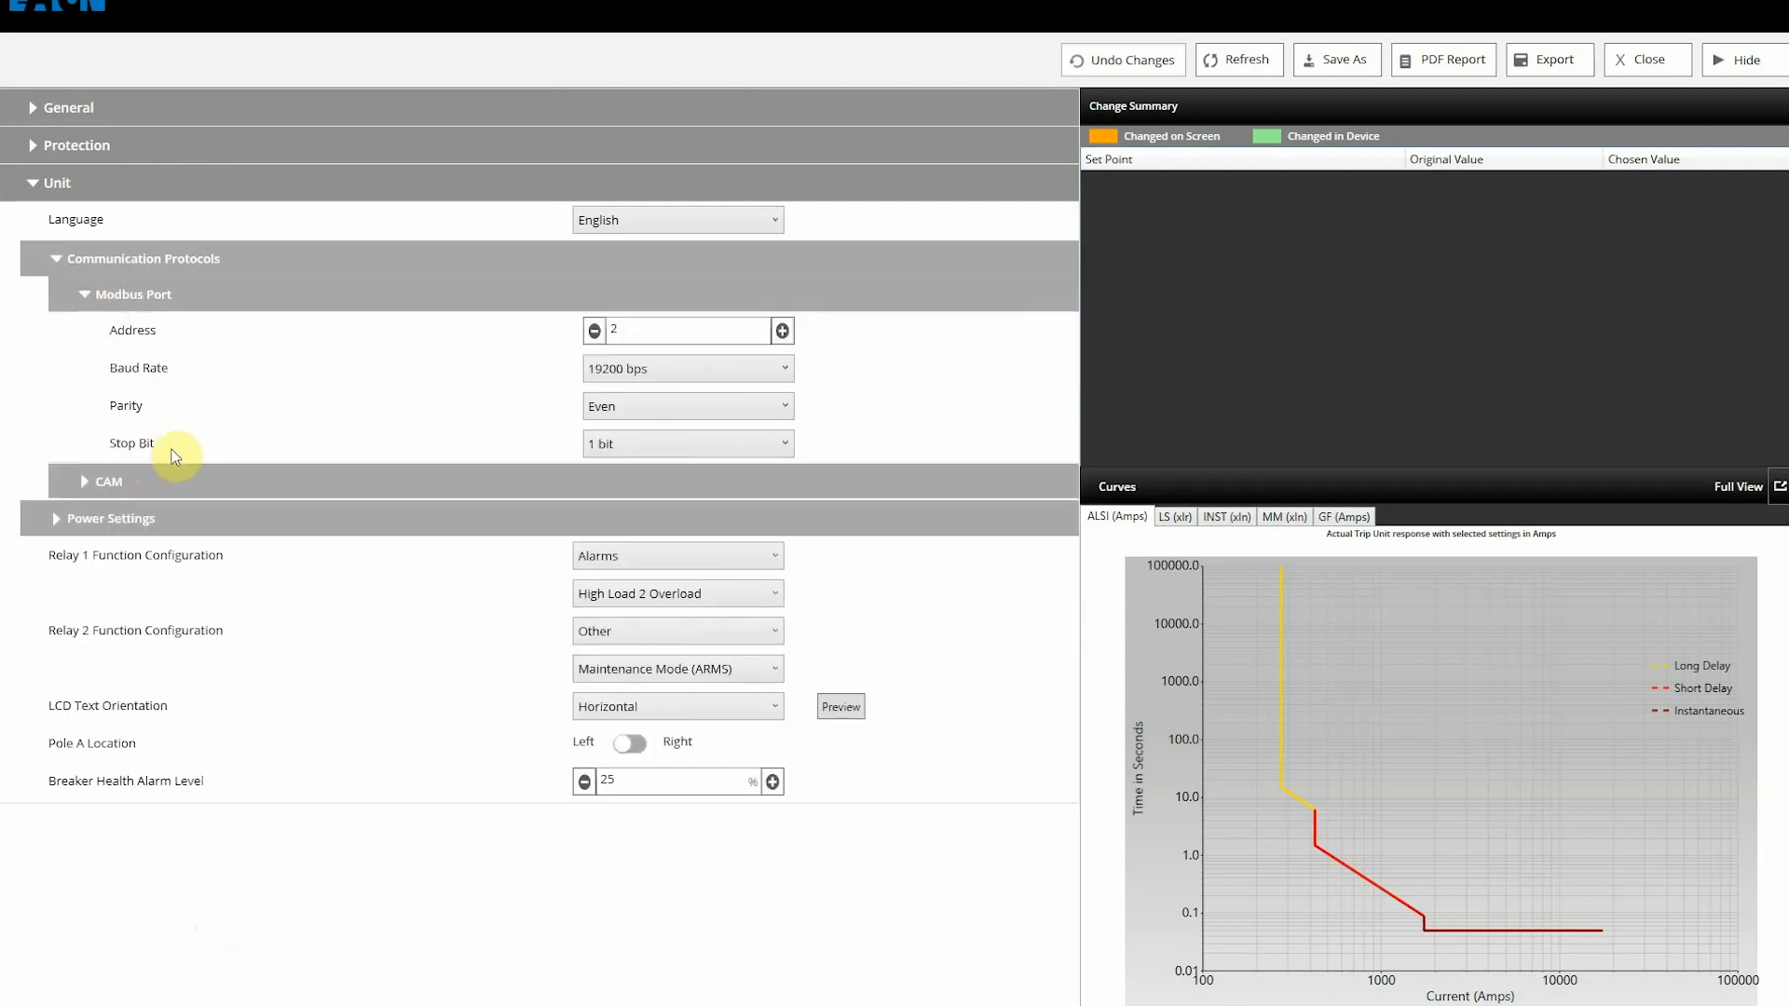
left_click(56, 527)
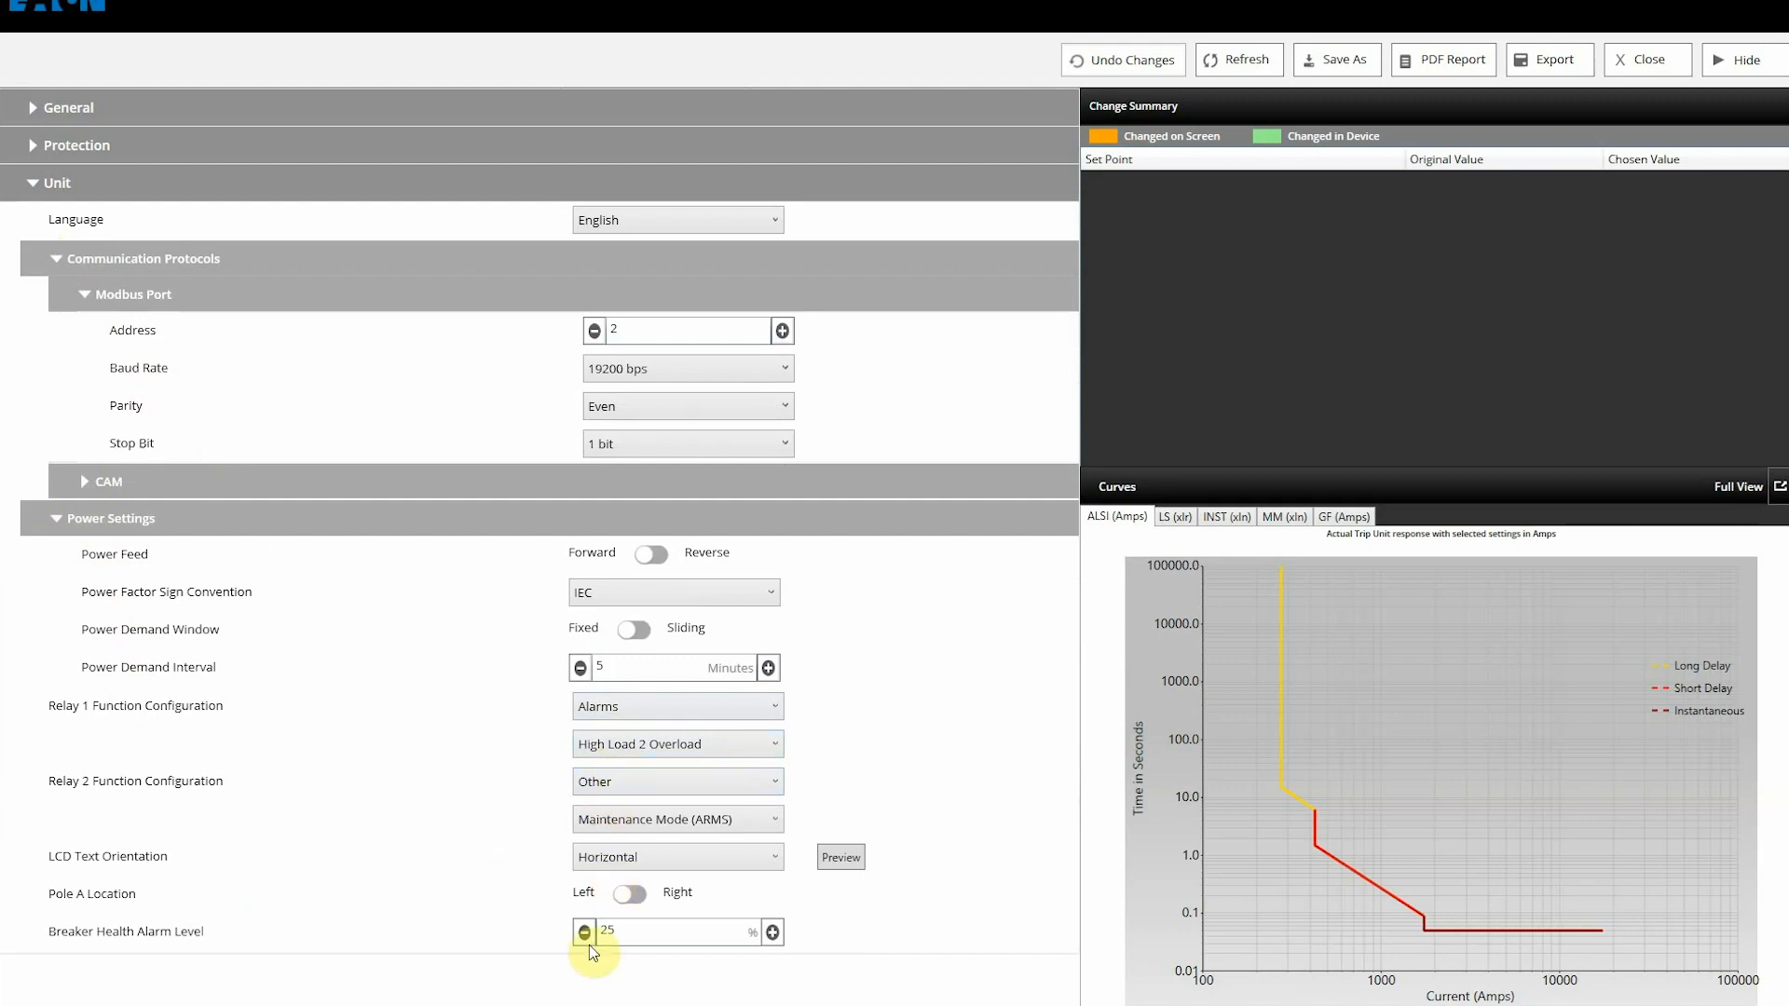
Step: Change GF Action from Trip to Off in the Protection settings
left_click(33, 145)
left_click(615, 743)
left_click(615, 833)
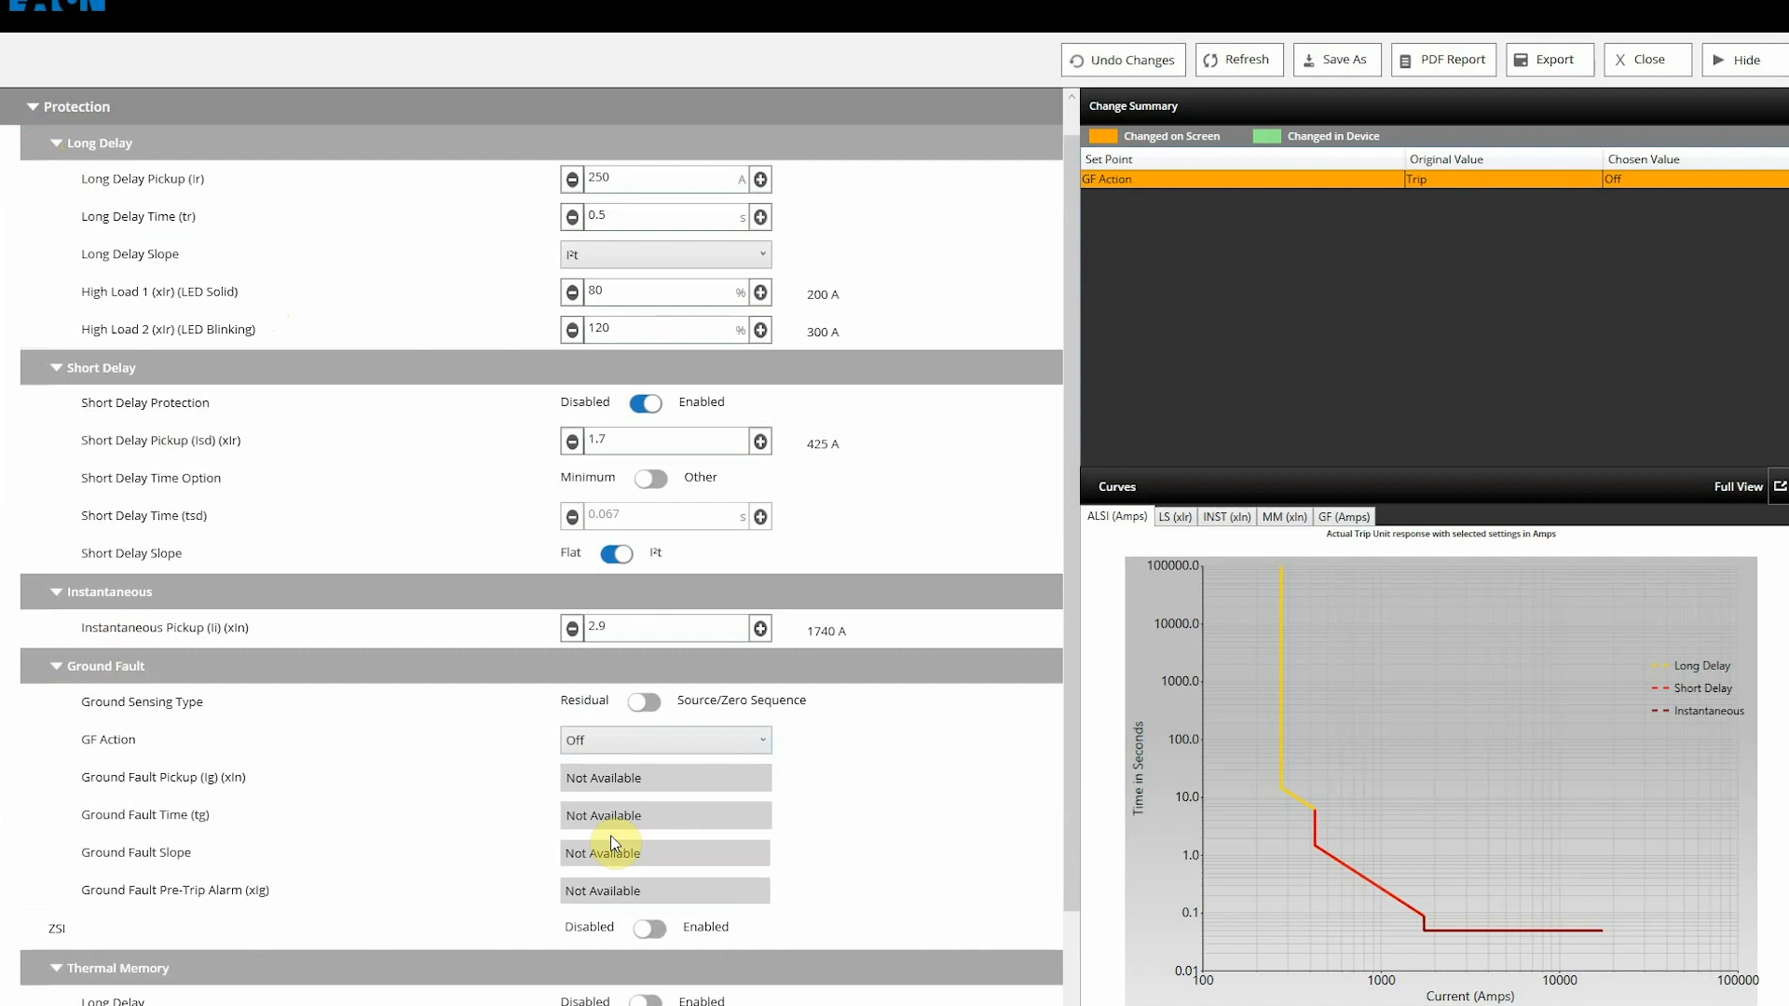
Step: Disable Short Delay Protection so its pickup drops from 1.7 to 0
left_click(646, 404)
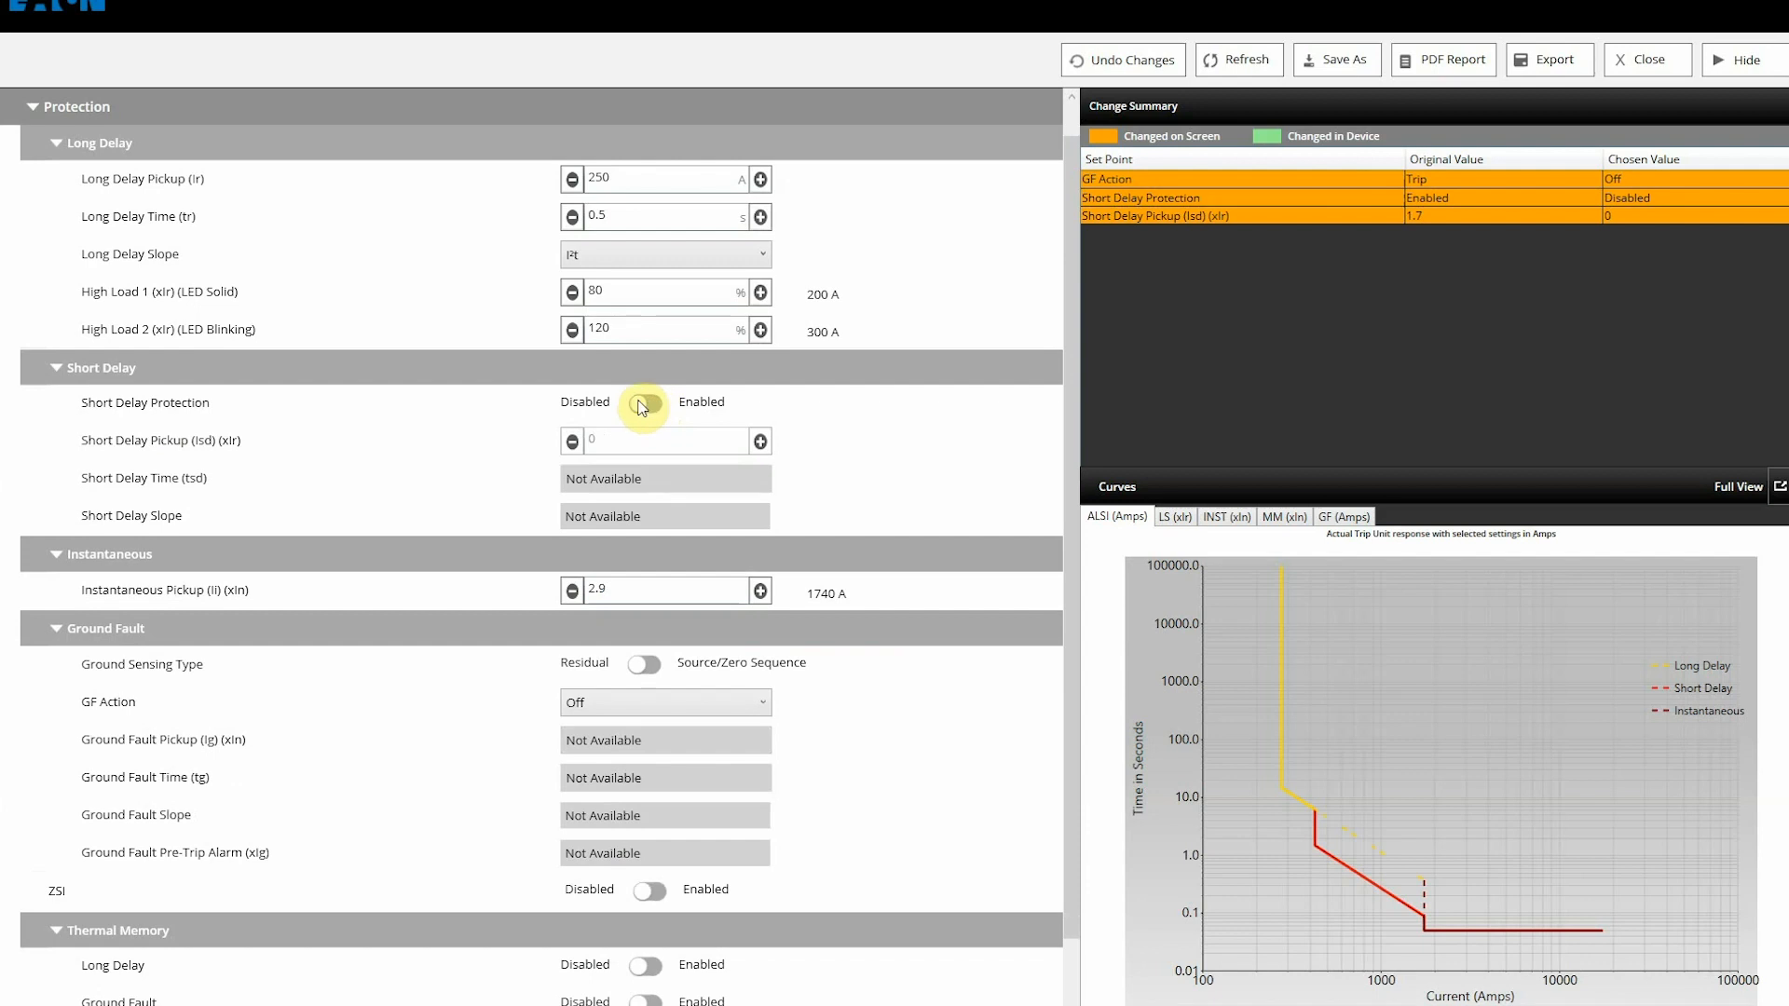
left_click(643, 405)
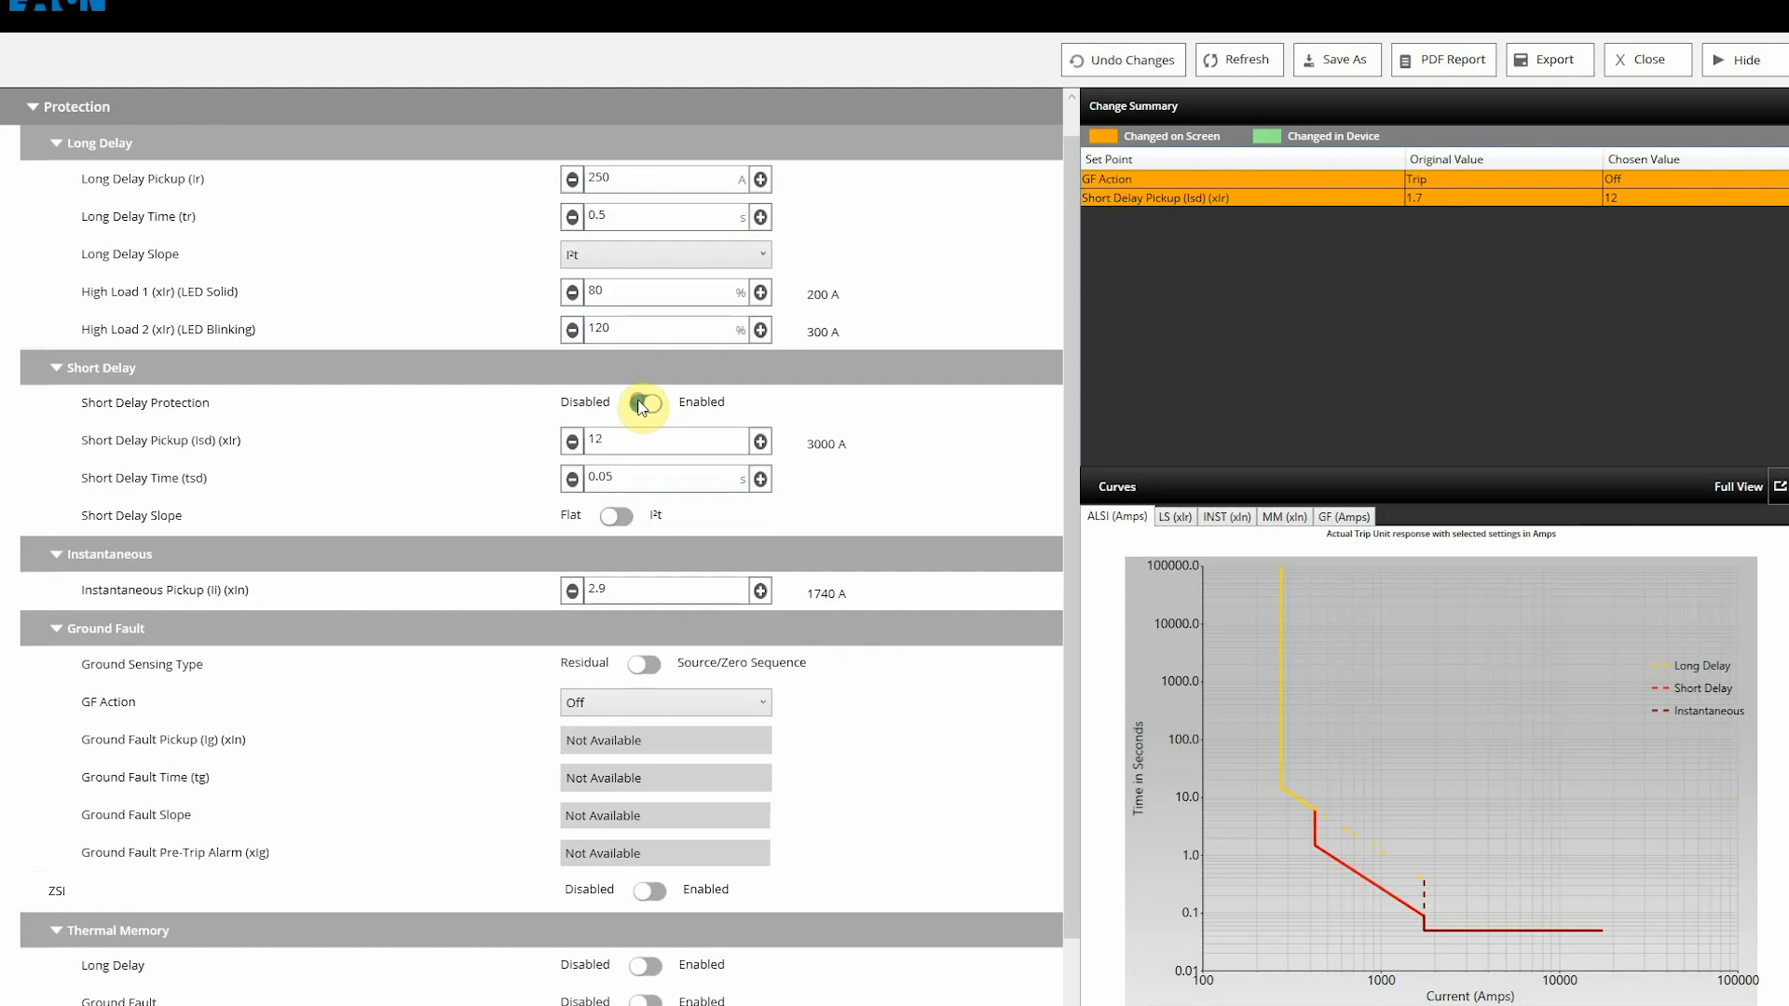
left_click(642, 407)
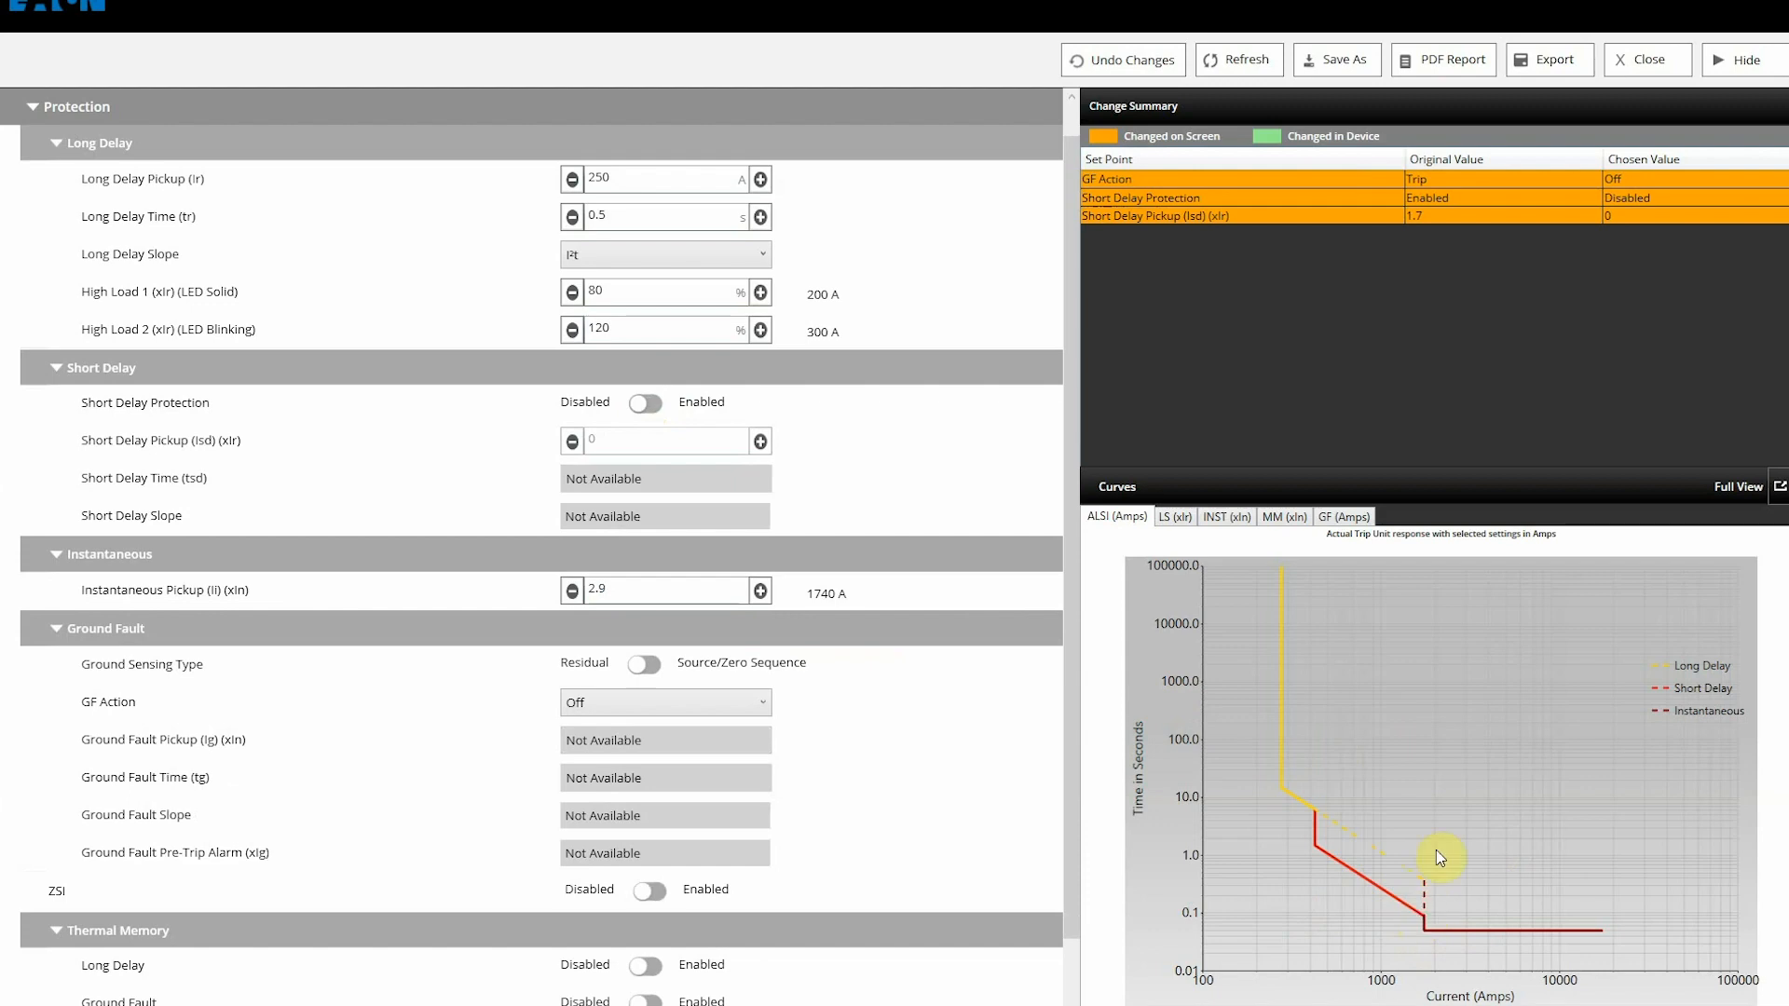
Step: Enlarge the trip curve chart, close it, and launch the Export to Device wizard
left_click(1780, 485)
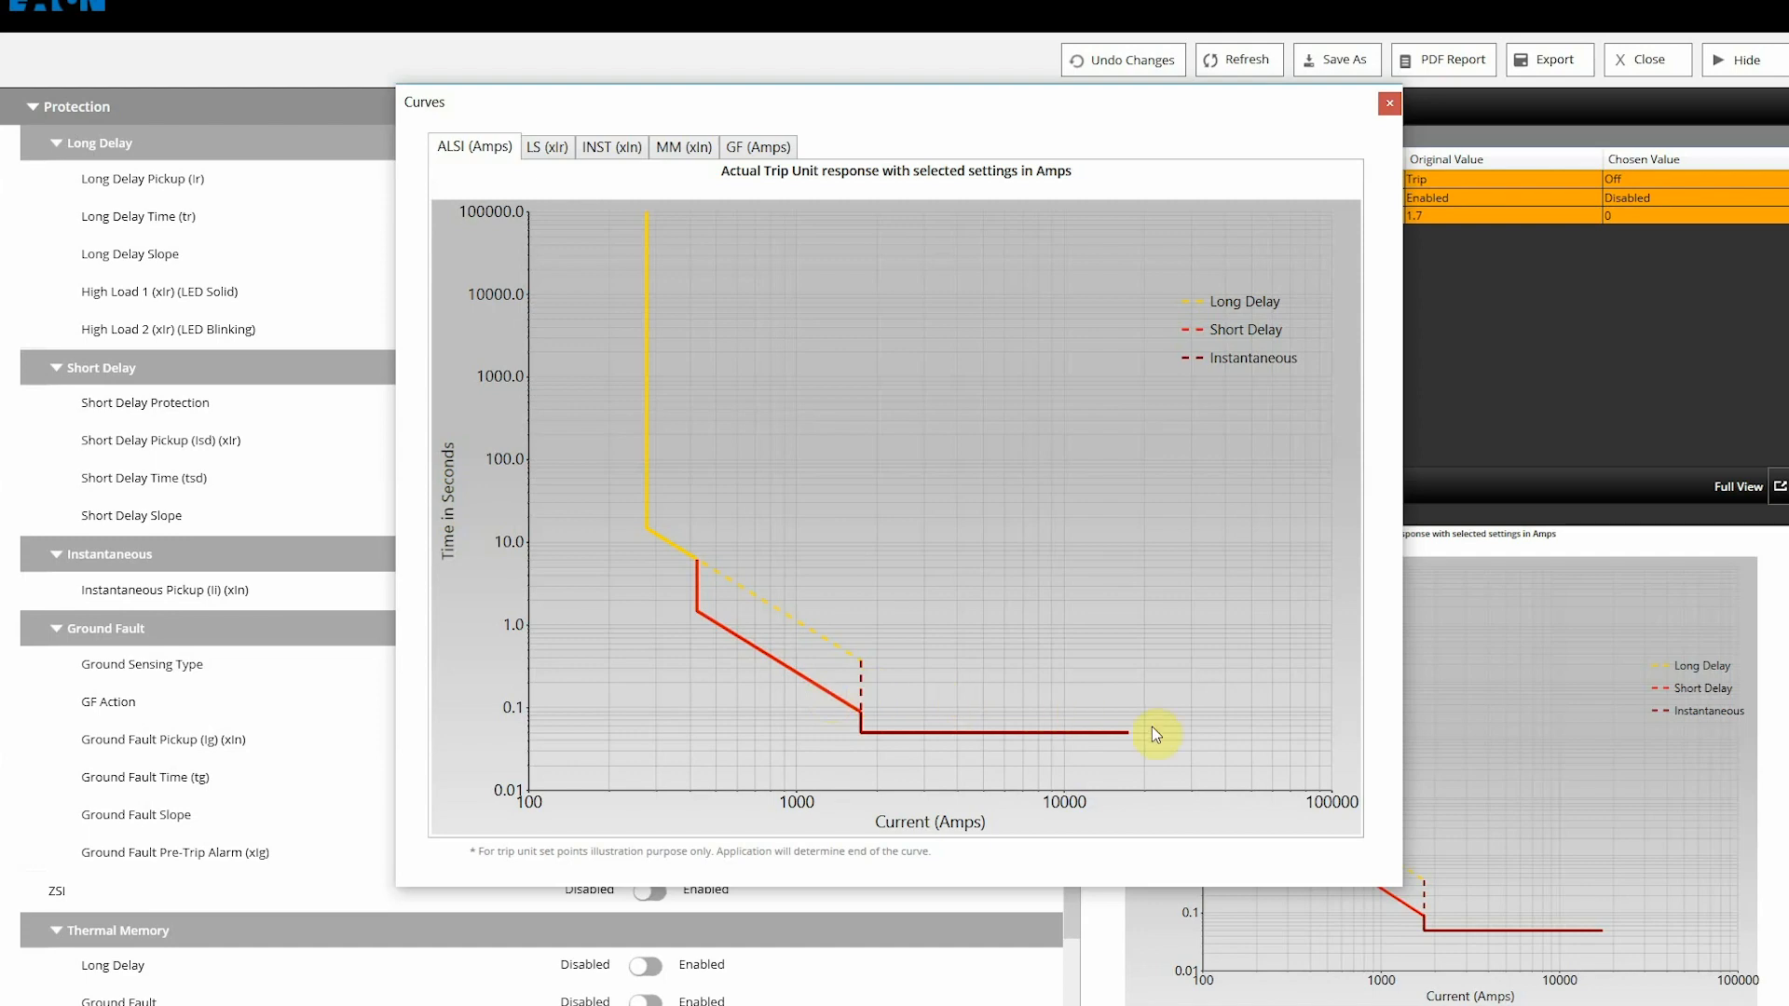
left_click(1390, 102)
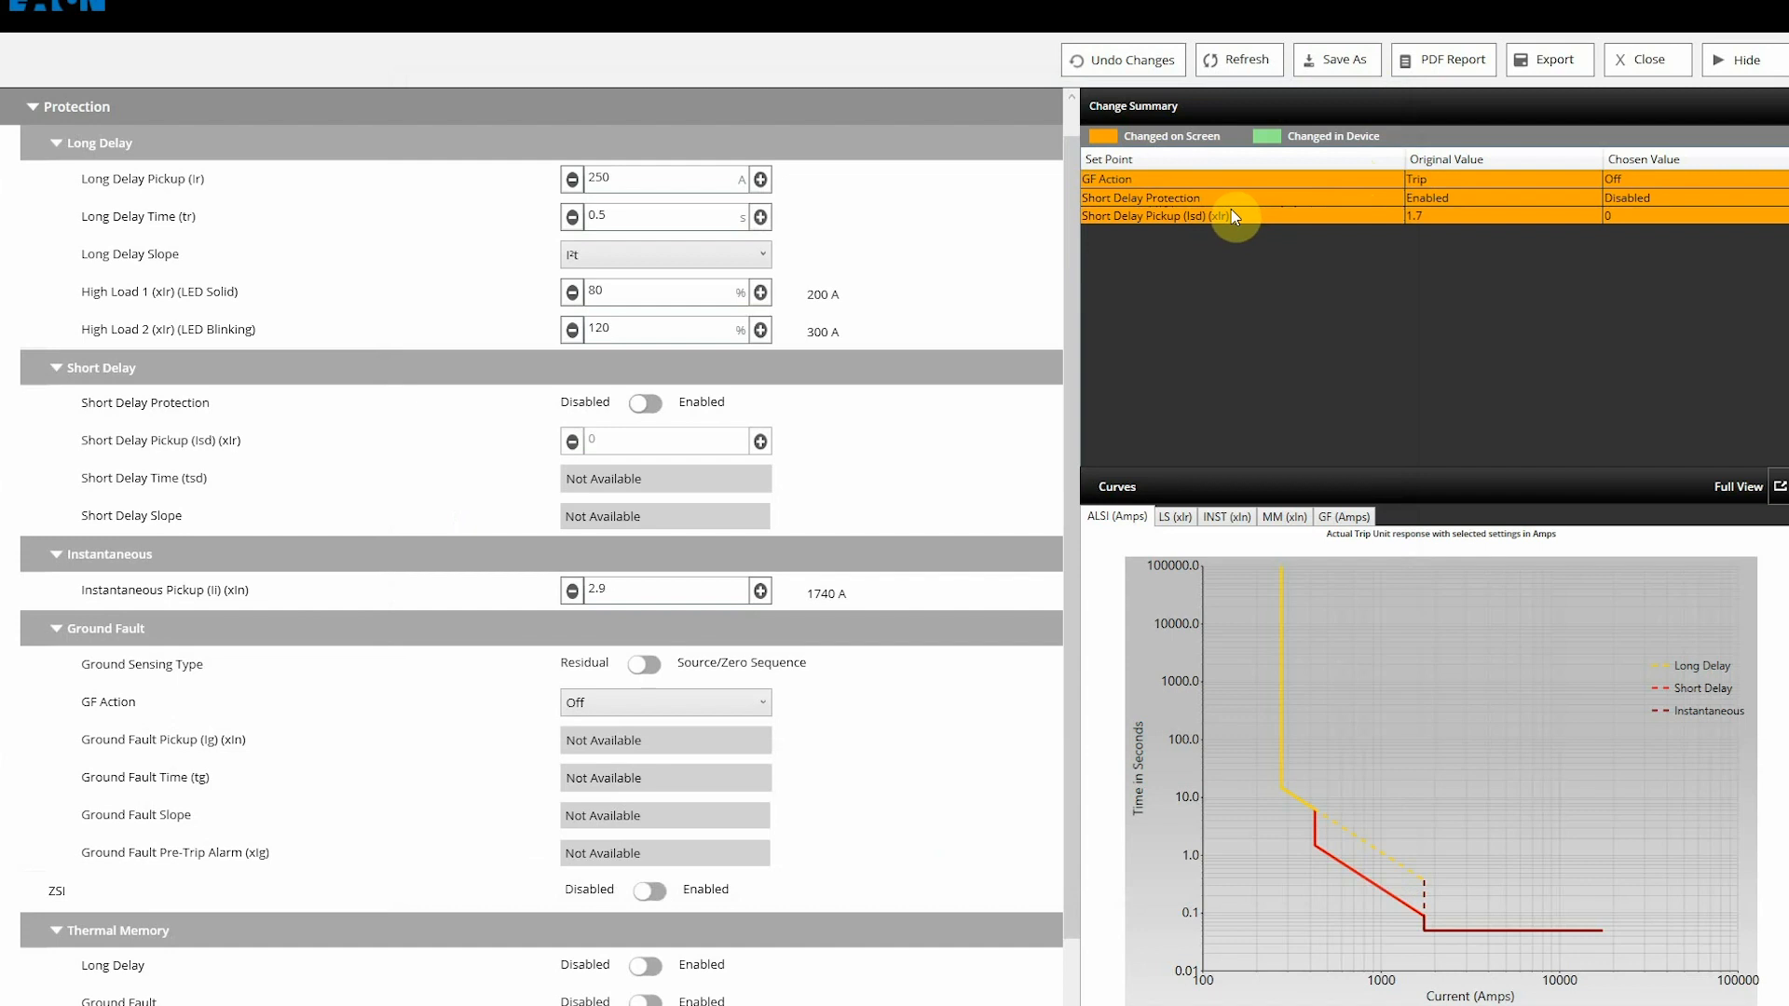
left_click(1545, 61)
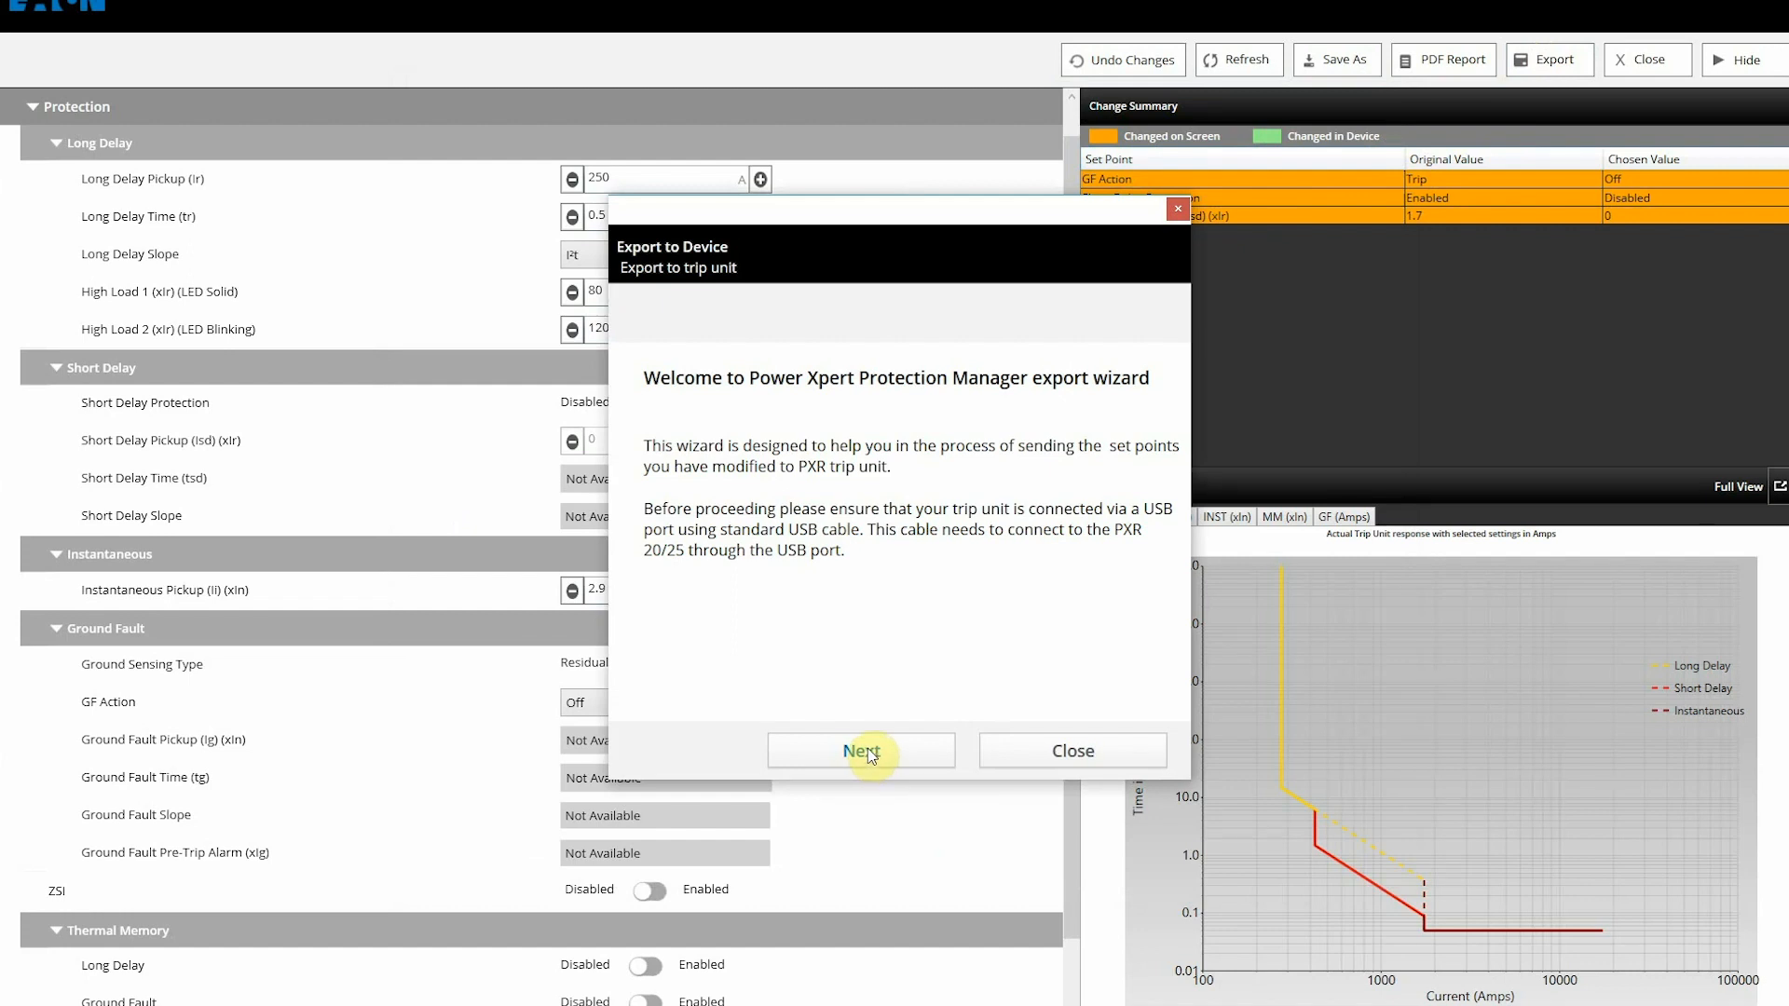
Step: Export the three changed set points to the trip unit without a backup, entering the unit password
left_click(868, 750)
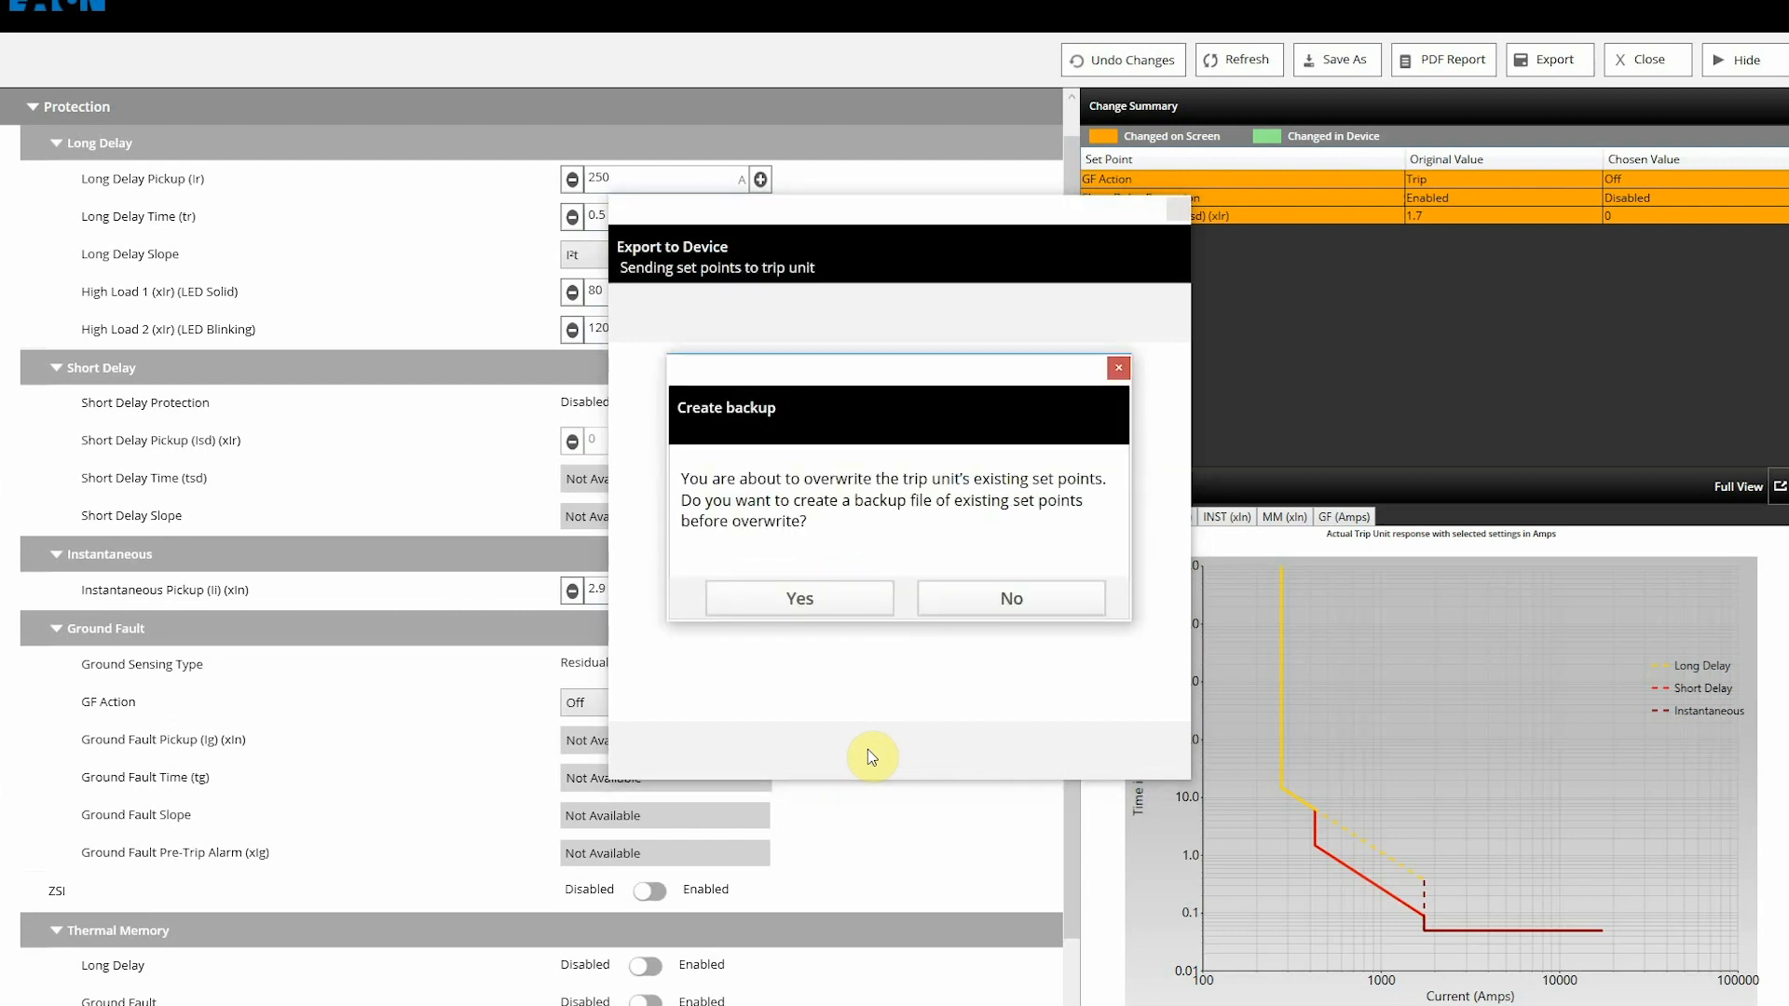
left_click(1053, 602)
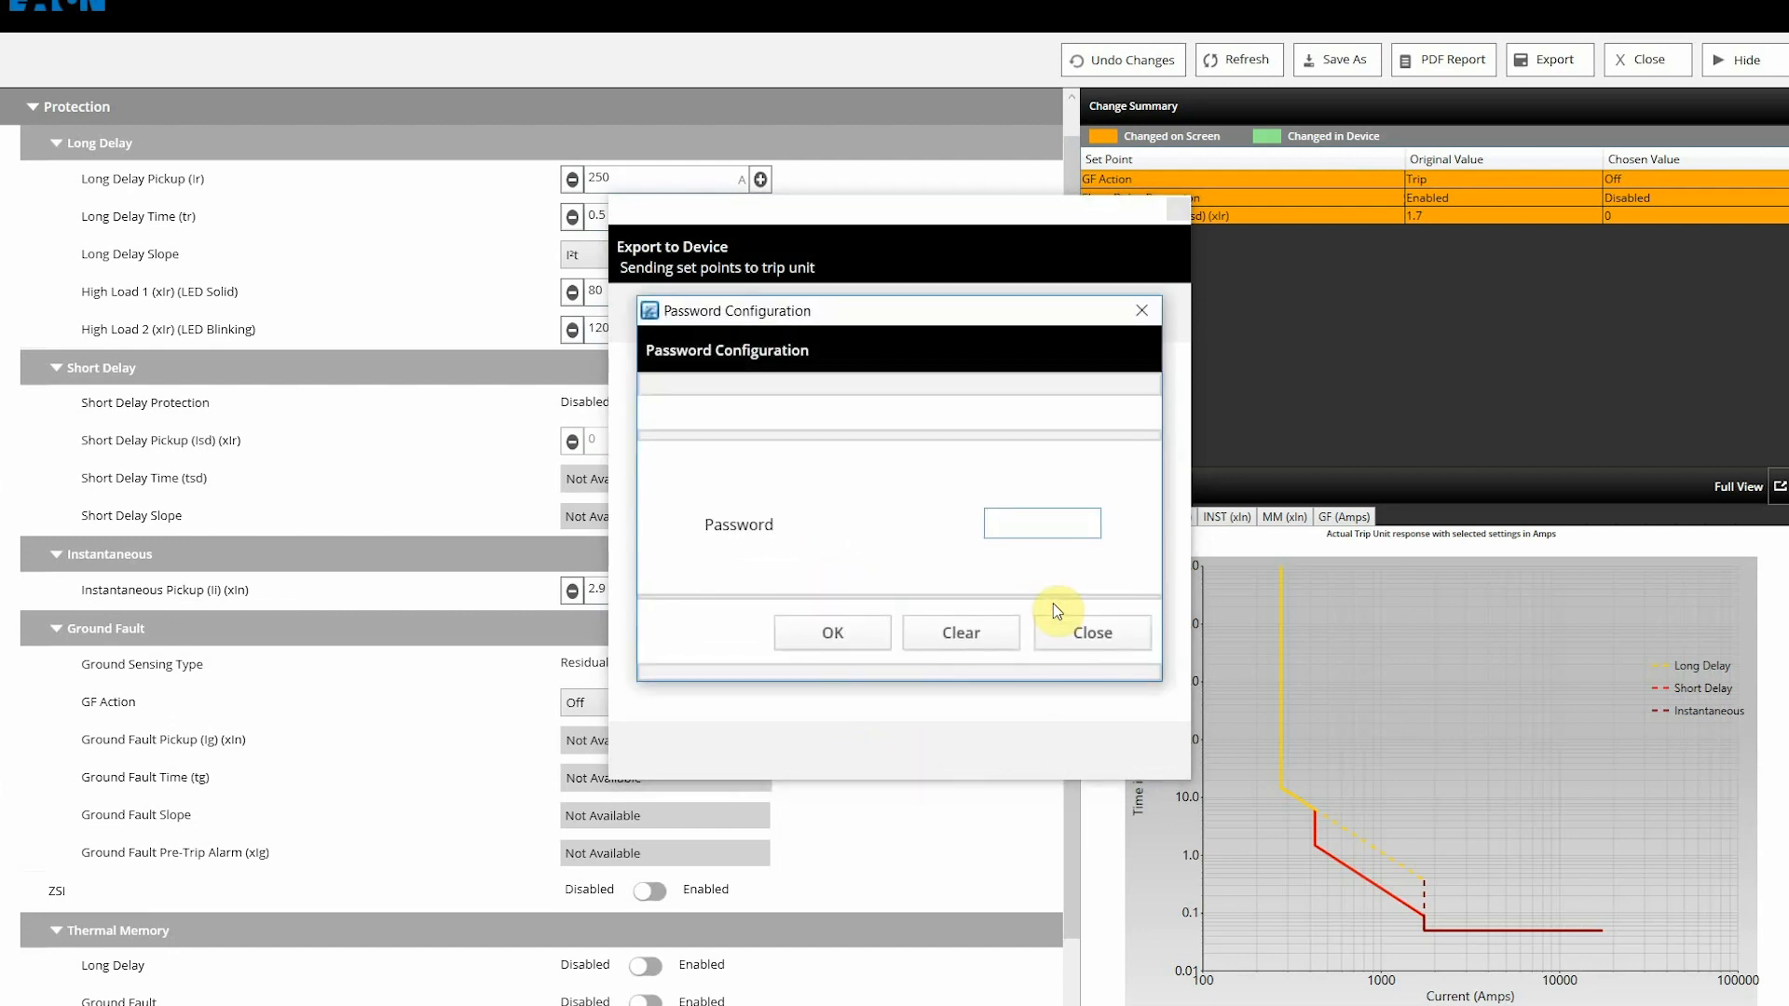
type("0000")
left_click(852, 628)
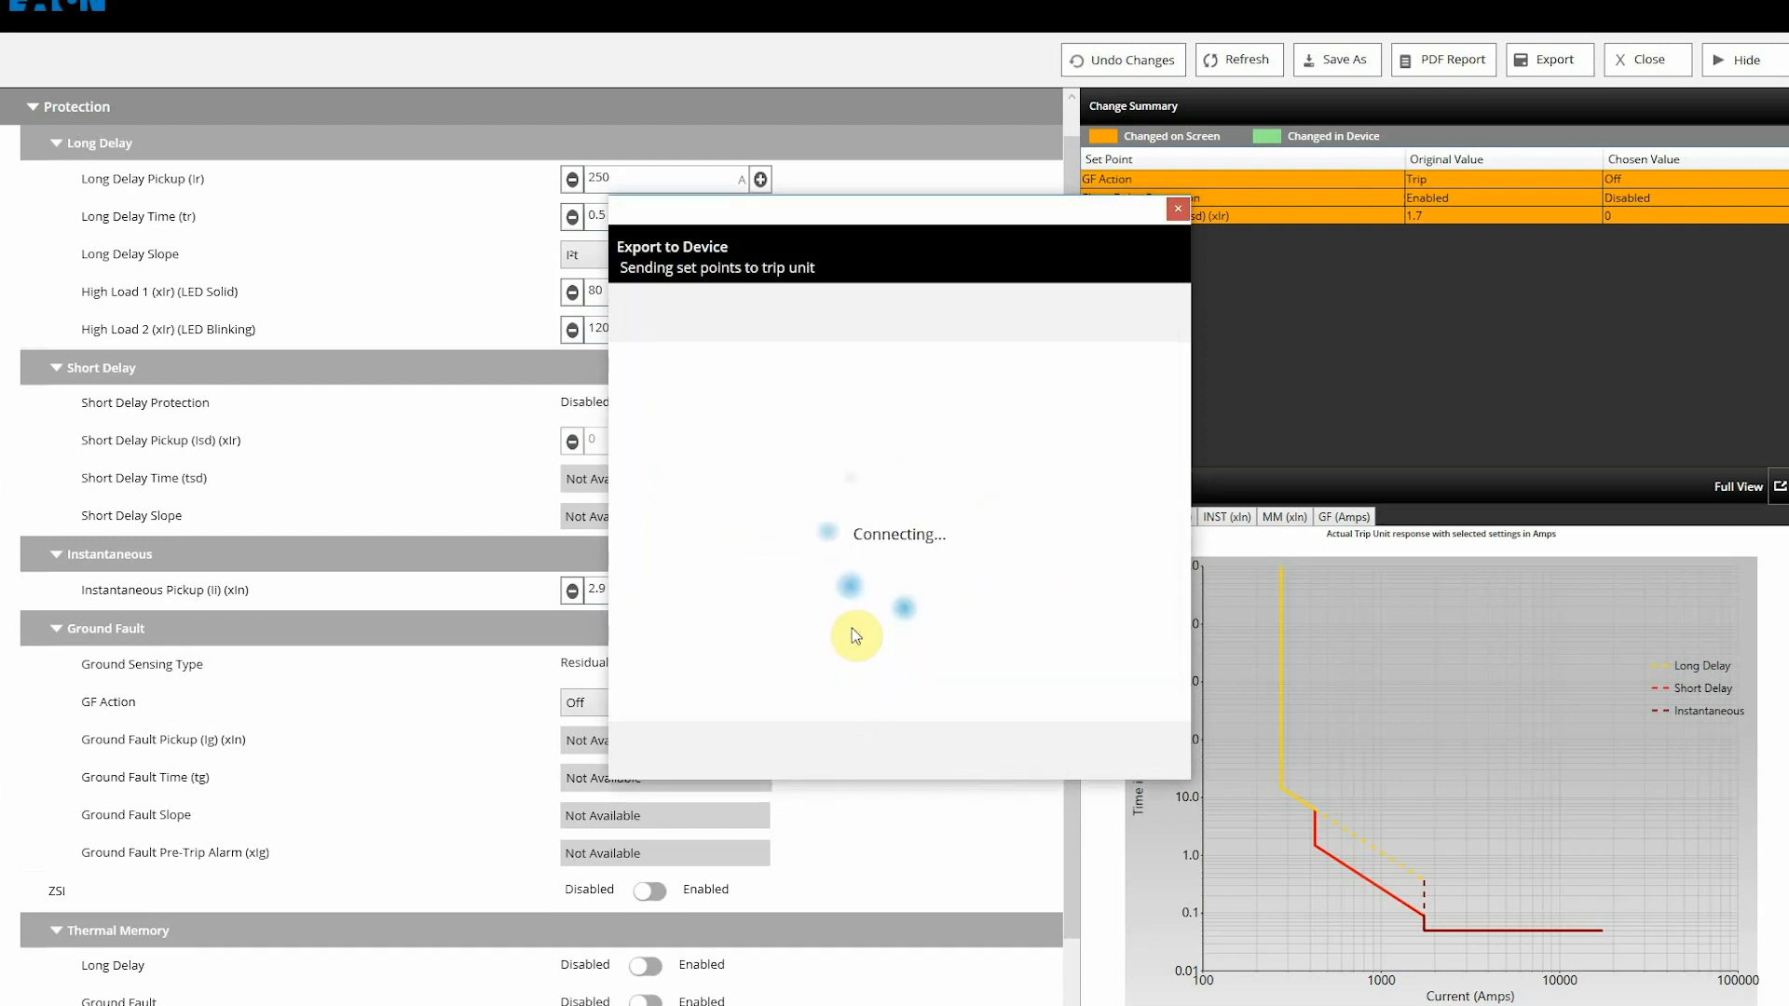
left_click(1028, 751)
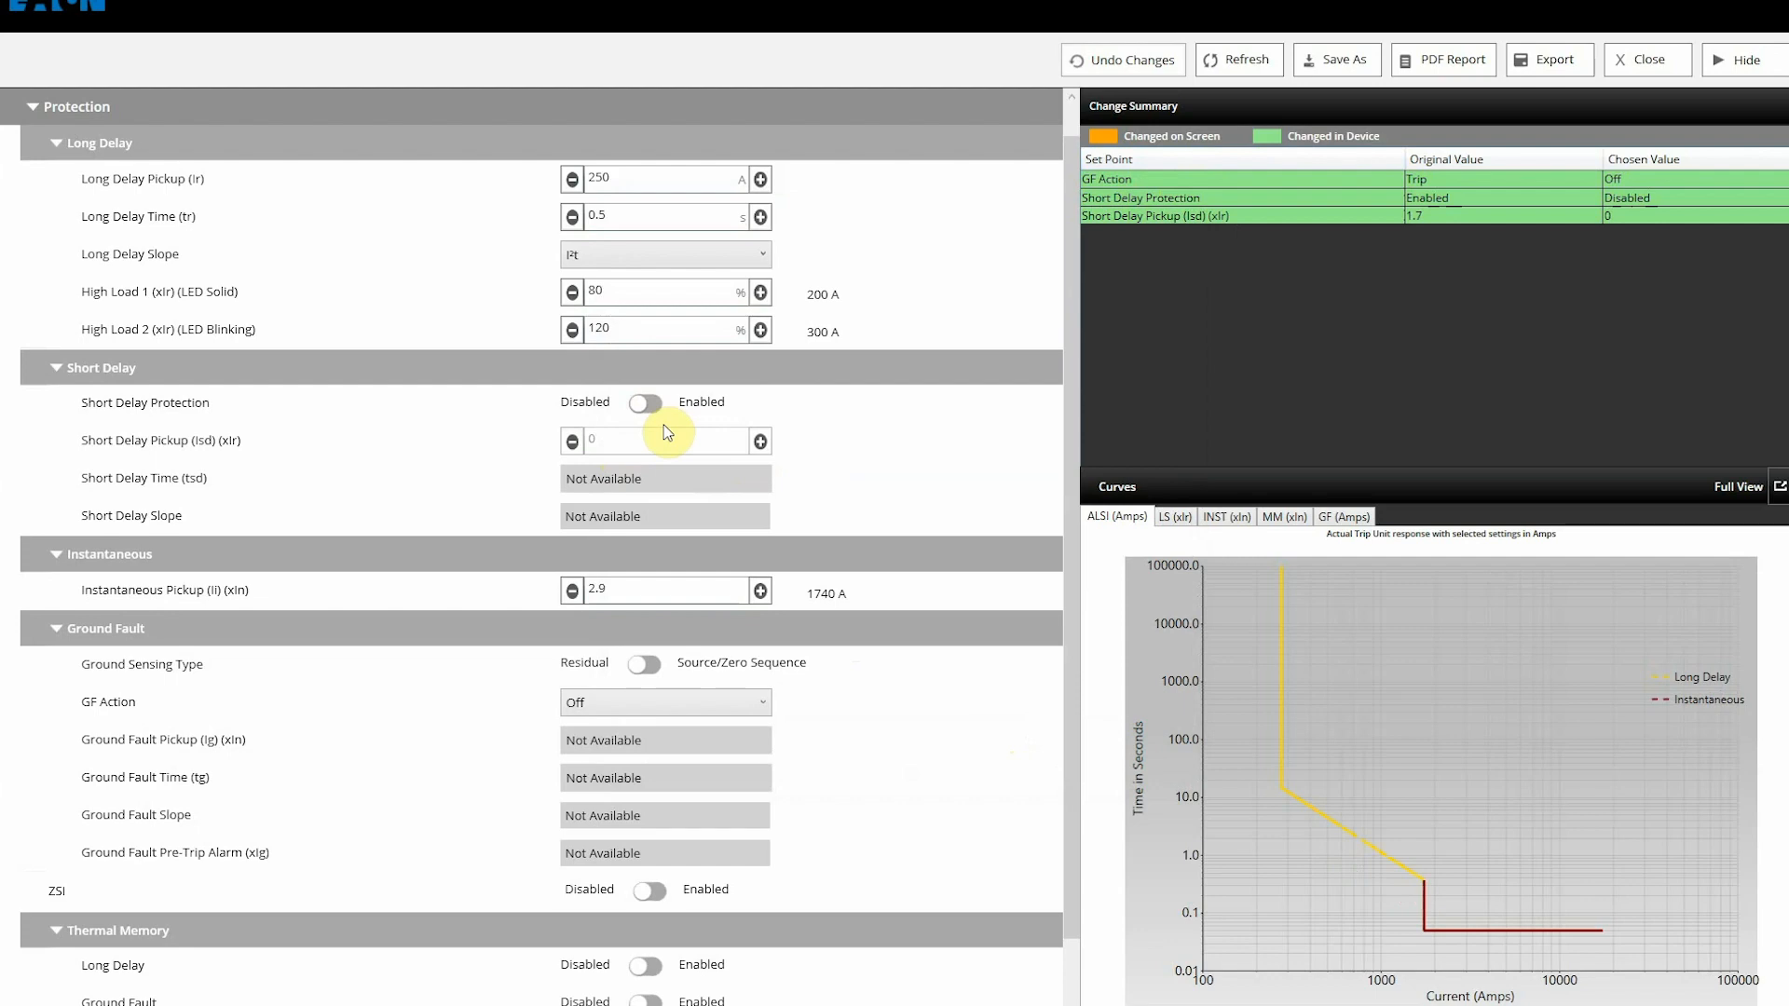
Step: Re-enable Short Delay Protection, change Long Delay Pickup from 250 to 300, then undo all changes
left_click(647, 406)
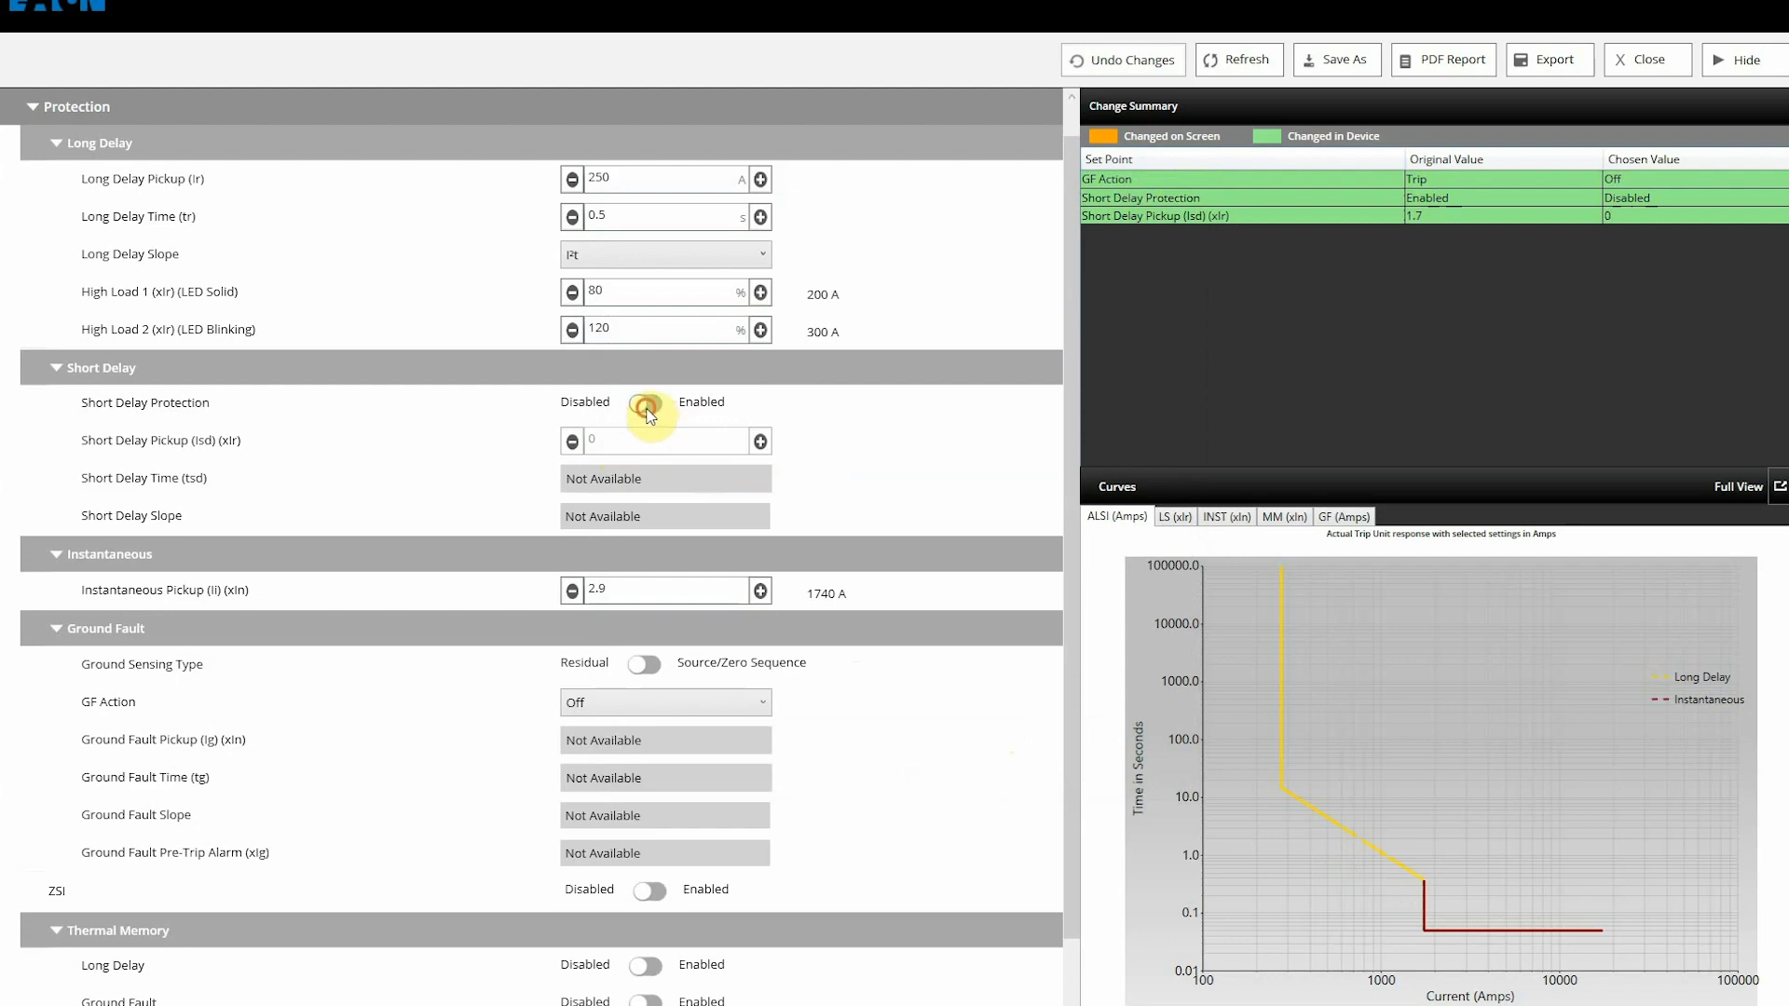
double_click(666, 175)
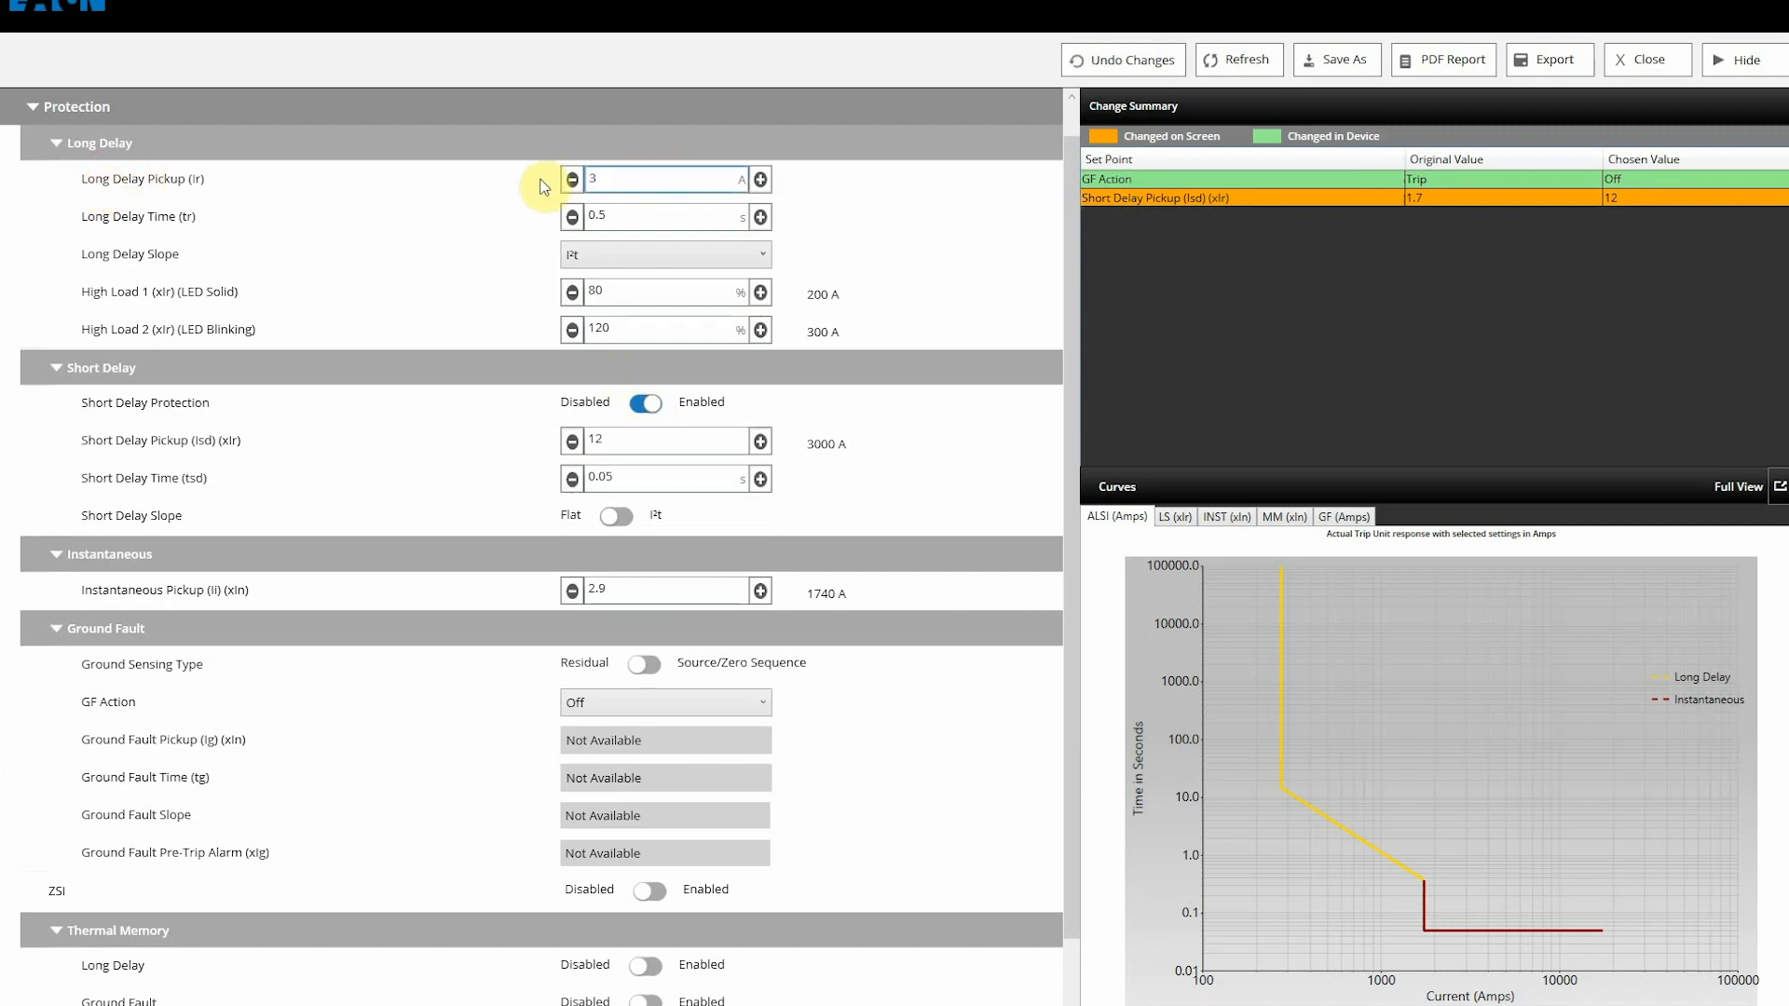
type("300")
left_click(1104, 66)
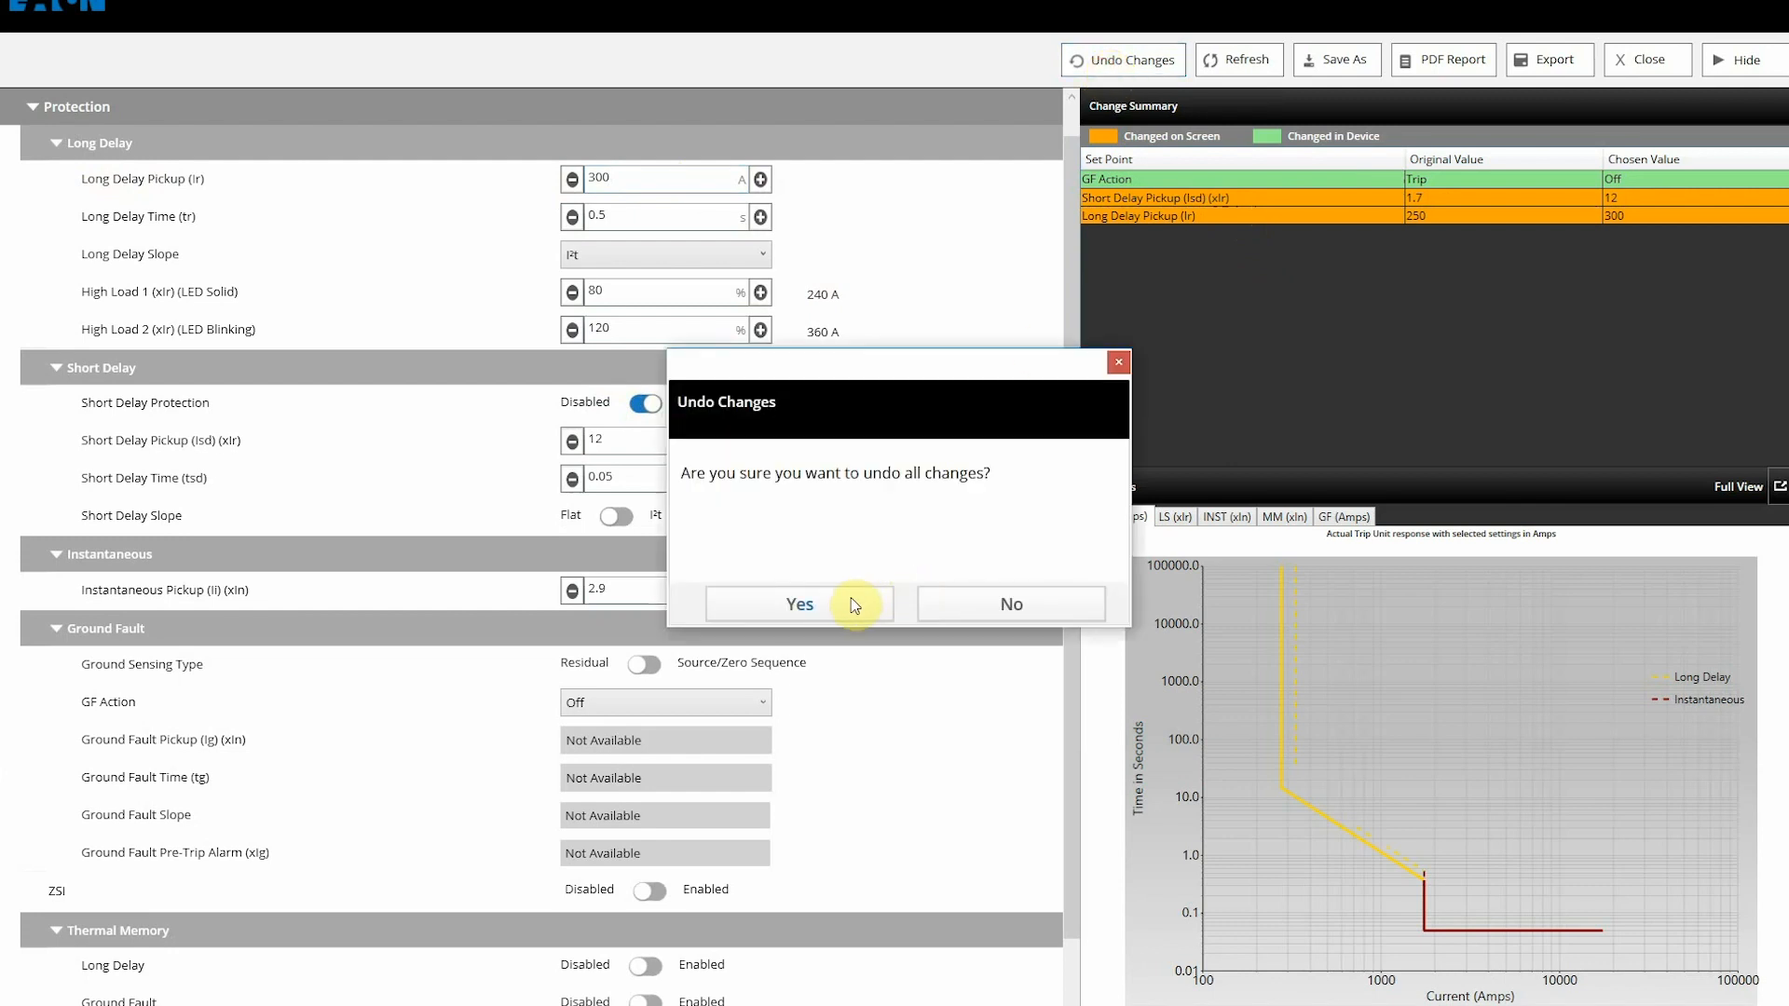
left_click(854, 601)
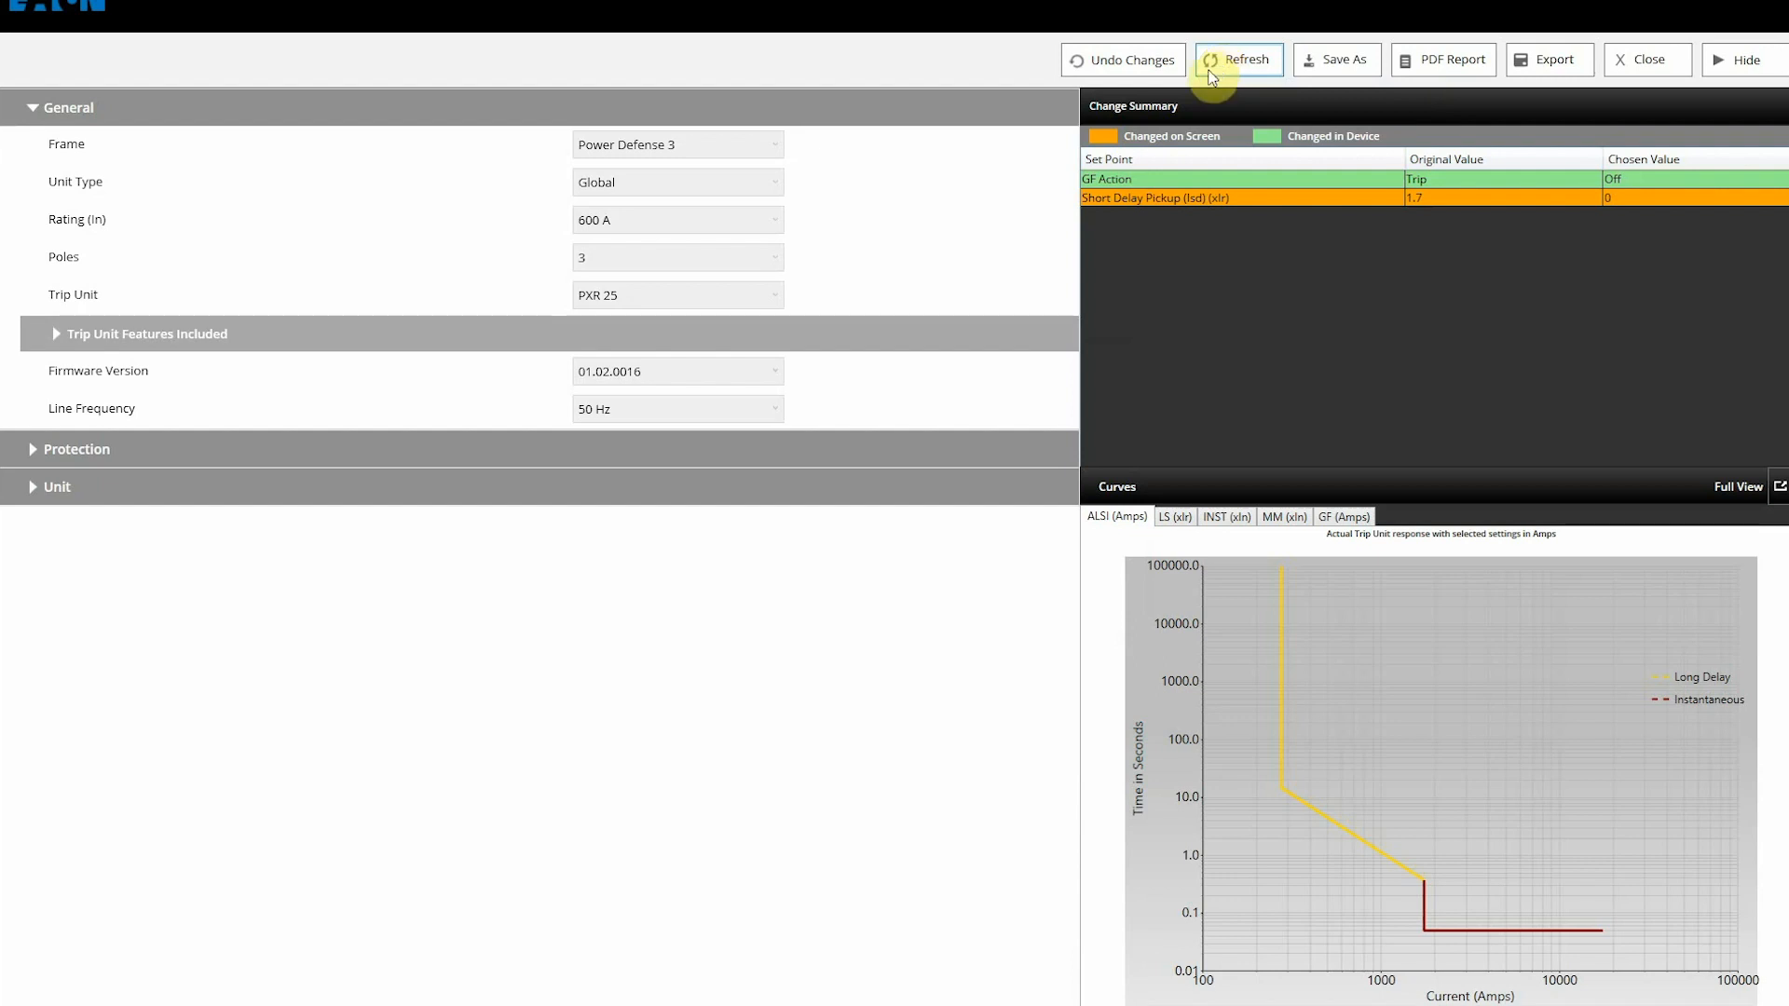
Step: Save the set points as pxr25.pxset on the Desktop and return to the setpoint screen
left_click(1359, 63)
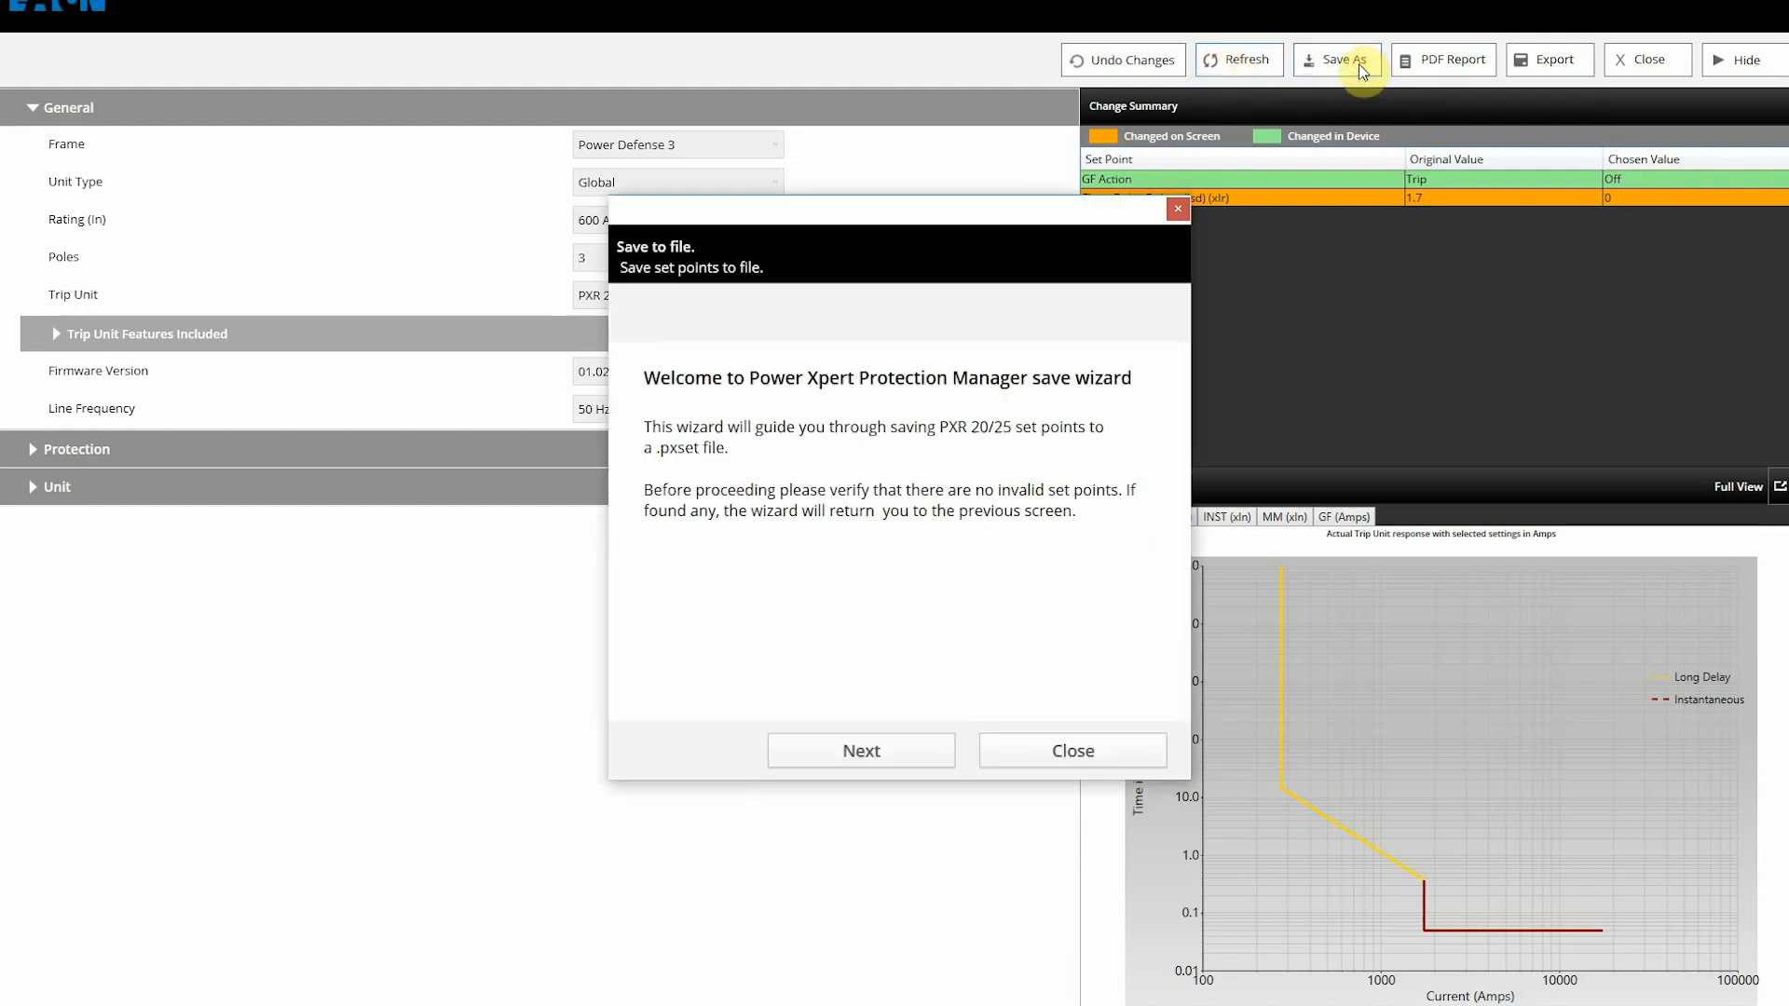
left_click(859, 755)
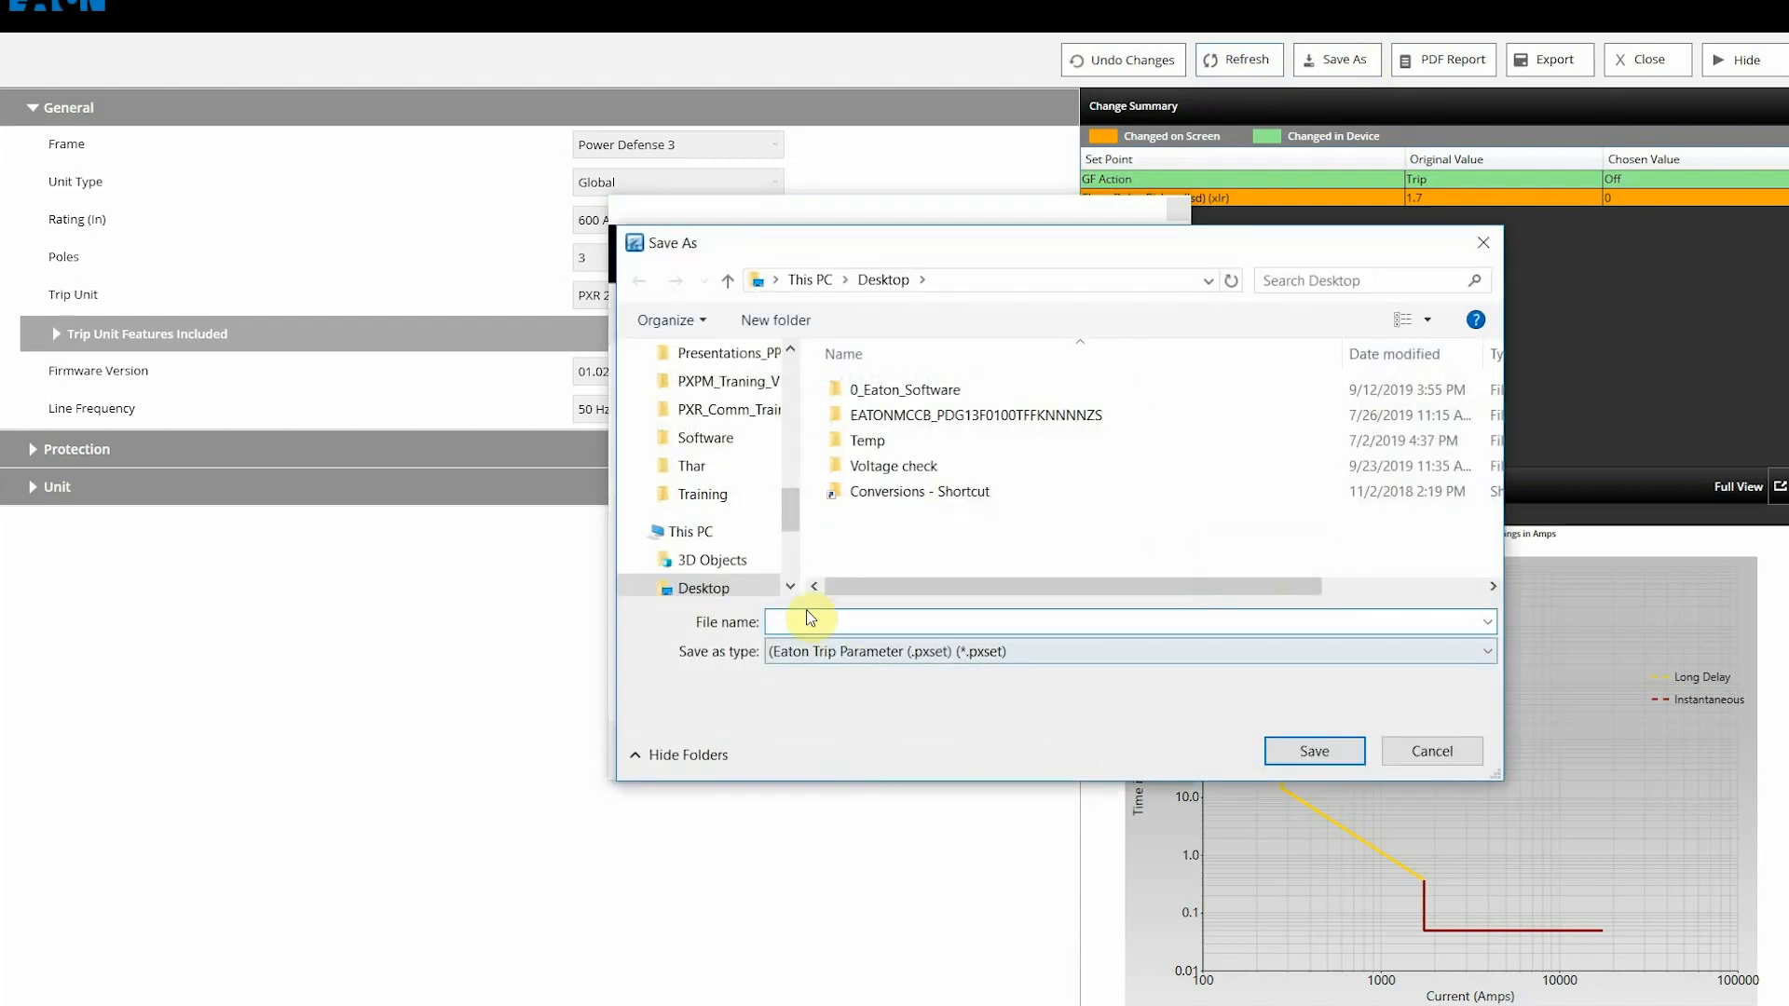
left_click(805, 611)
type("pxr")
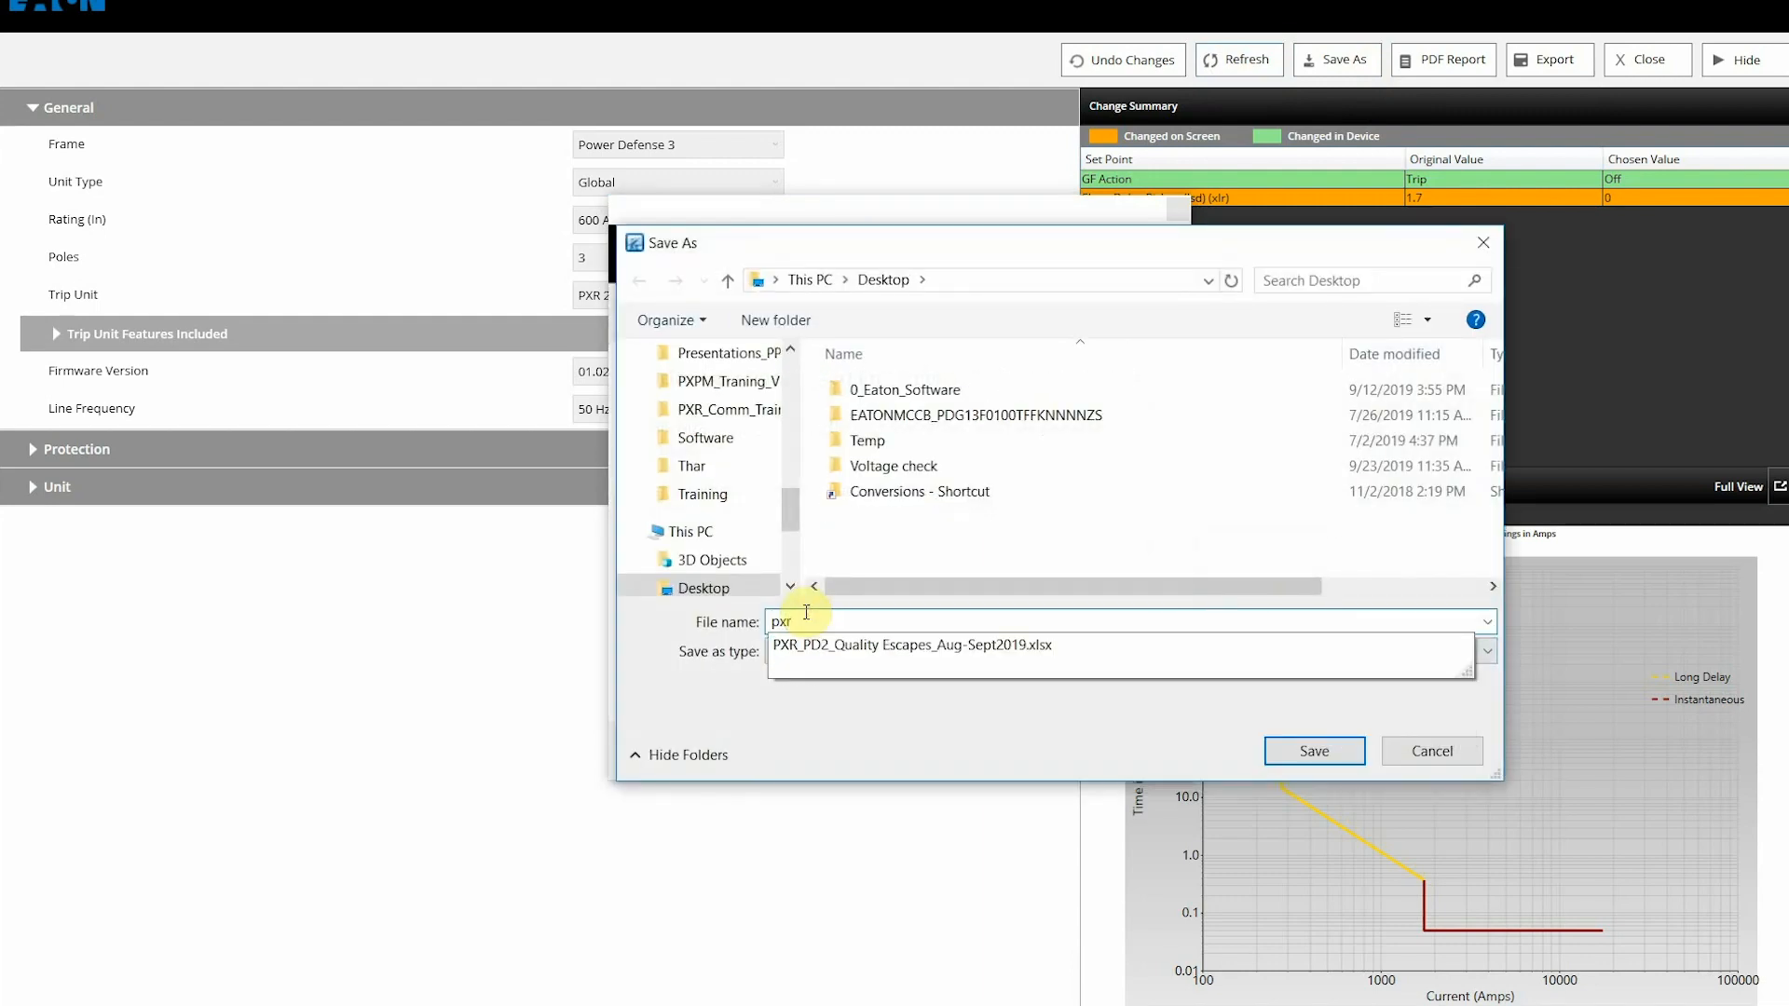
type("25")
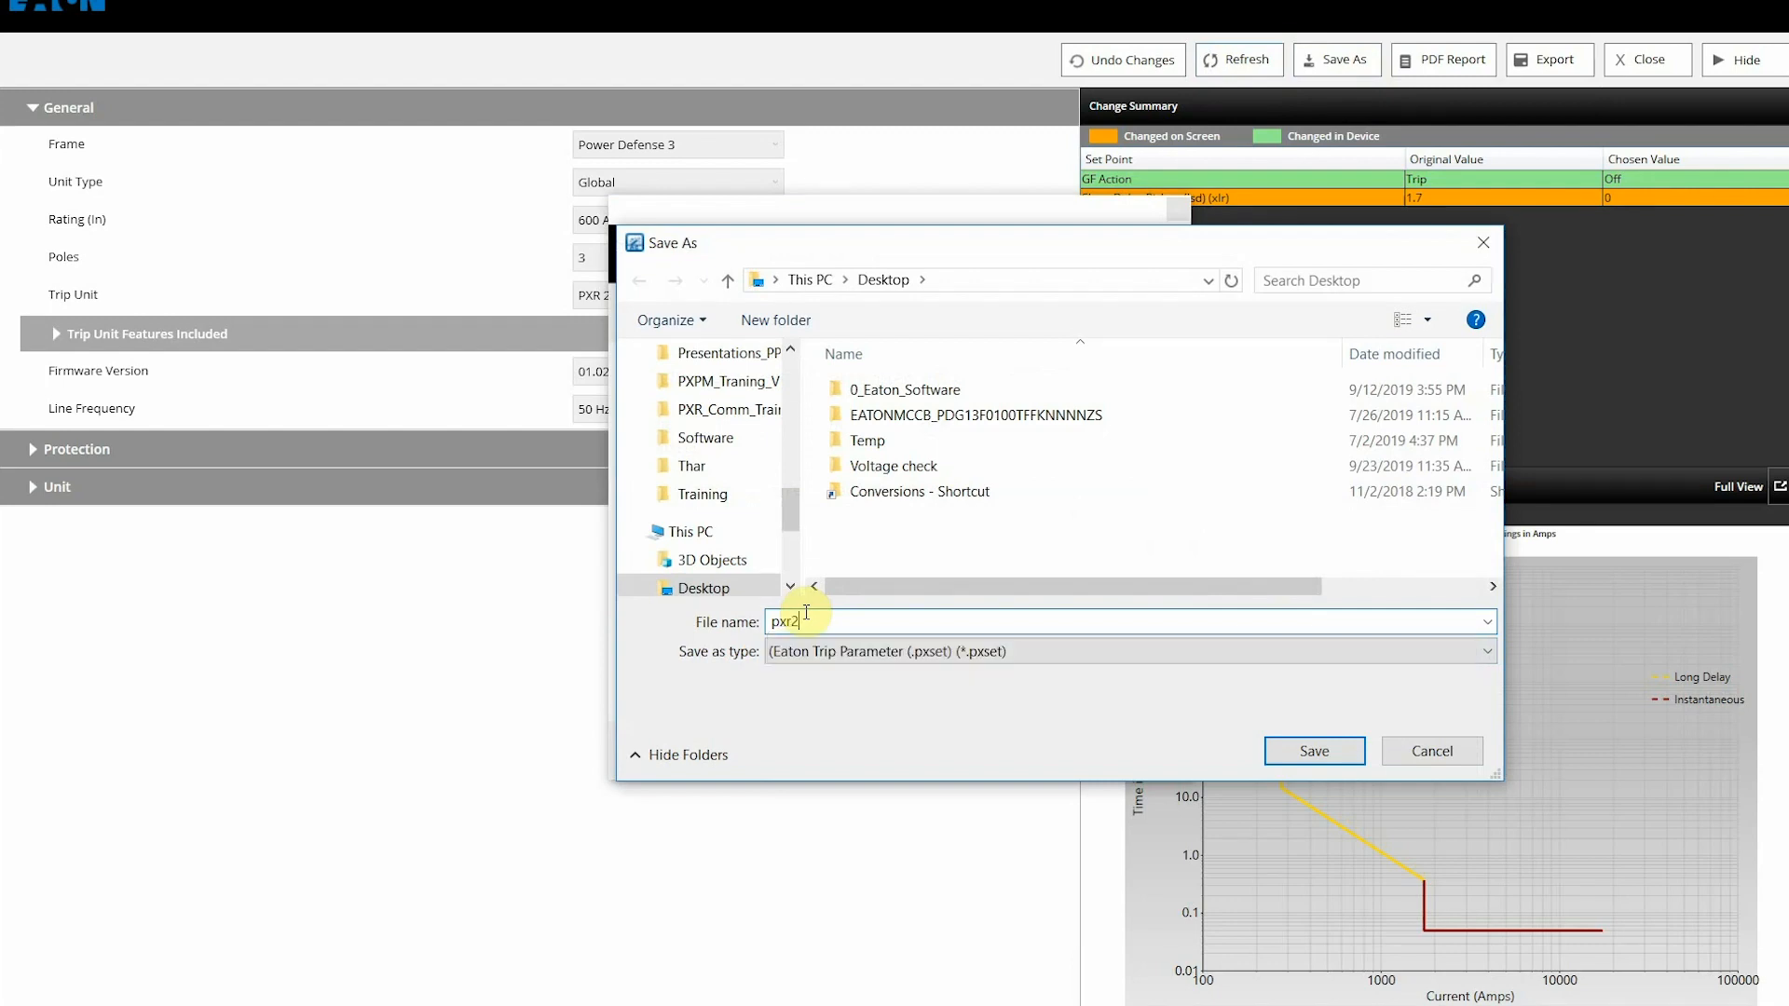
left_click(1315, 752)
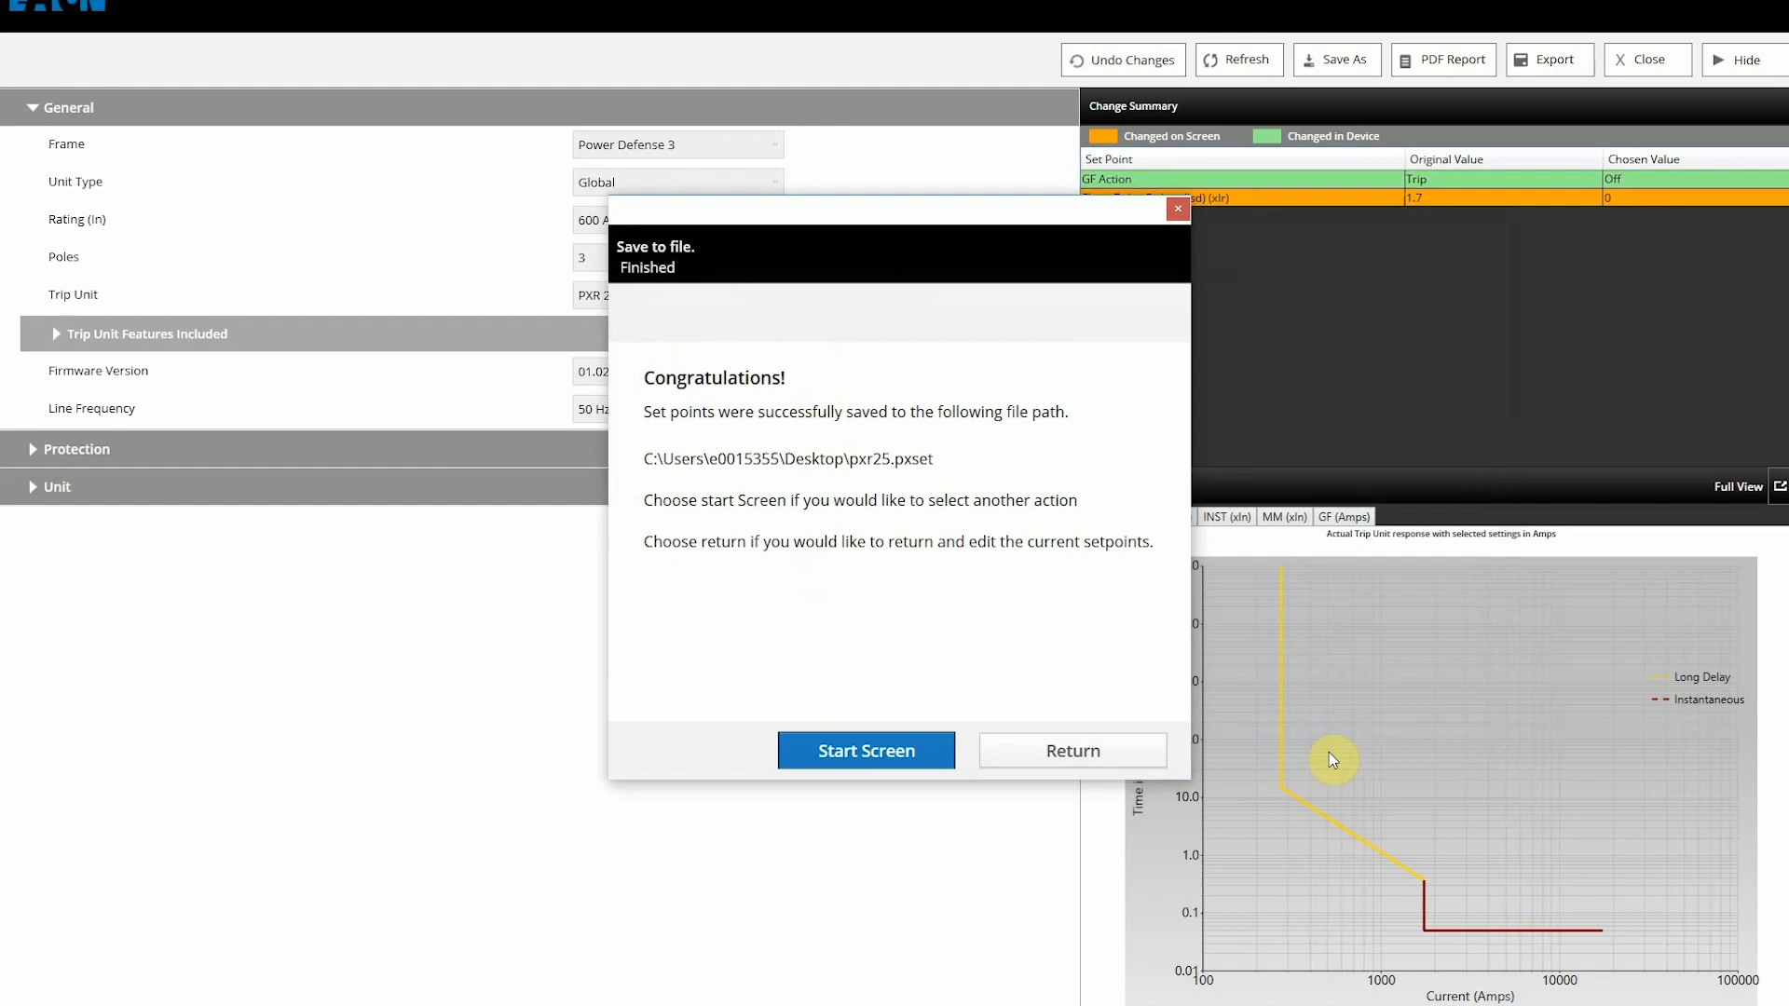
left_click(1047, 755)
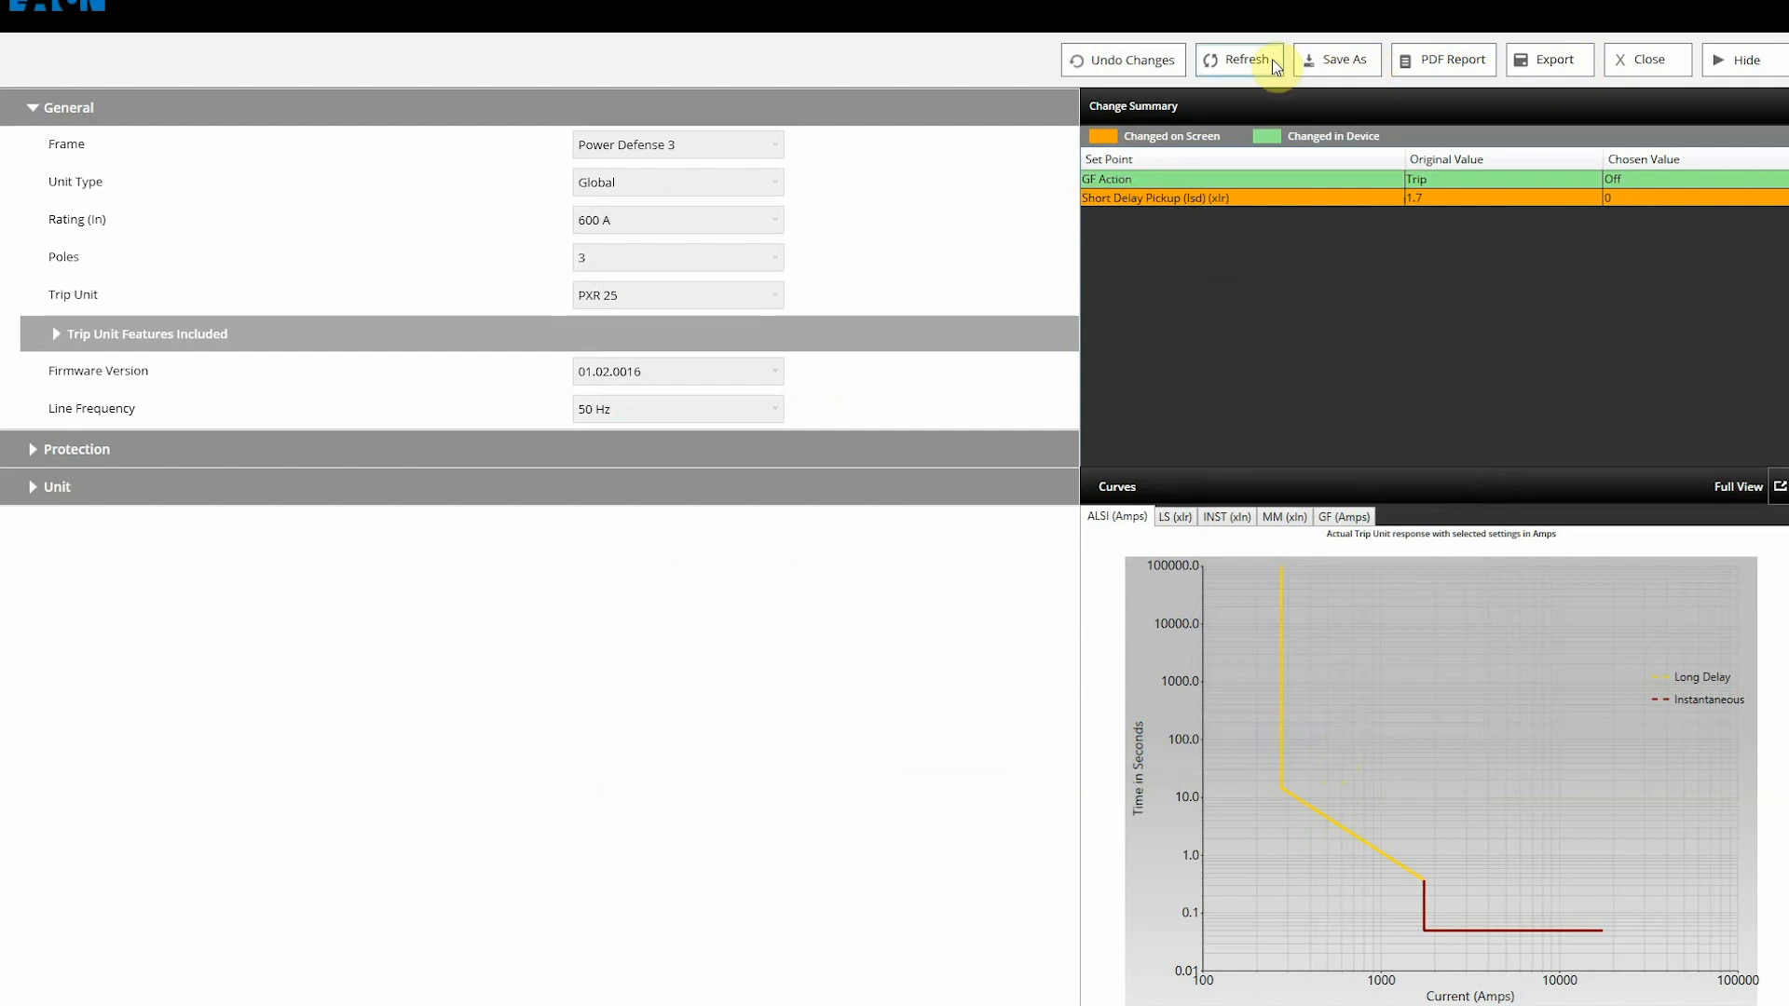
Step: Generate the settings PDF report with optional details blank and save it as Setpoints.pdf
left_click(1463, 59)
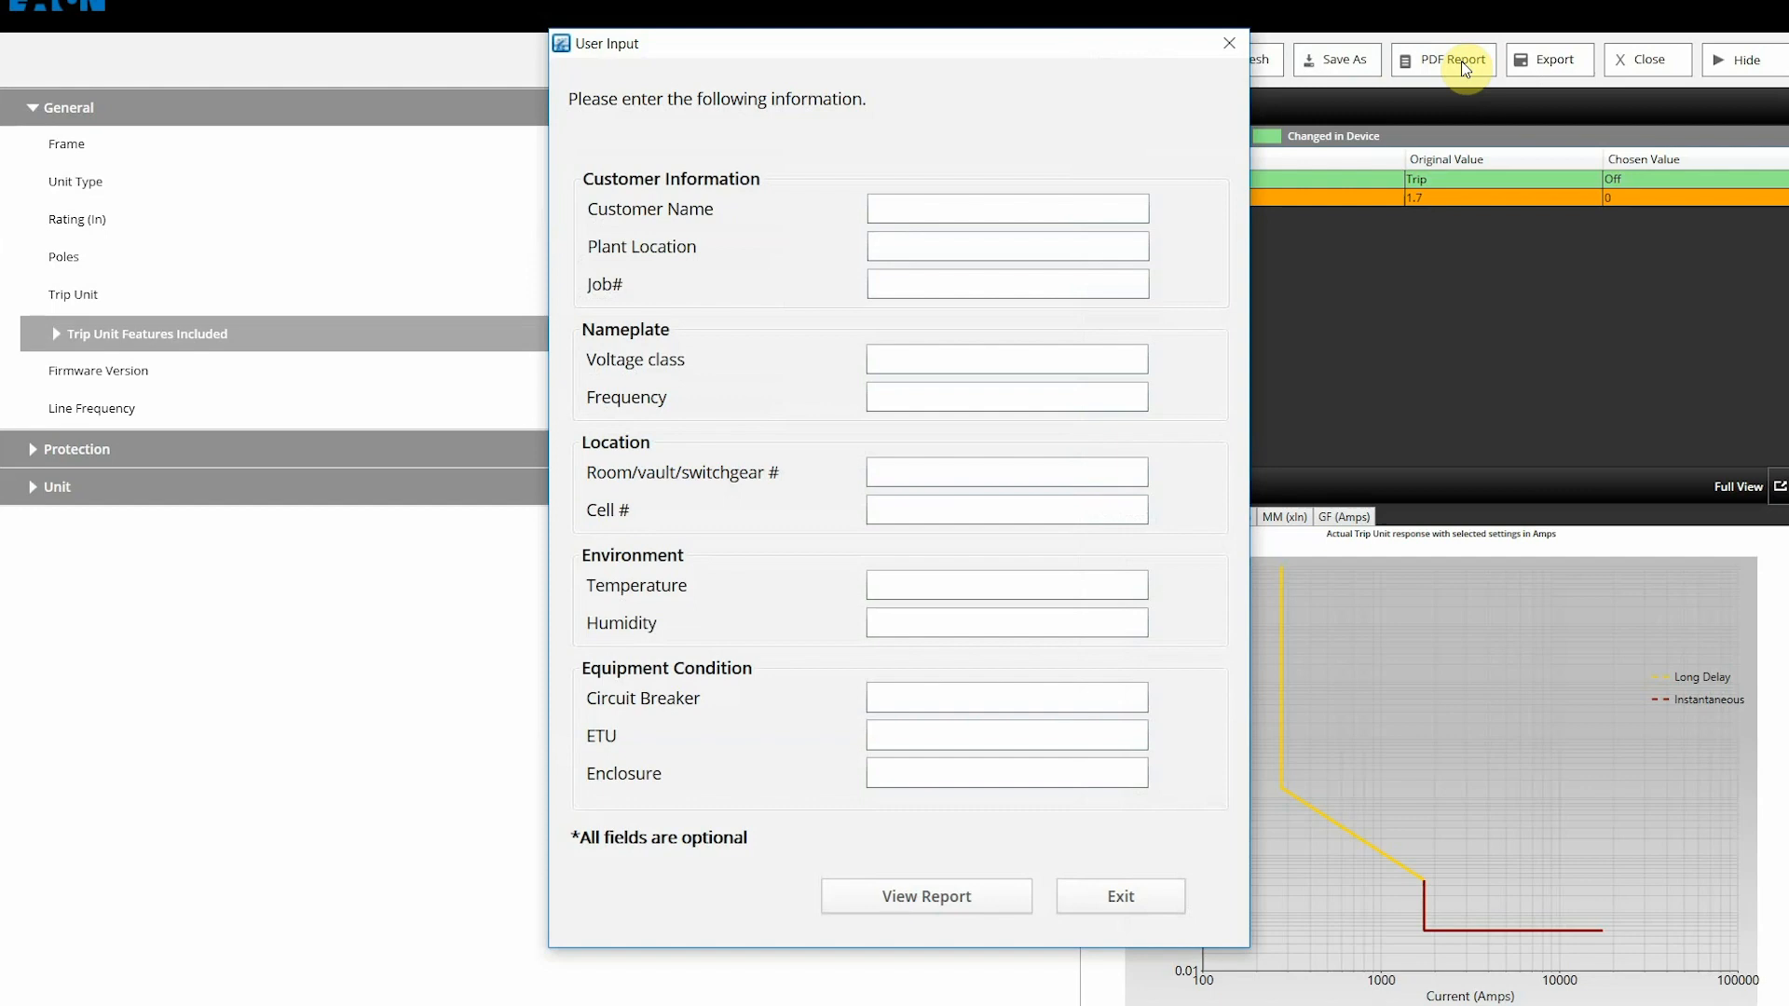
left_click(965, 906)
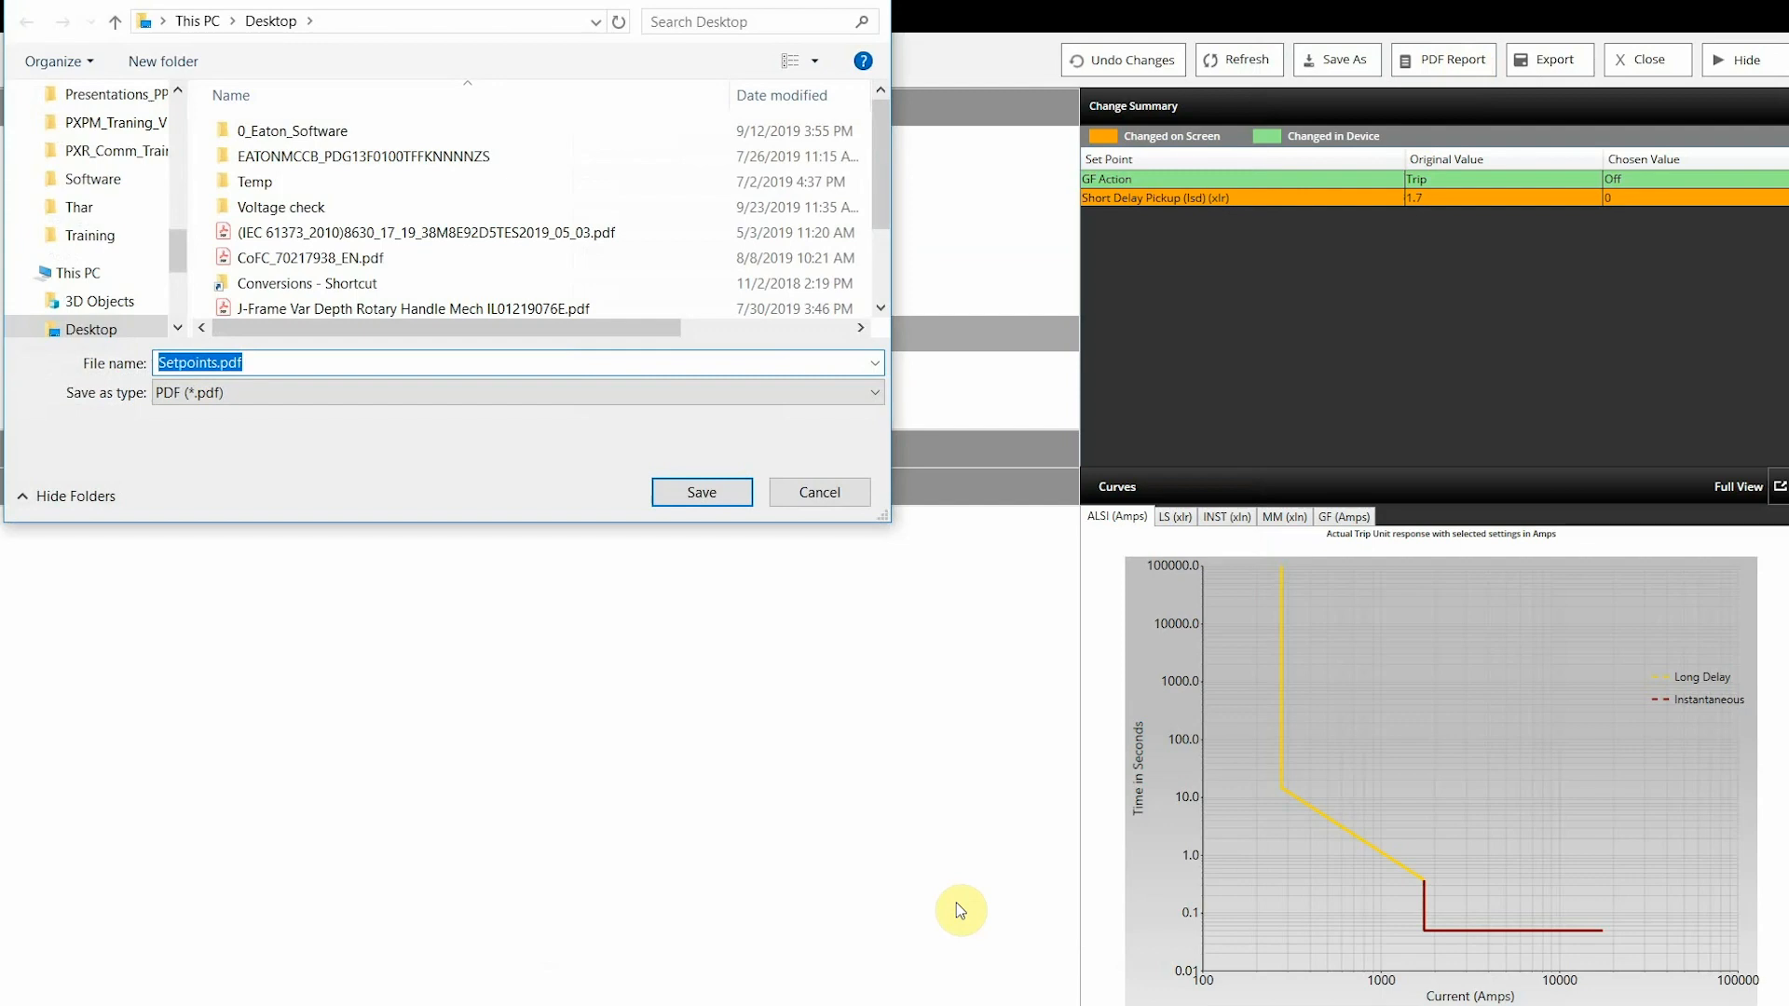
left_click(699, 491)
Step: Scroll through the 8-page Setpoints.pdf report's device summary and protection pages
scroll(844, 344, "down", 5)
scroll(850, 345, "down", 6)
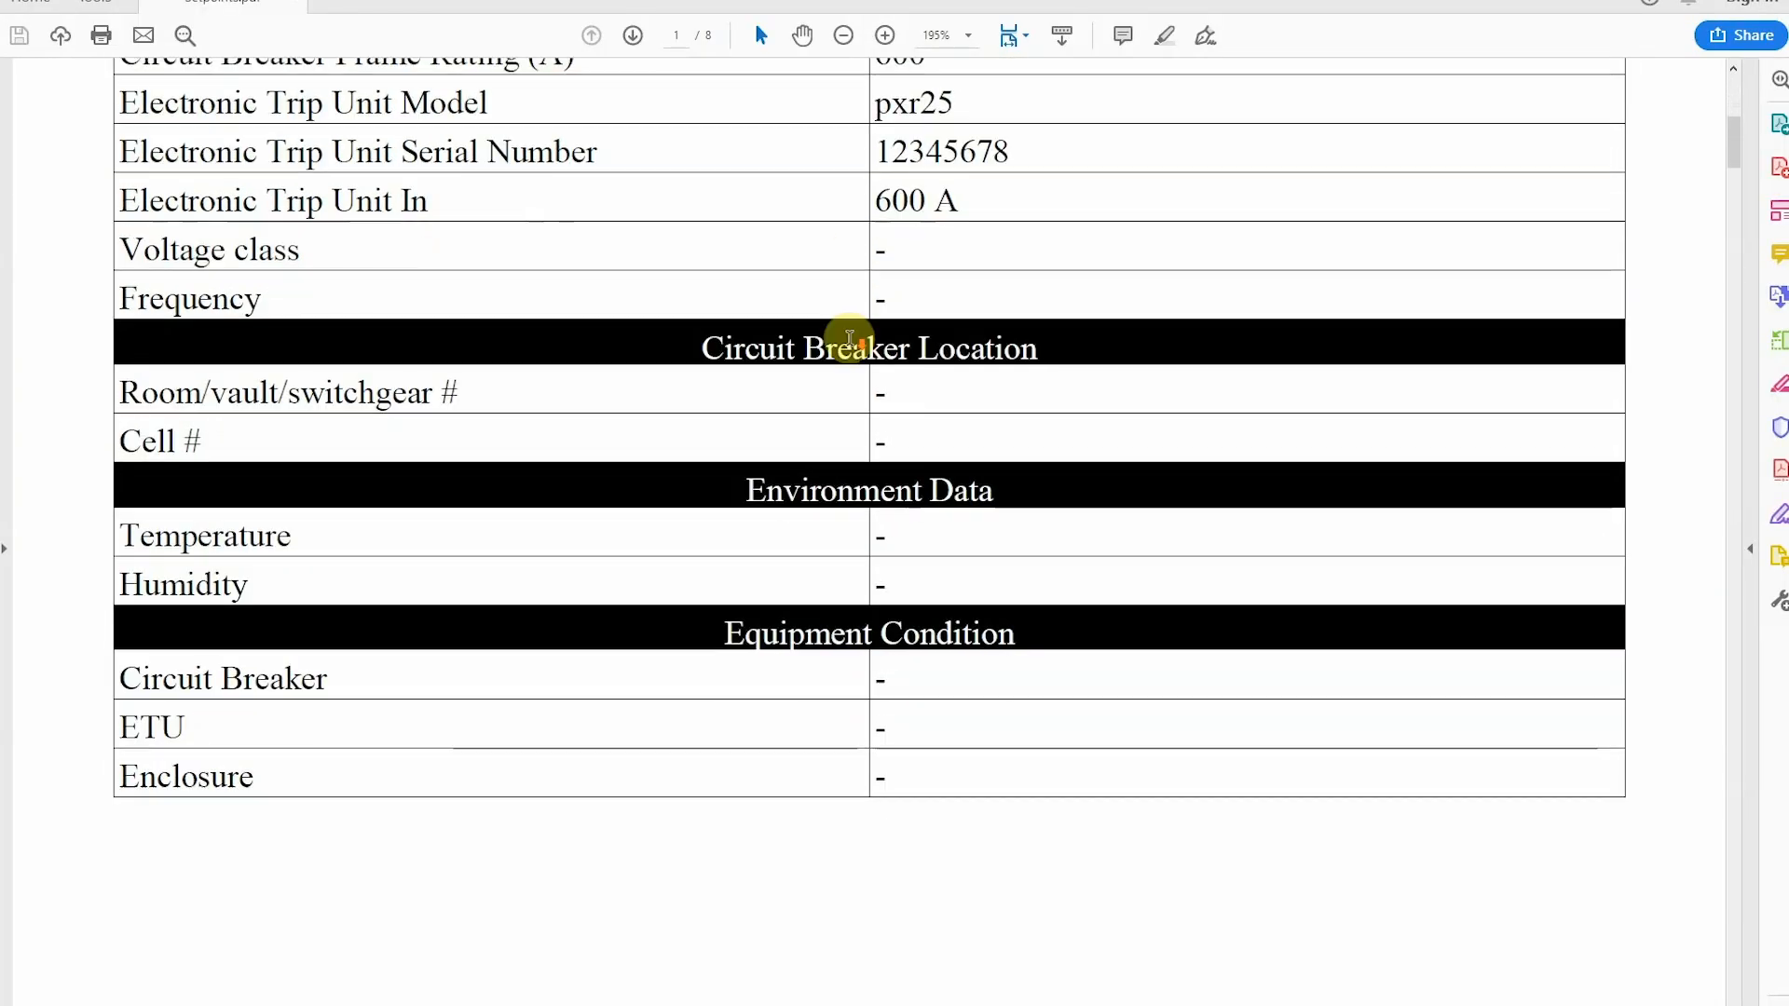
scroll(850, 340, "down", 15)
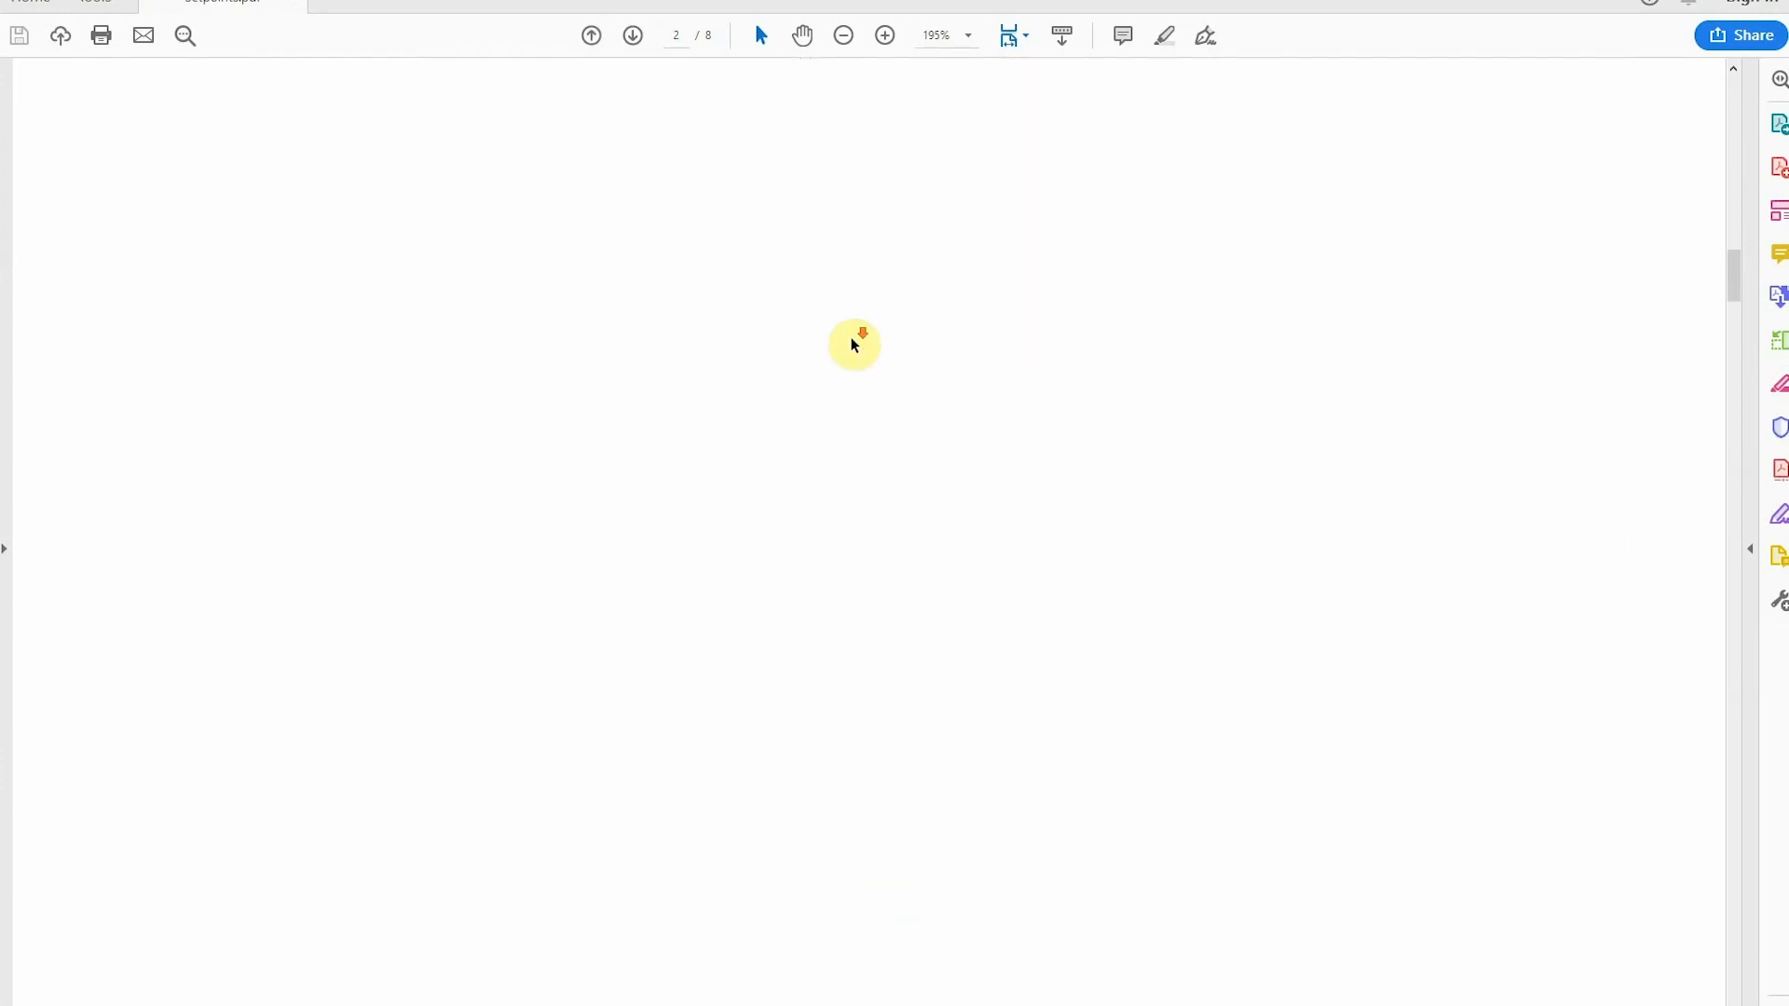
scroll(854, 345, "down", 15)
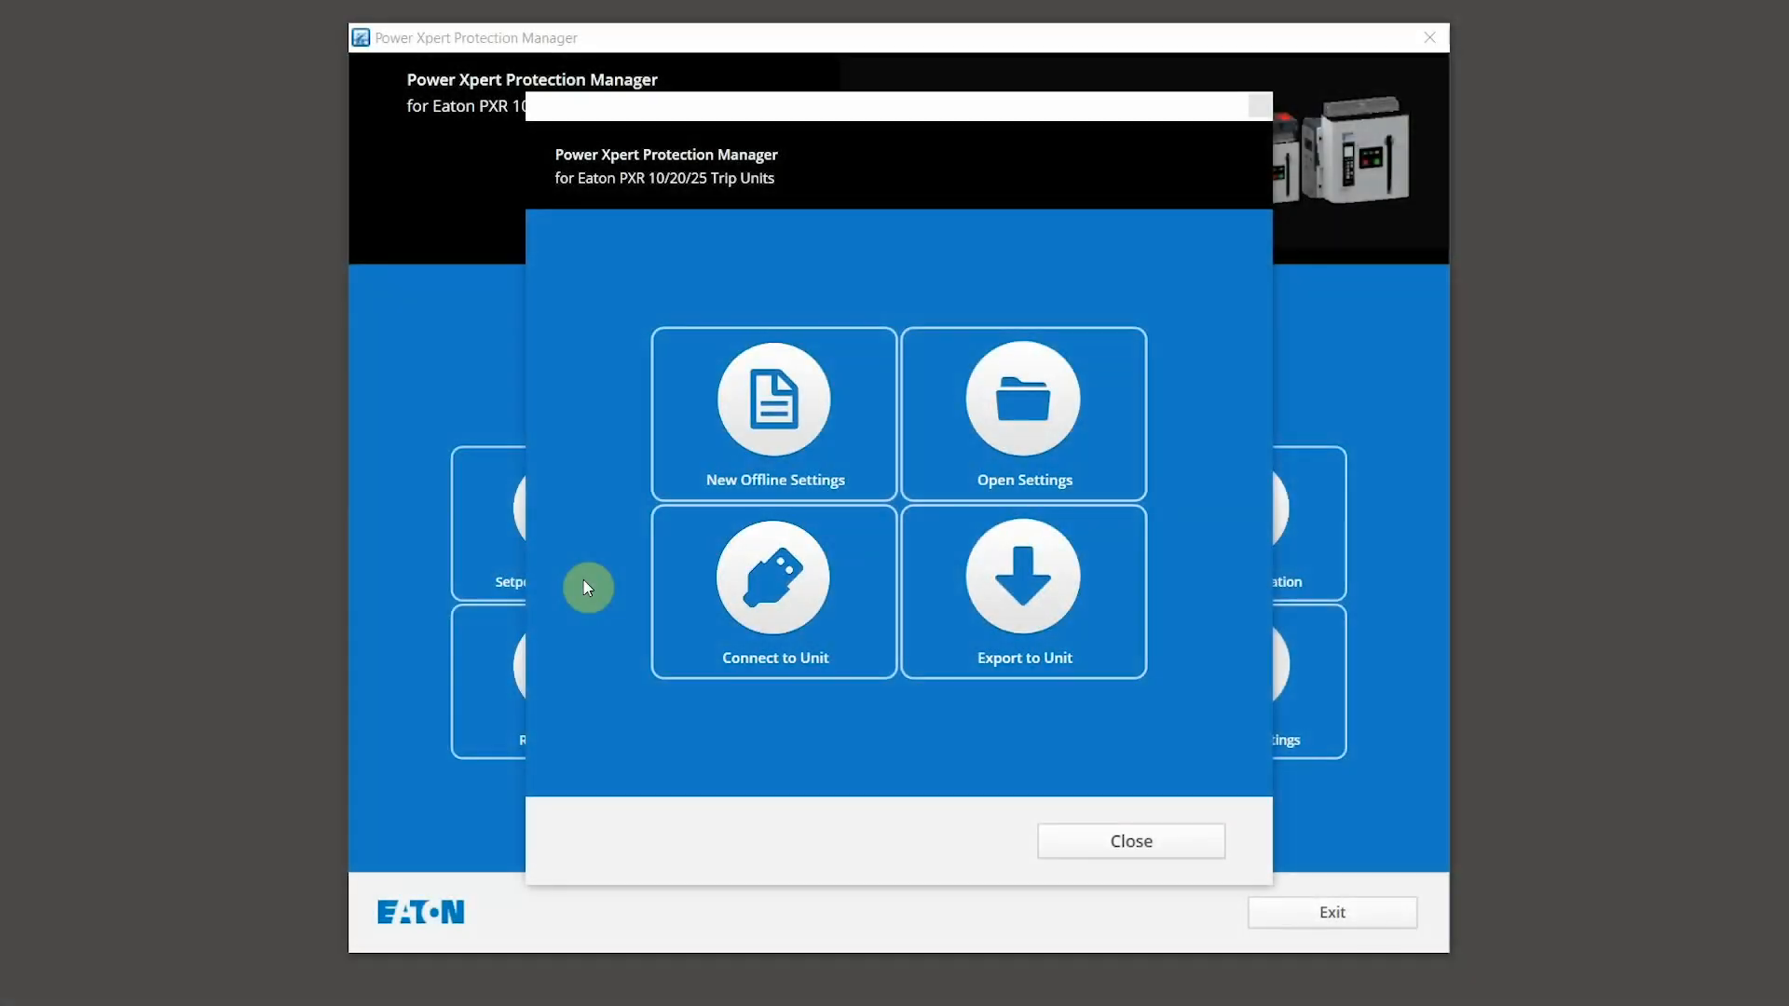
Step: Create new offline settings for a Power Defense MCCB with firmware 01.02.0016
left_click(746, 386)
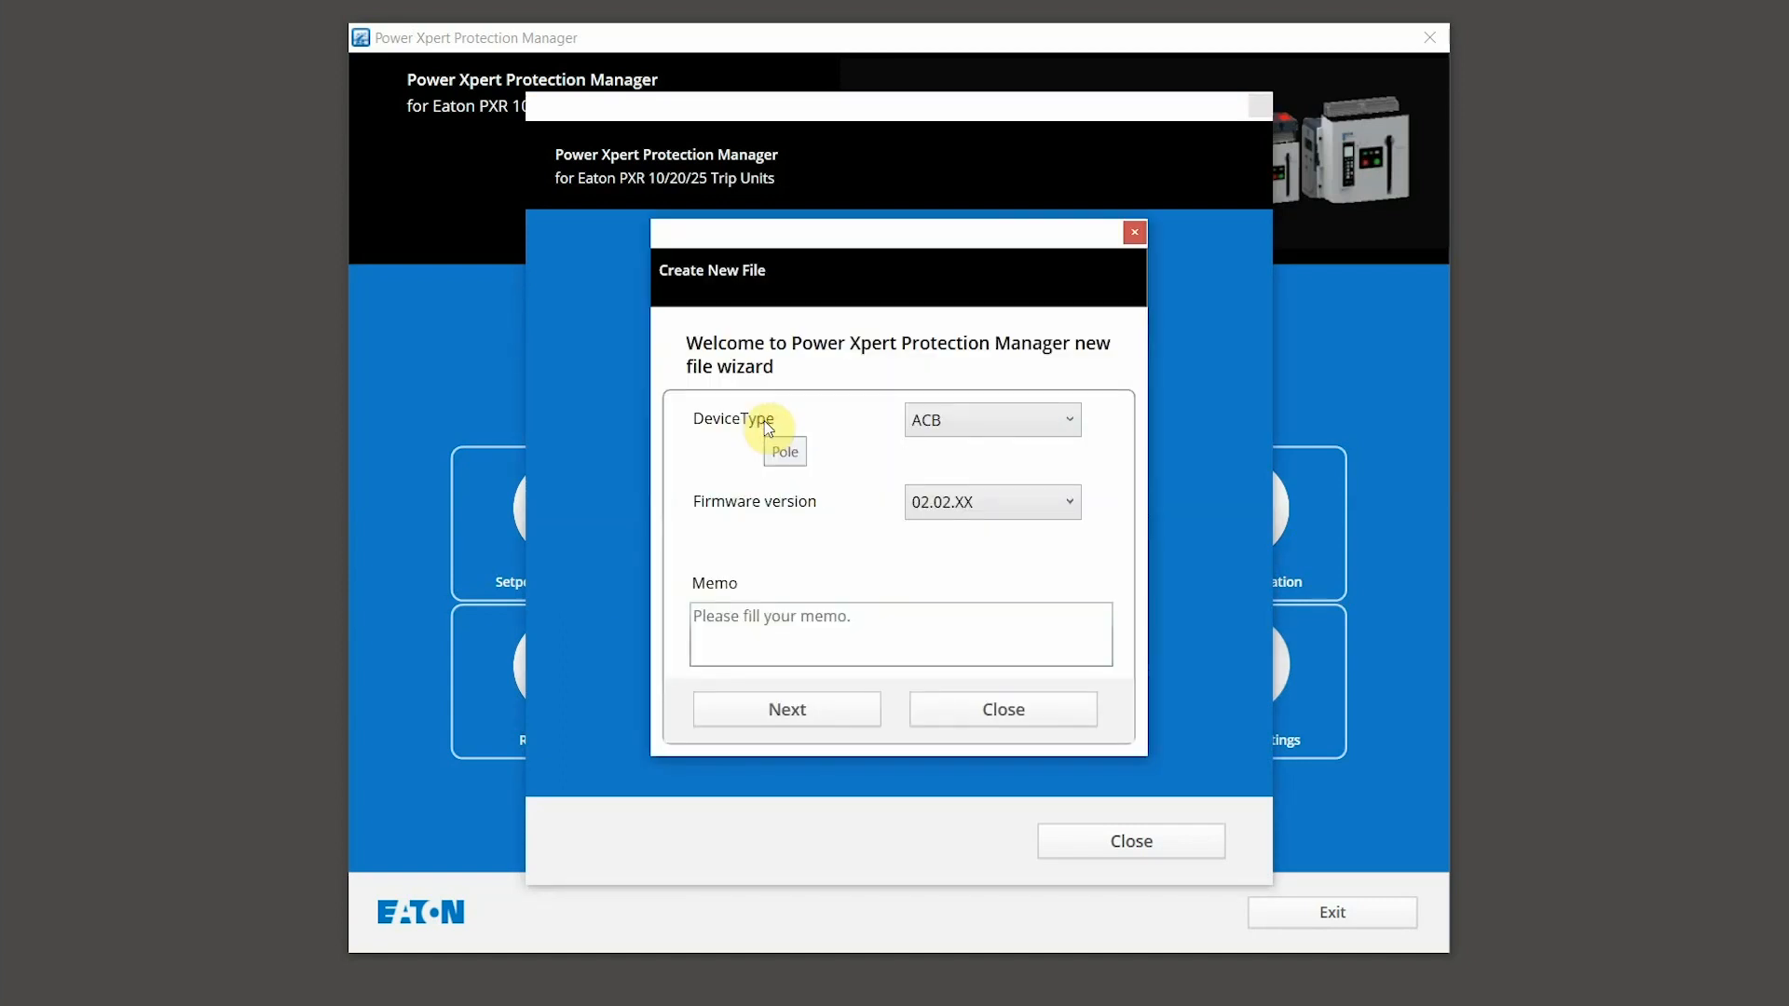
left_click(993, 430)
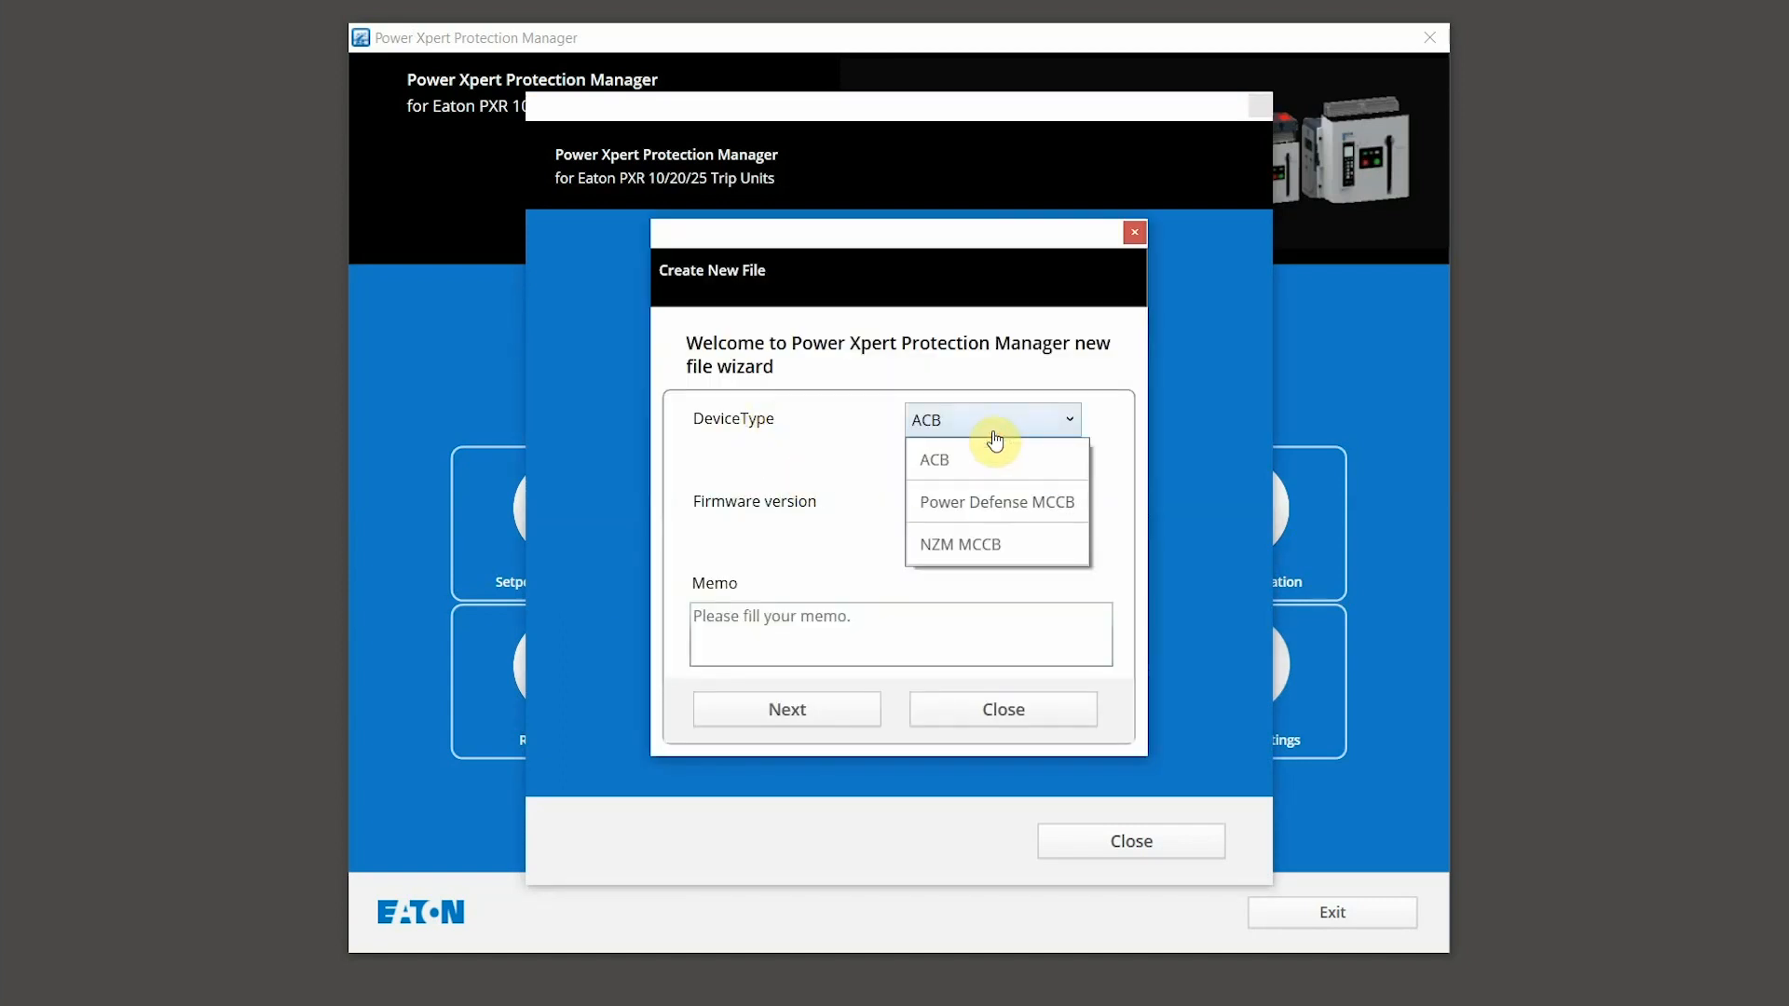
left_click(997, 503)
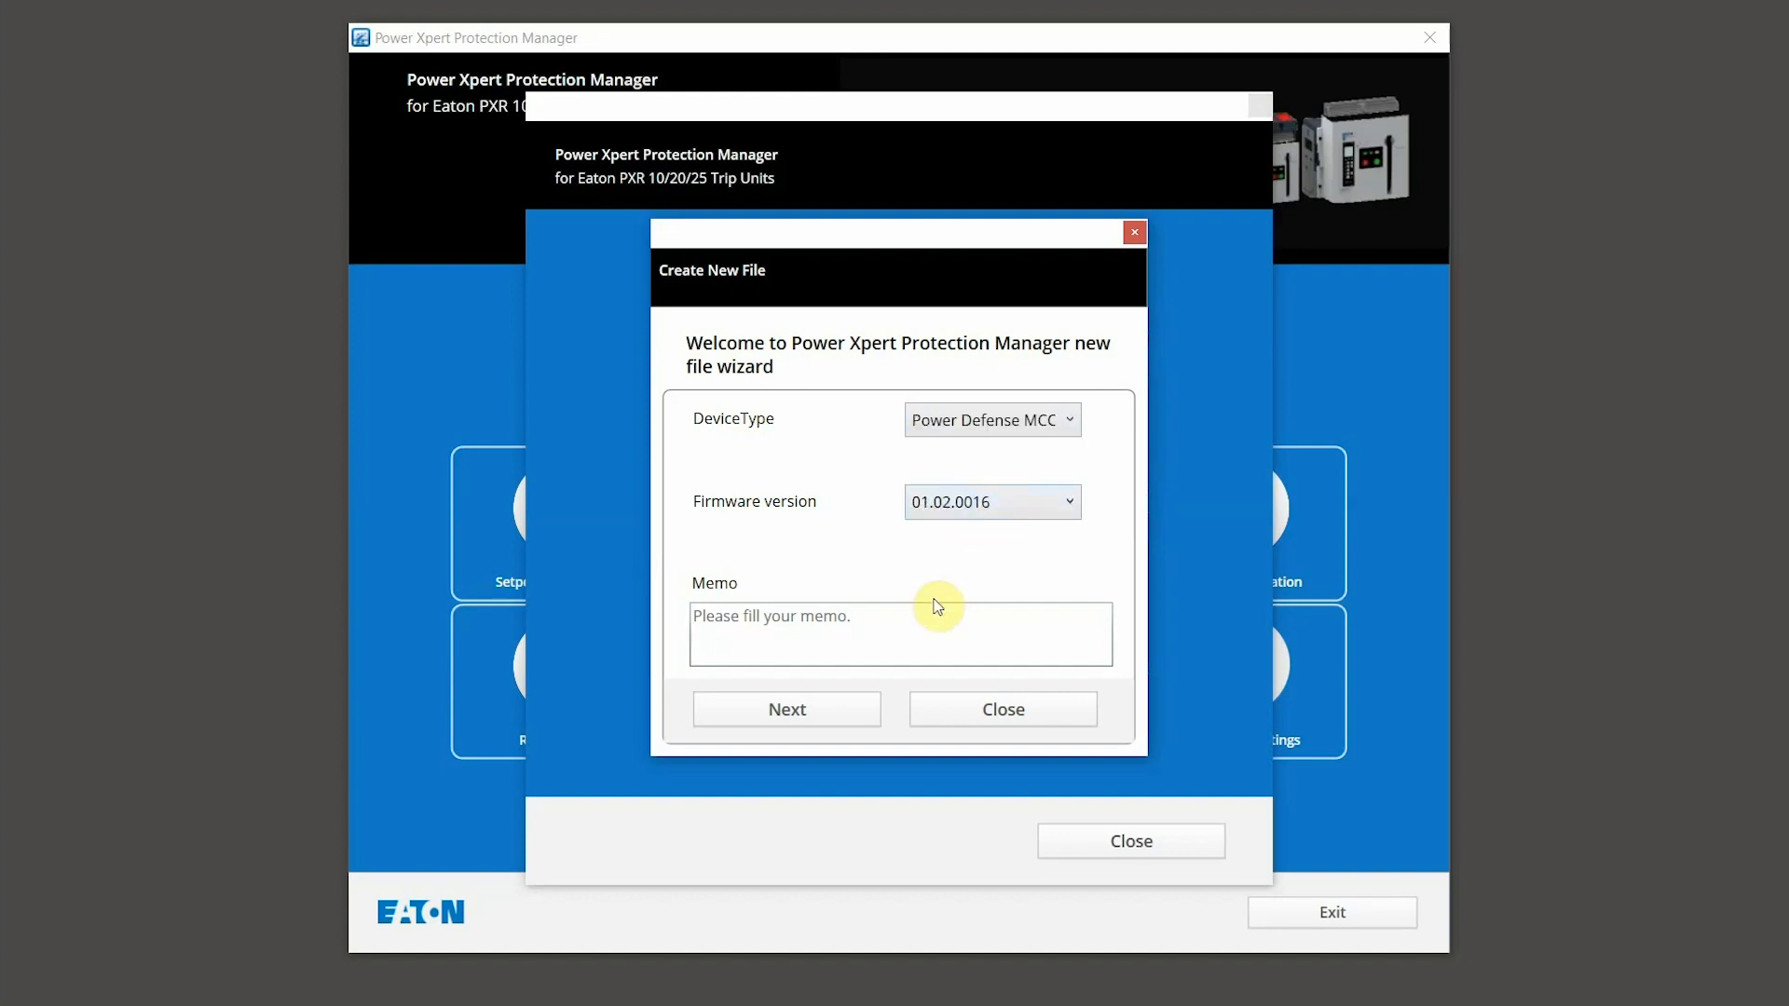
left_click(827, 713)
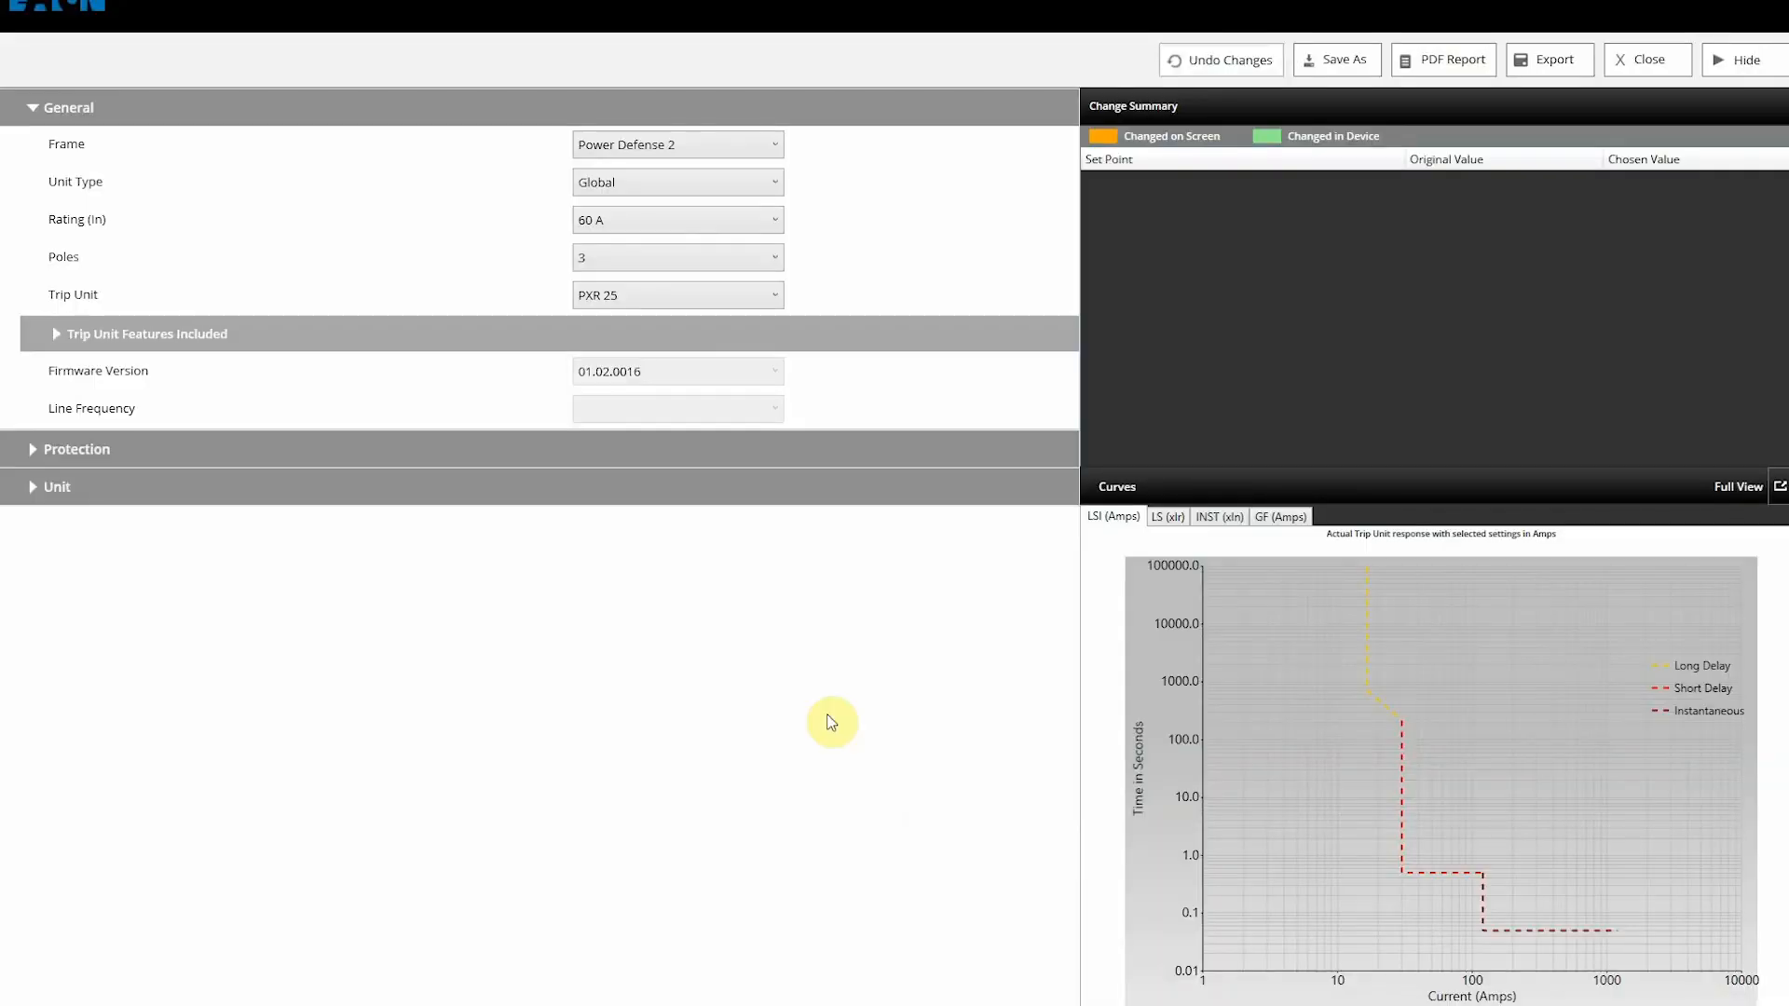
Step: Set the frame to Power Defense 3 rated 600 A and switch Maintenance Mode to Yes
left_click(774, 222)
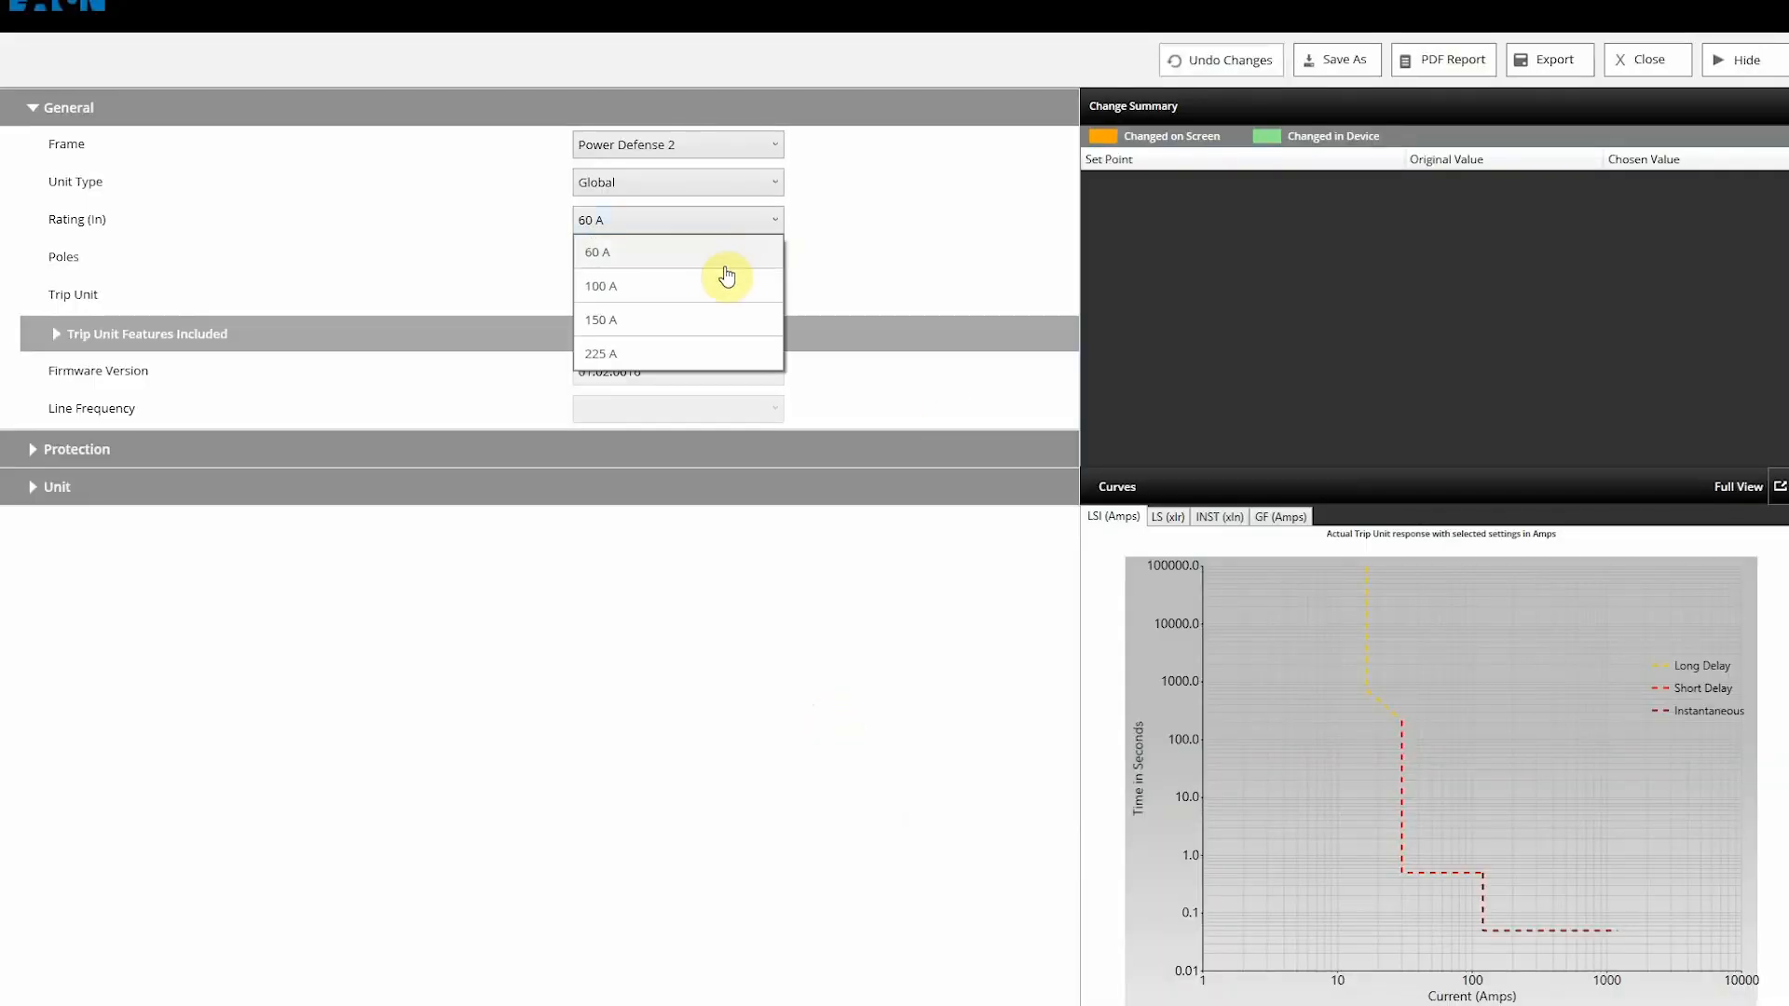
left_click(820, 263)
left_click(776, 142)
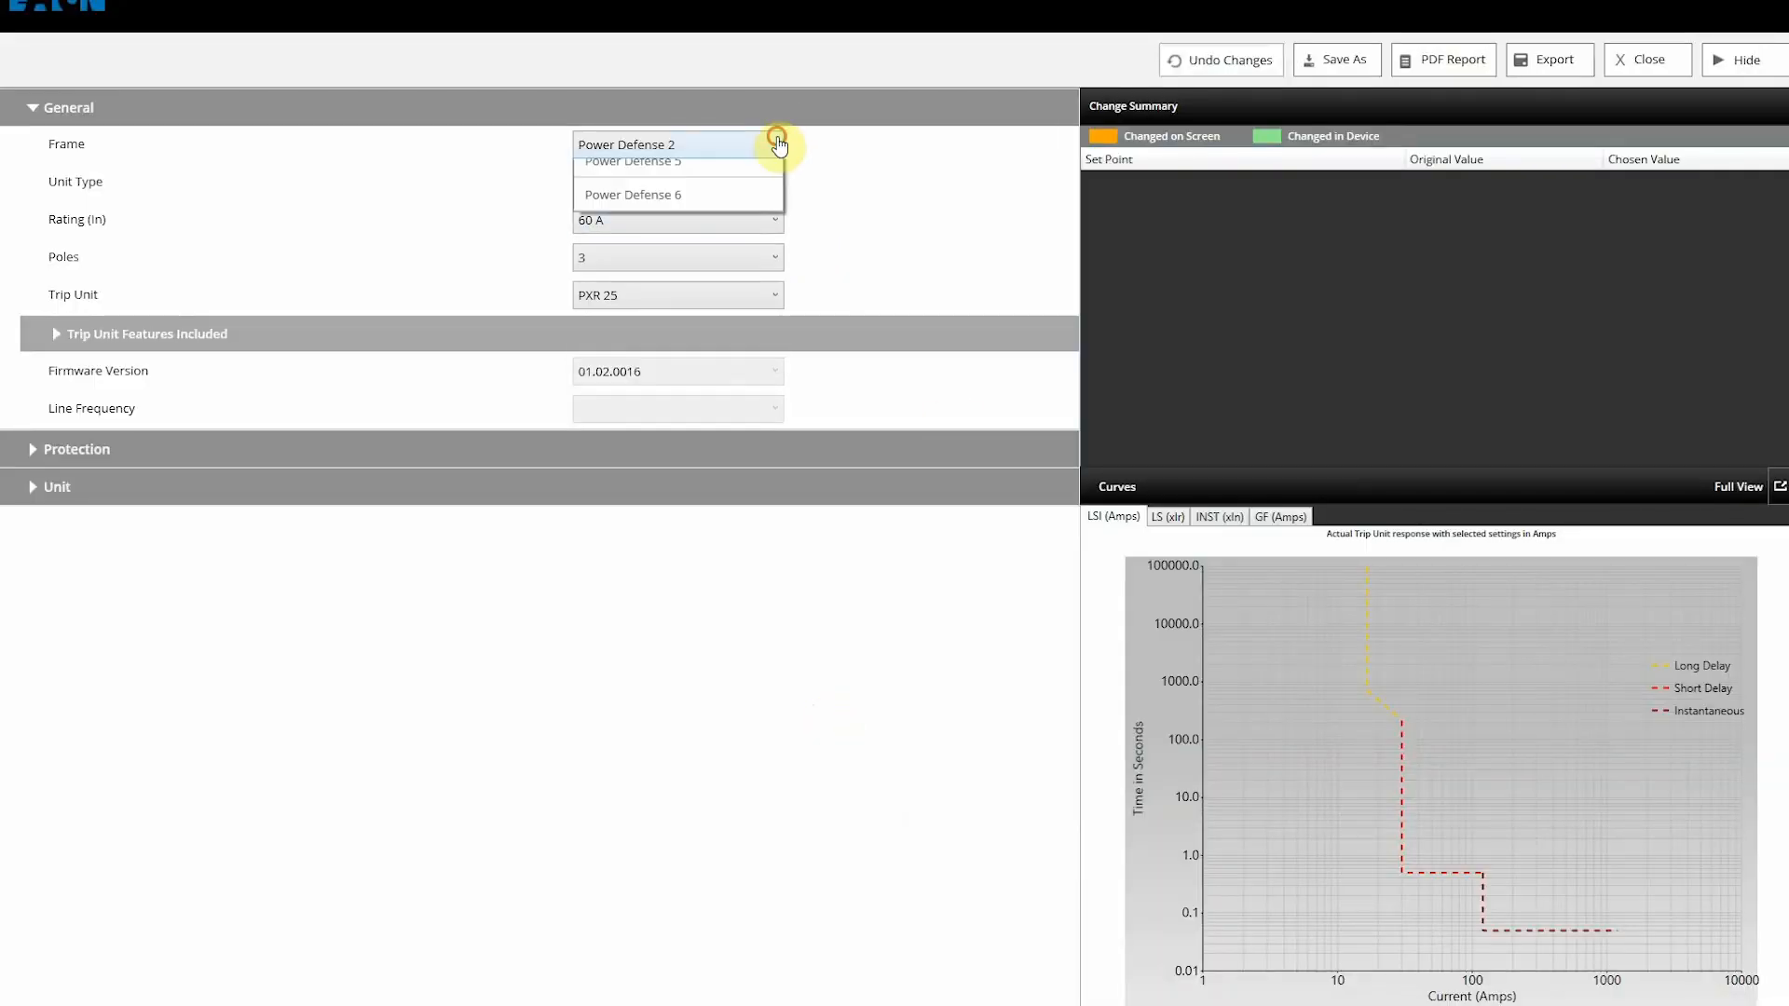
left_click(687, 214)
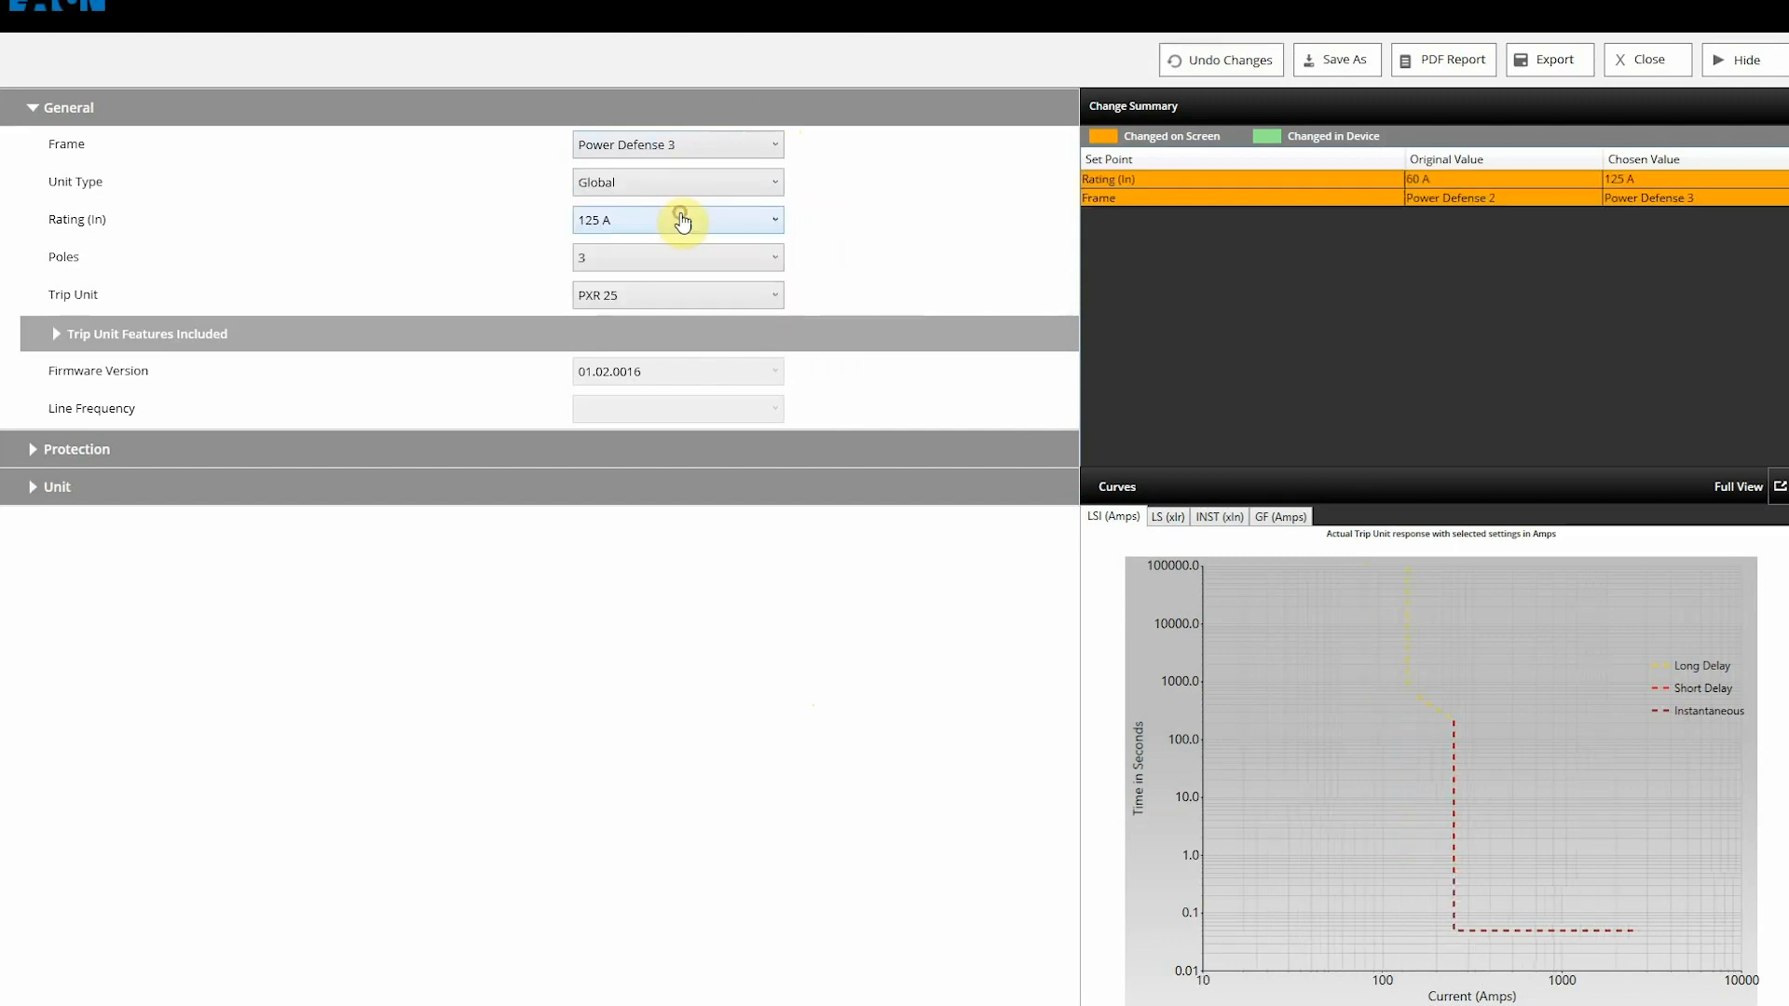
left_click(764, 230)
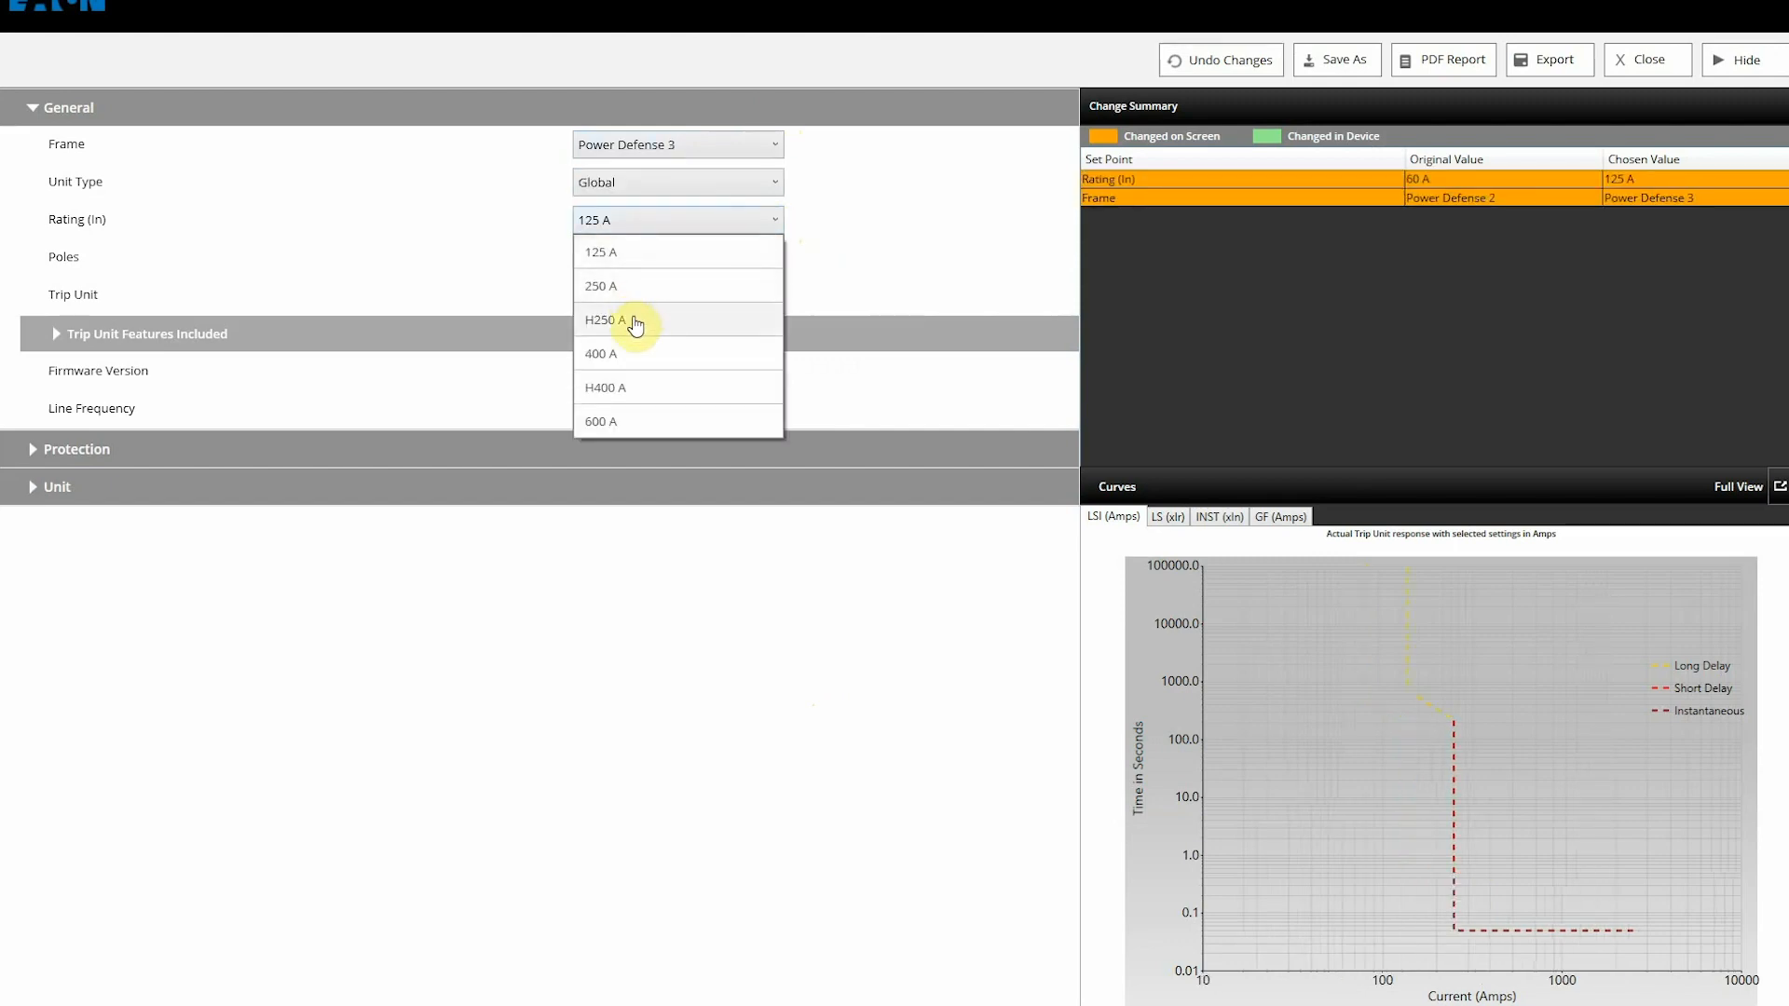
left_click(640, 421)
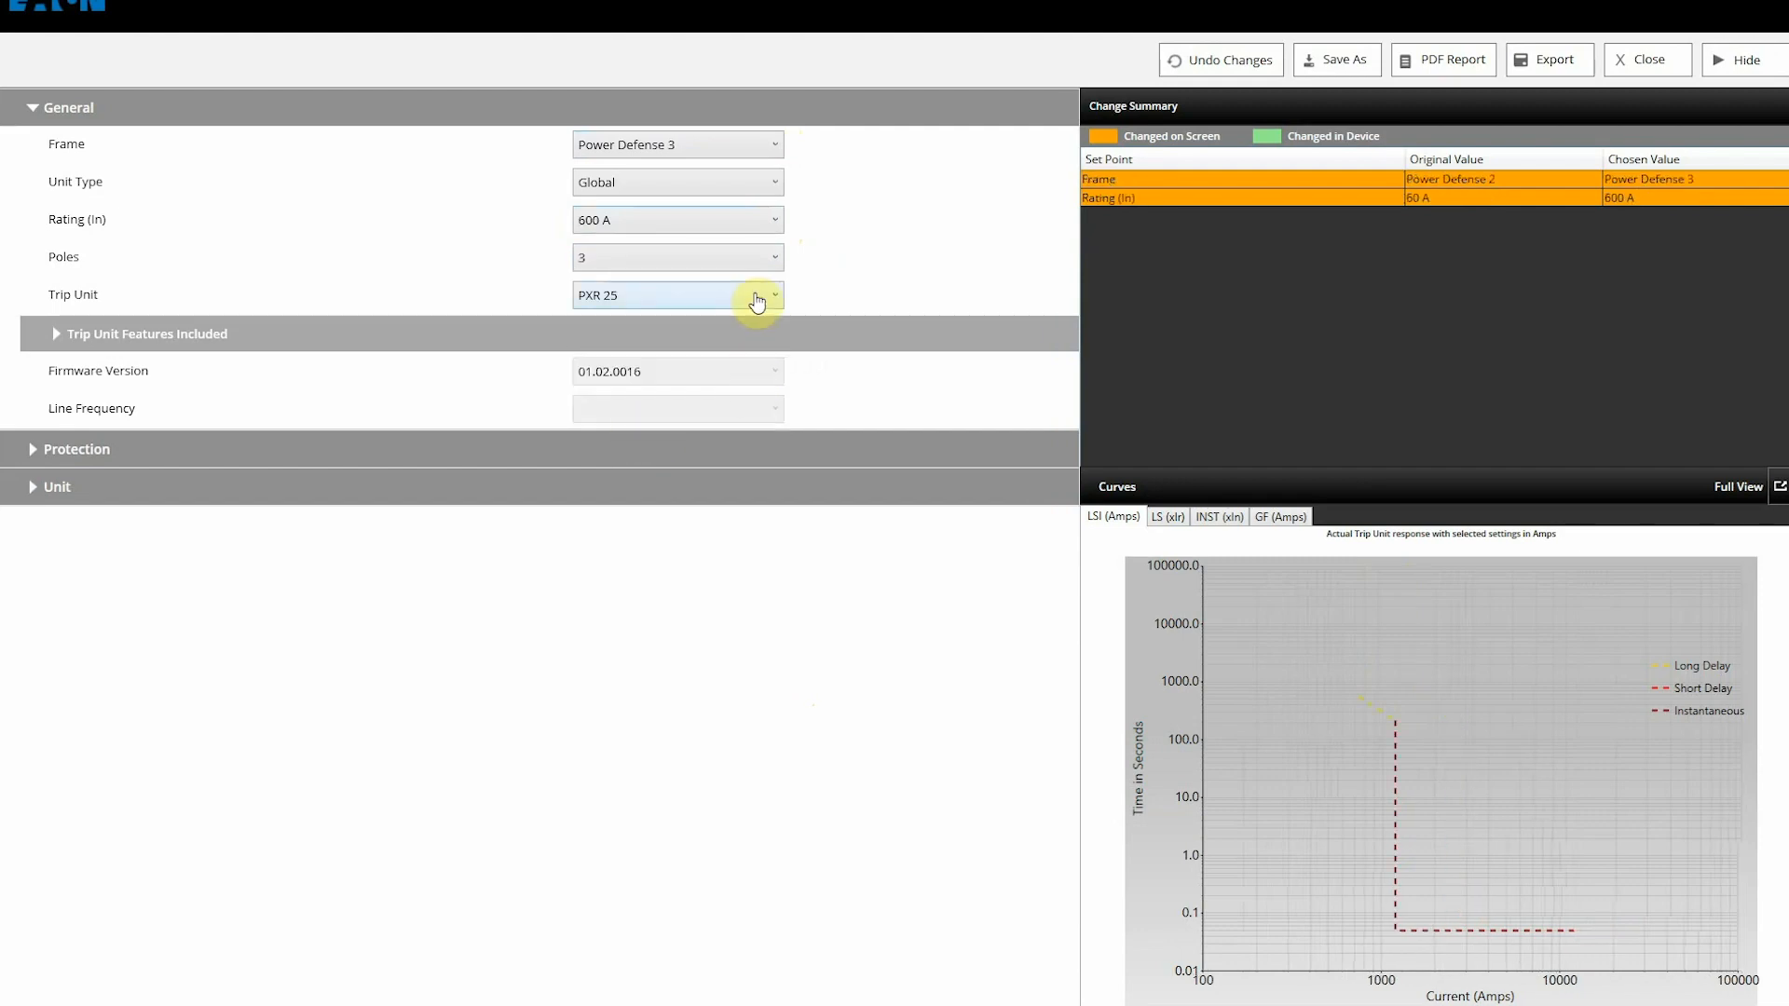
left_click(53, 338)
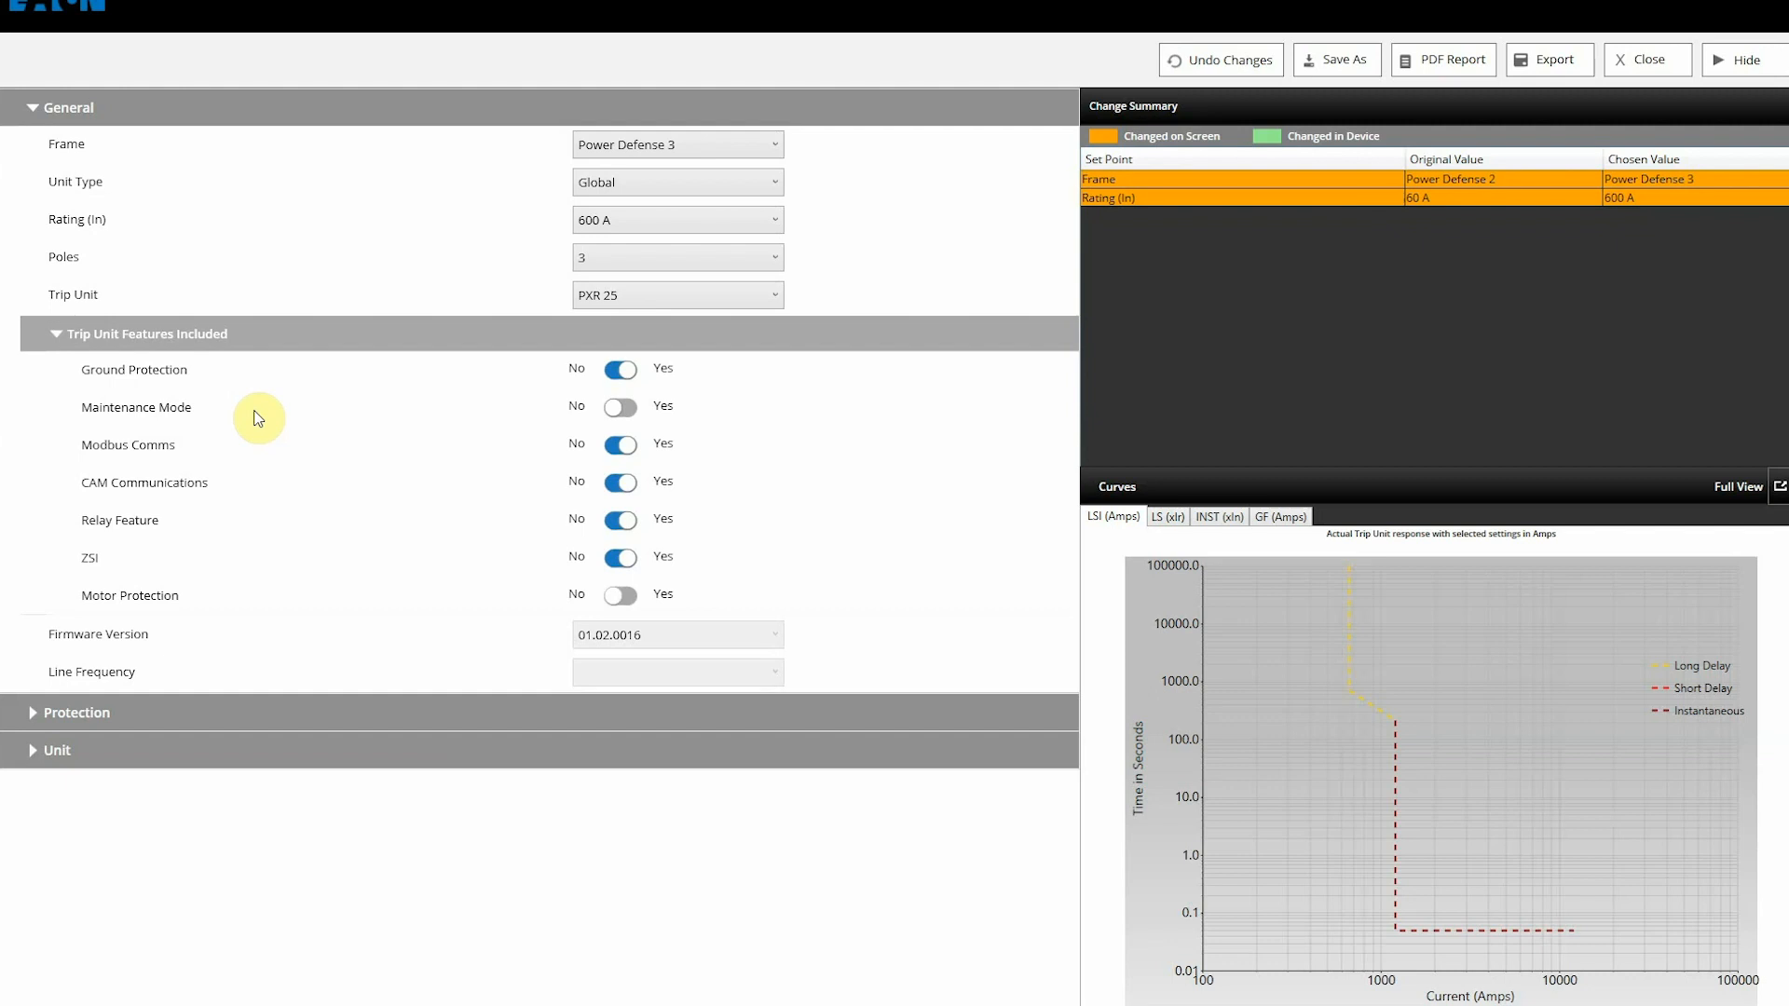
left_click(618, 408)
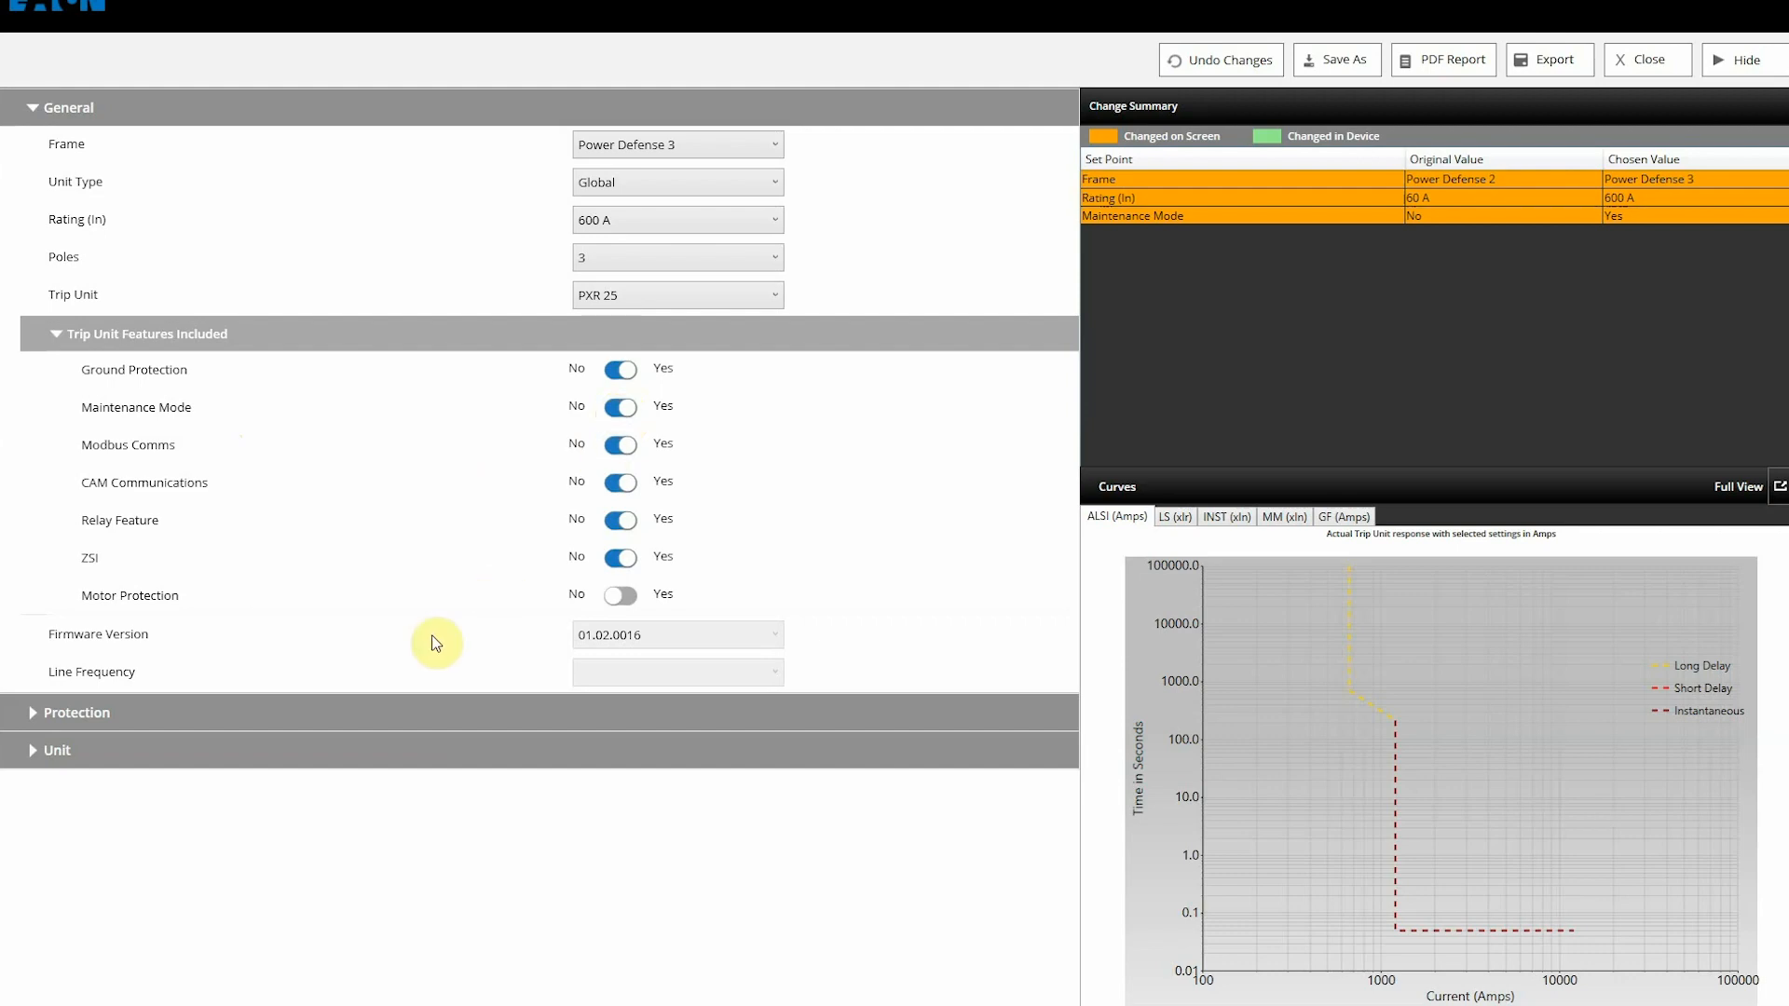
left_click(38, 720)
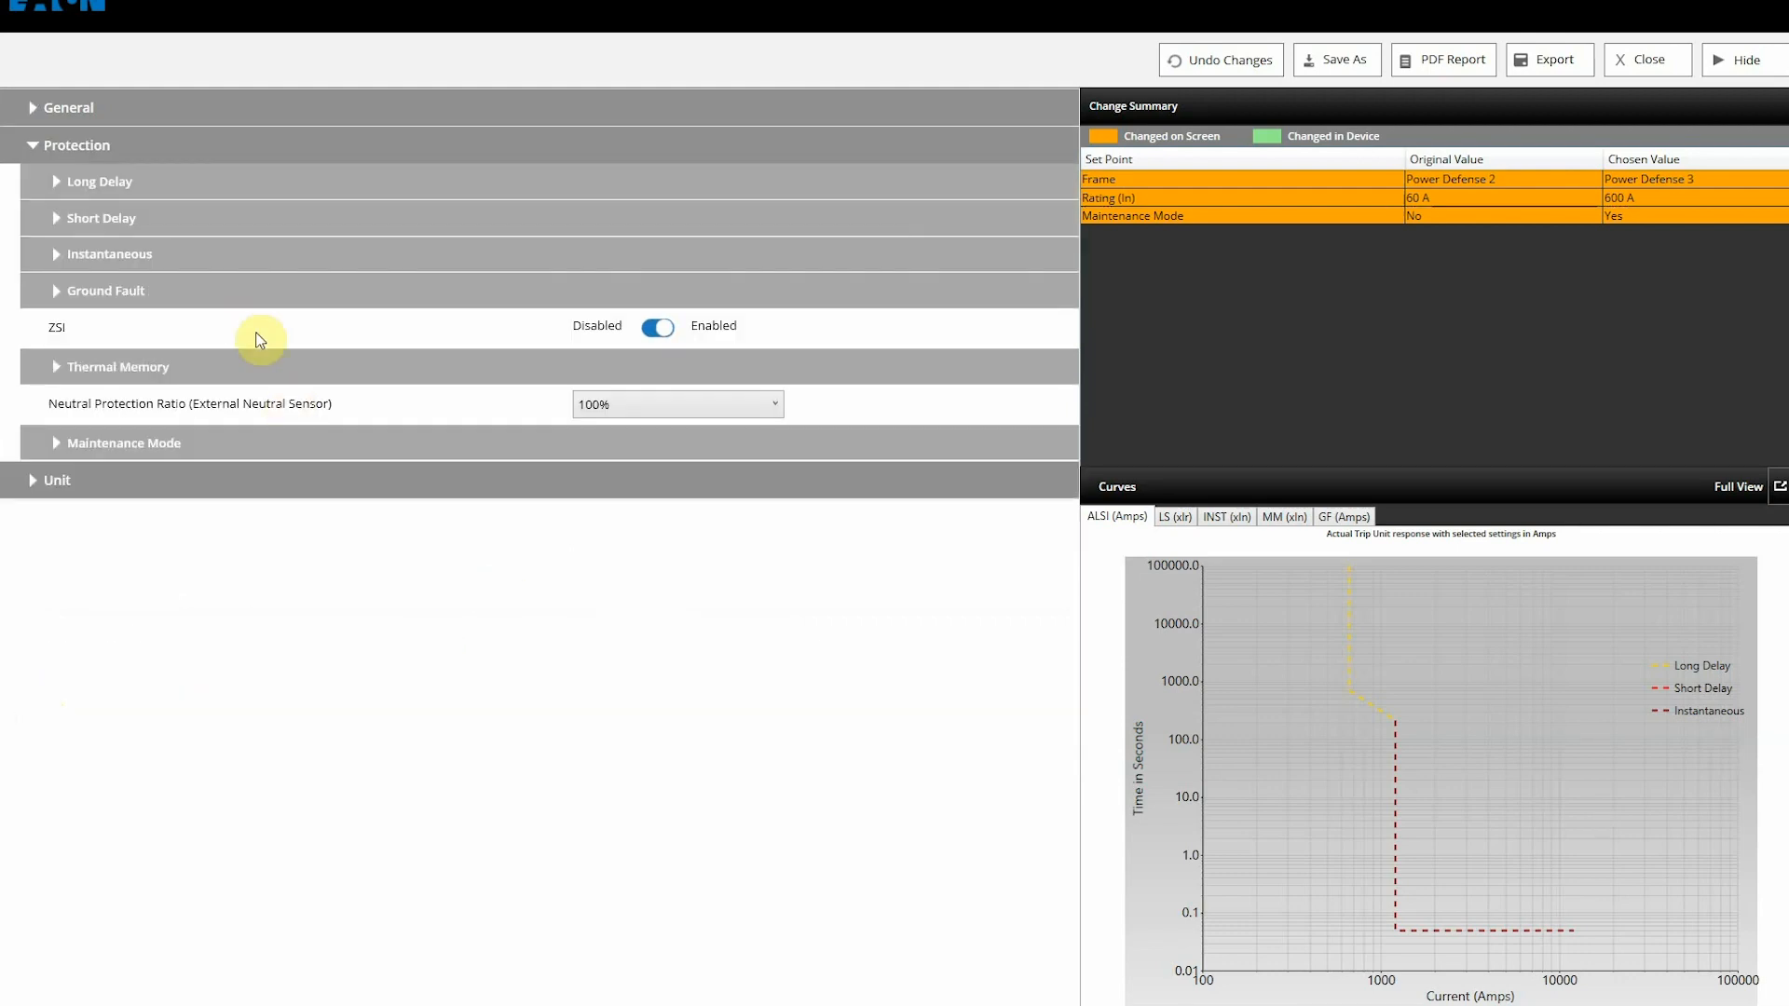
Step: Export the set points with Long Delay Pickup at 500 A to the trip unit, skipping the backup
left_click(56, 183)
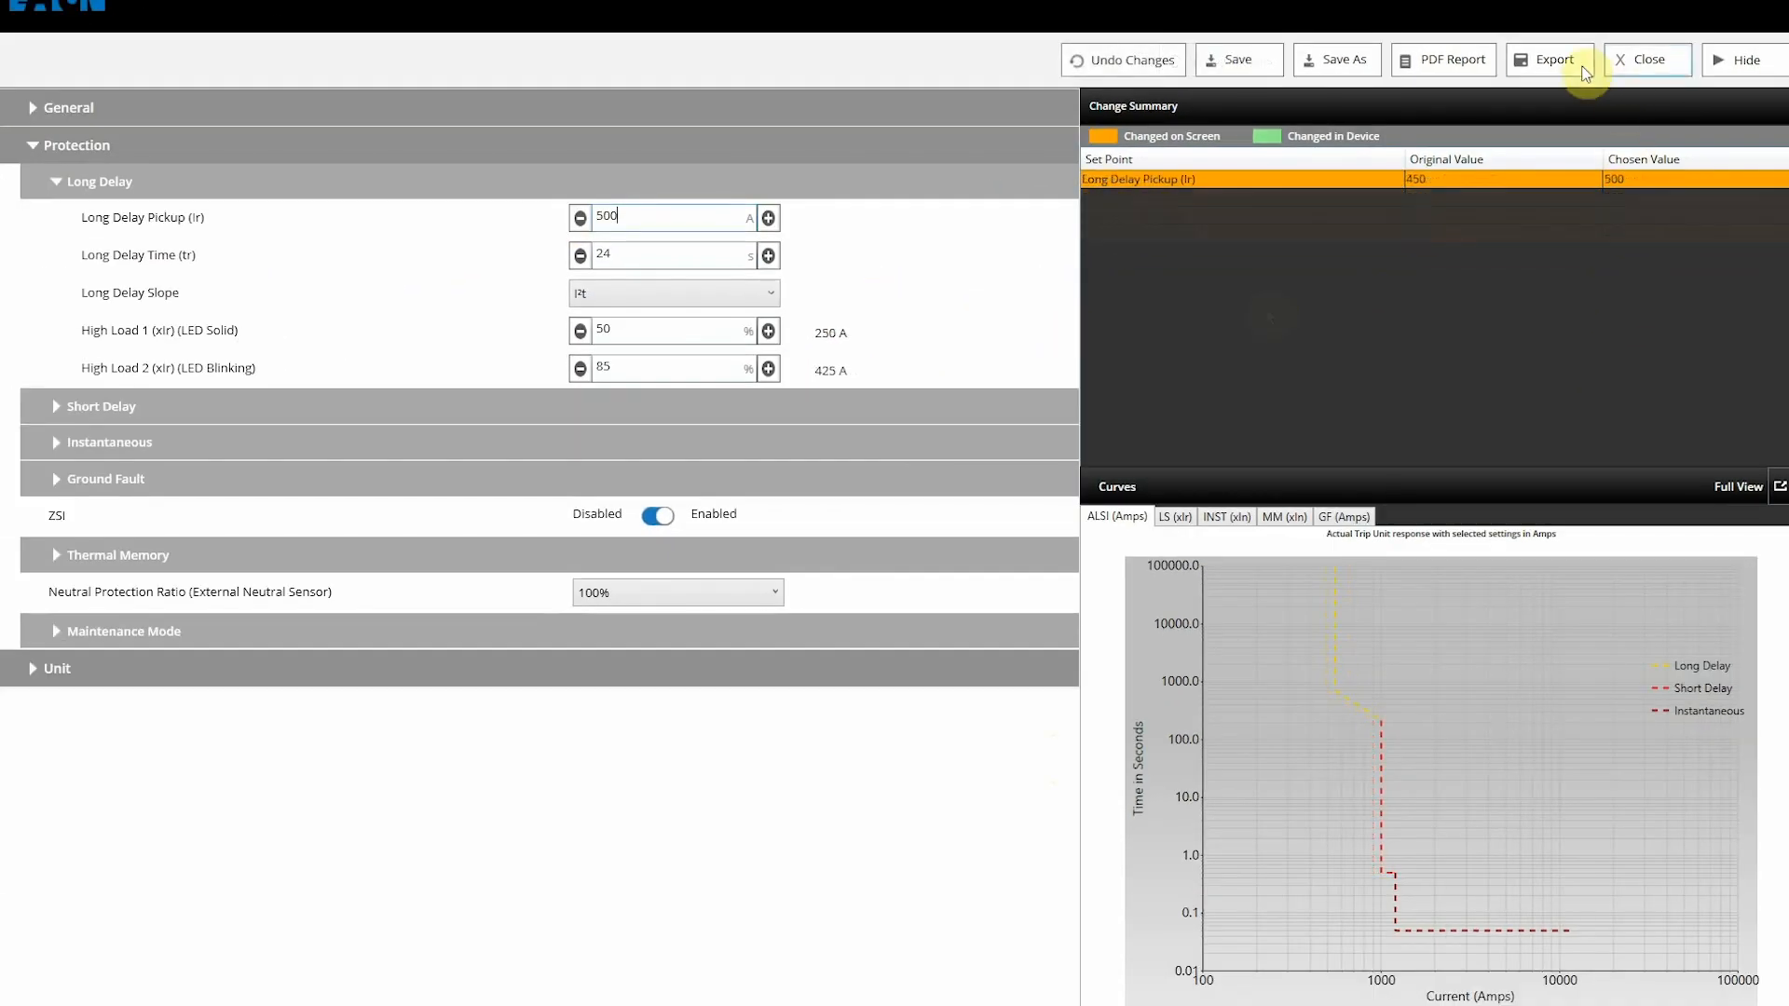
left_click(1575, 63)
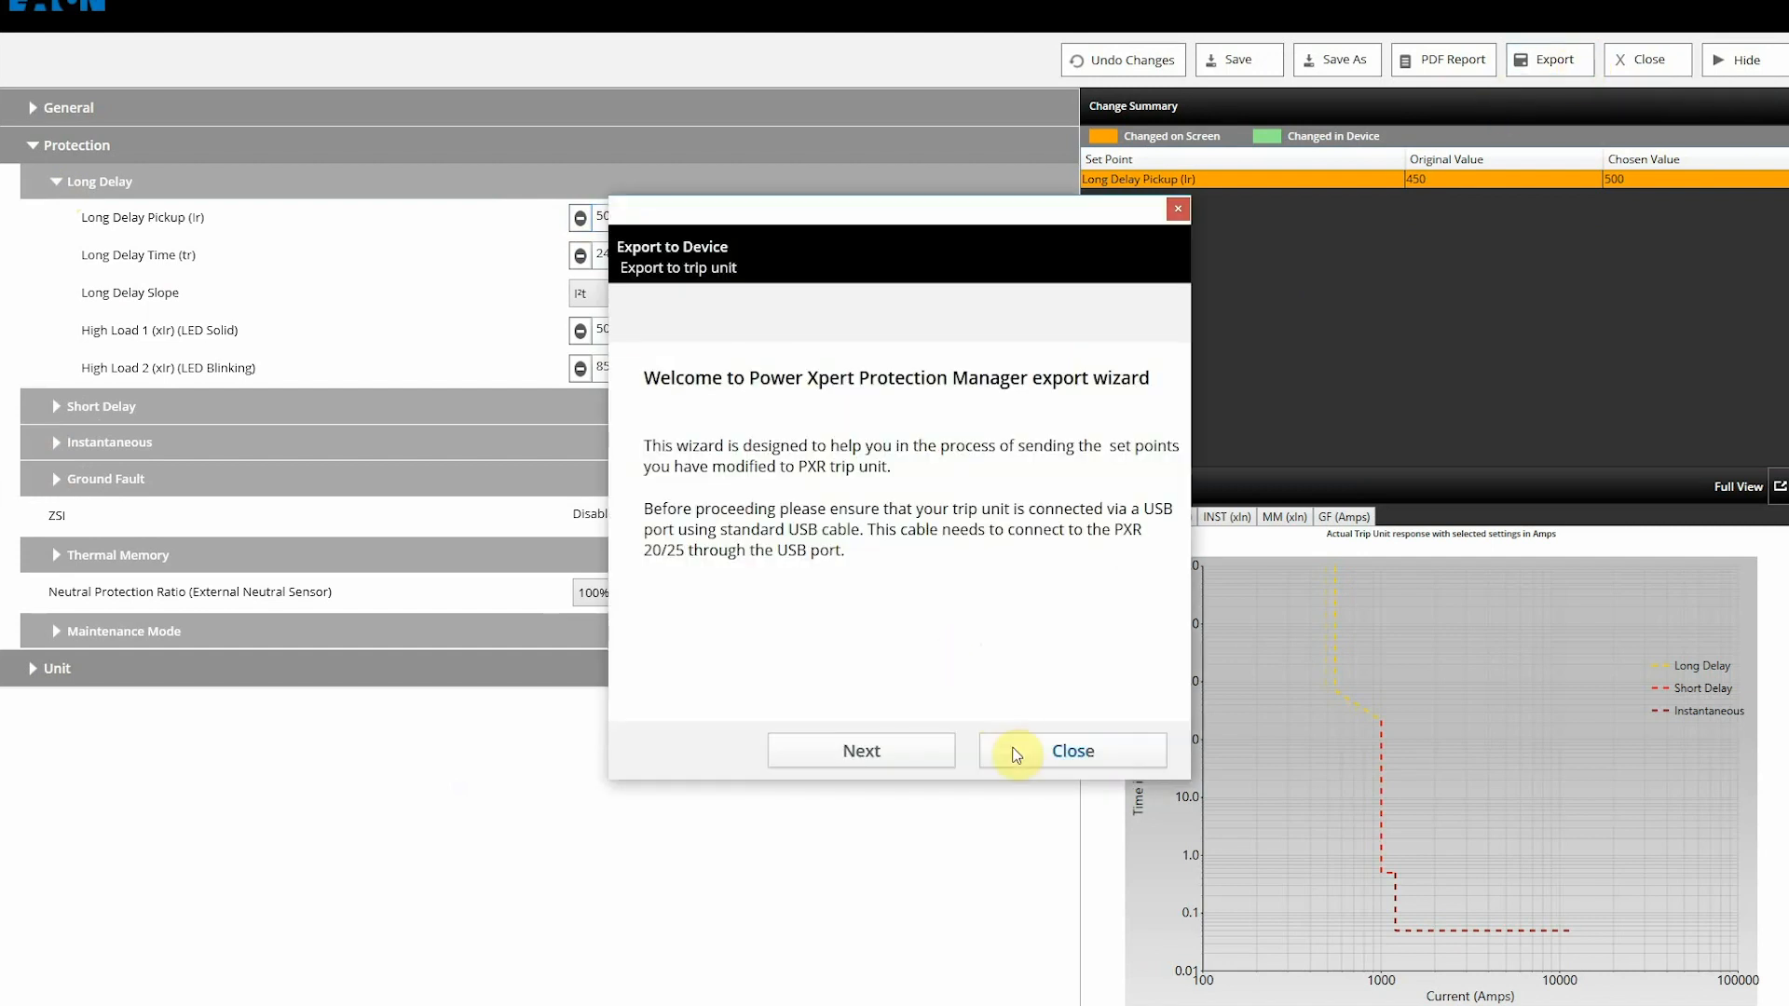
left_click(902, 755)
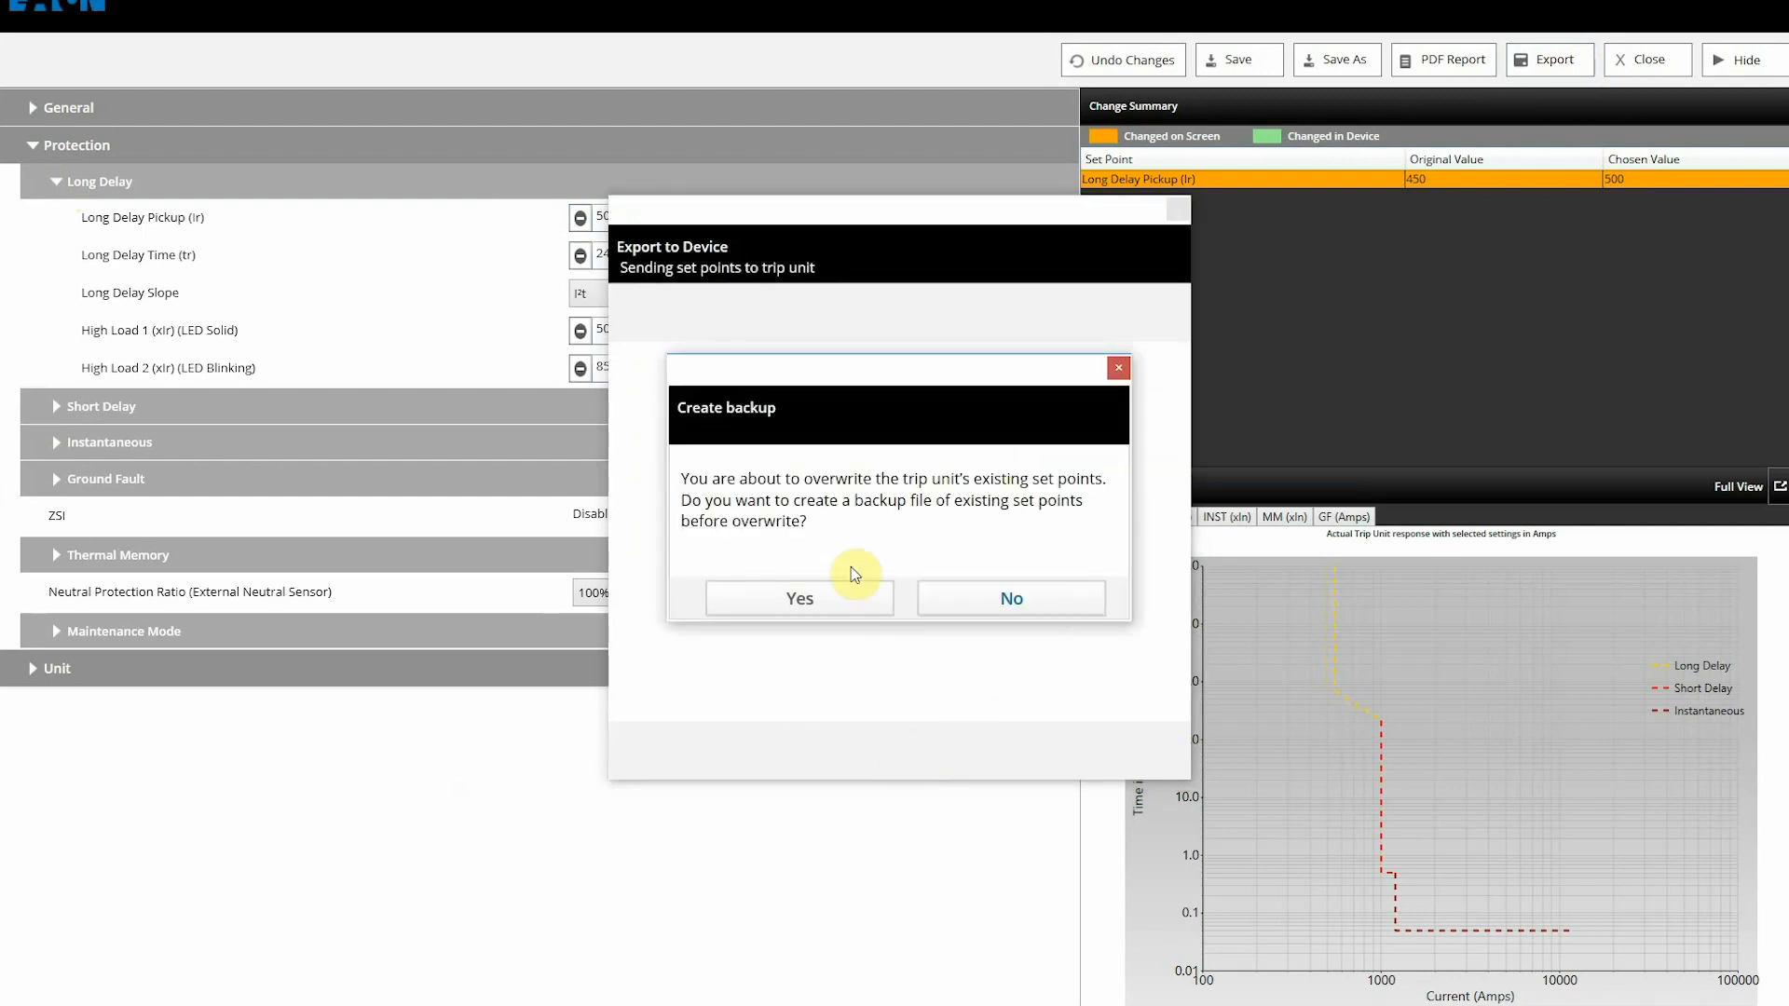
left_click(960, 598)
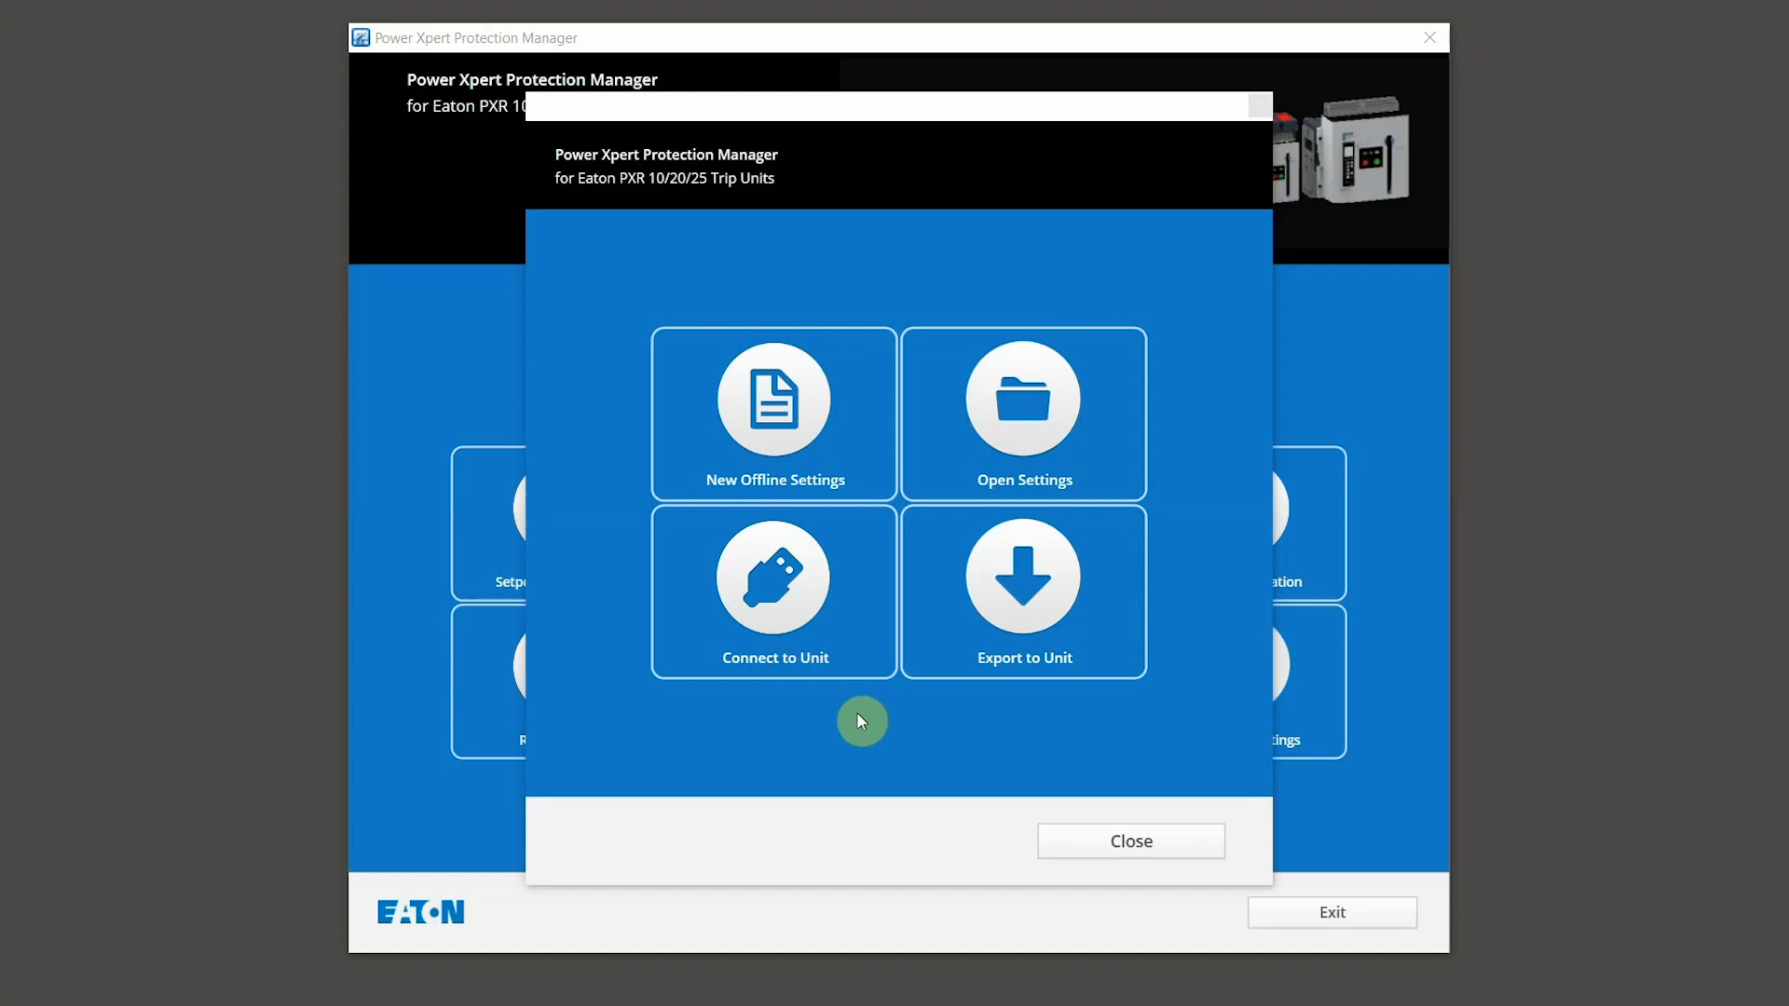
Step: Load pxr25_PDG3.pxset from the Desktop through the open file wizard
left_click(1021, 451)
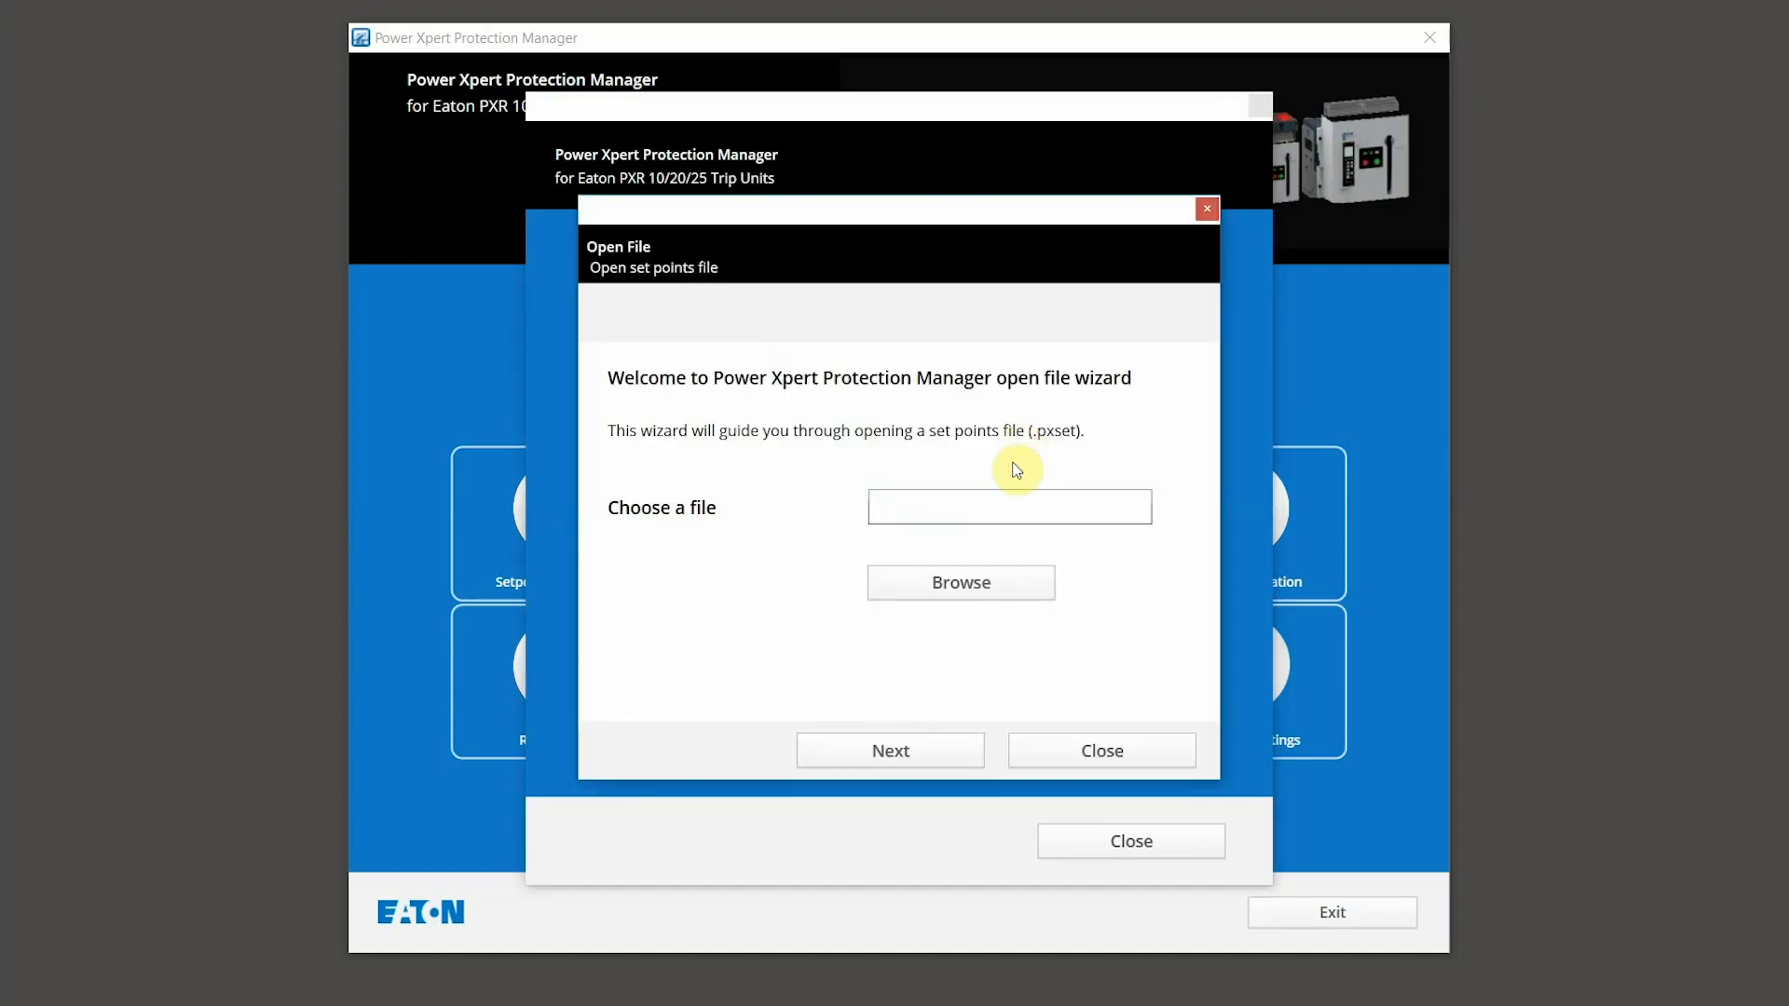
left_click(973, 584)
left_click(890, 542)
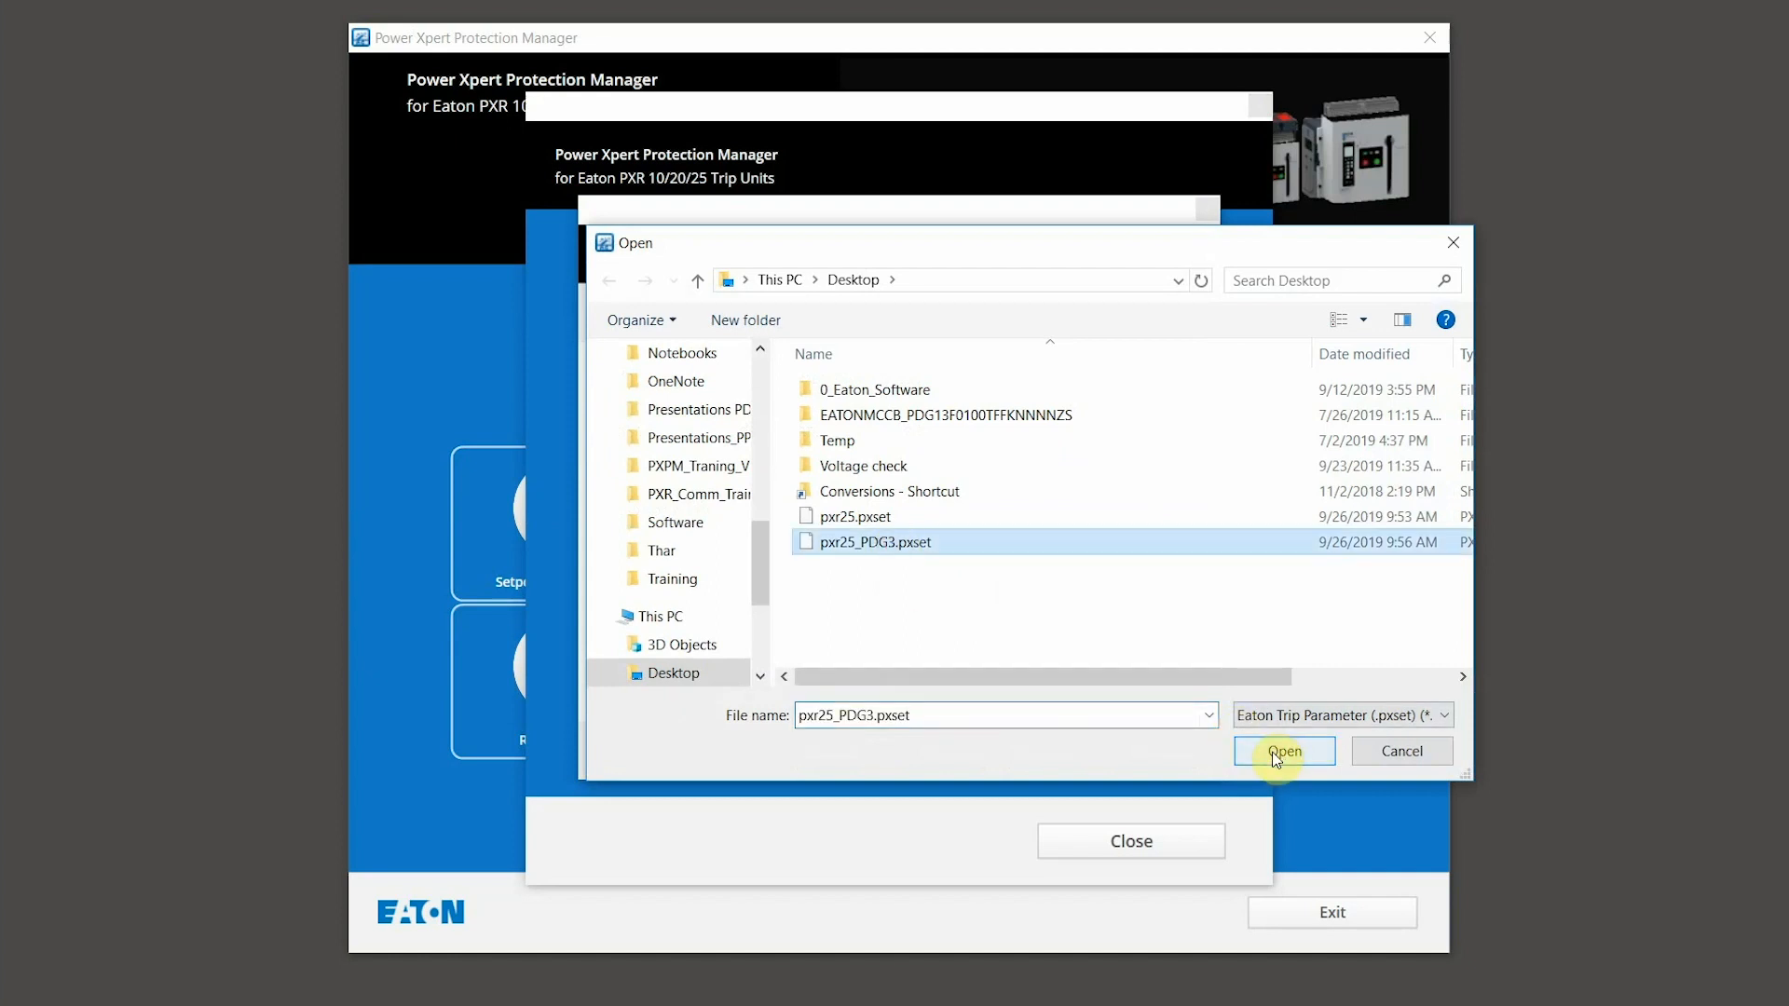
left_click(1277, 753)
left_click(911, 755)
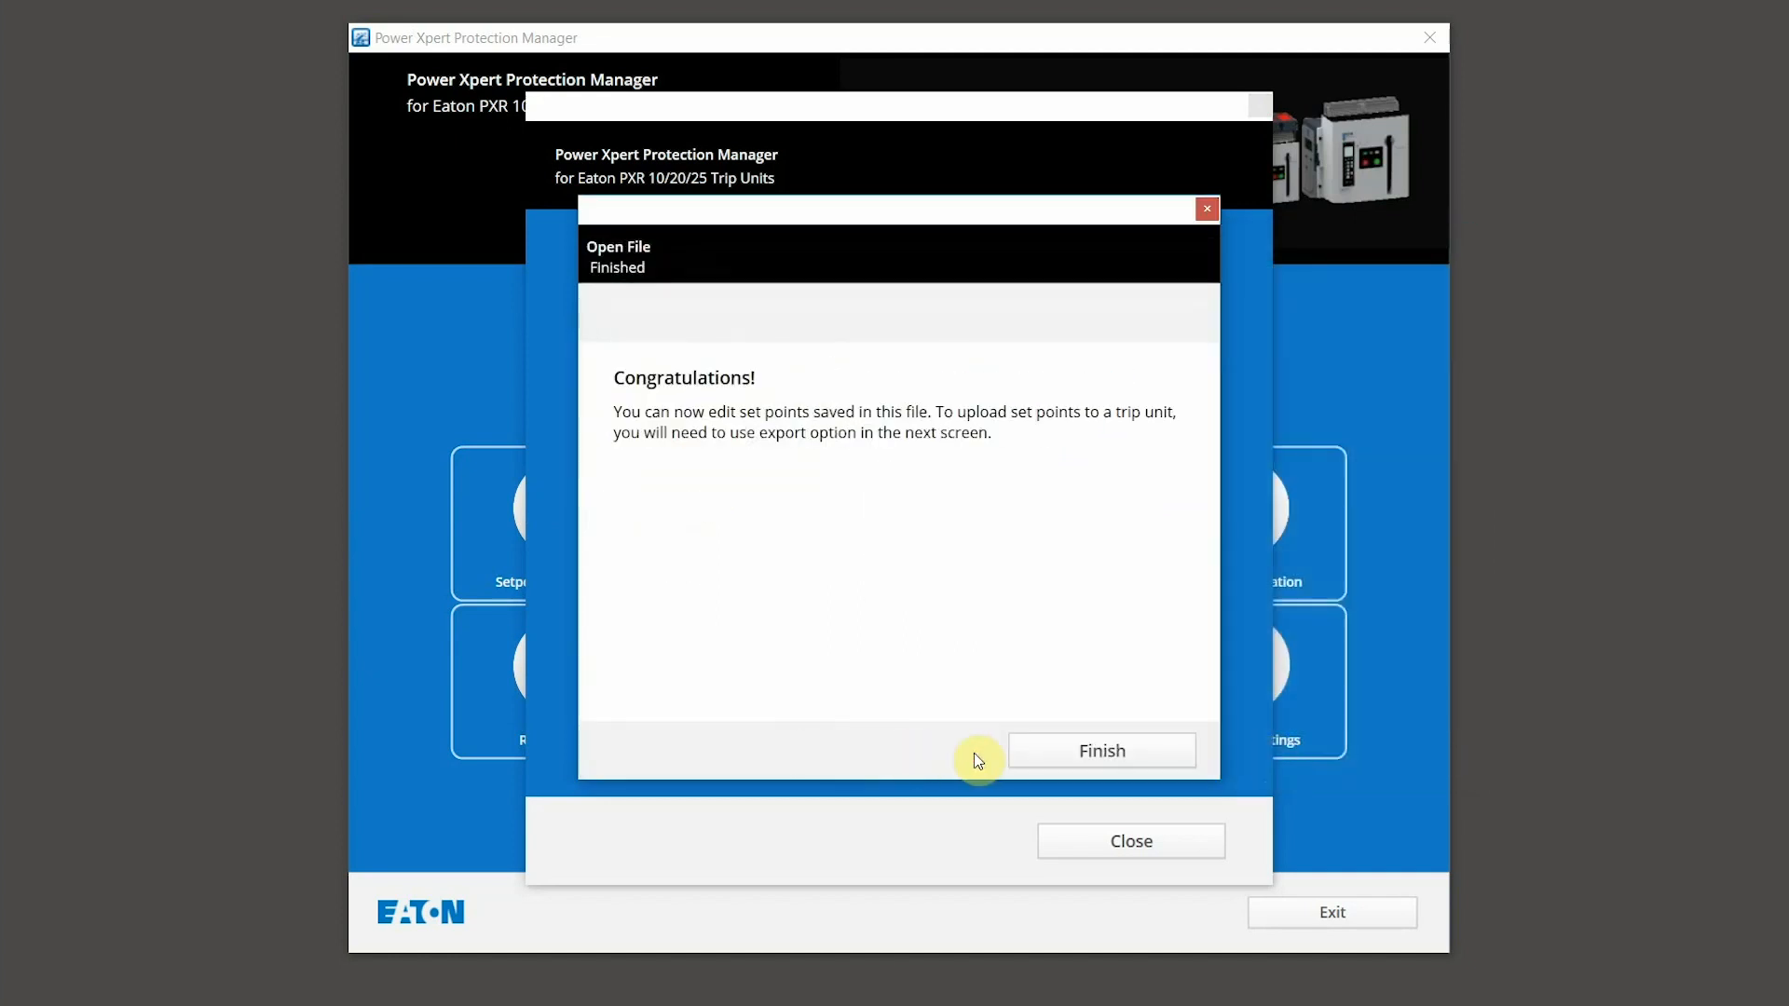
left_click(1072, 753)
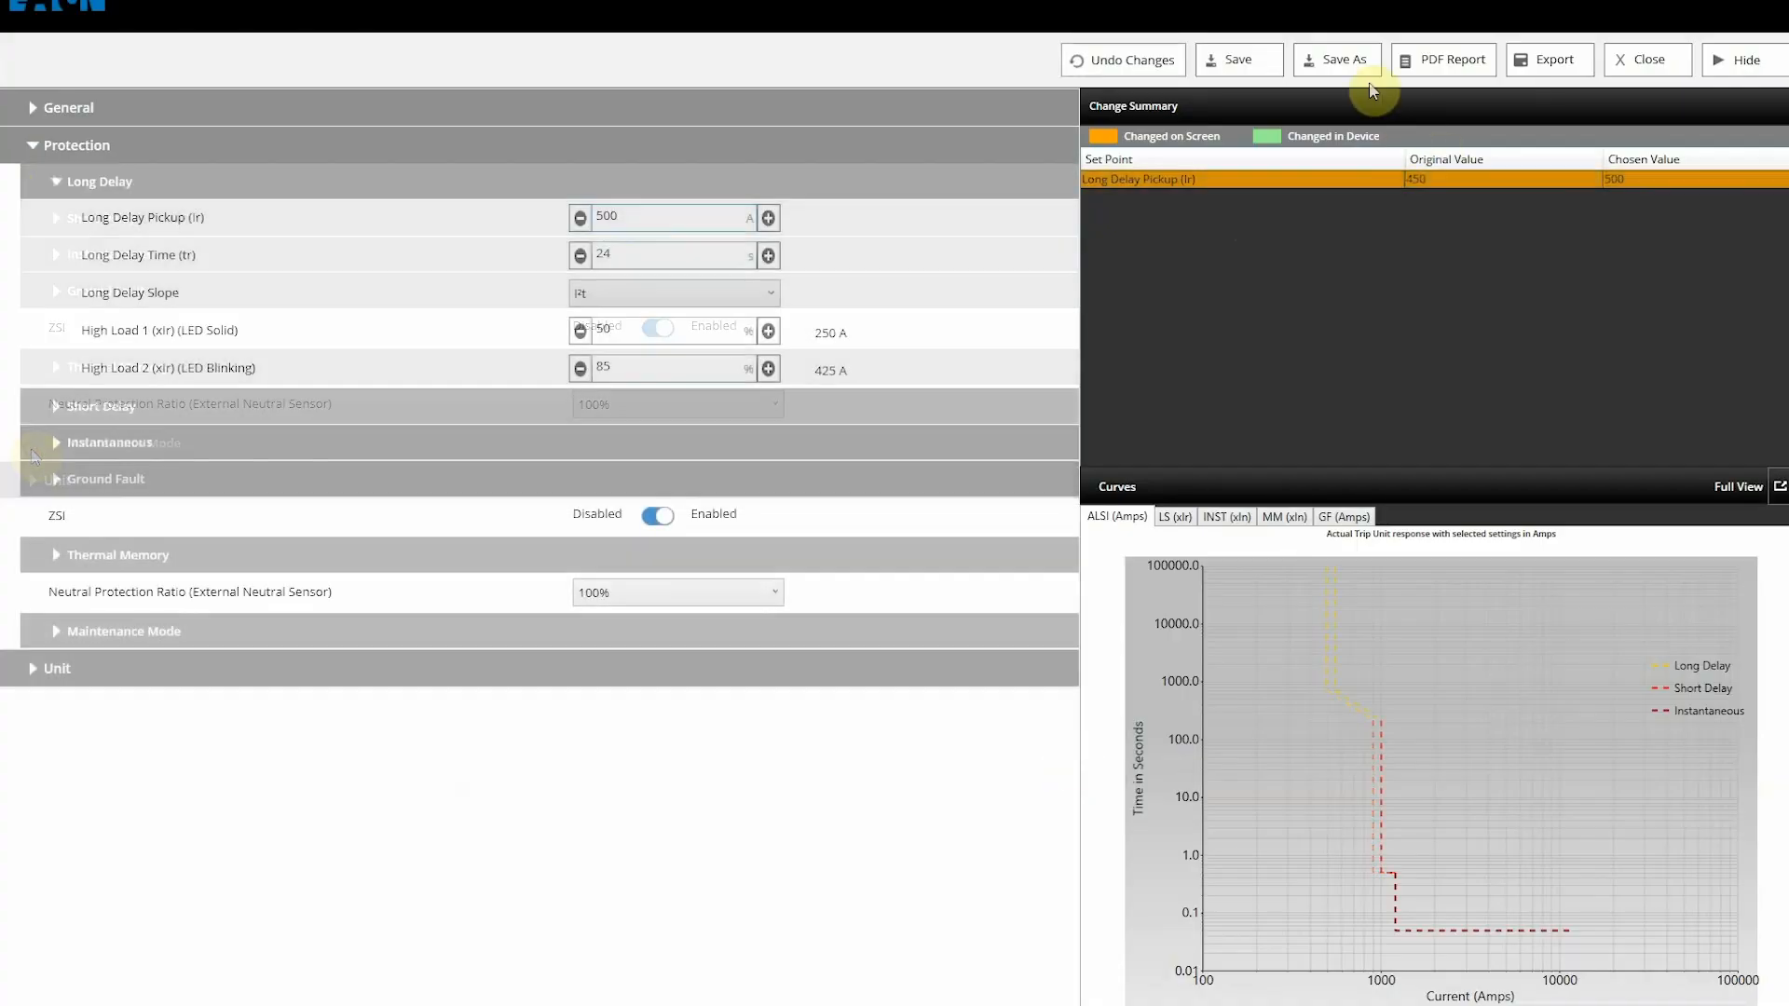
Step: Start Save As for the set points and advance to choosing the file name and location
left_click(1361, 67)
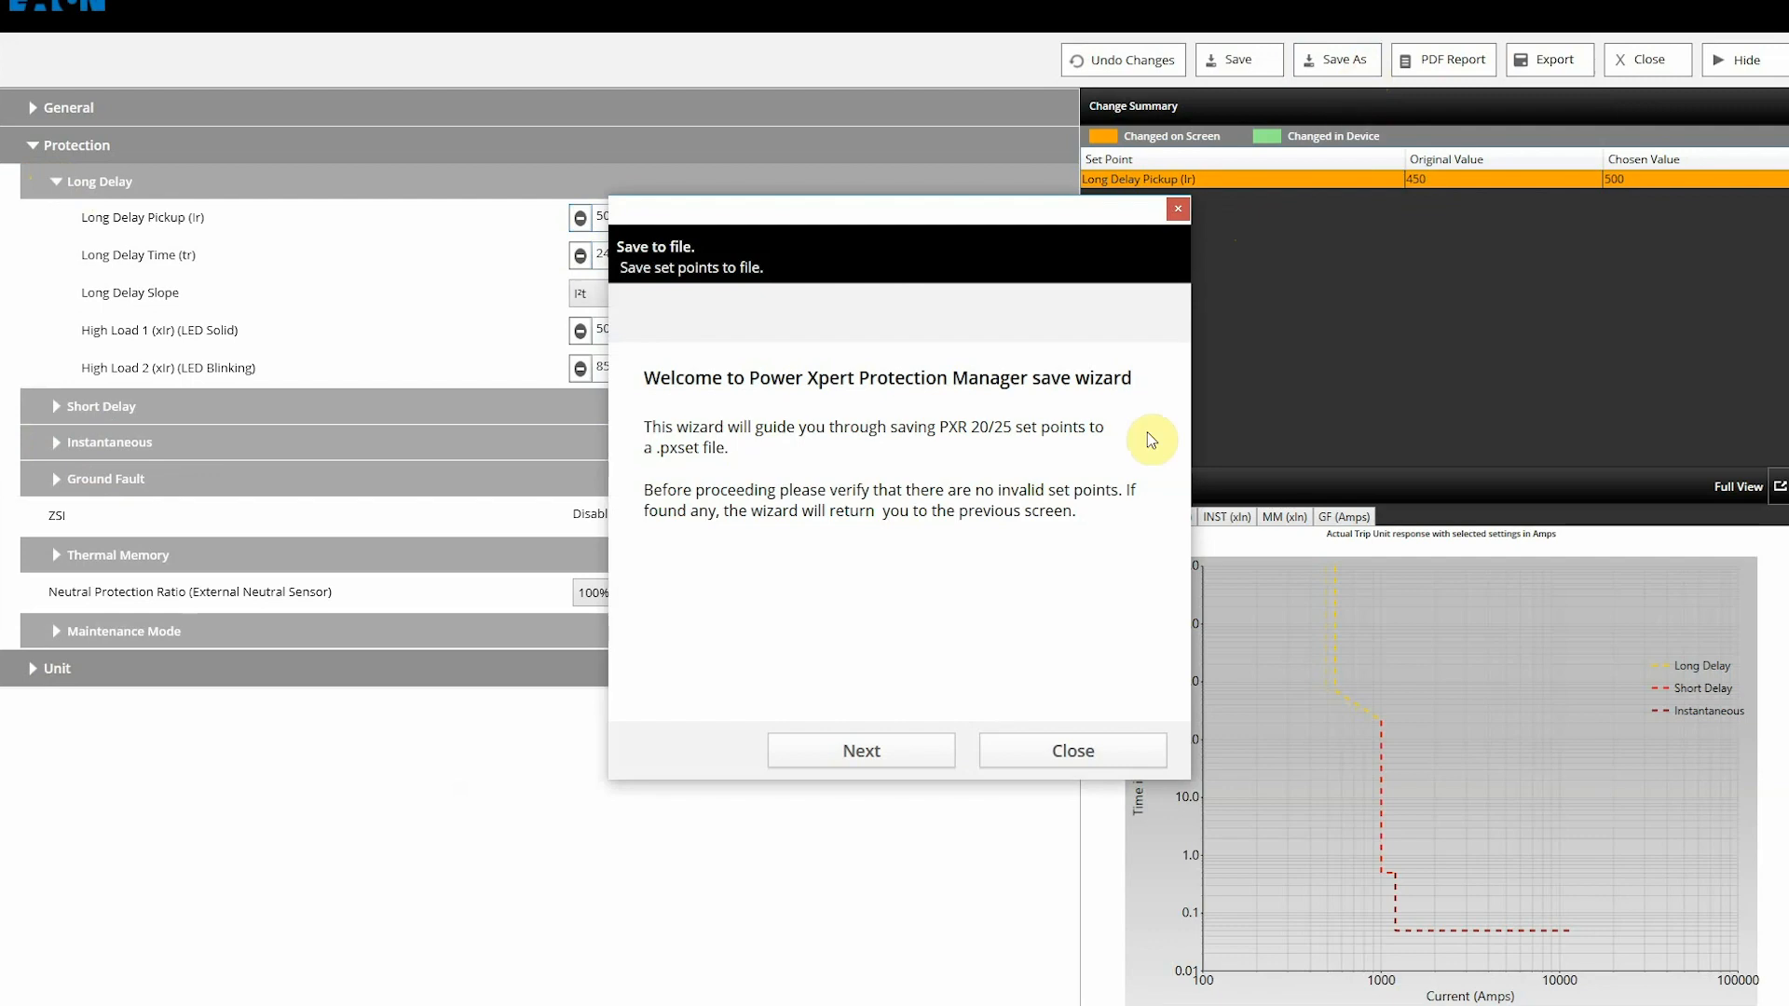
left_click(862, 750)
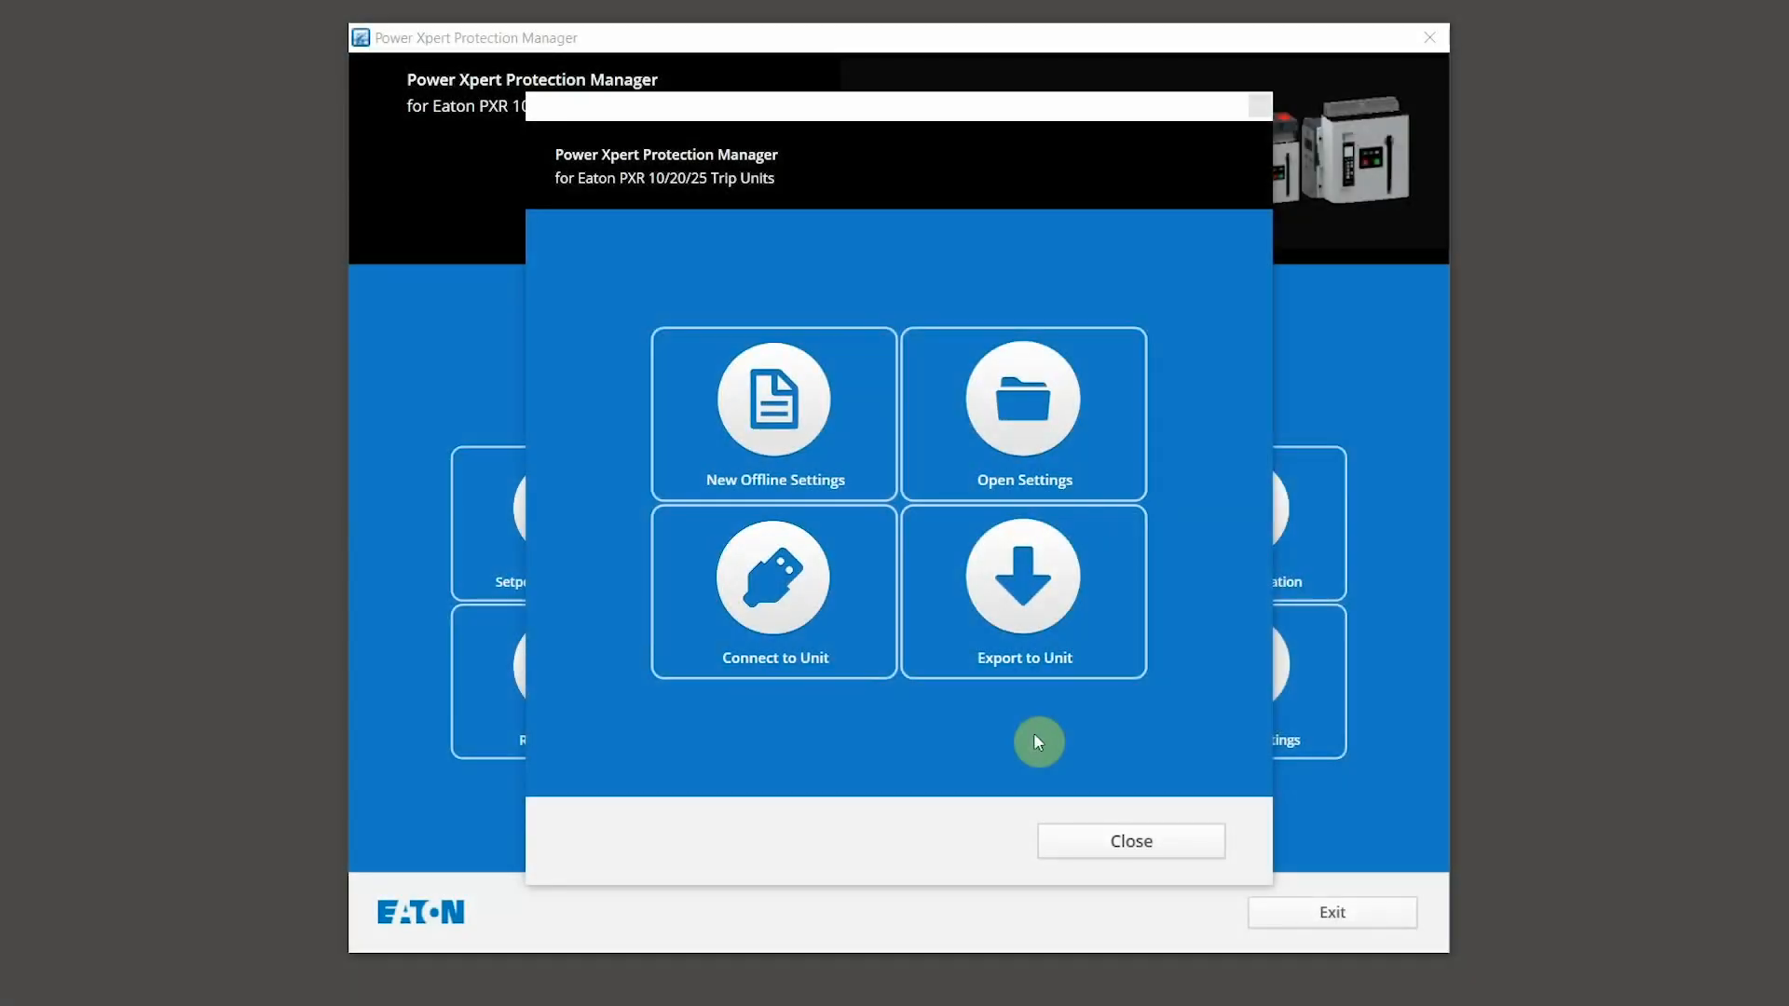
Step: Send pxr25_PDG3a.pxset to the trip unit without a backup, then go to Device Settings
left_click(1041, 605)
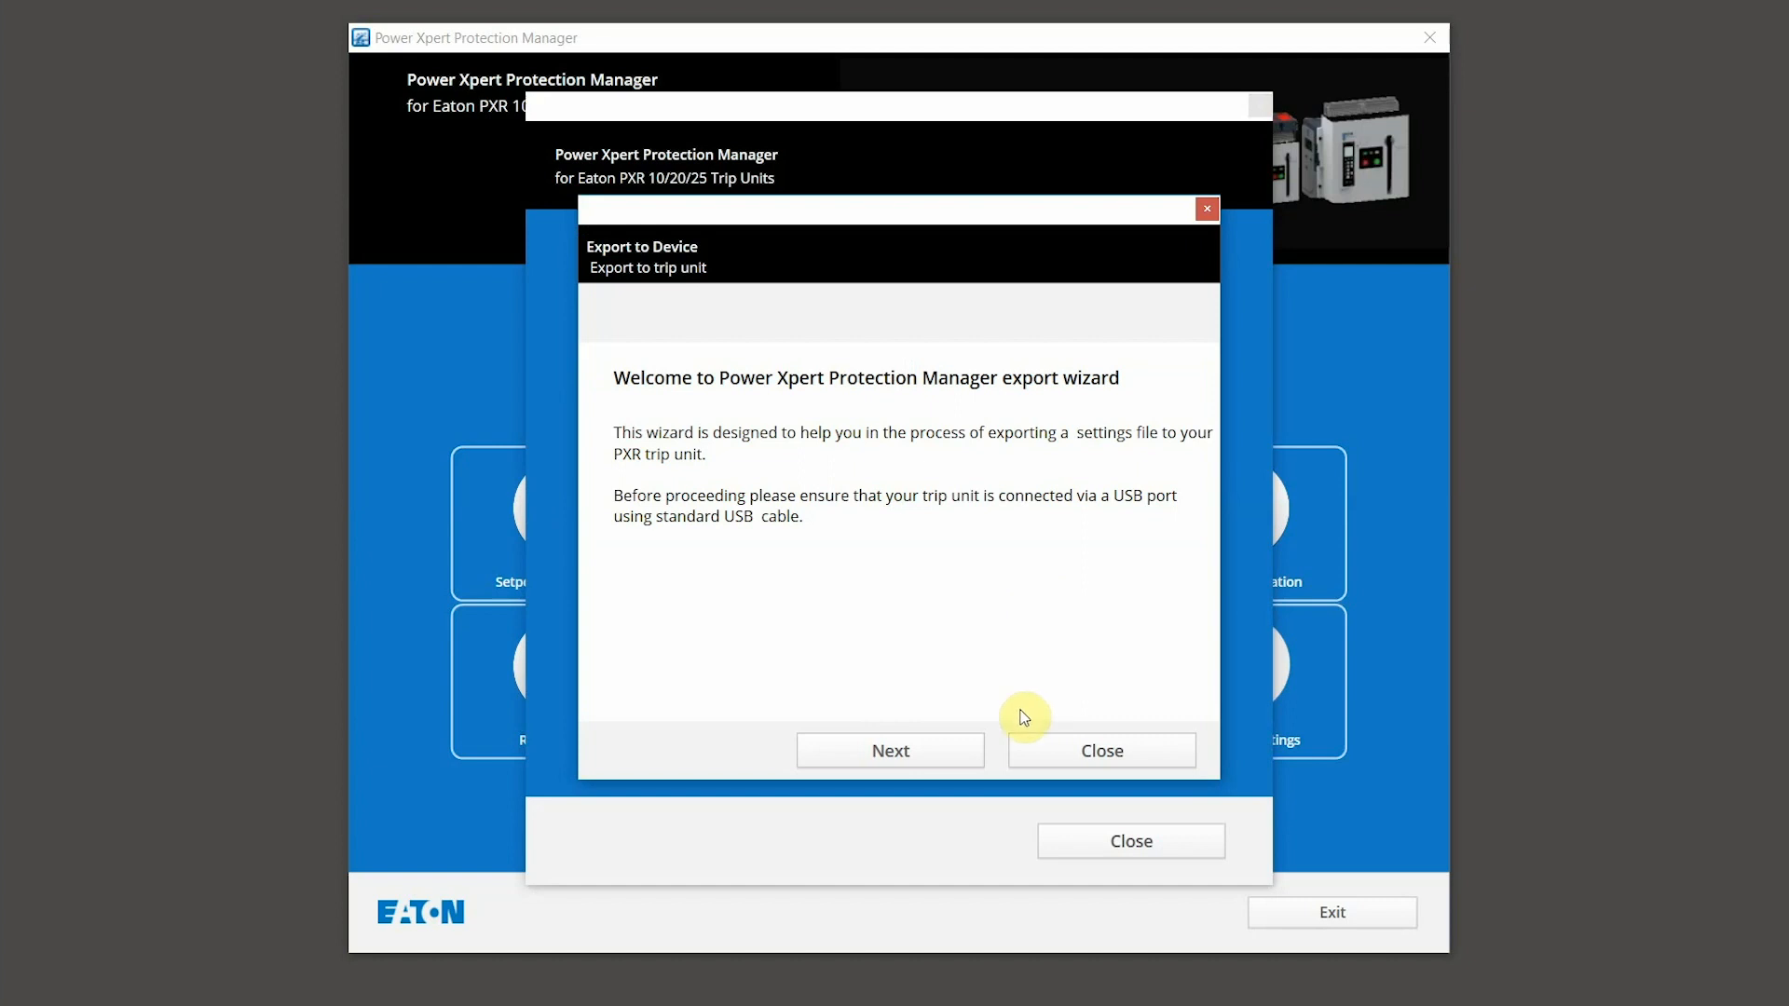
left_click(925, 751)
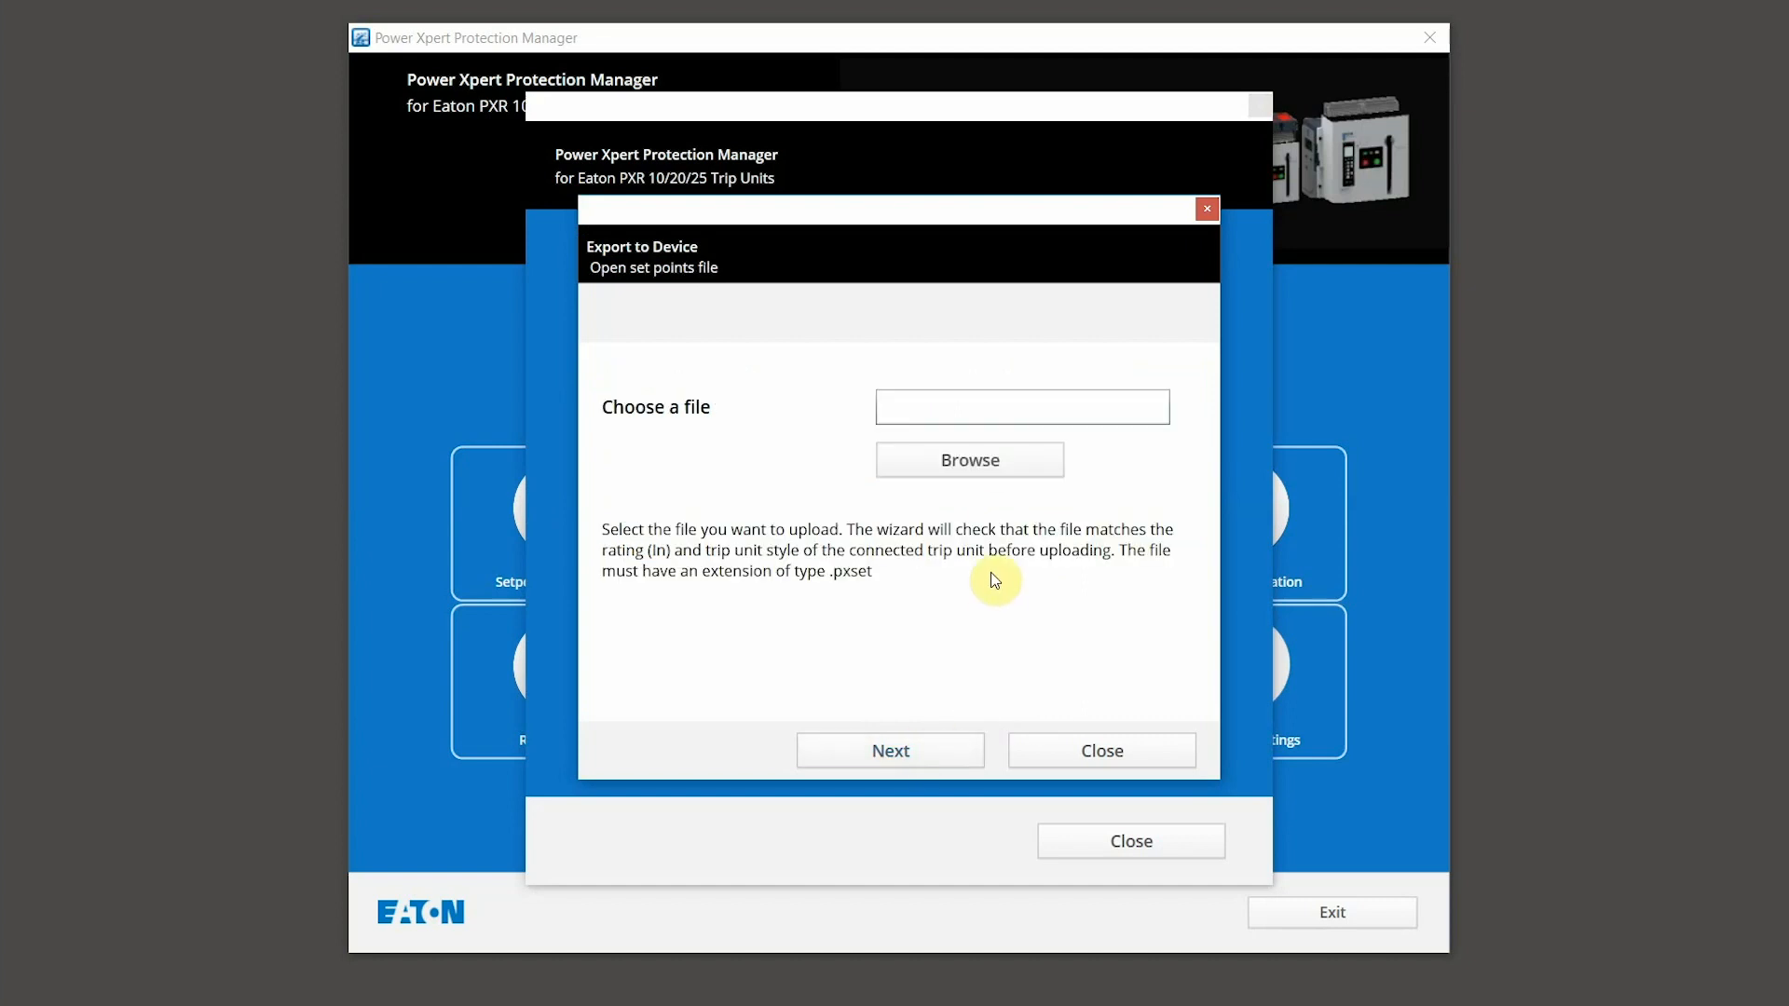
left_click(994, 463)
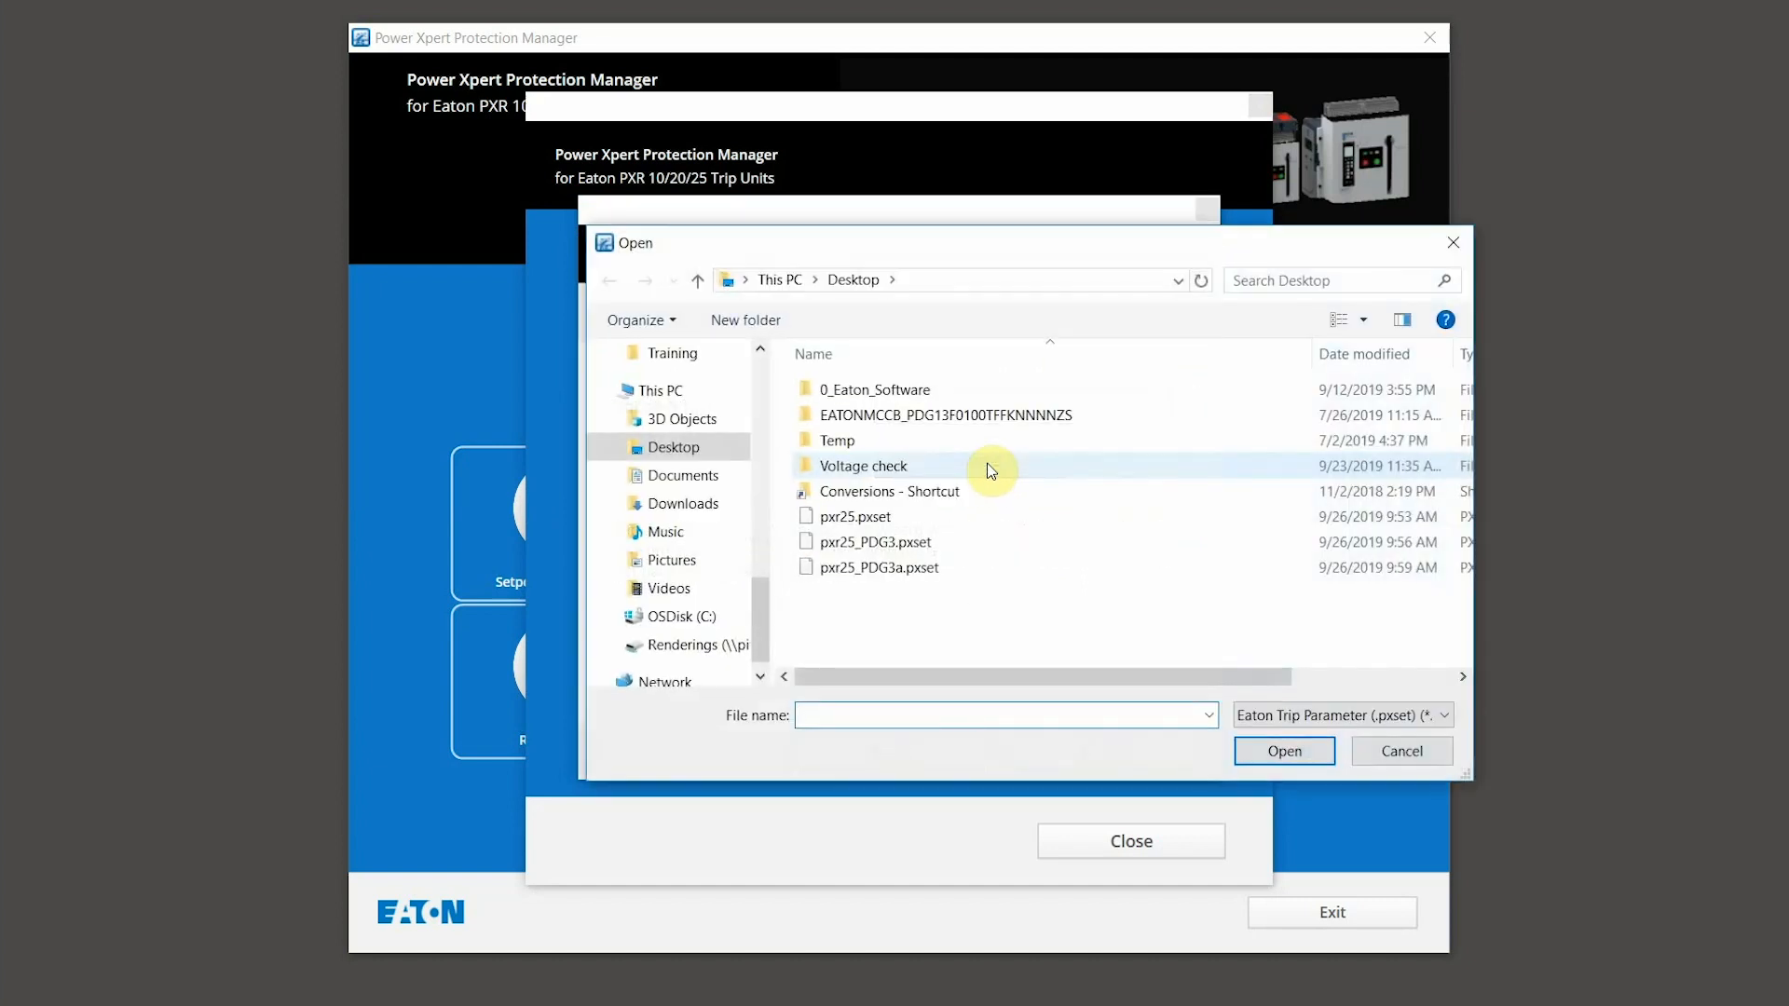
left_click(887, 569)
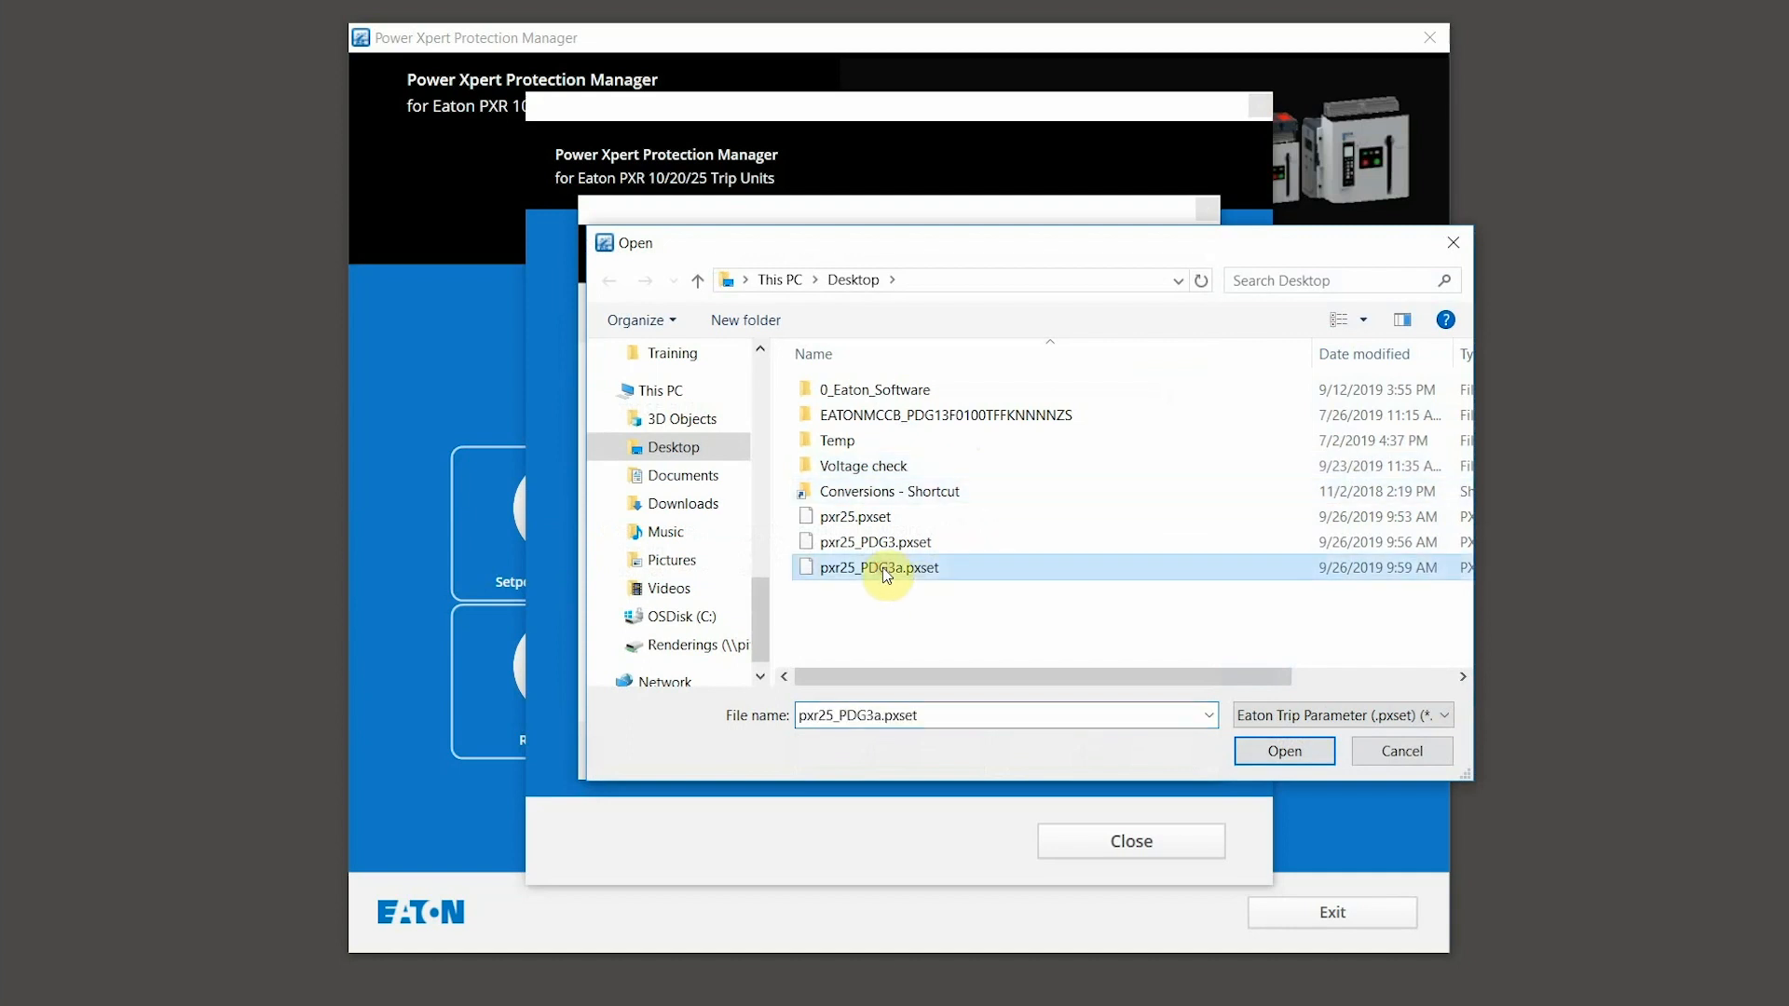
left_click(1277, 751)
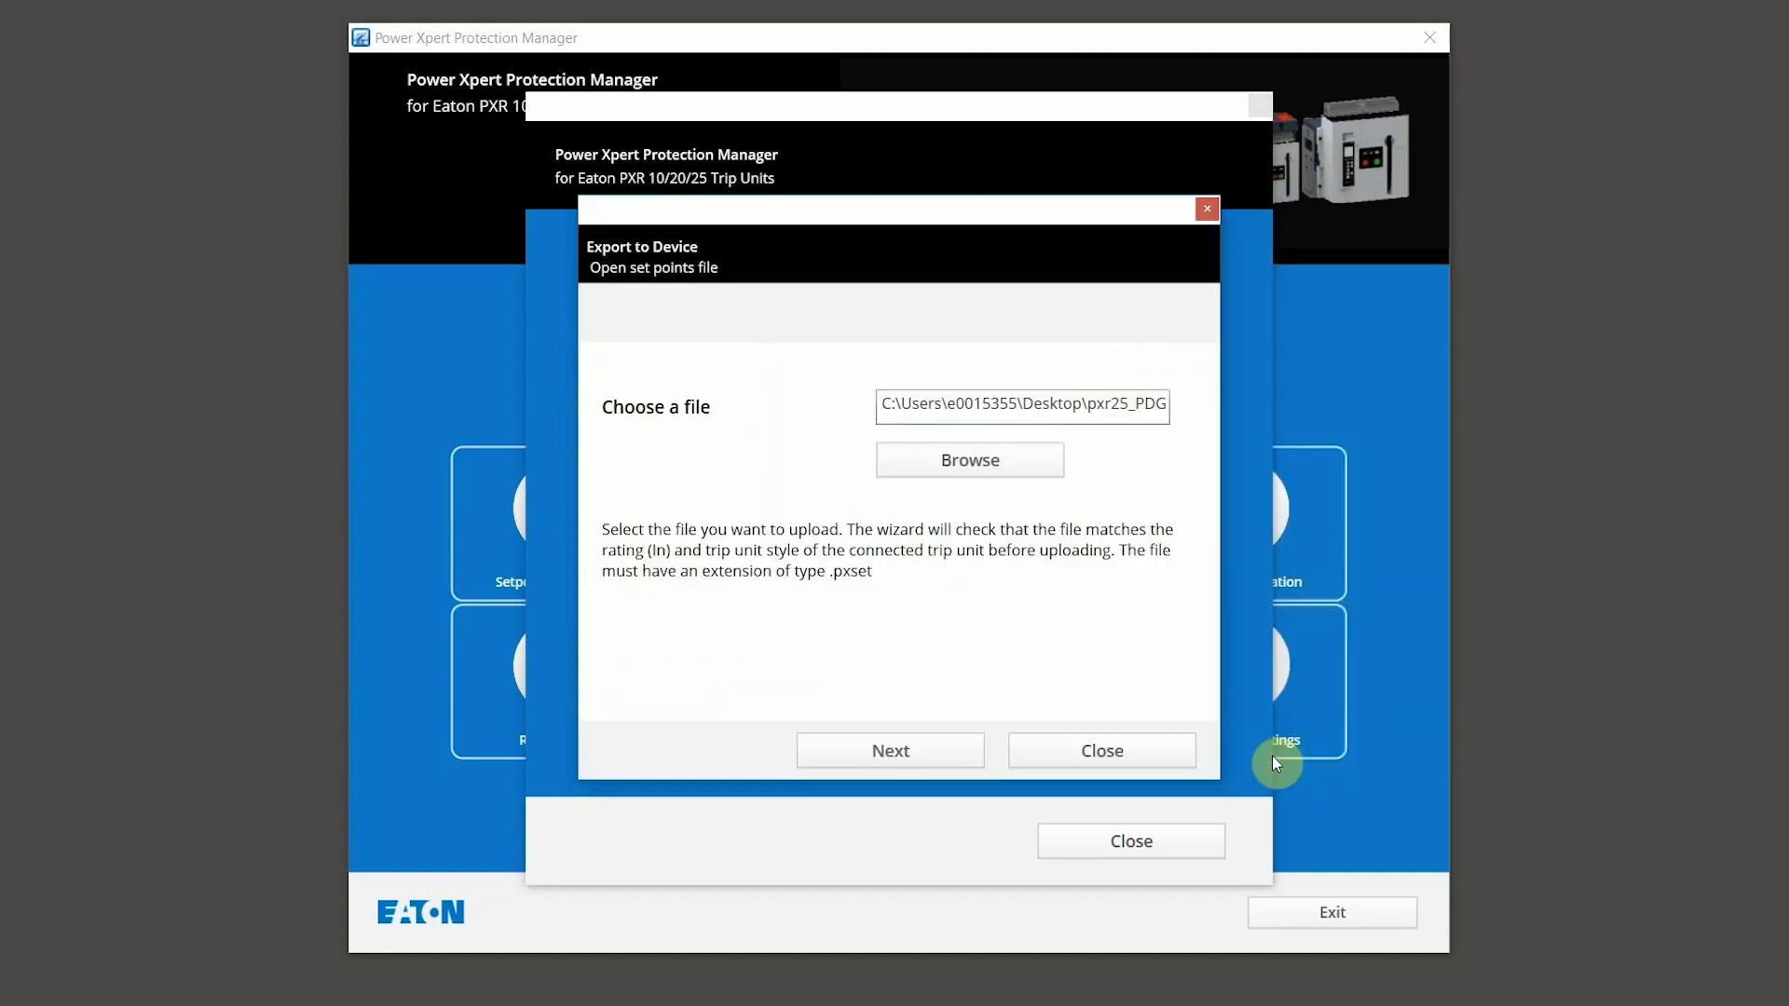
left_click(896, 757)
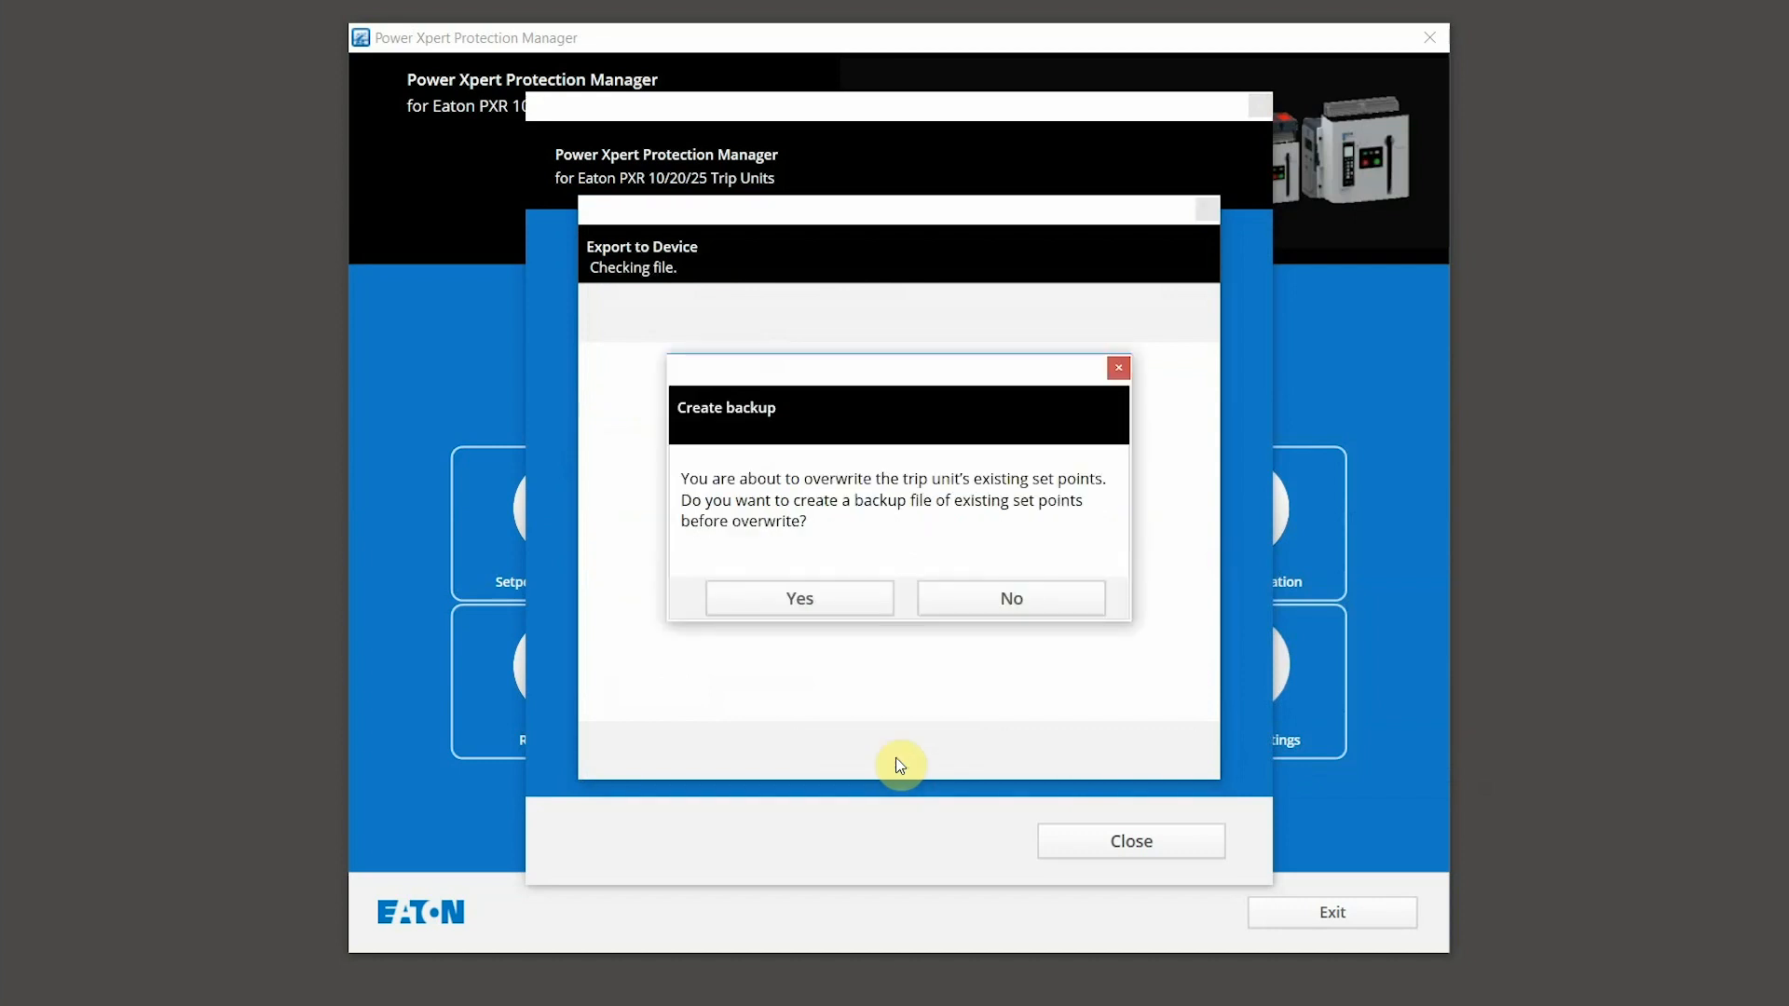
left_click(990, 602)
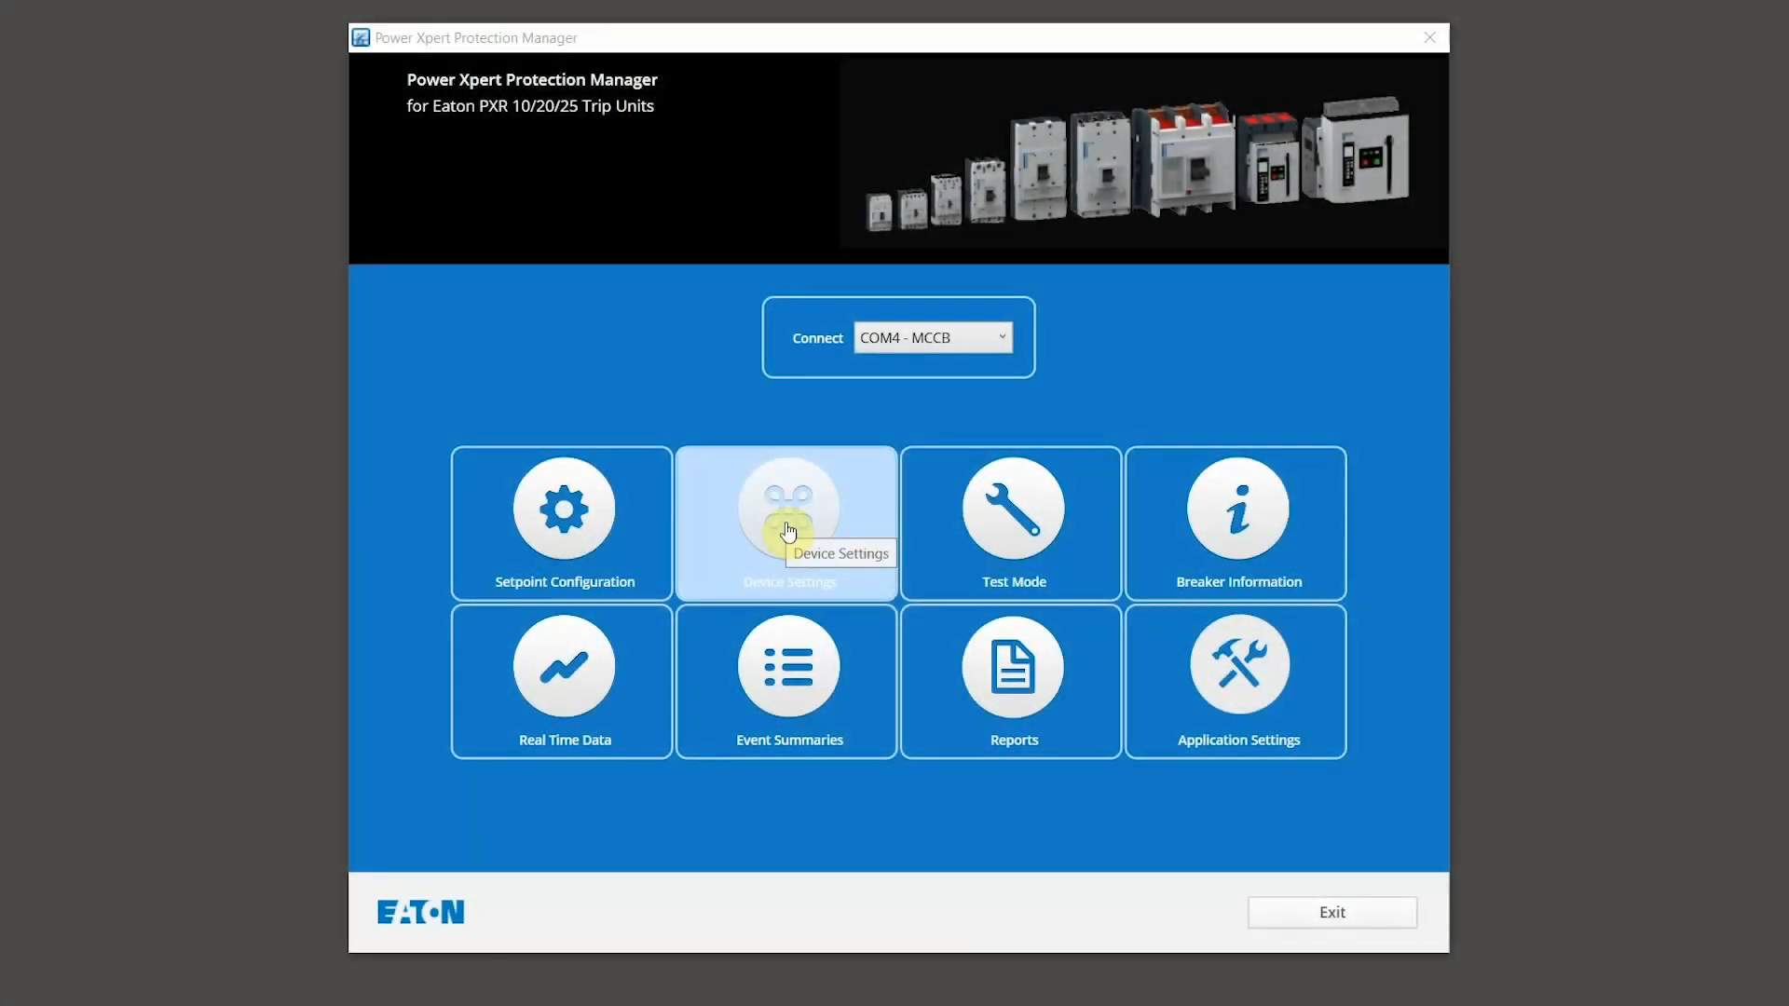
left_click(787, 532)
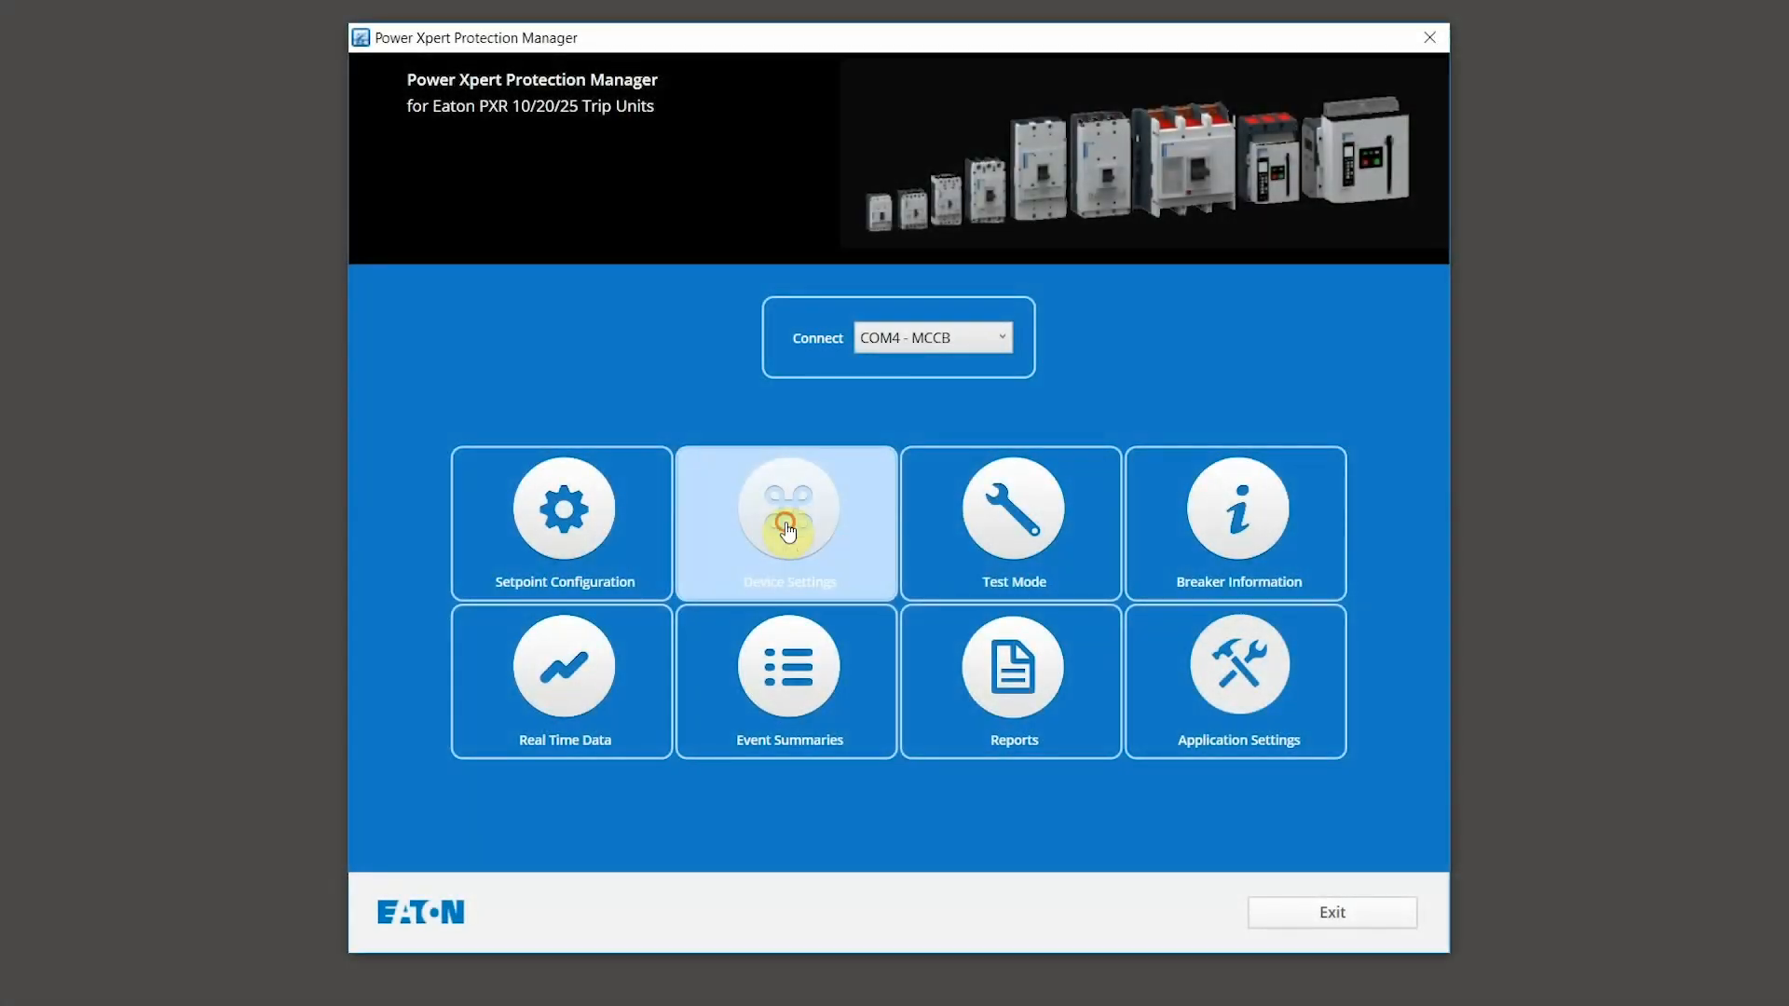
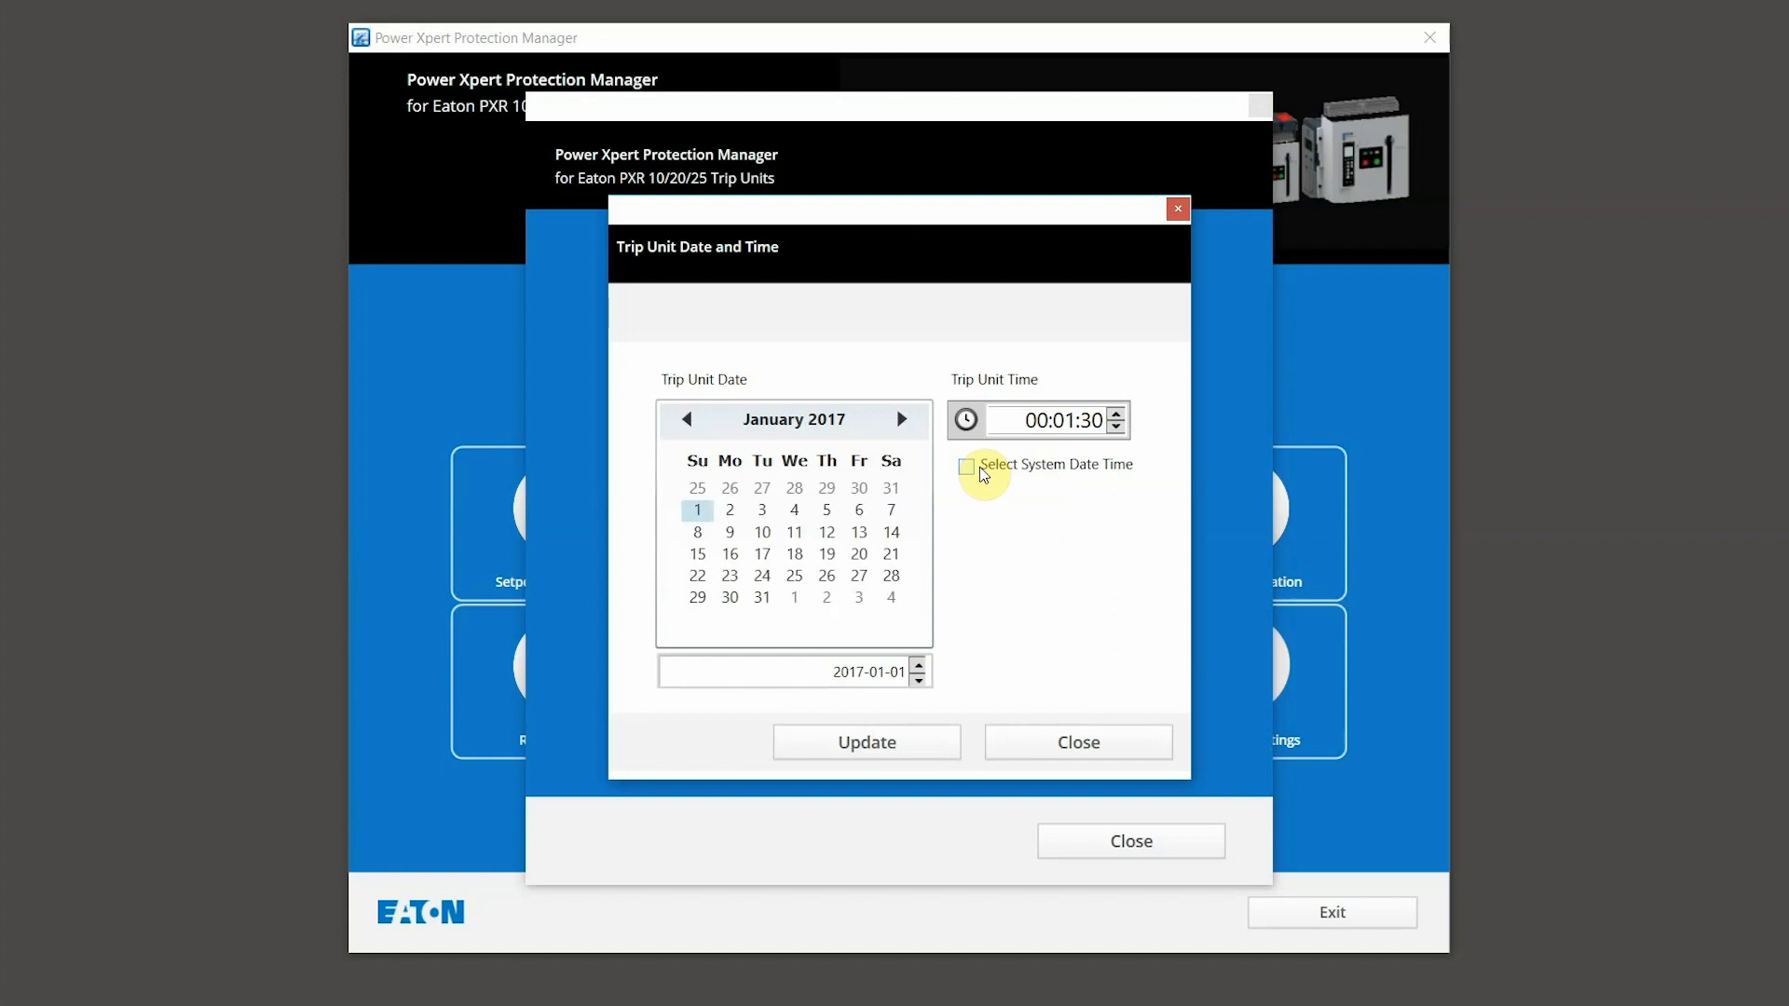
Step: Set the trip unit's date and time from the system clock and write it to the device
left_click(968, 468)
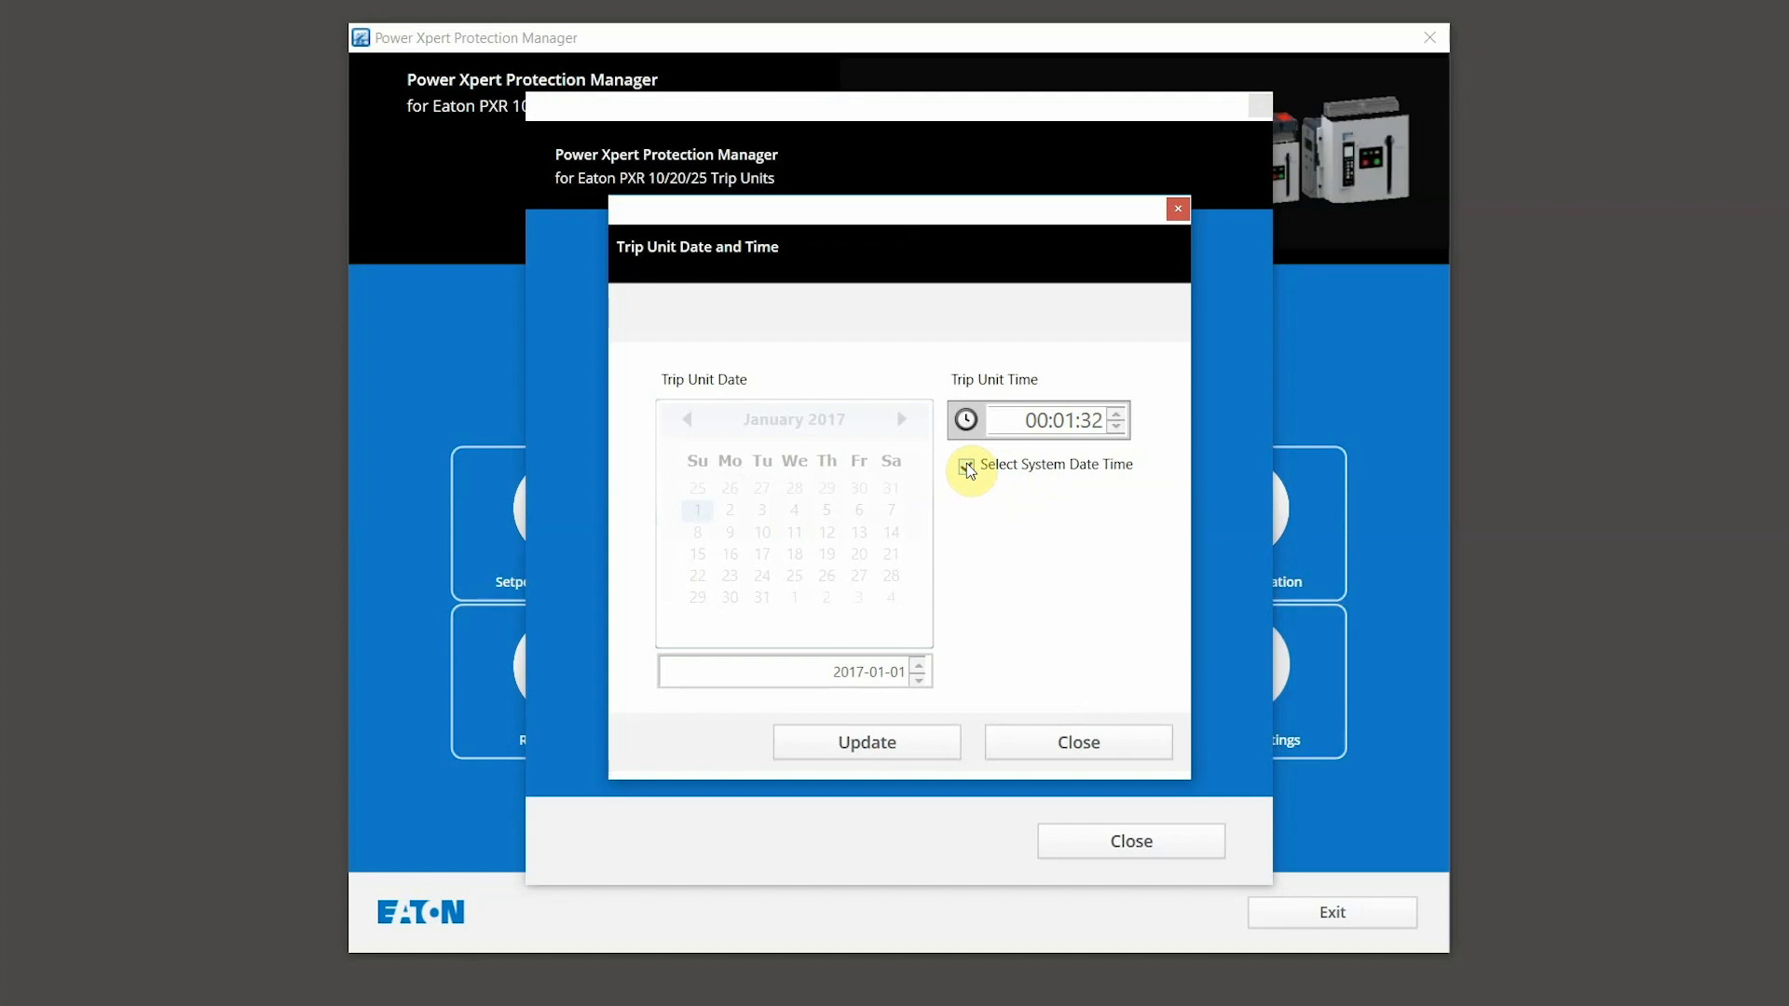
left_click(903, 757)
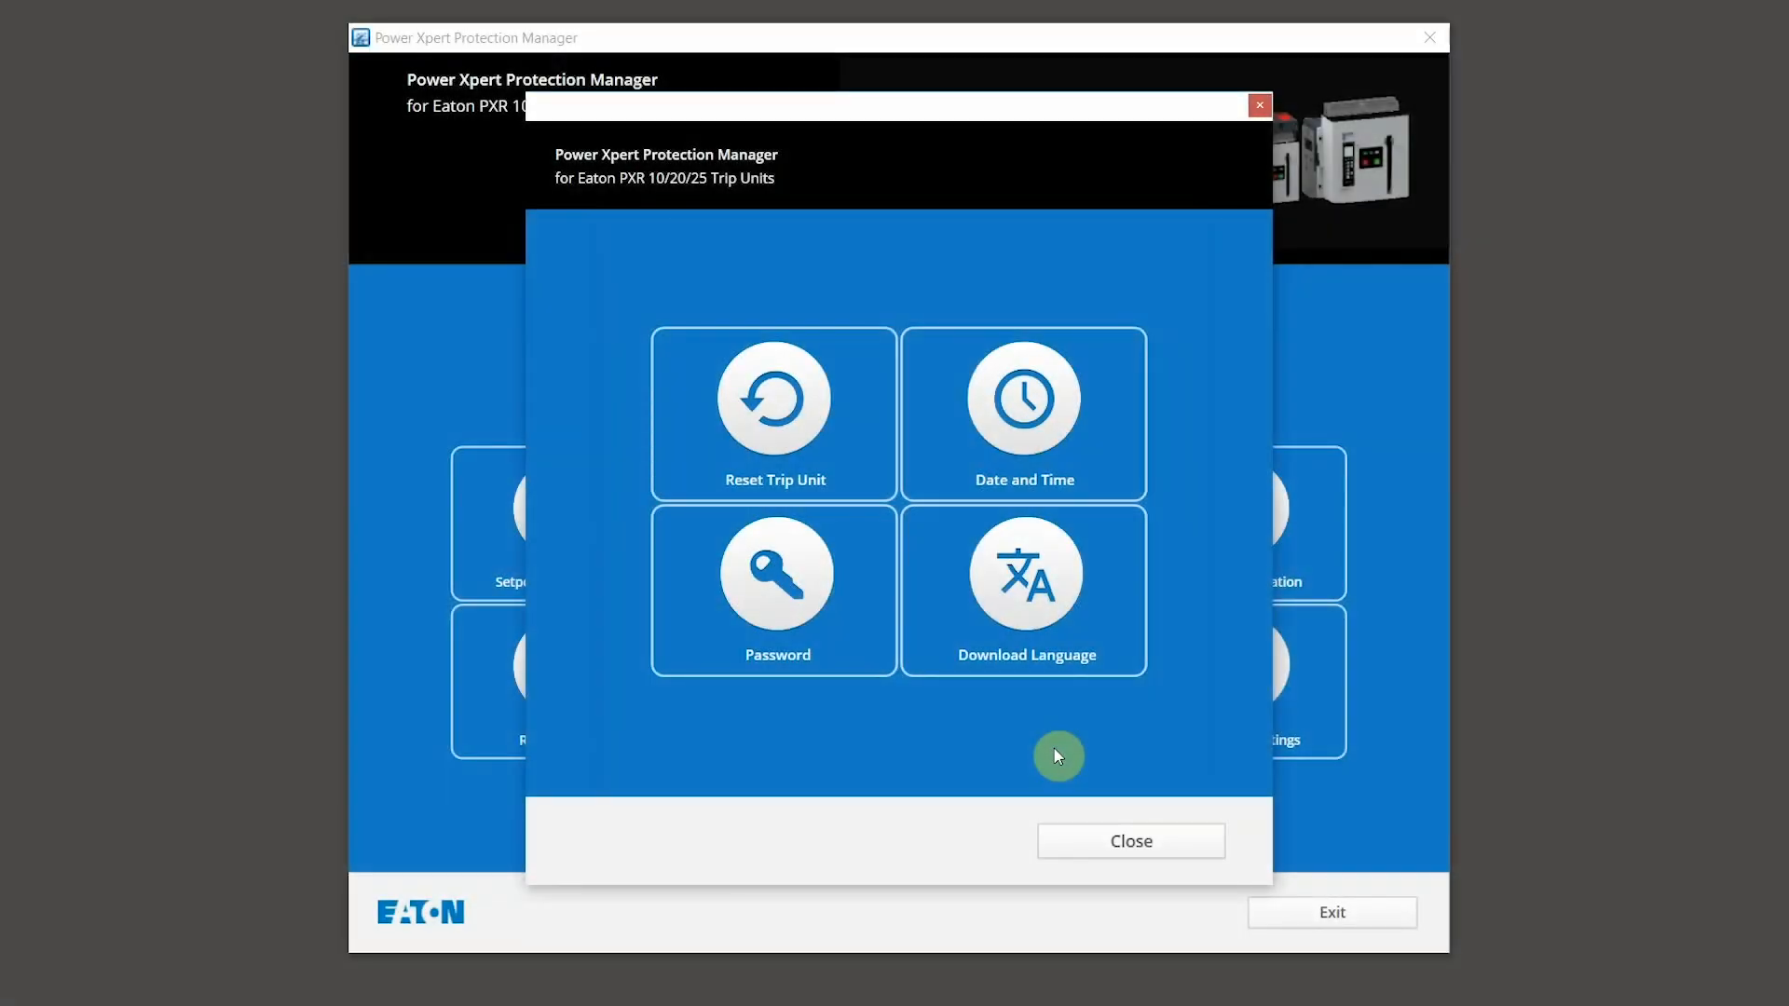
Step: Verify the trip unit password by entering a password in the Password tile and submitting it
left_click(752, 588)
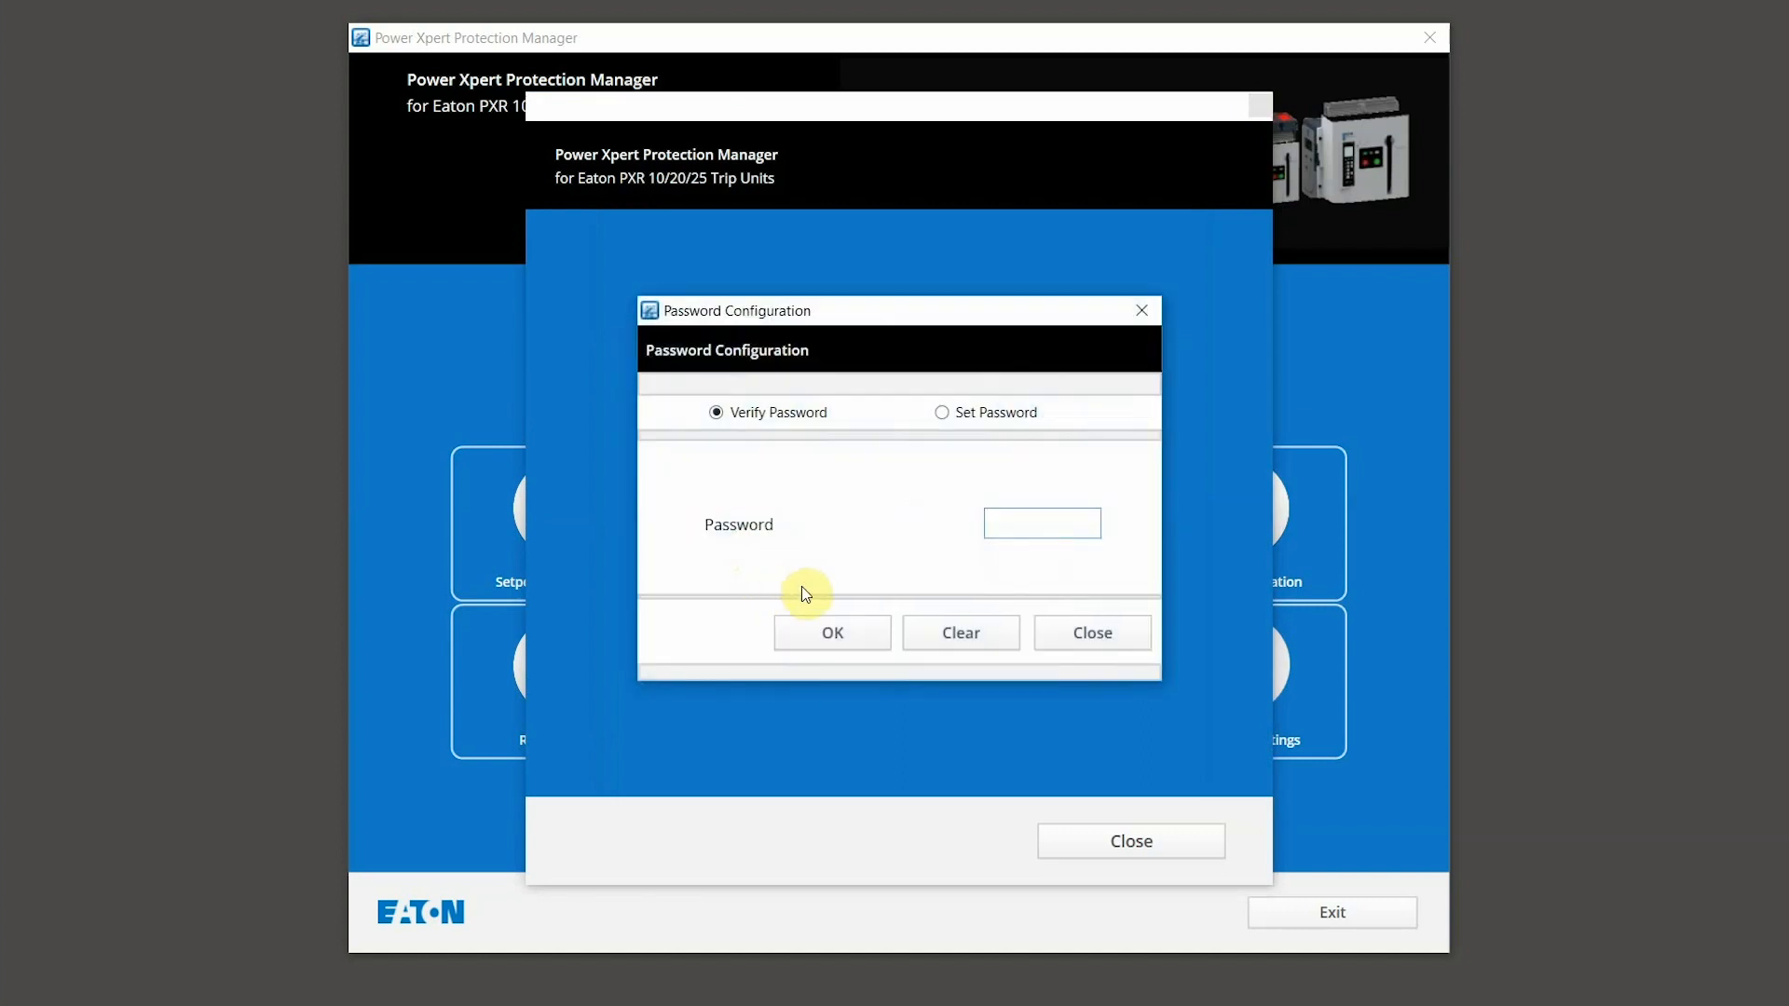
left_click(998, 518)
type("0000")
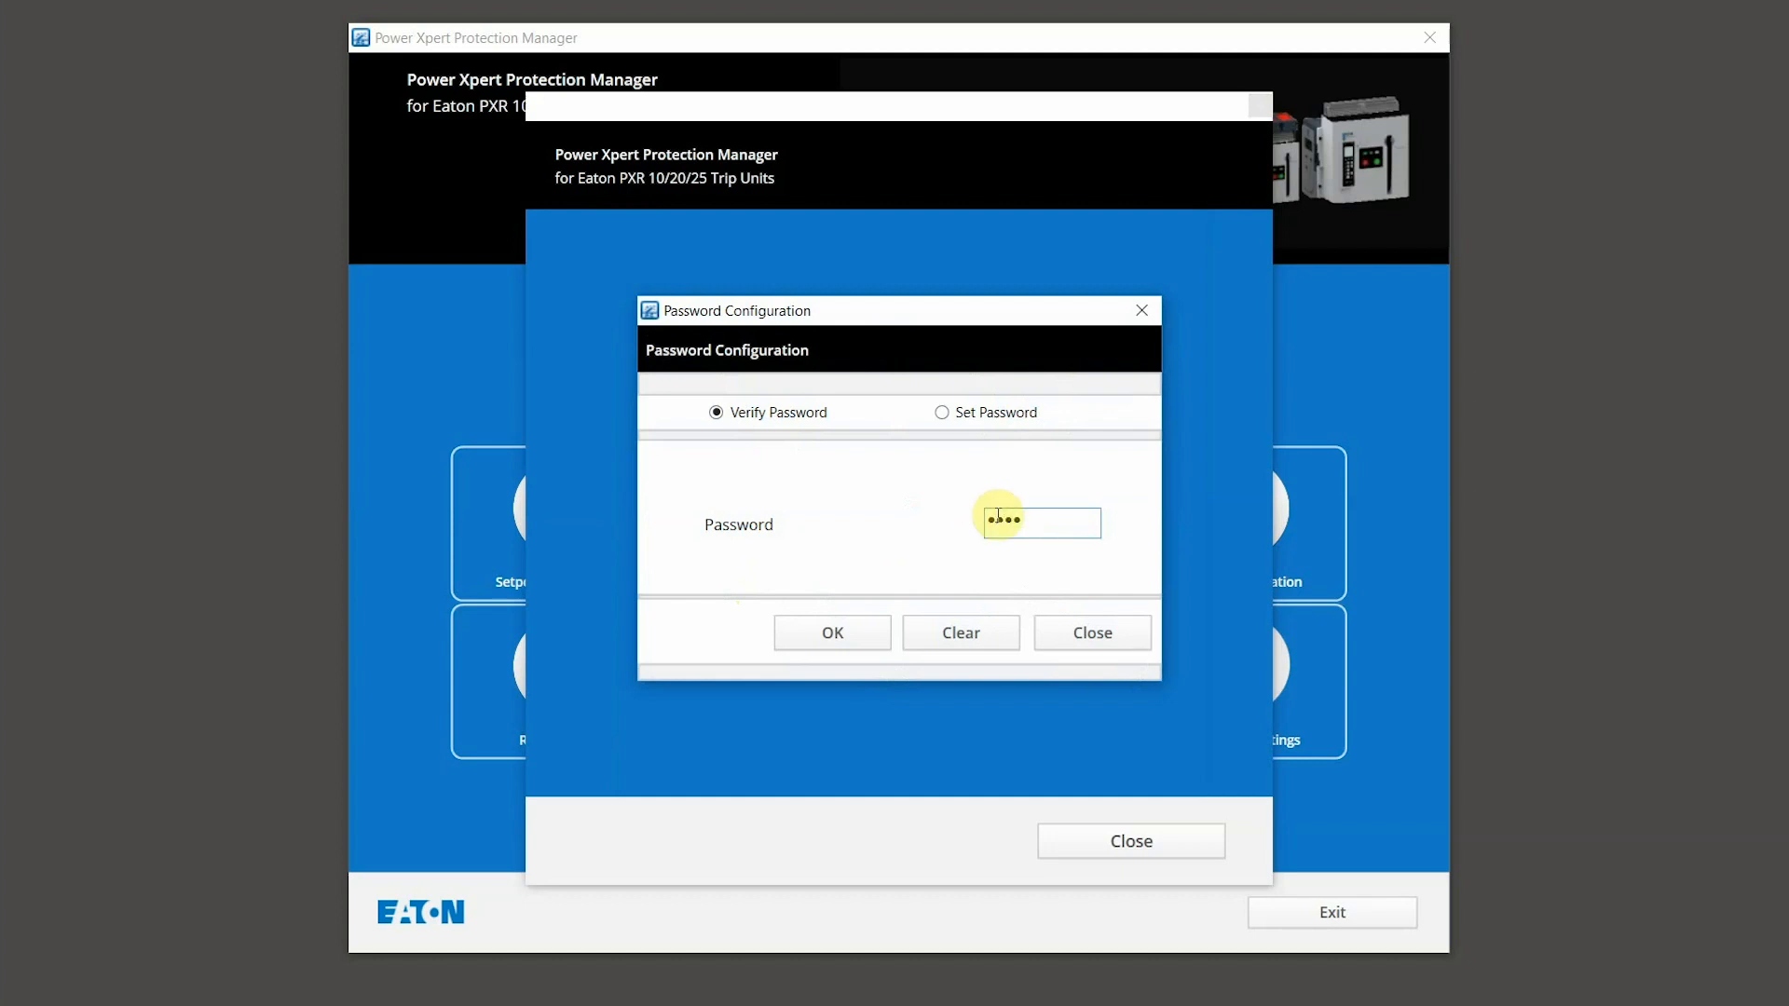
left_click(844, 633)
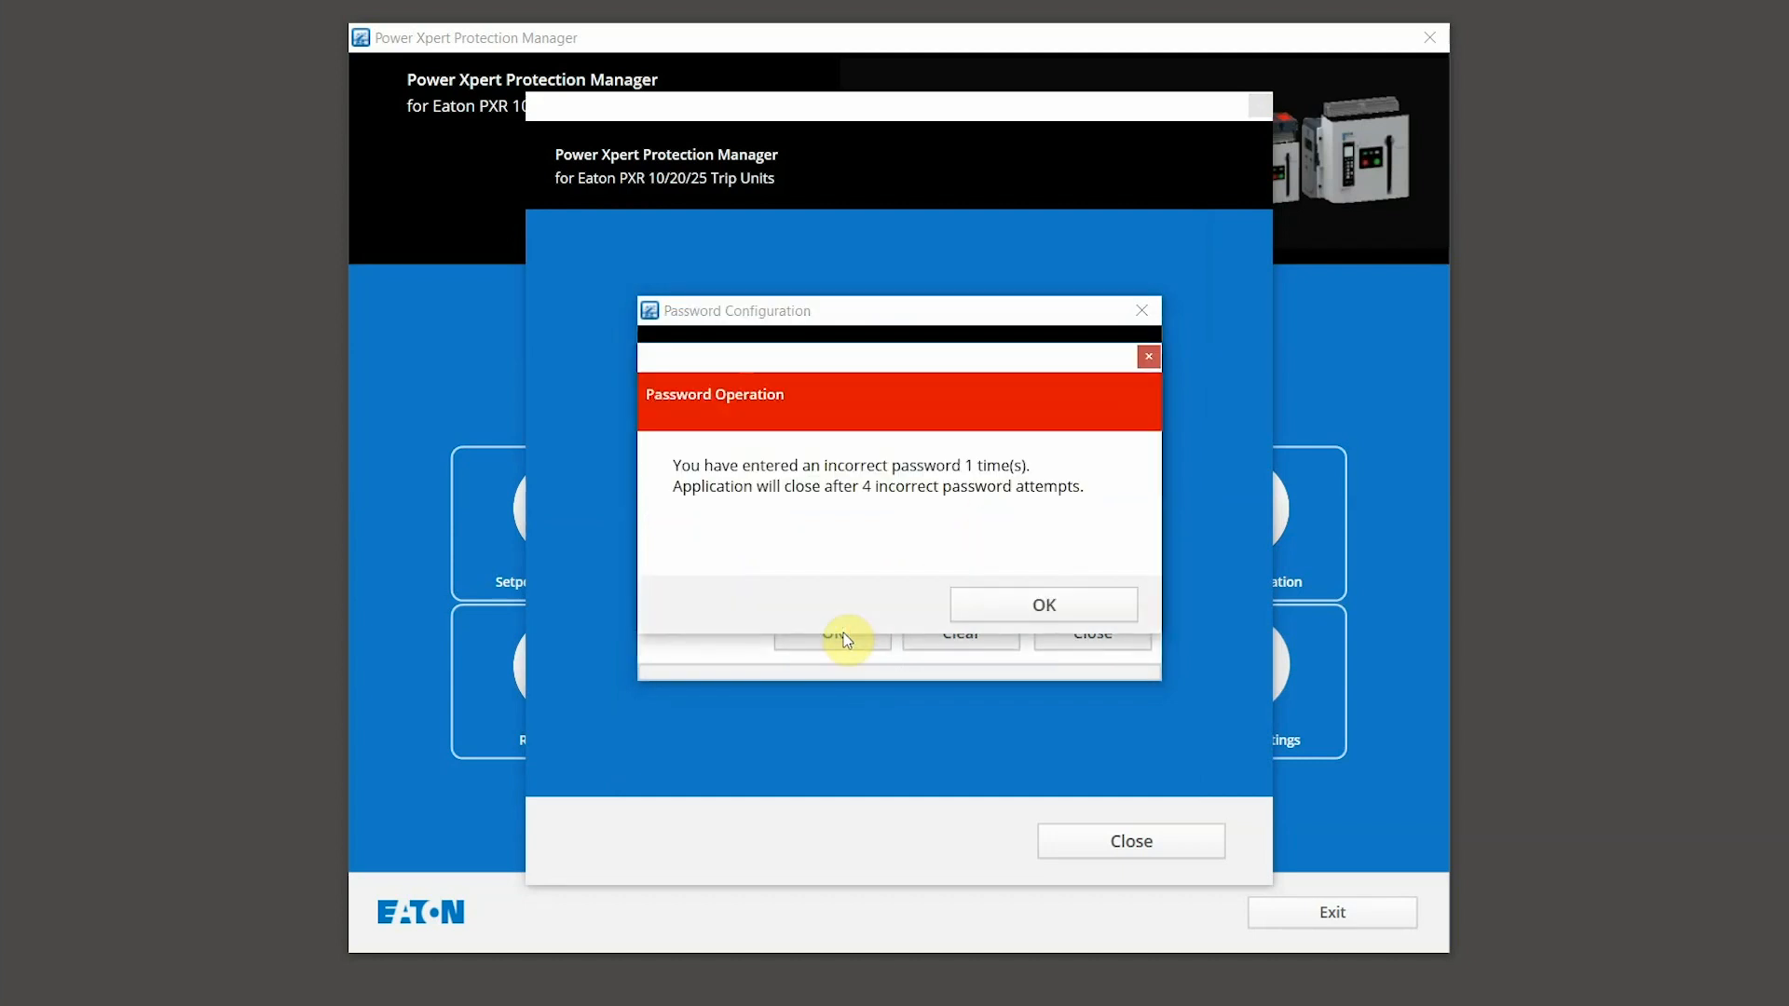
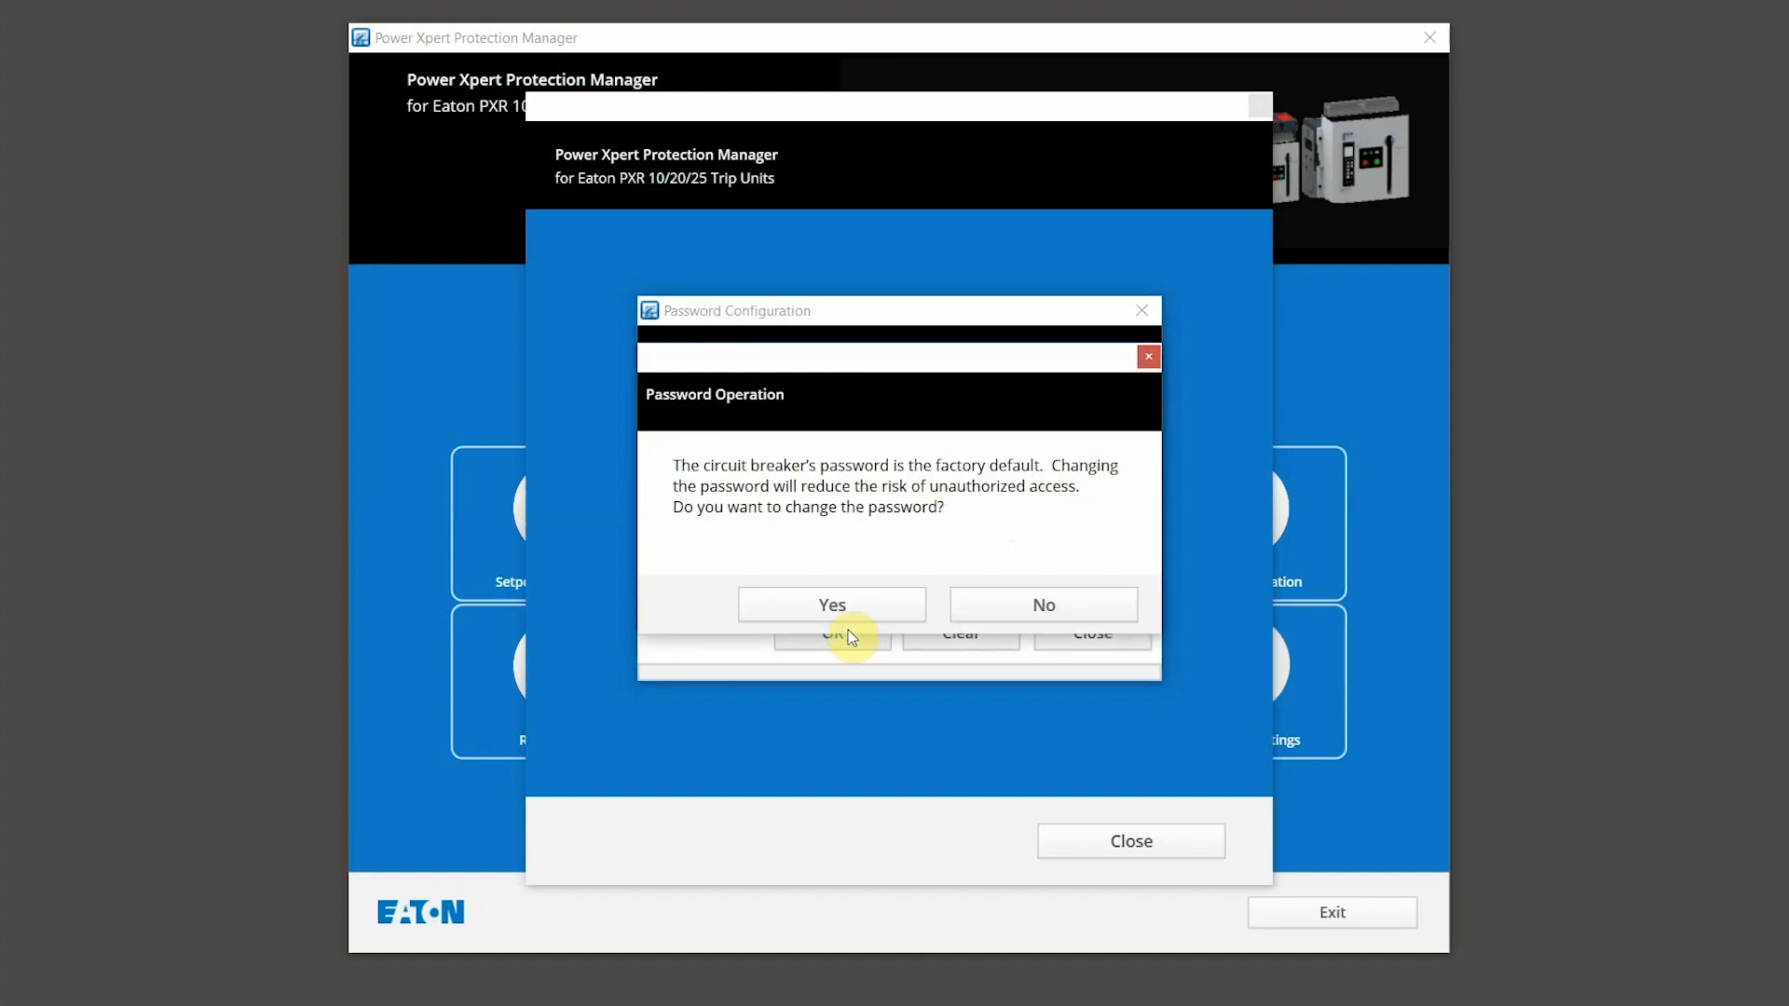
Step: Replace the factory-default trip unit password with a new confirmed password and close the settings
left_click(844, 610)
left_click(1009, 528)
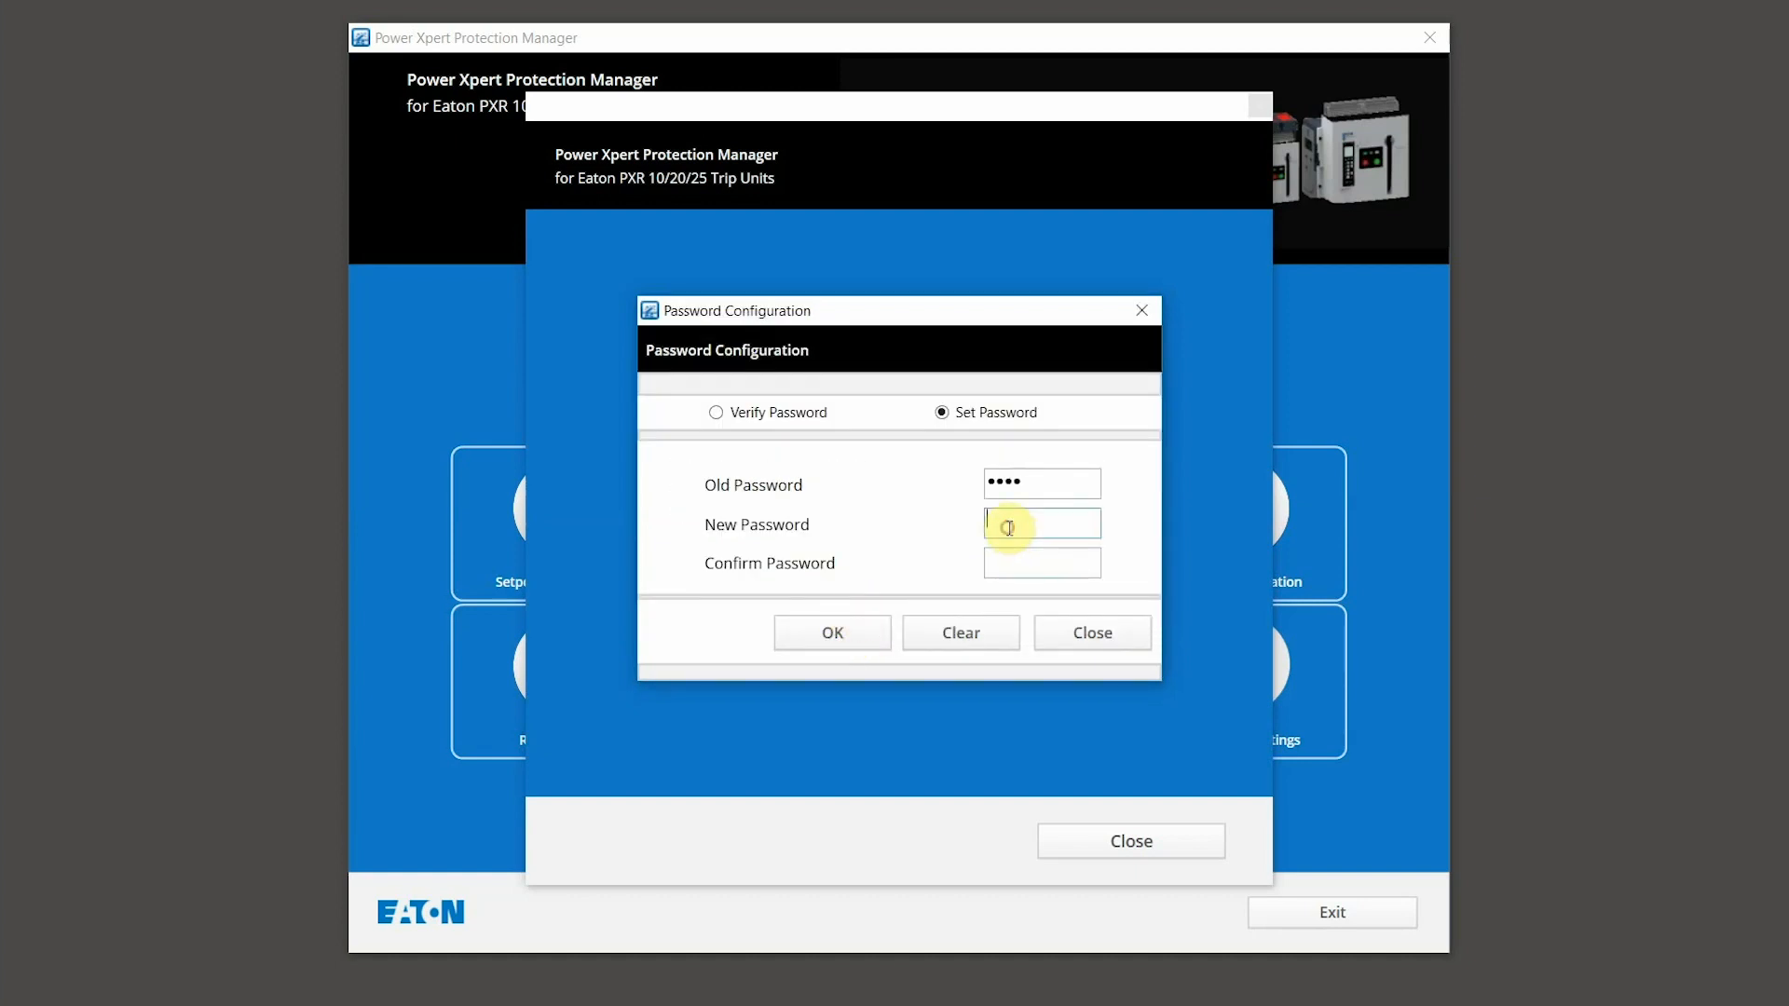
type("1234")
left_click(1014, 567)
type("1234")
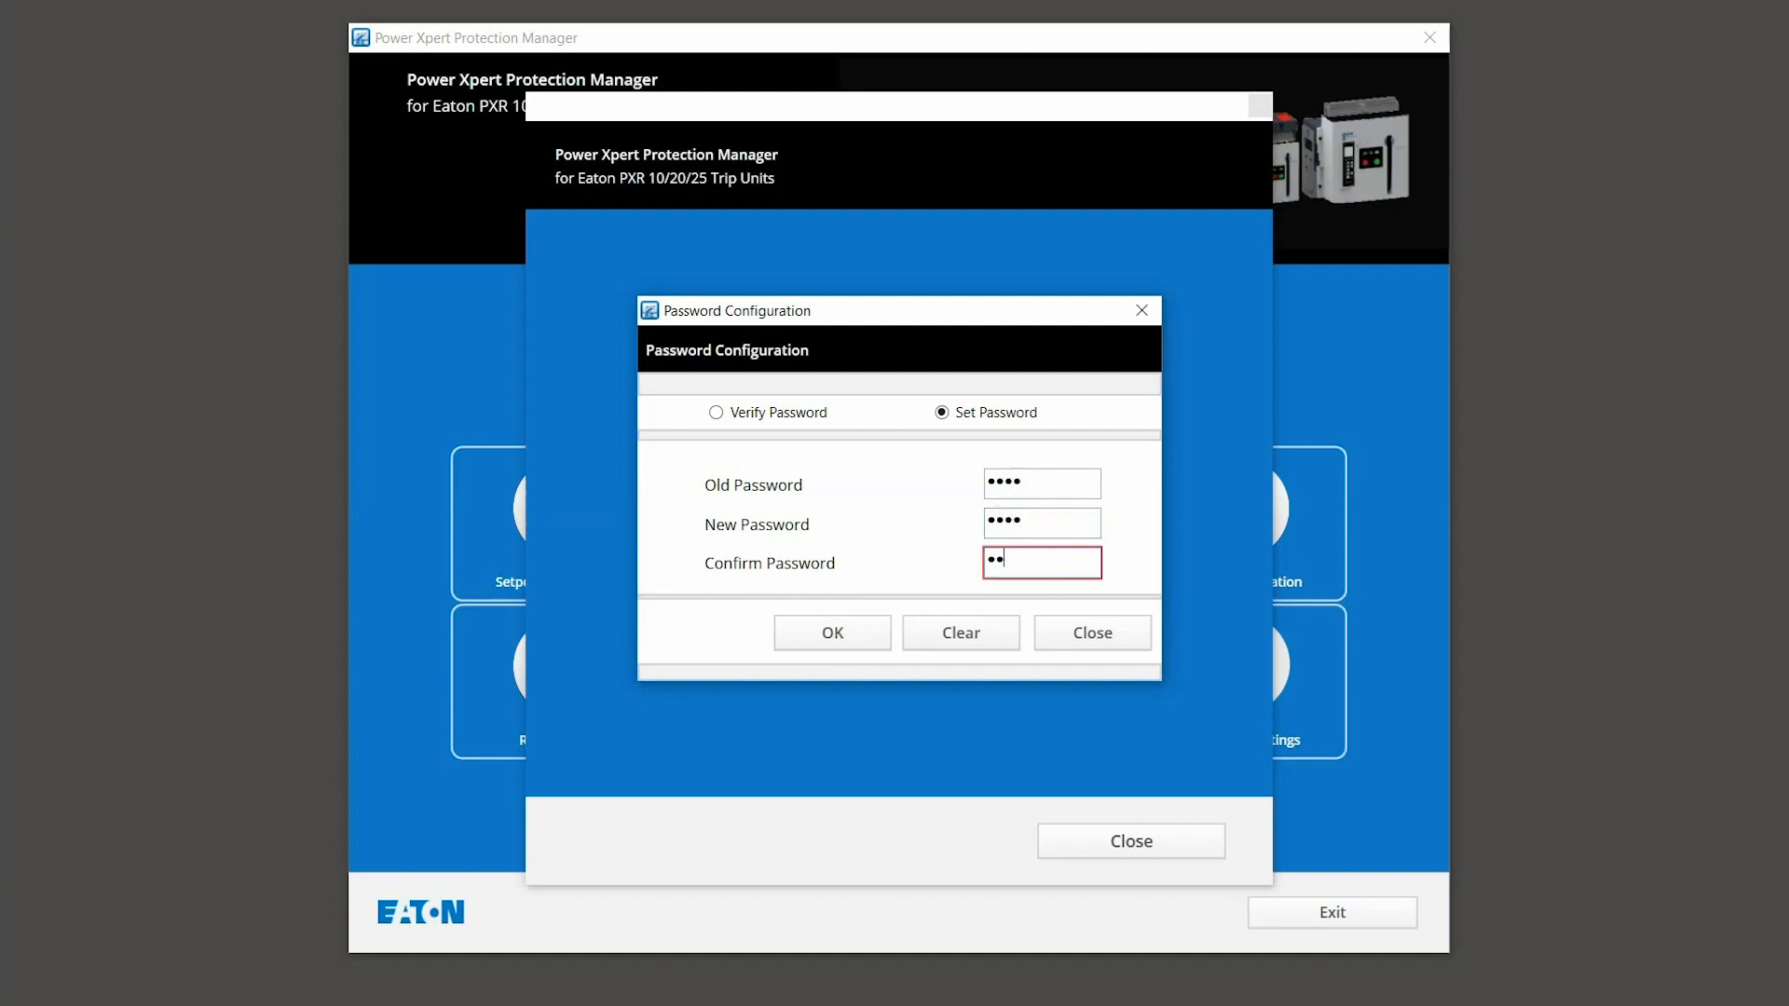
left_click(831, 632)
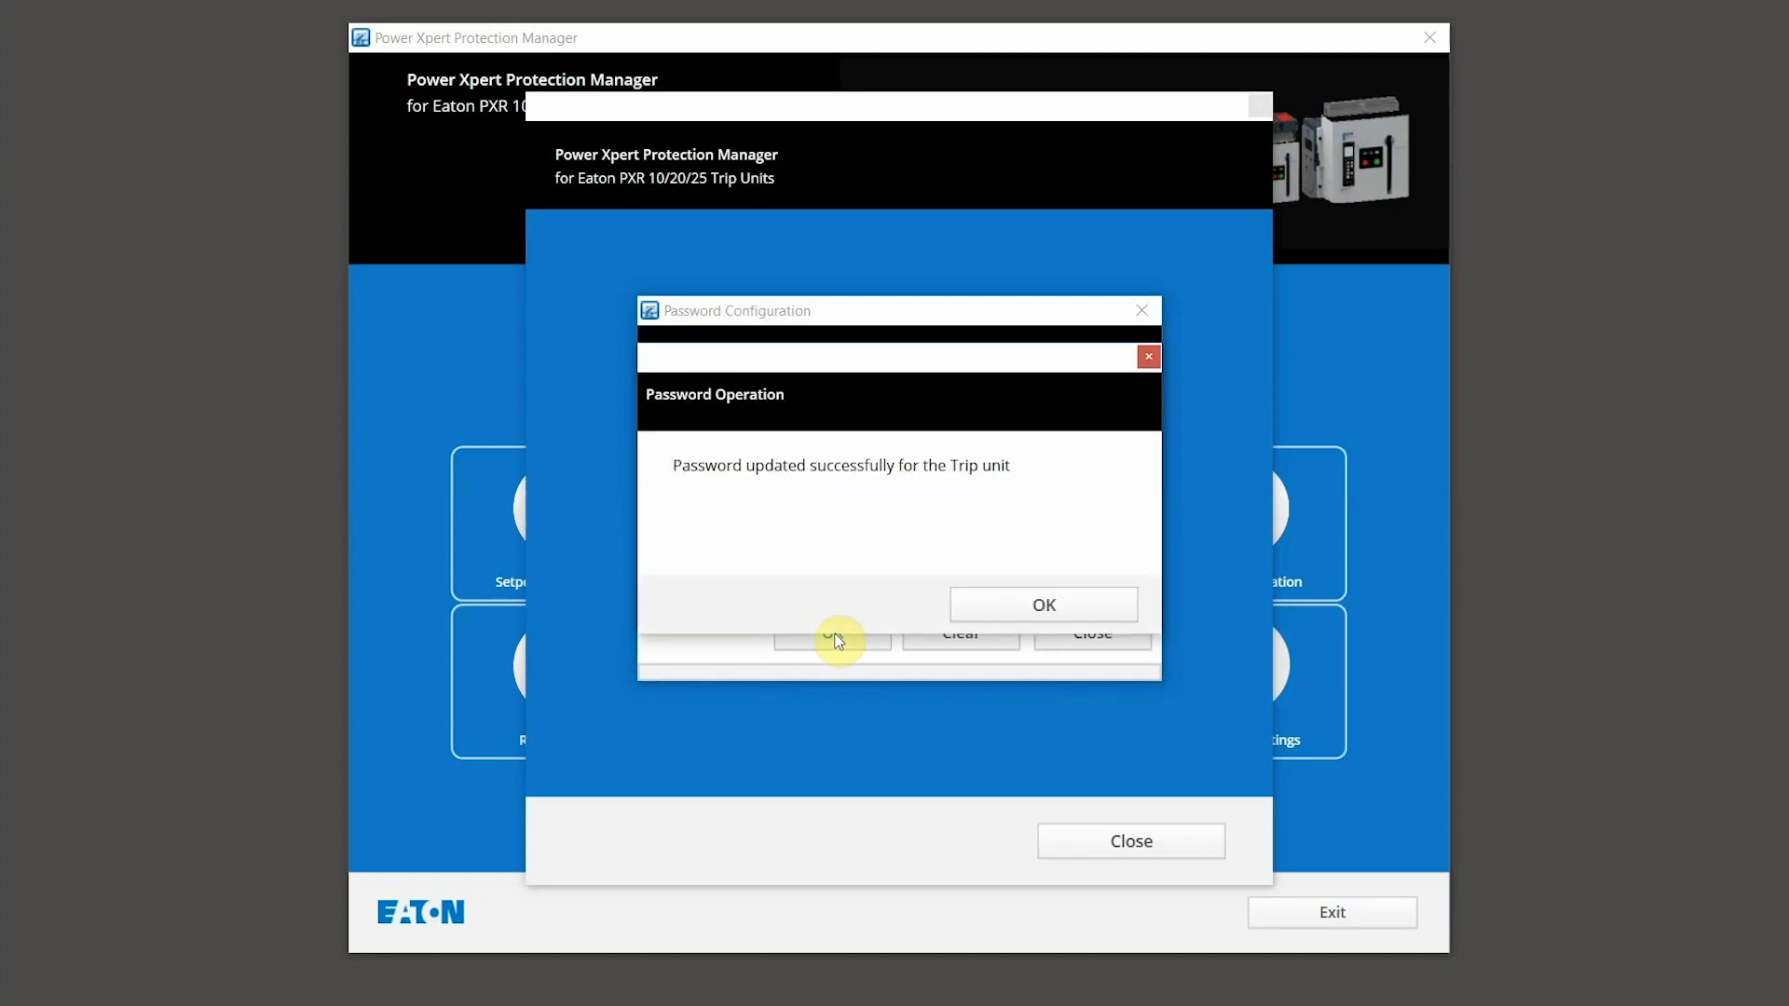
left_click(1032, 607)
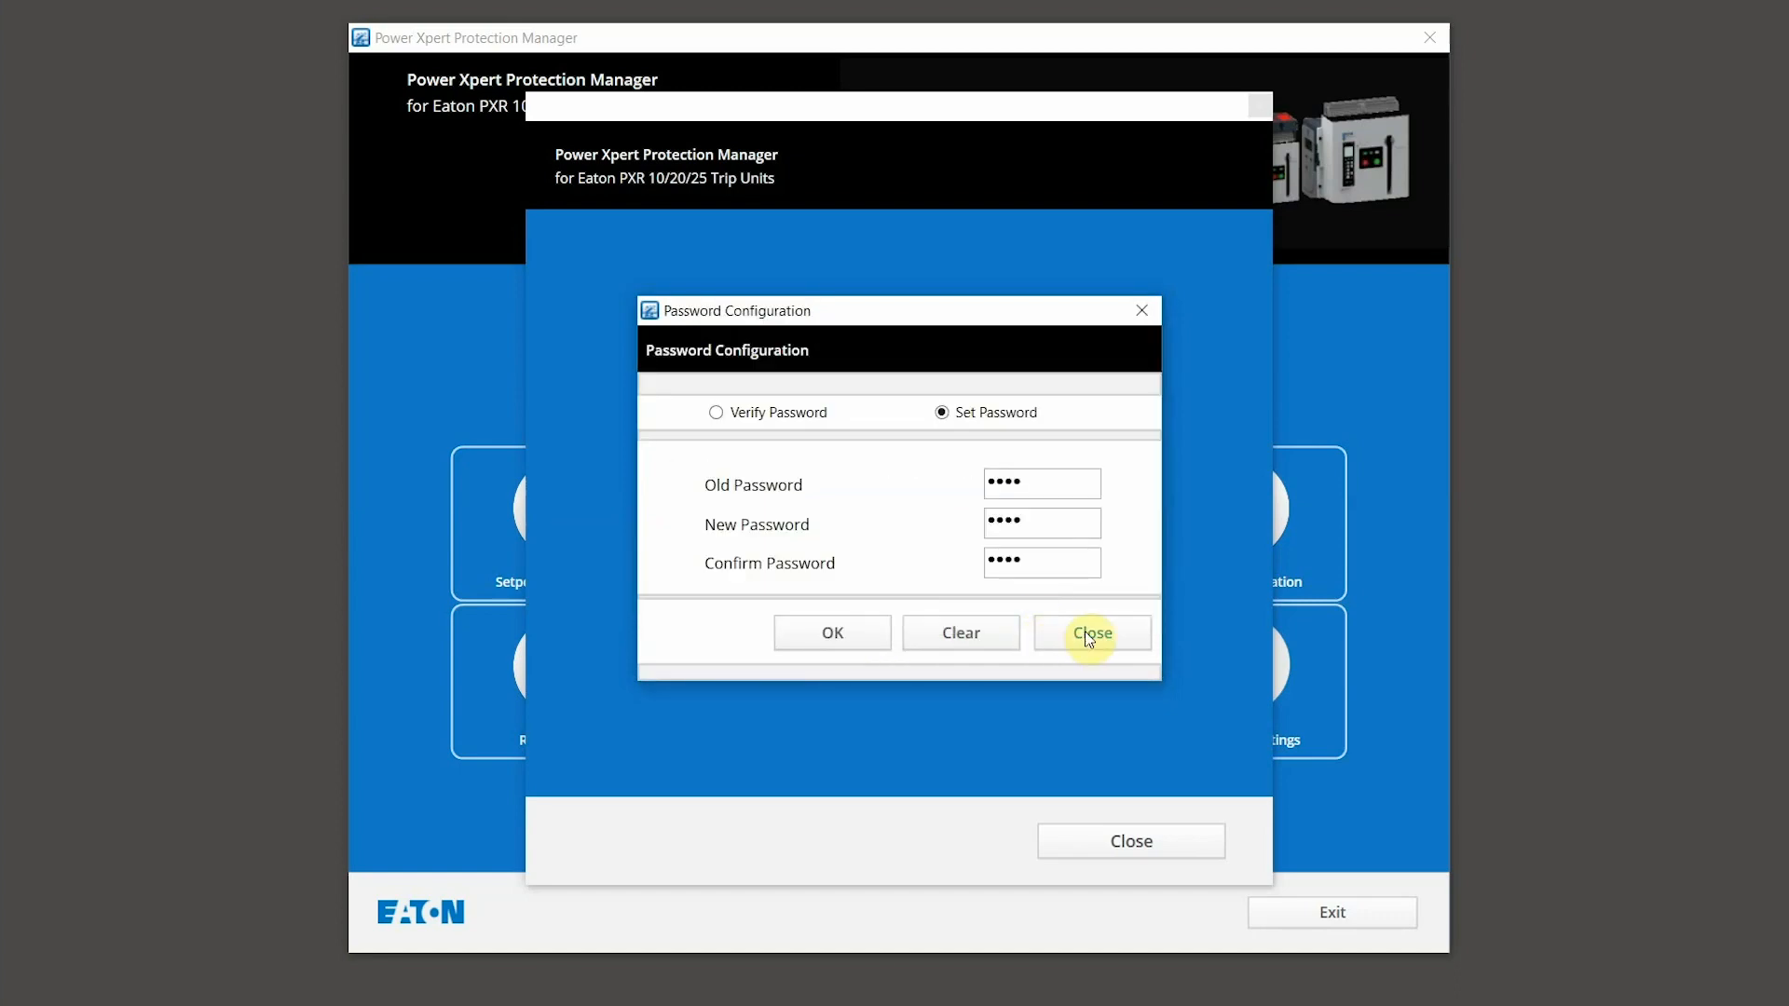
left_click(1054, 640)
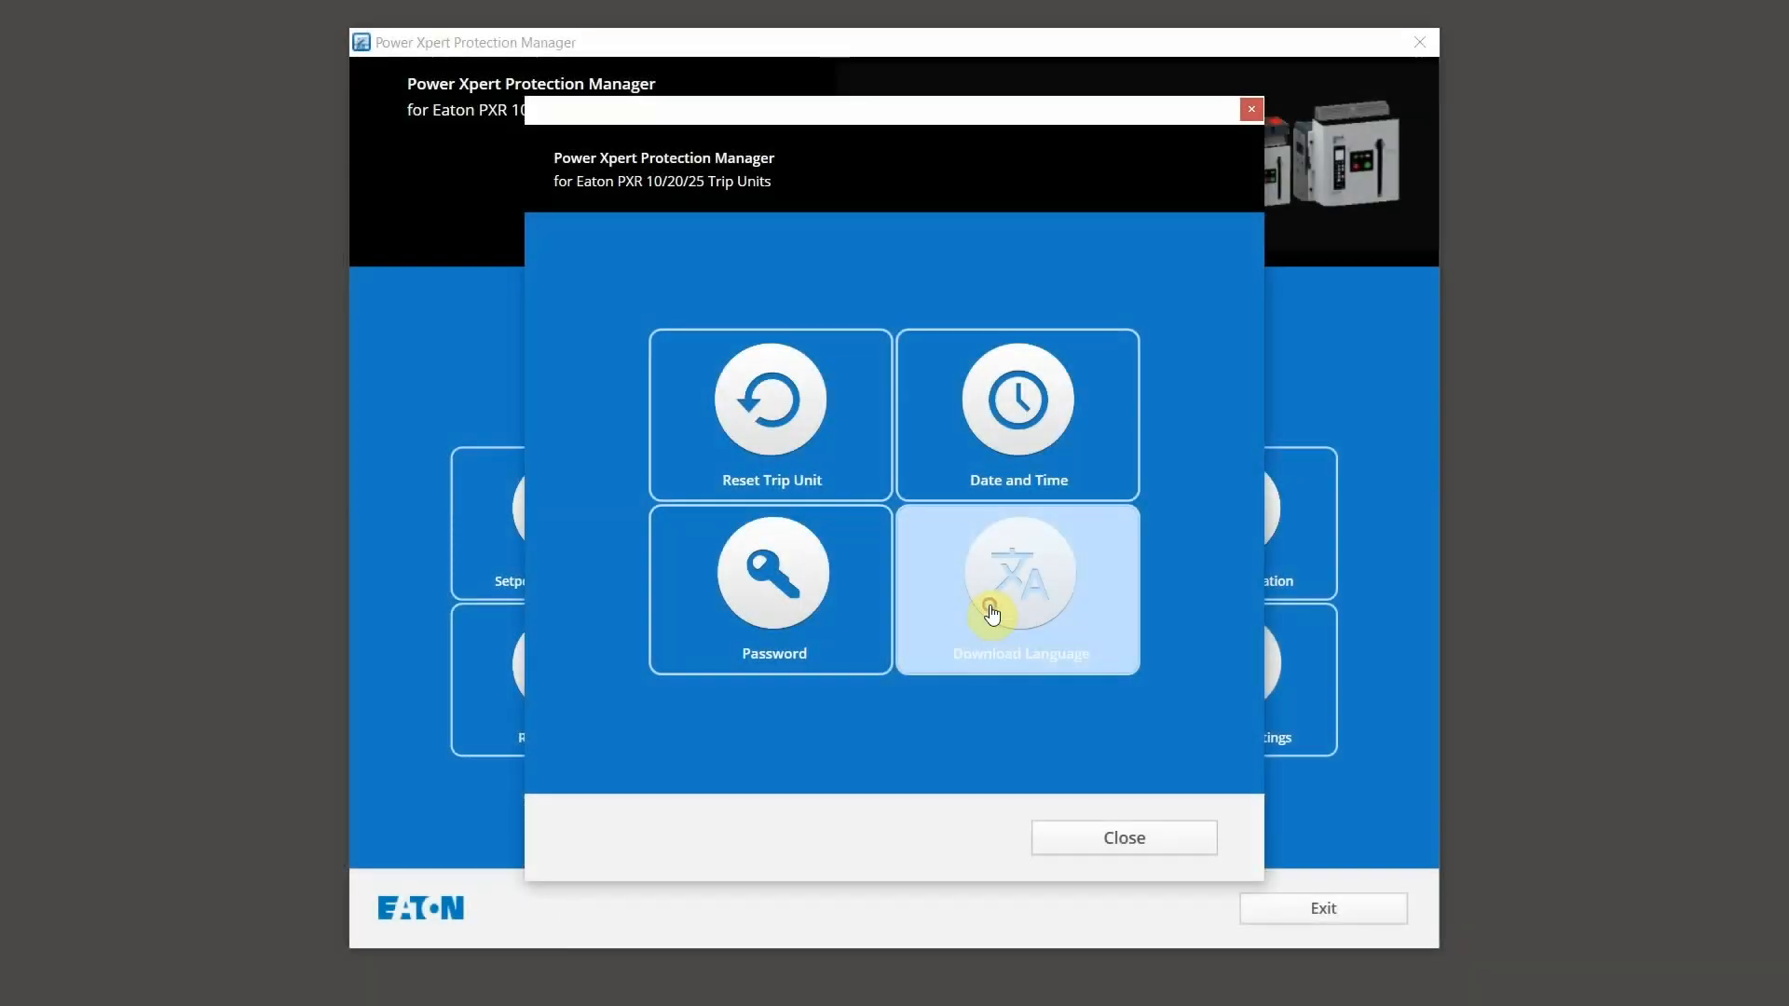
Step: Open the Language Downloader to view the trip unit's installed languages
left_click(992, 613)
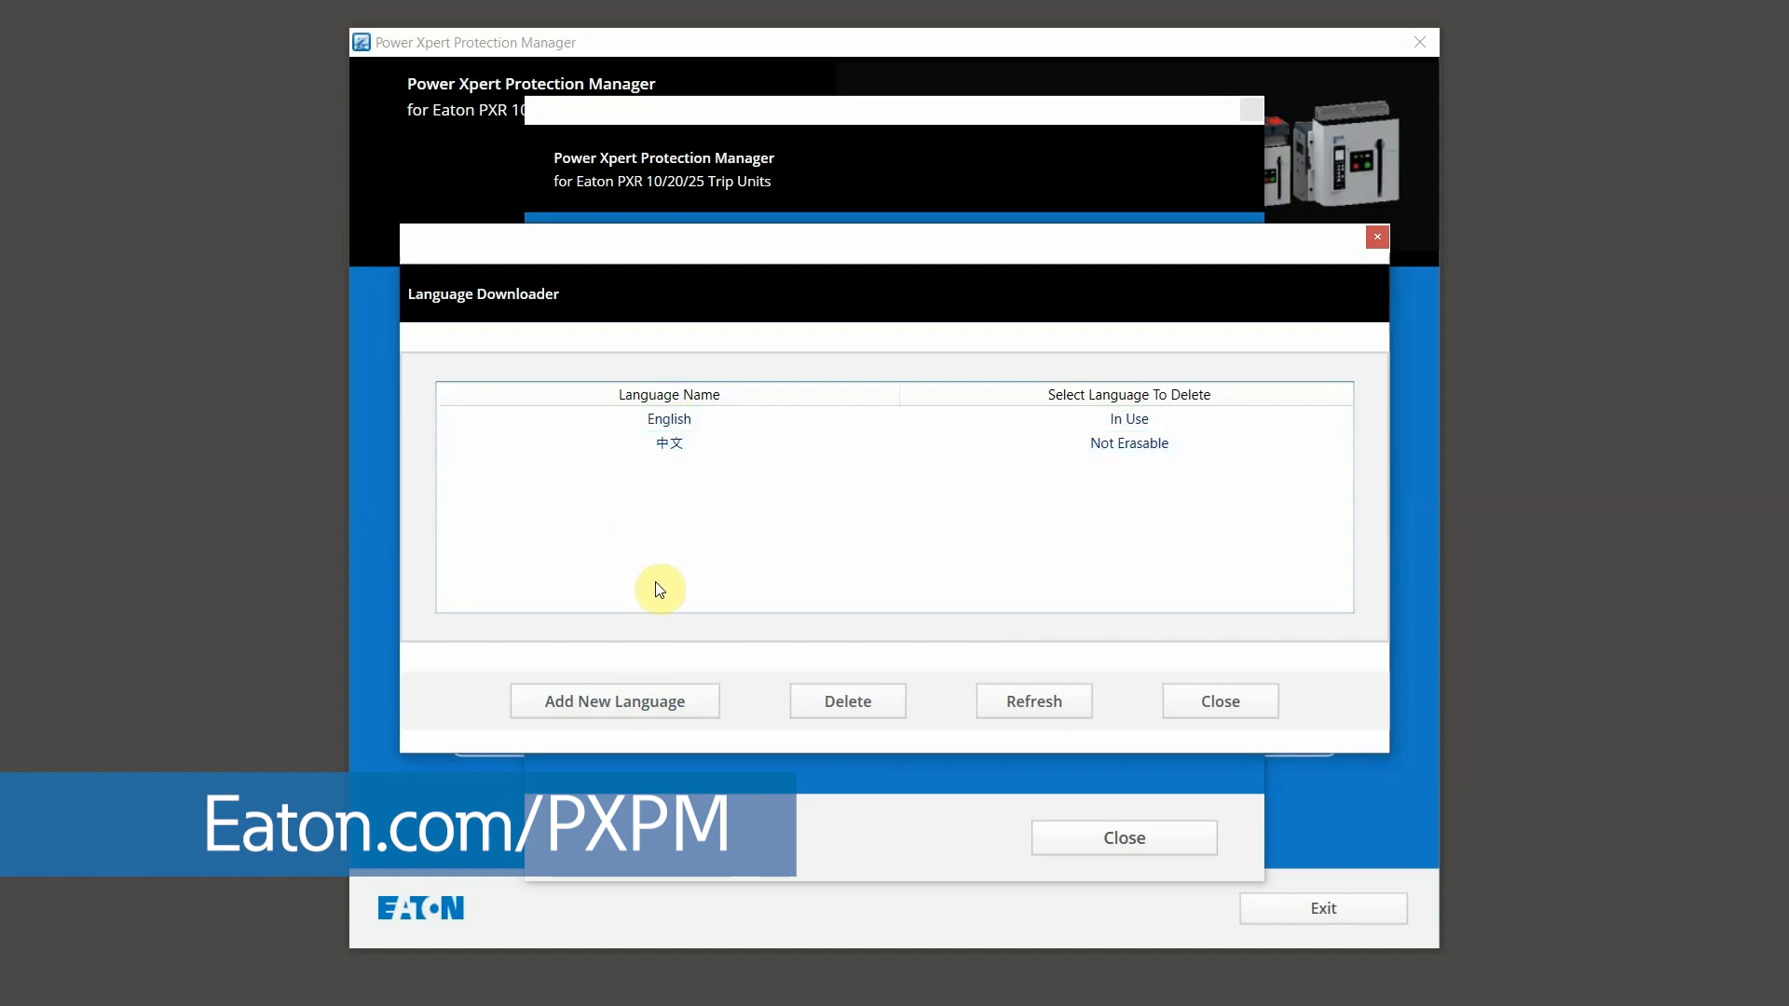
Step: Download the Spanish.zip language file to the trip unit as a new language
left_click(634, 703)
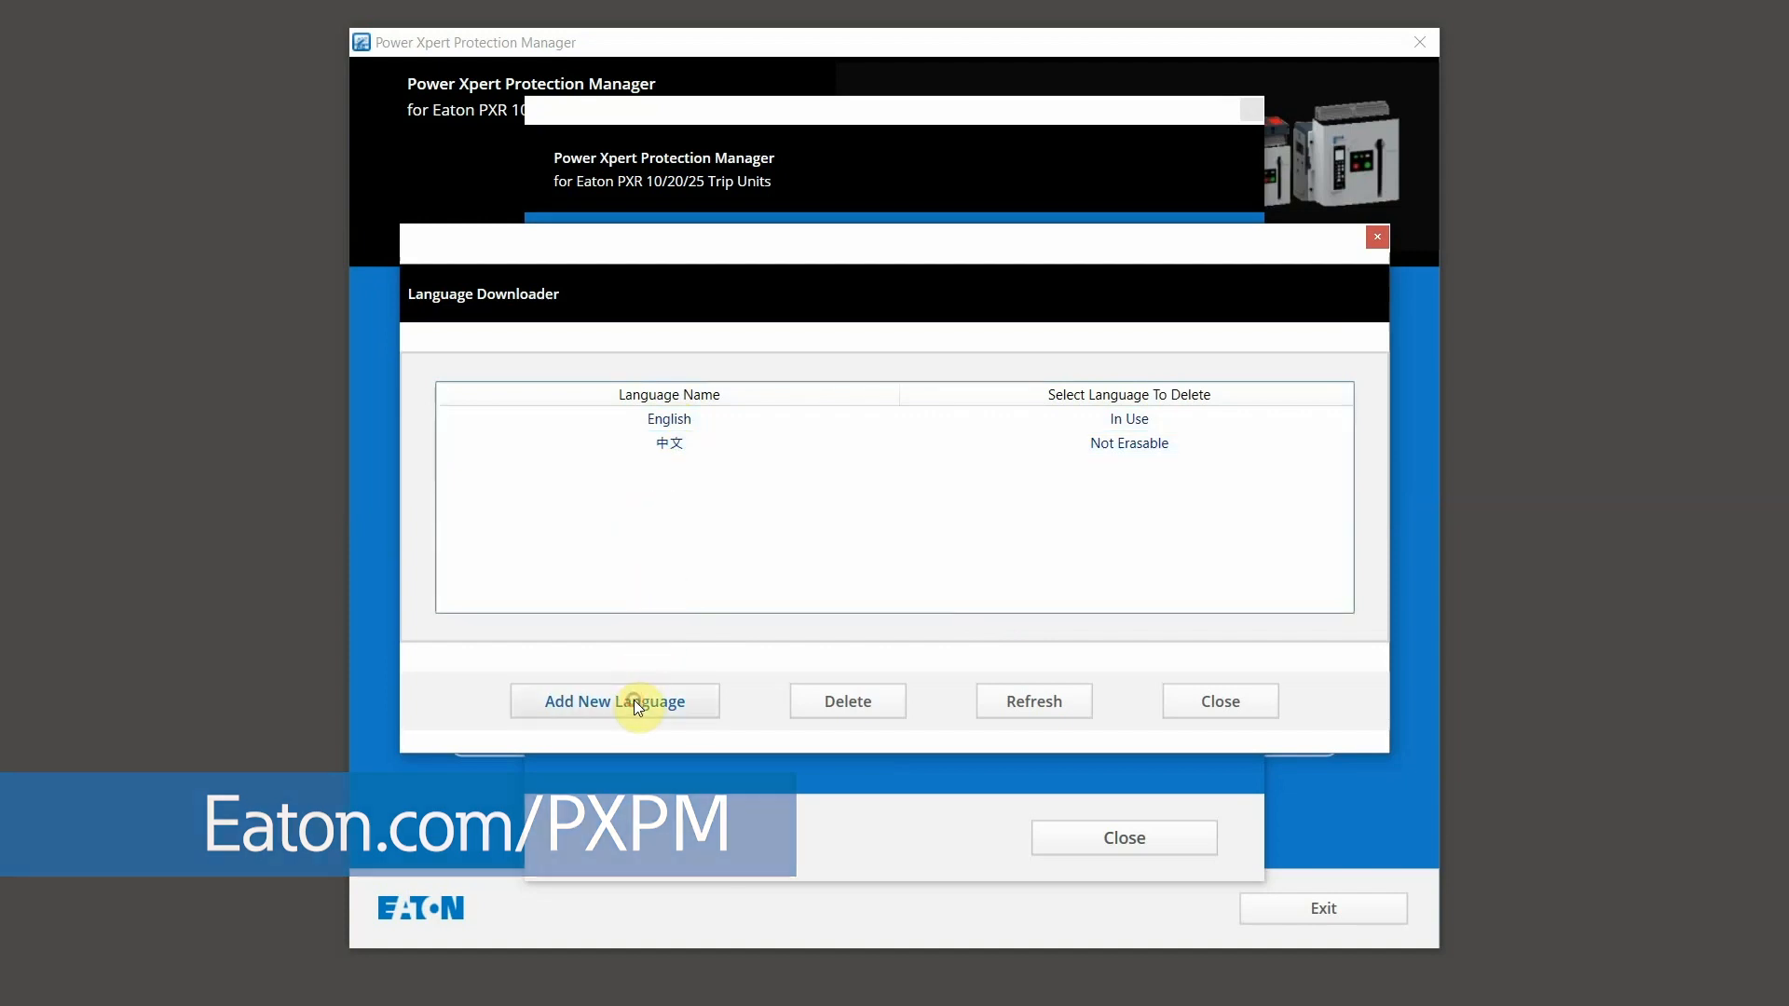
left_click(548, 453)
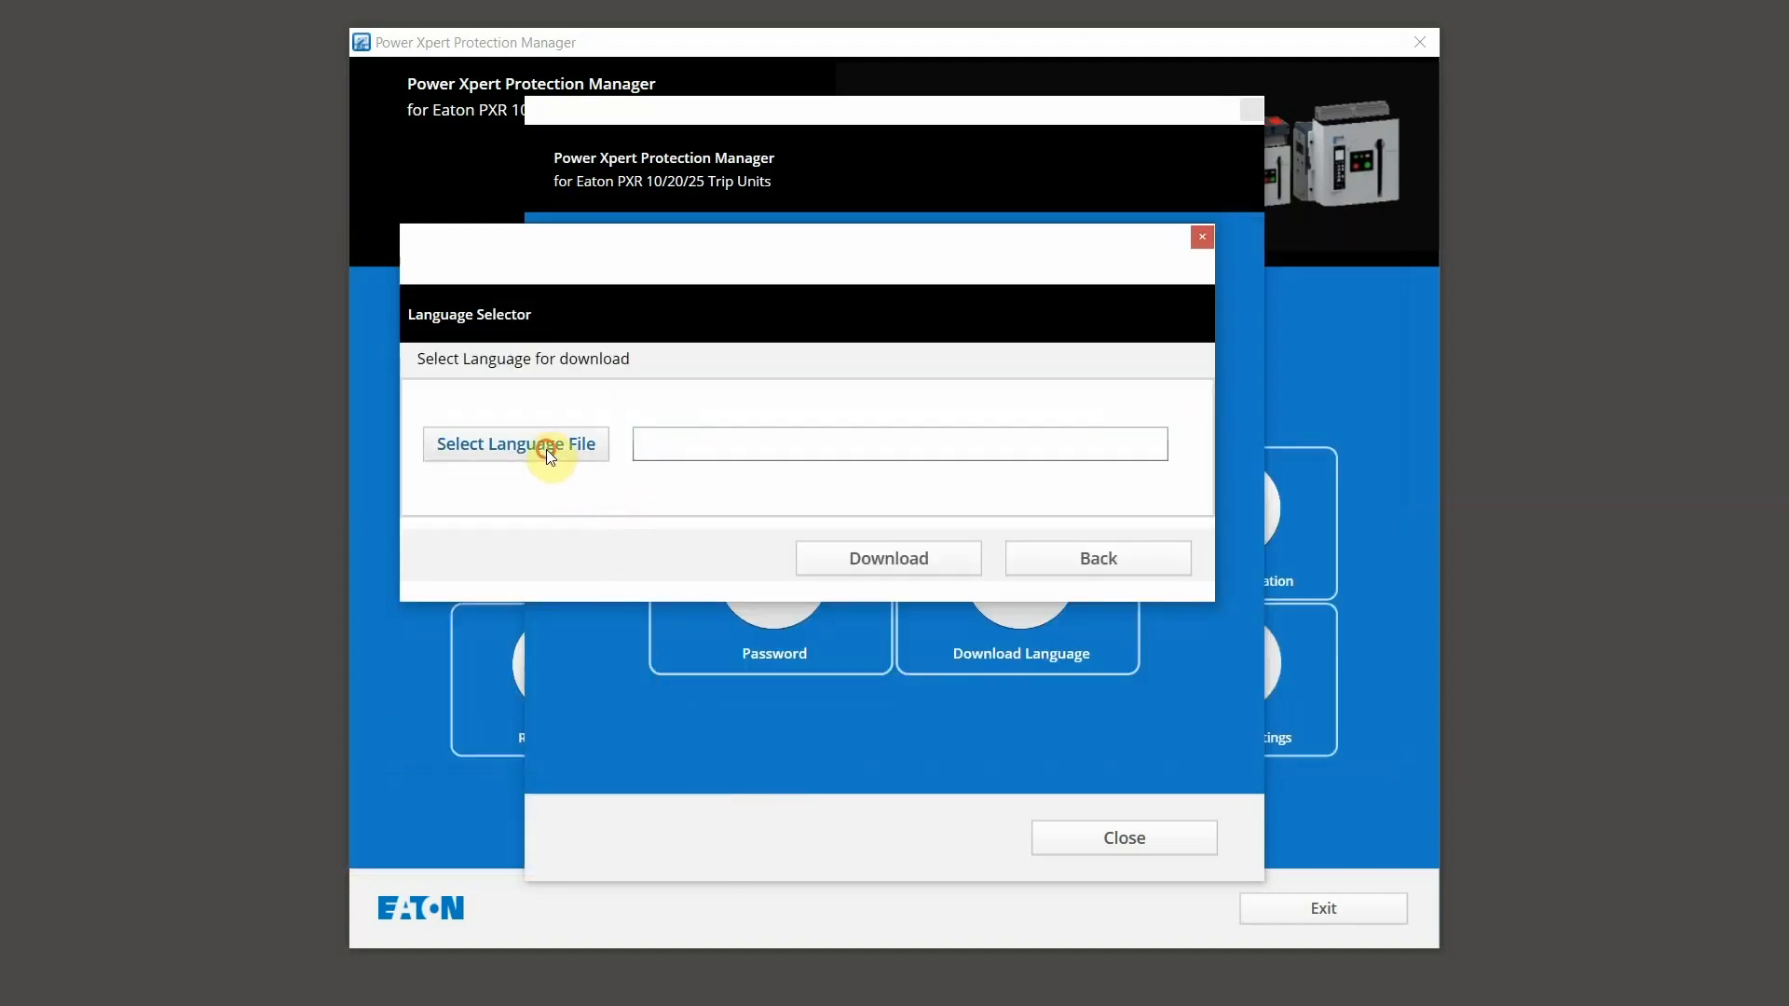
left_click(652, 416)
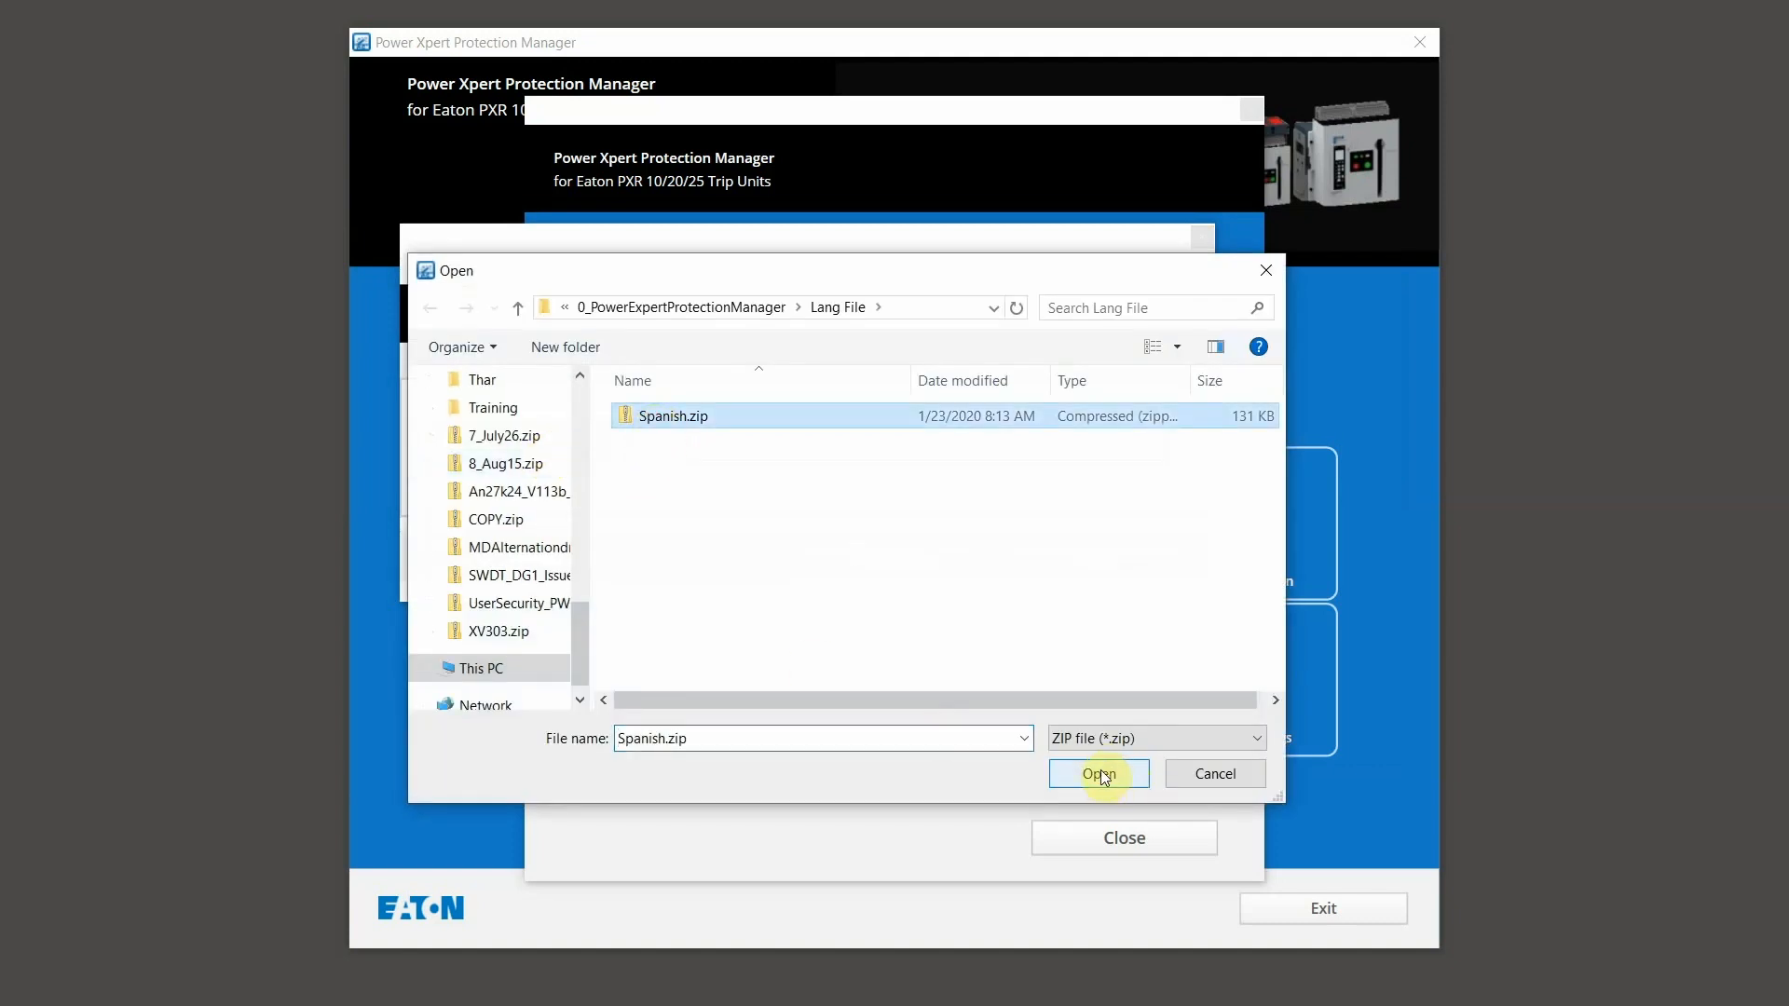
left_click(1102, 775)
left_click(907, 556)
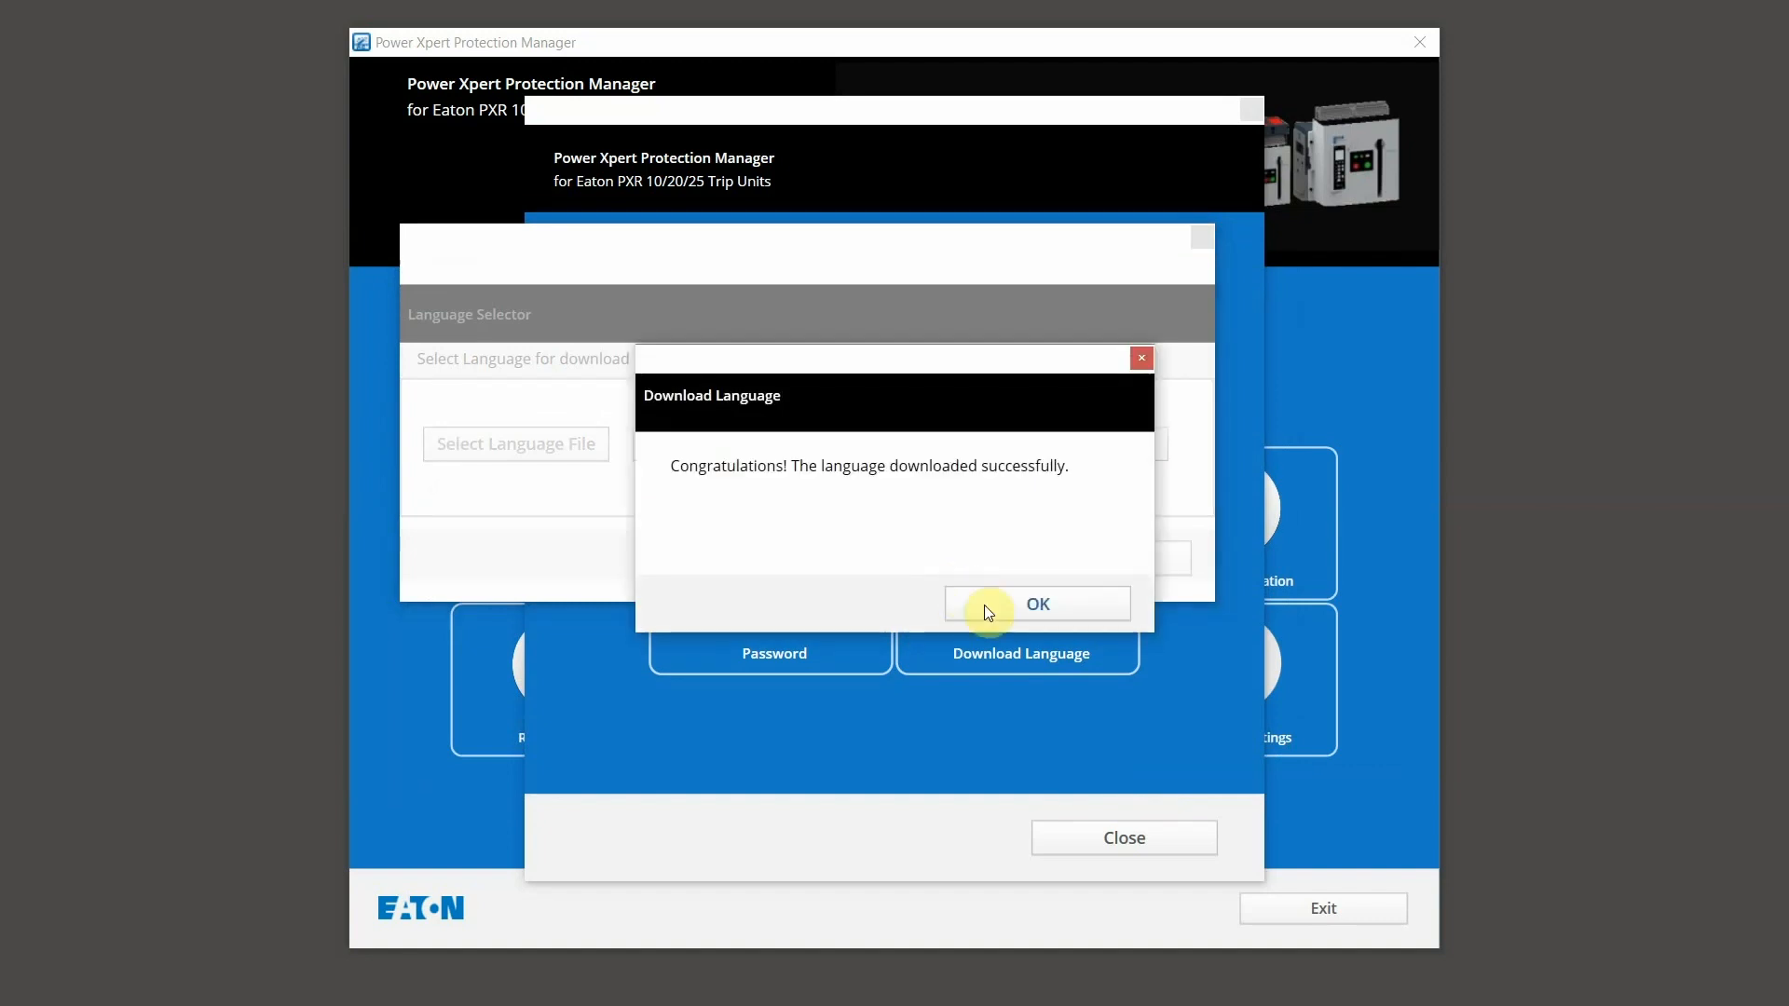
left_click(986, 606)
Step: Delete the Spanish language from the trip unit, leaving English and 中文
left_click(1065, 641)
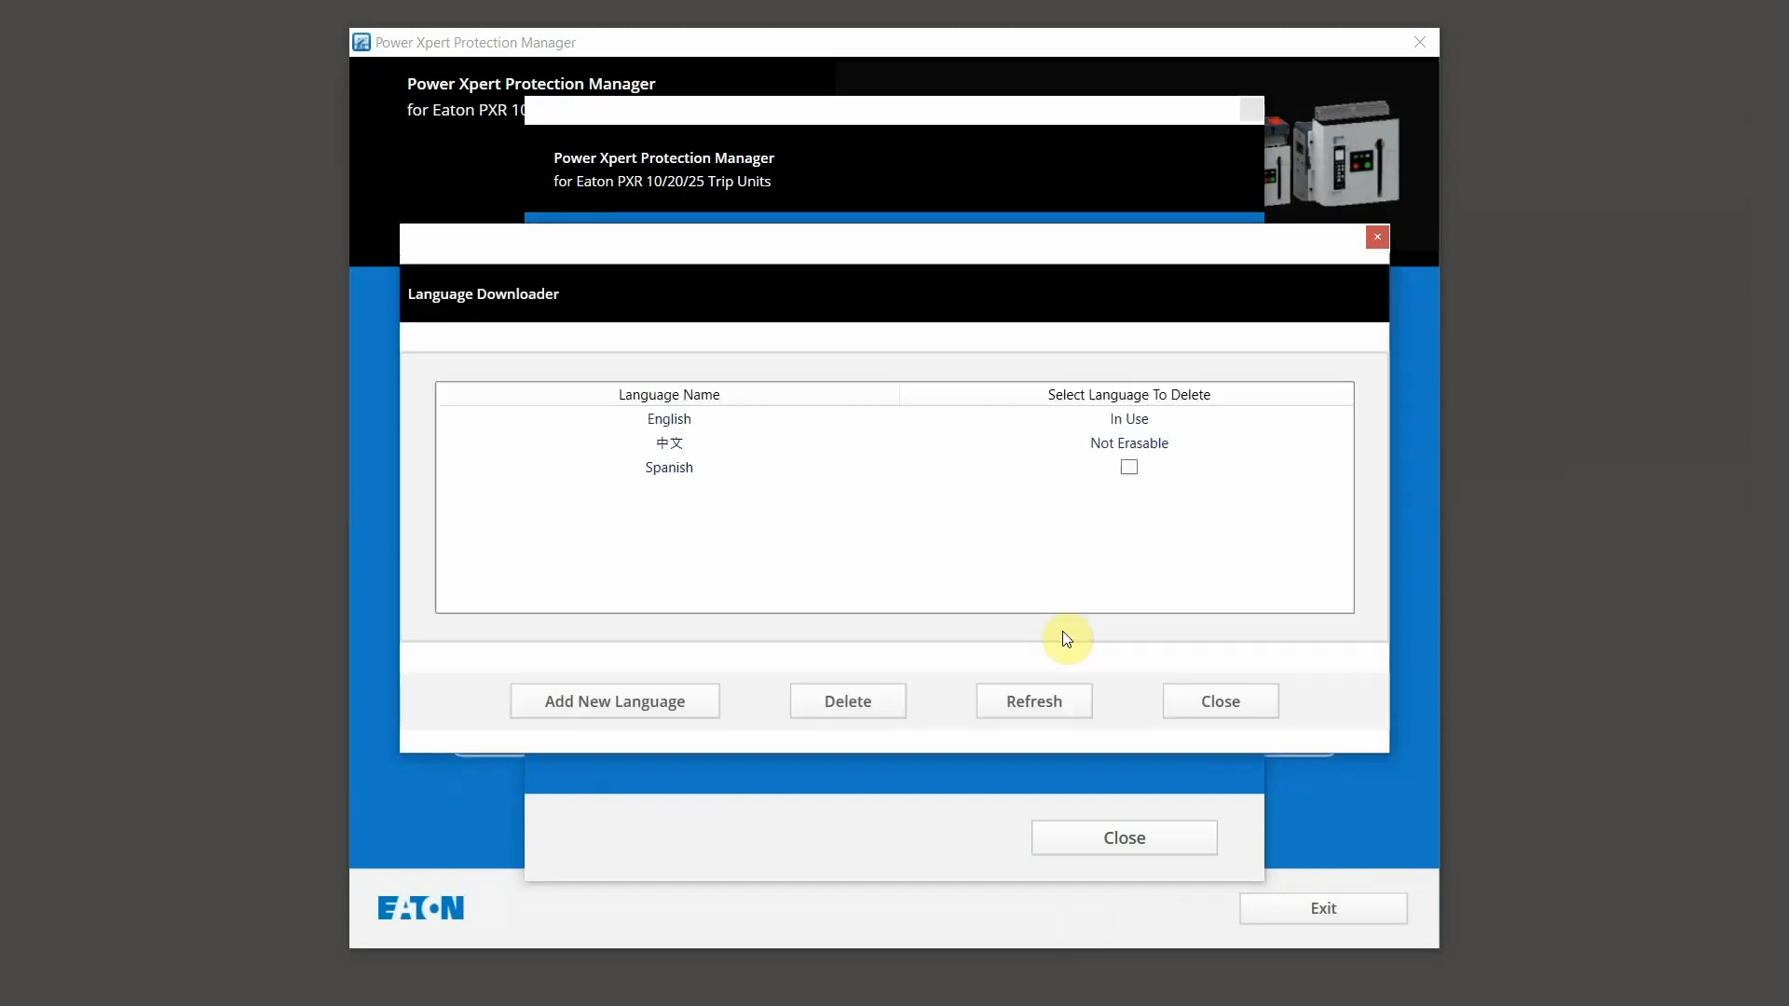
left_click(1130, 467)
left_click(857, 699)
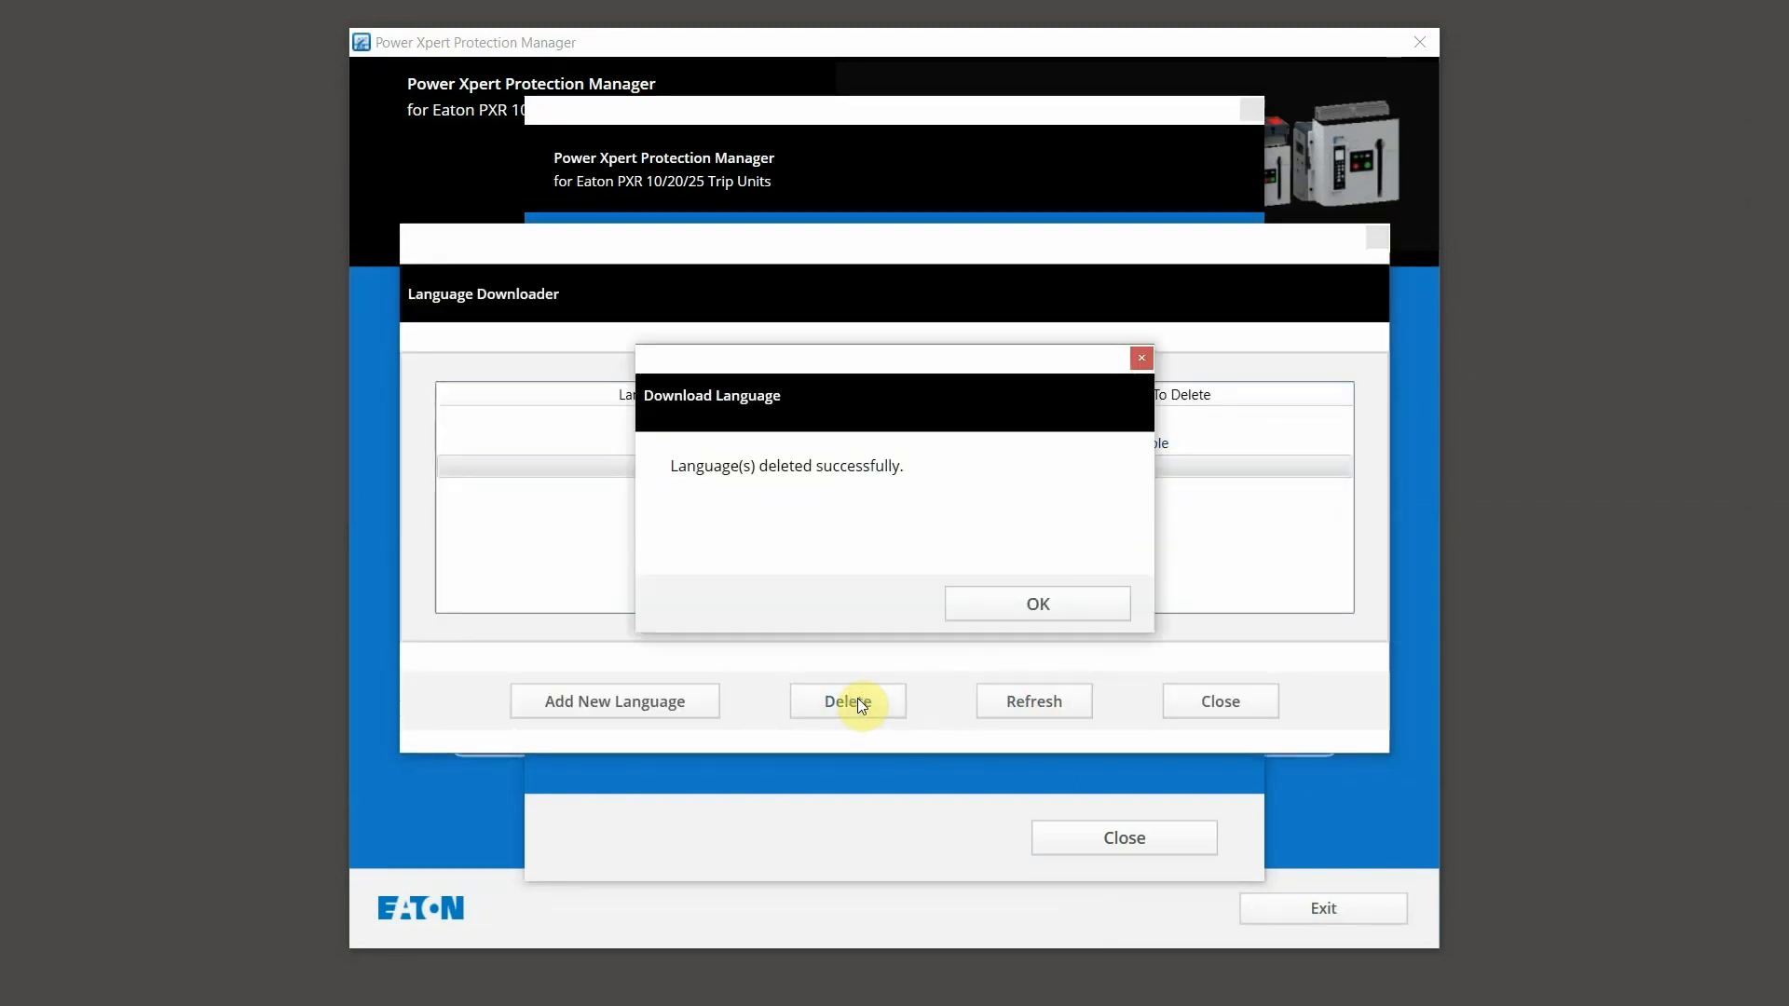
left_click(996, 598)
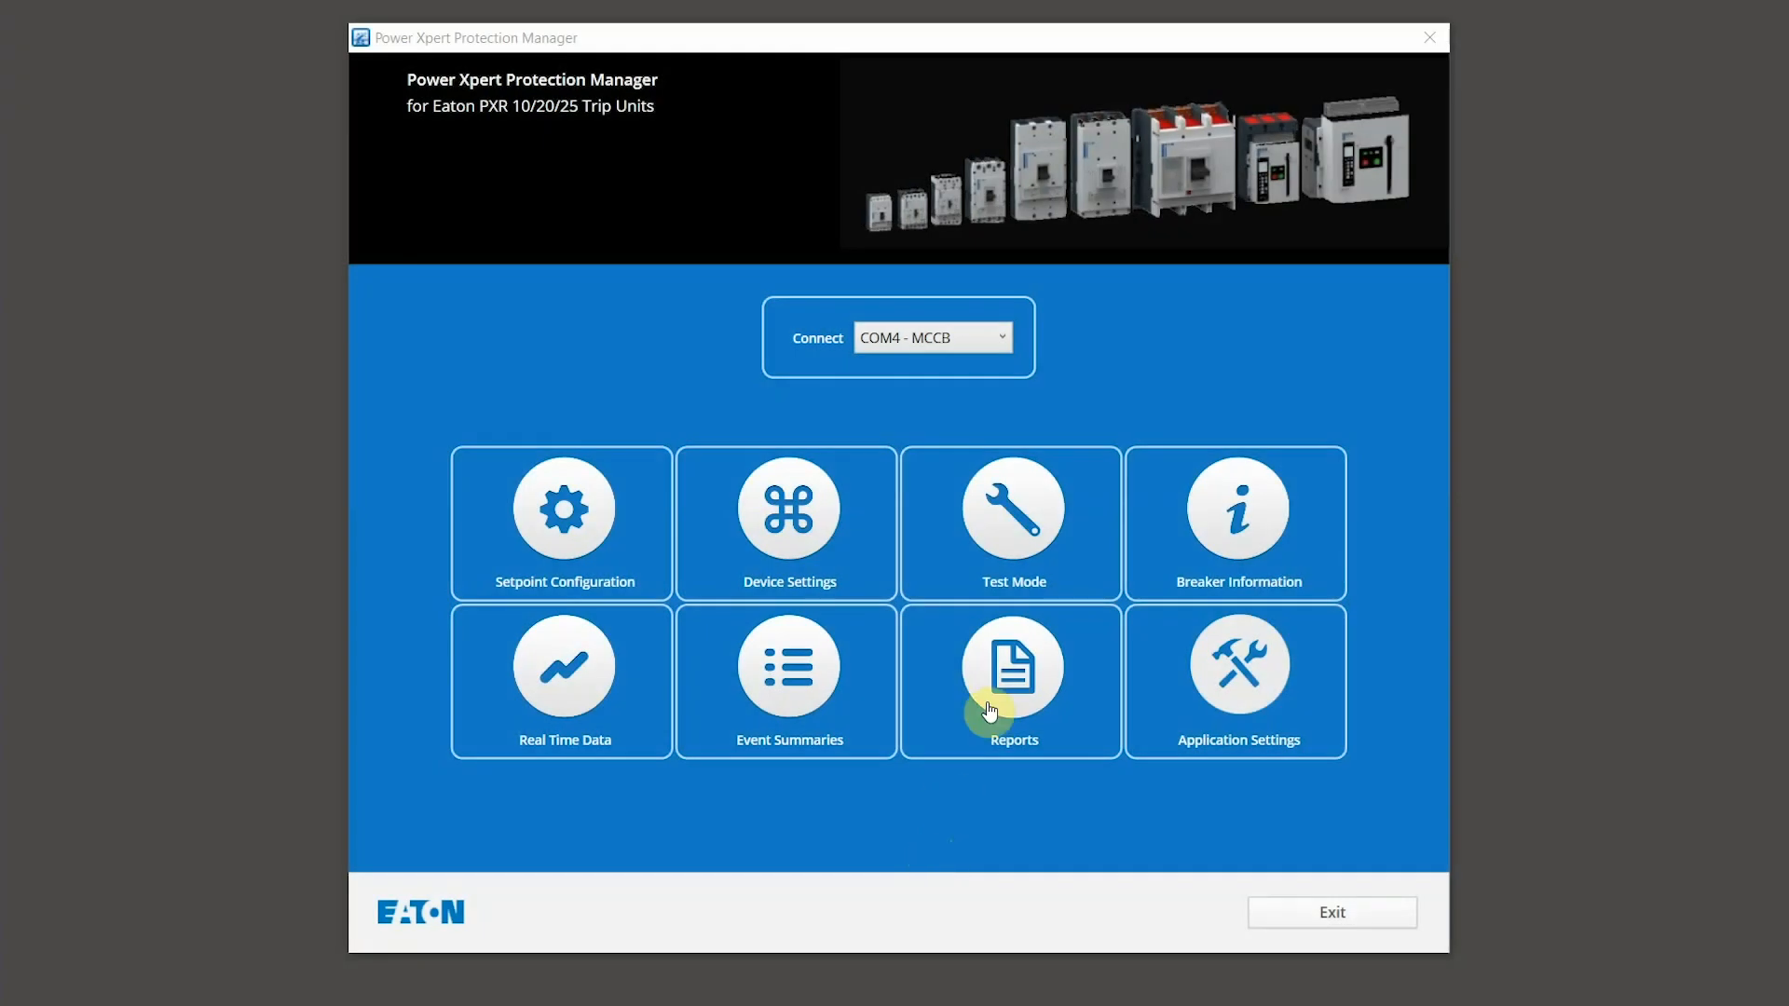
Step: Begin testing in Test Mode and select the Open Breaker test
left_click(1037, 529)
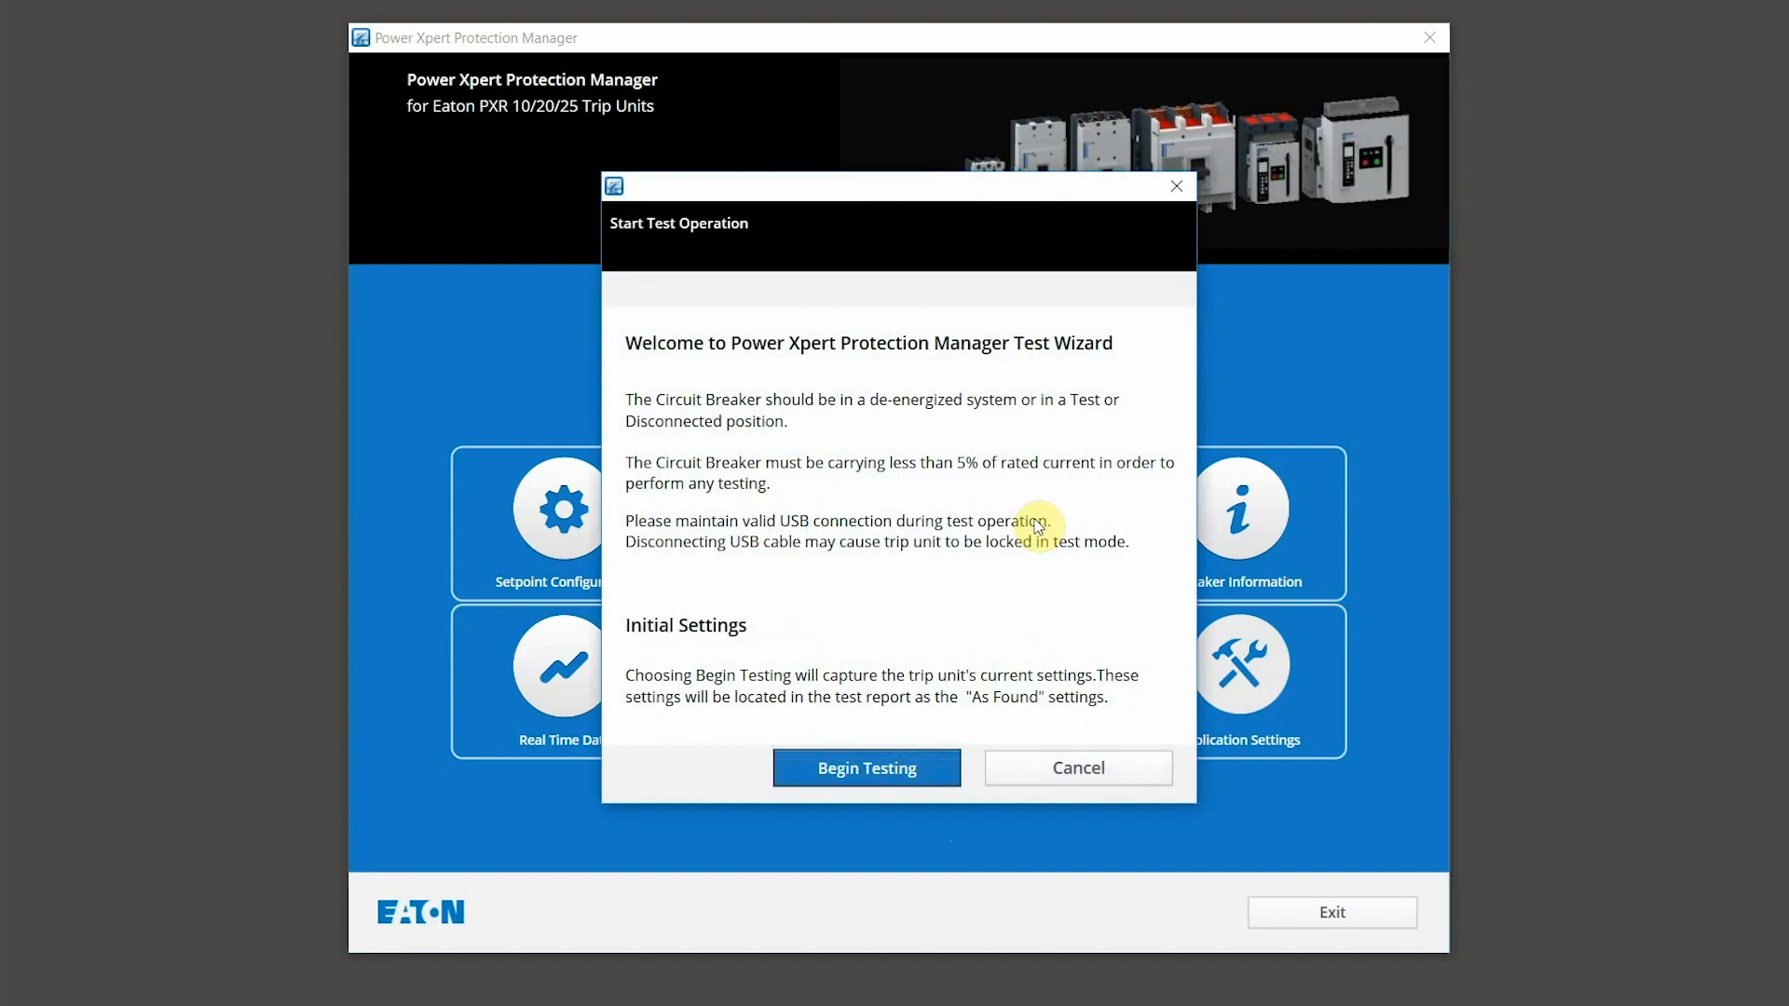
left_click(837, 766)
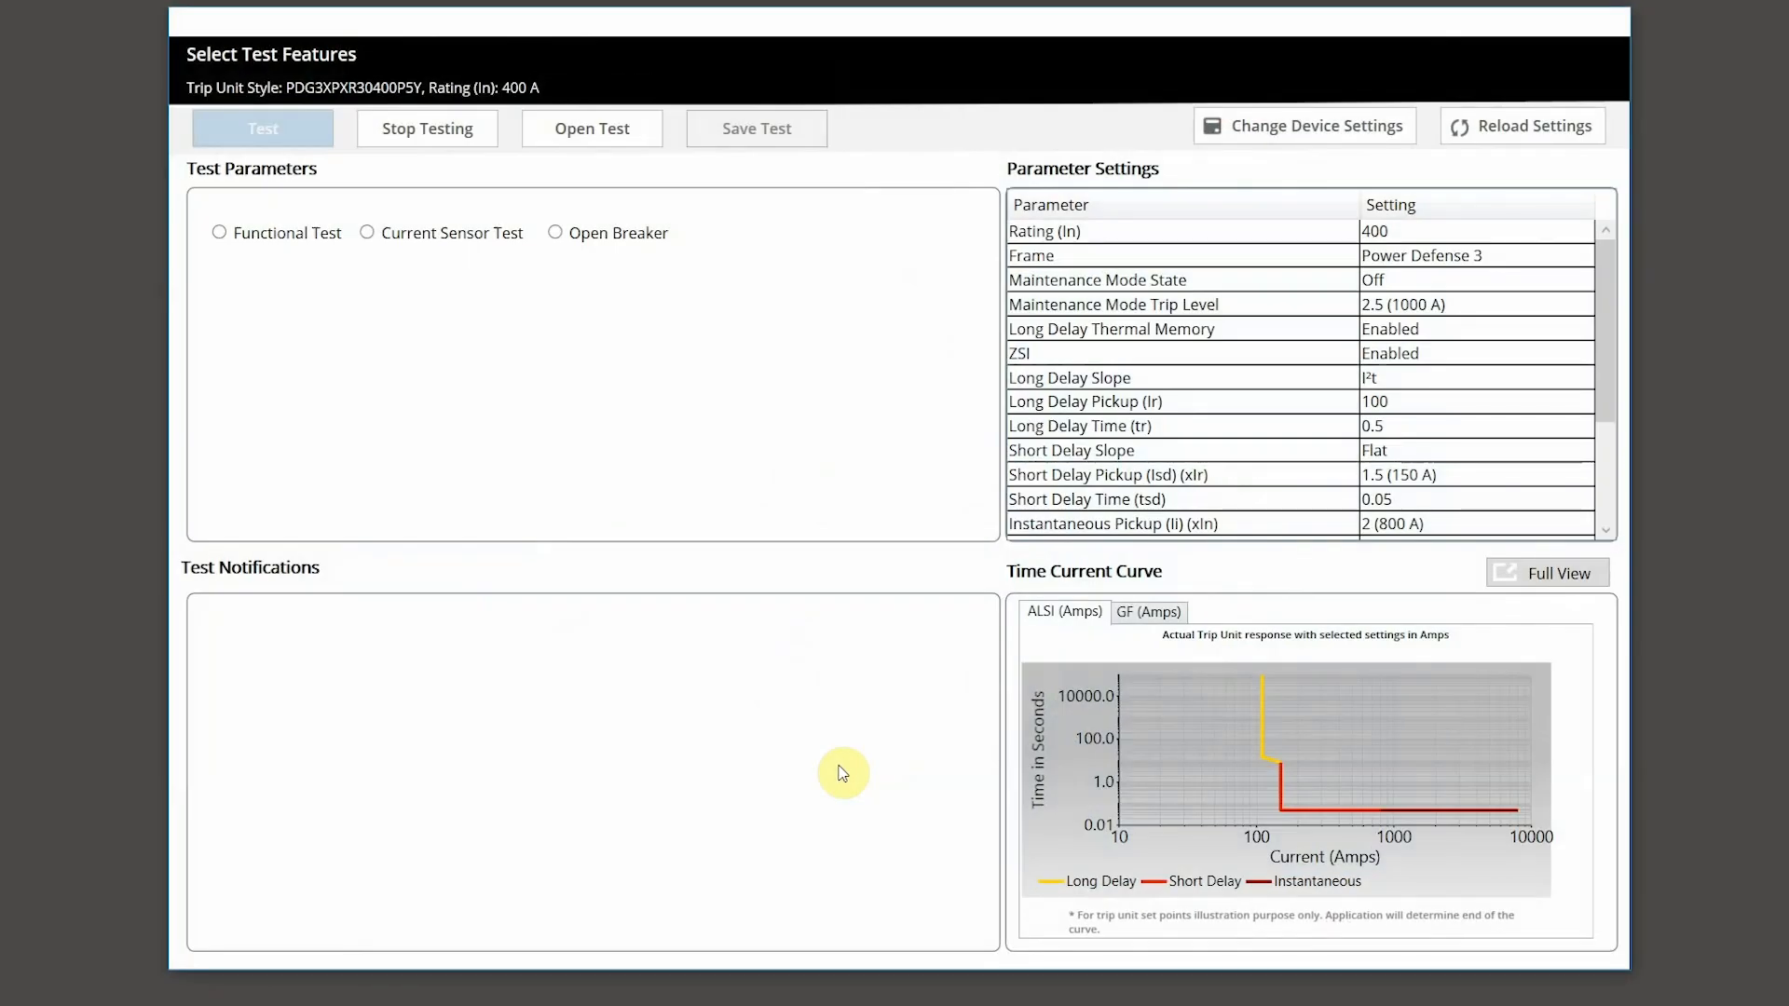
left_click(556, 233)
Step: Run the Open Breaker test with the trip unit password, then continue testing after the trip
left_click(264, 135)
left_click(997, 520)
type("****")
left_click(839, 638)
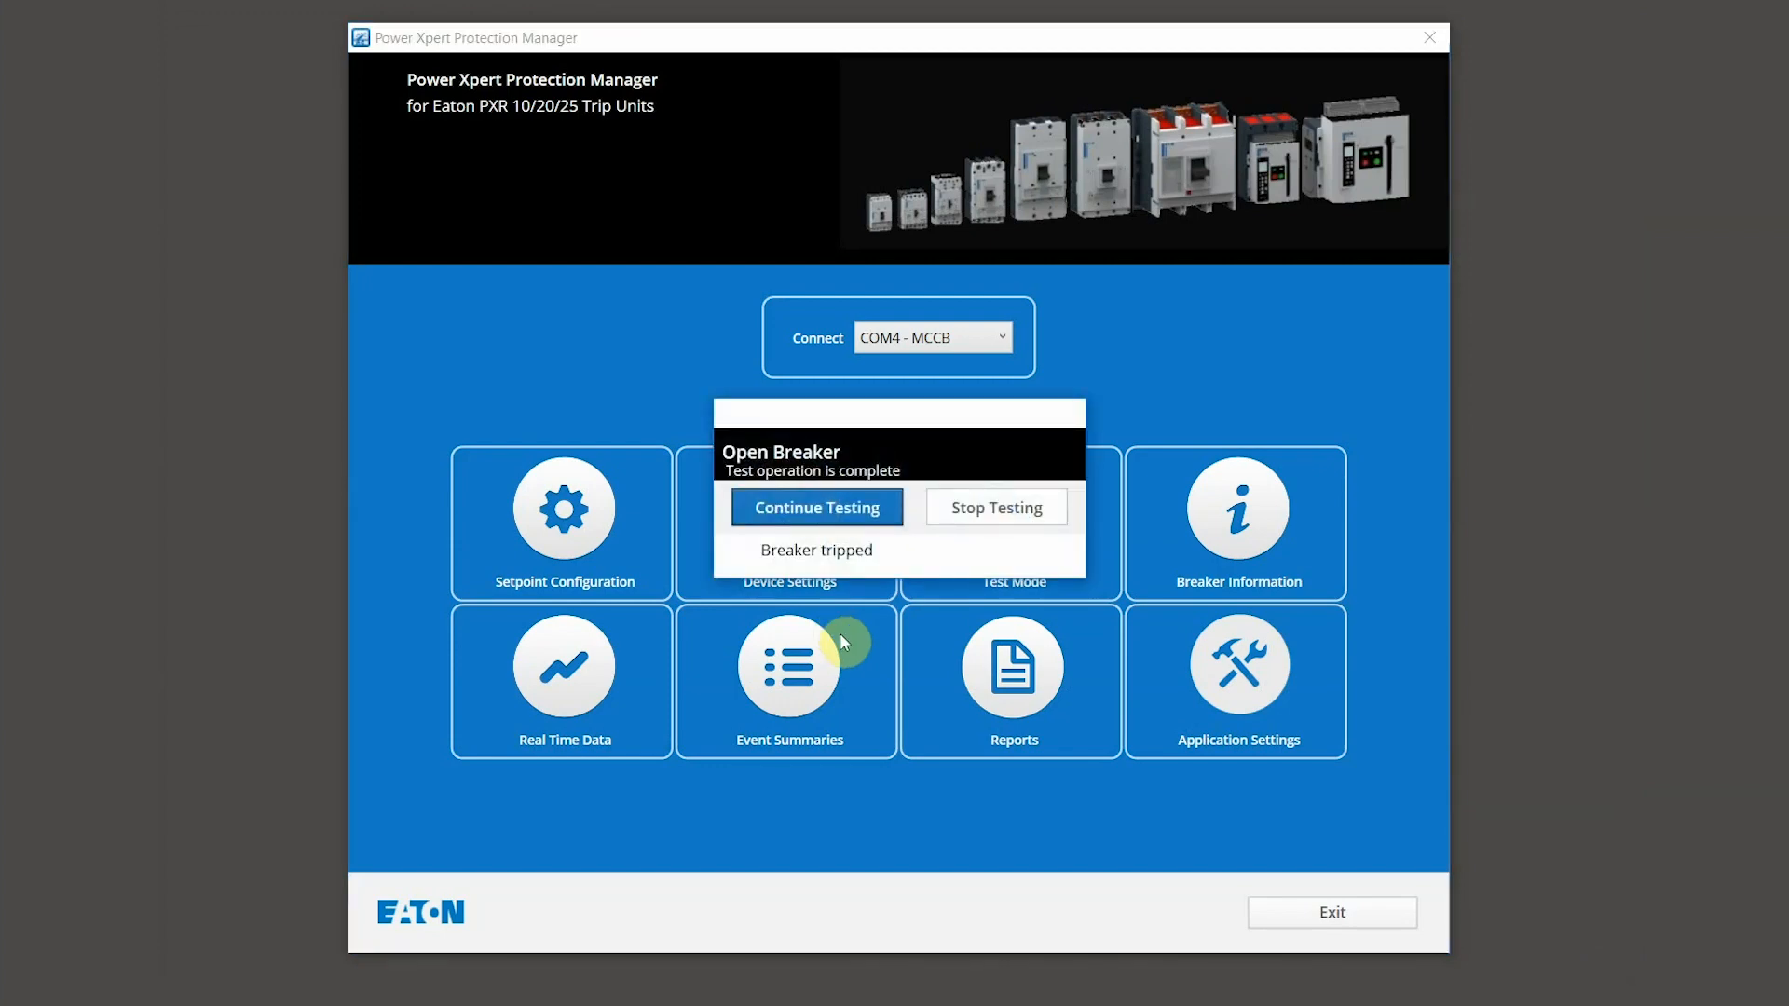
left_click(865, 511)
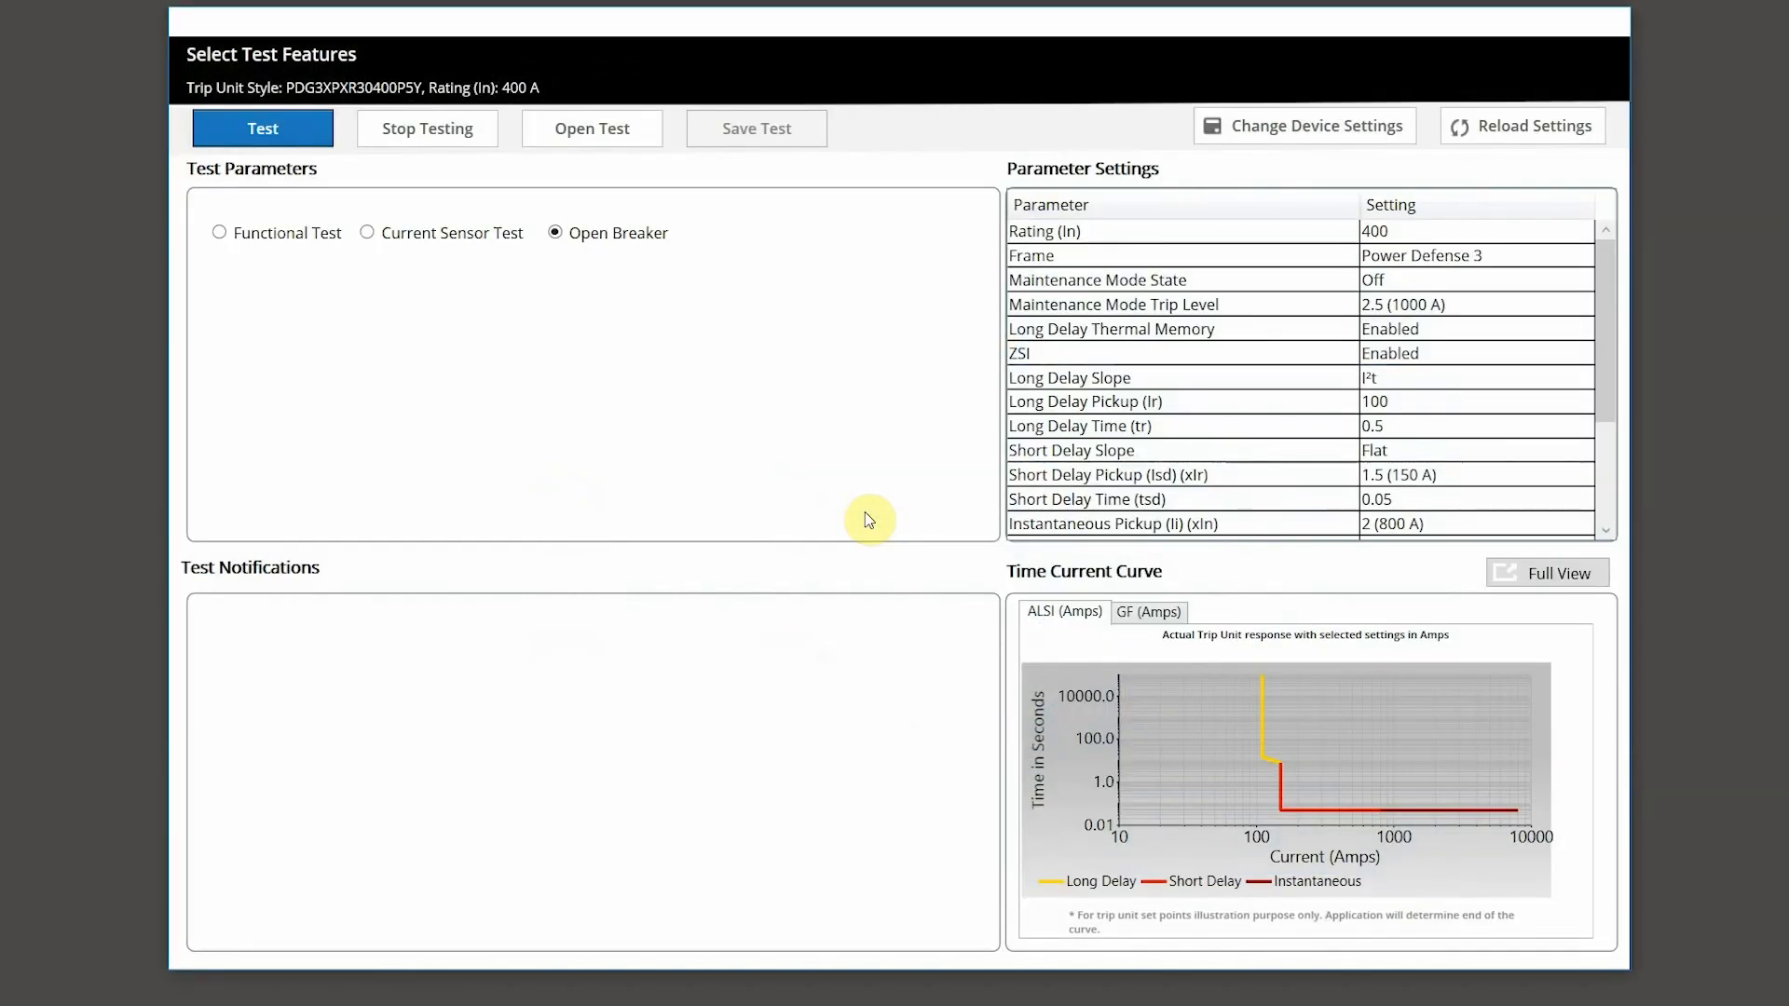
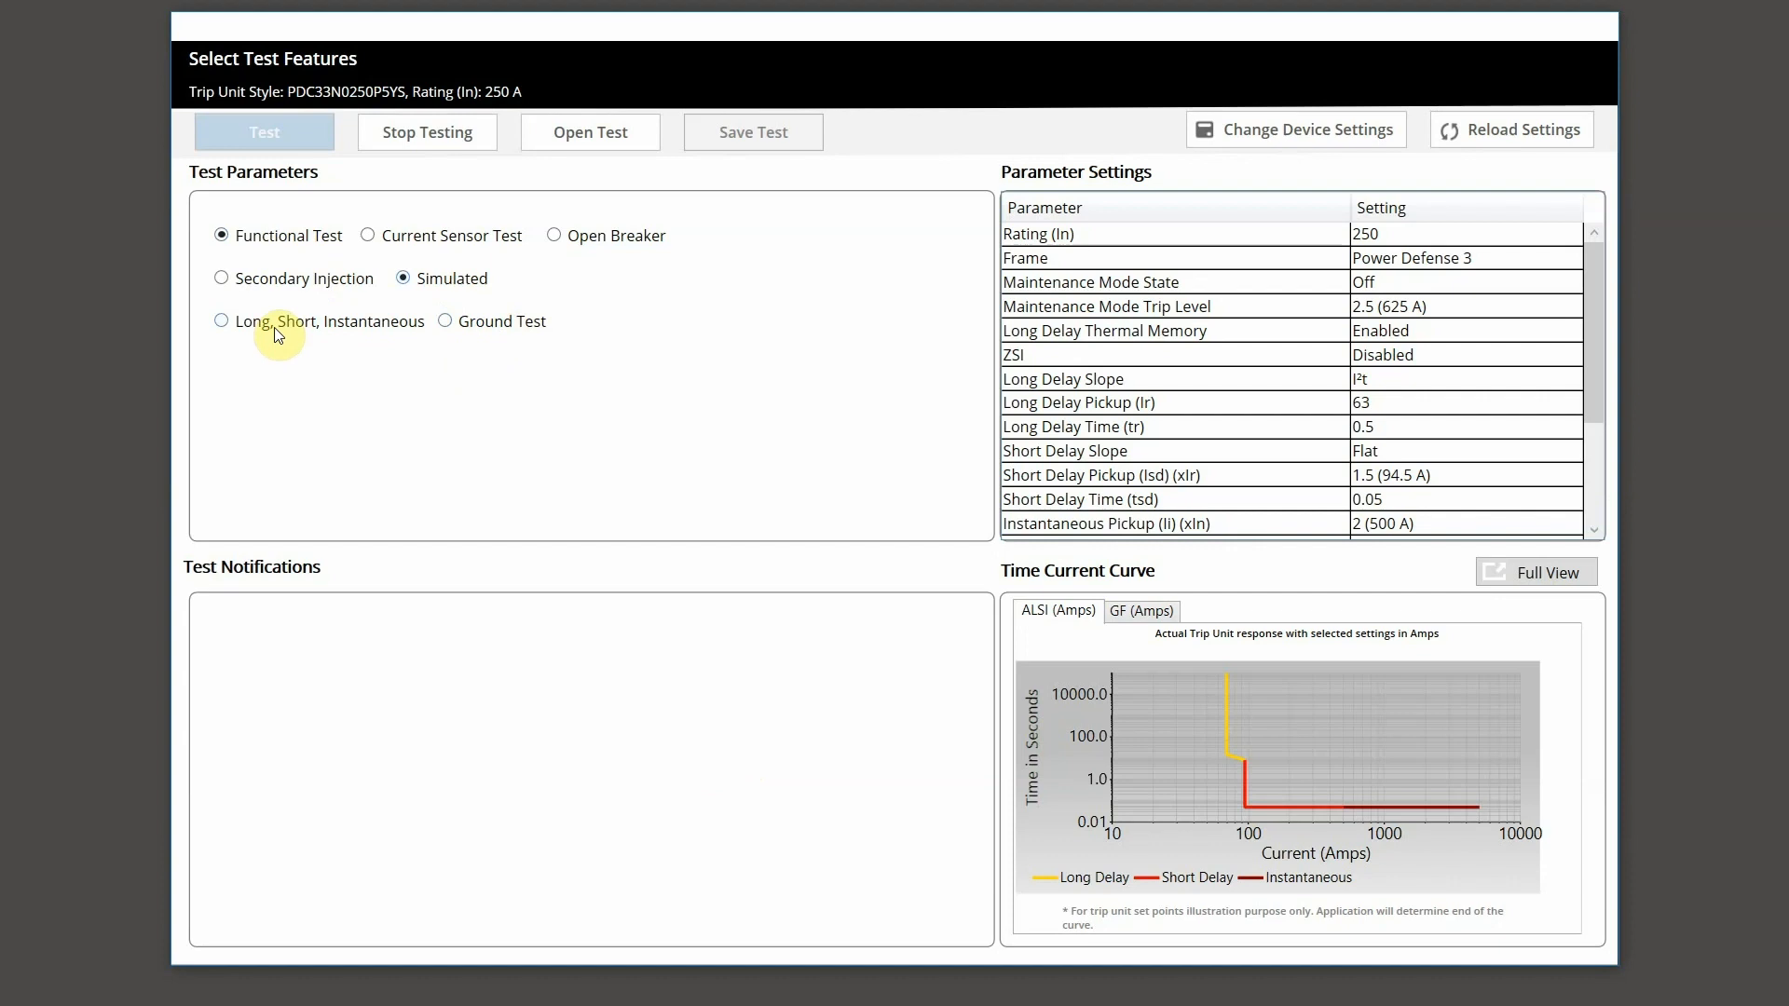
Step: Set a Long, Short, Instantaneous test on L1 Phase A at 1200 A (19.05 xIr, 4.80 xIn) with No Trip
left_click(279, 334)
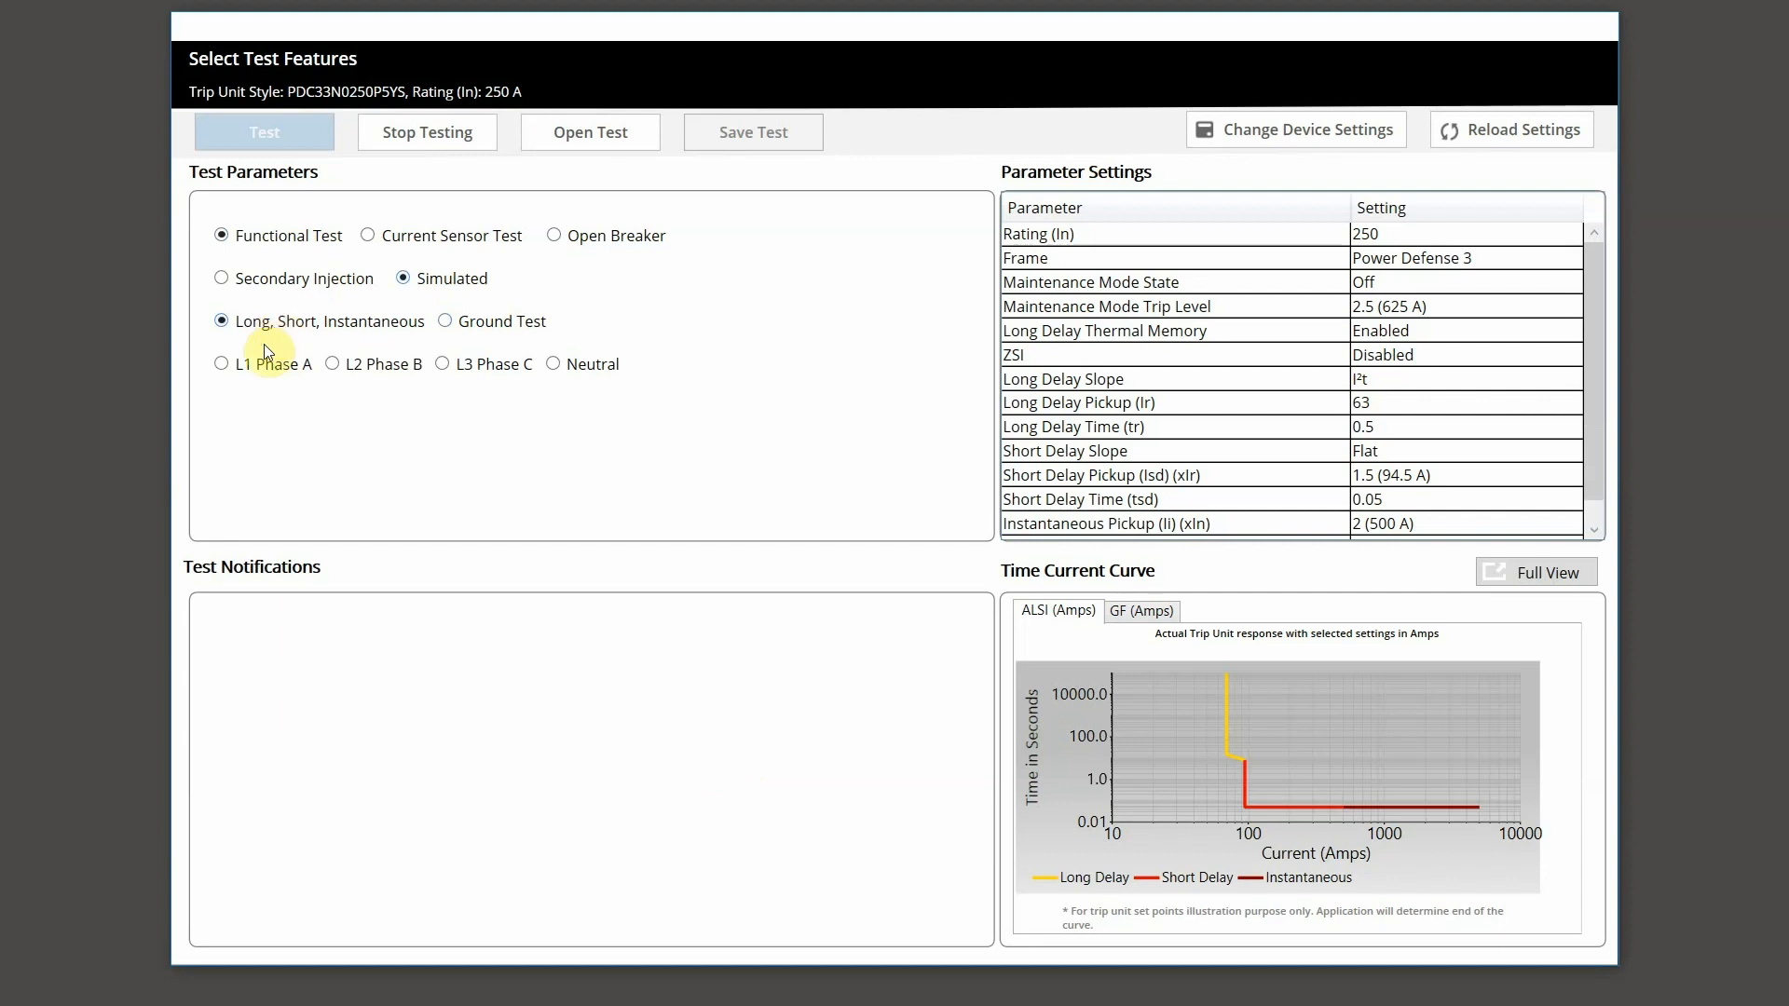
left_click(258, 365)
left_click(259, 400)
left_click_drag(259, 400, 310, 402)
type("1200")
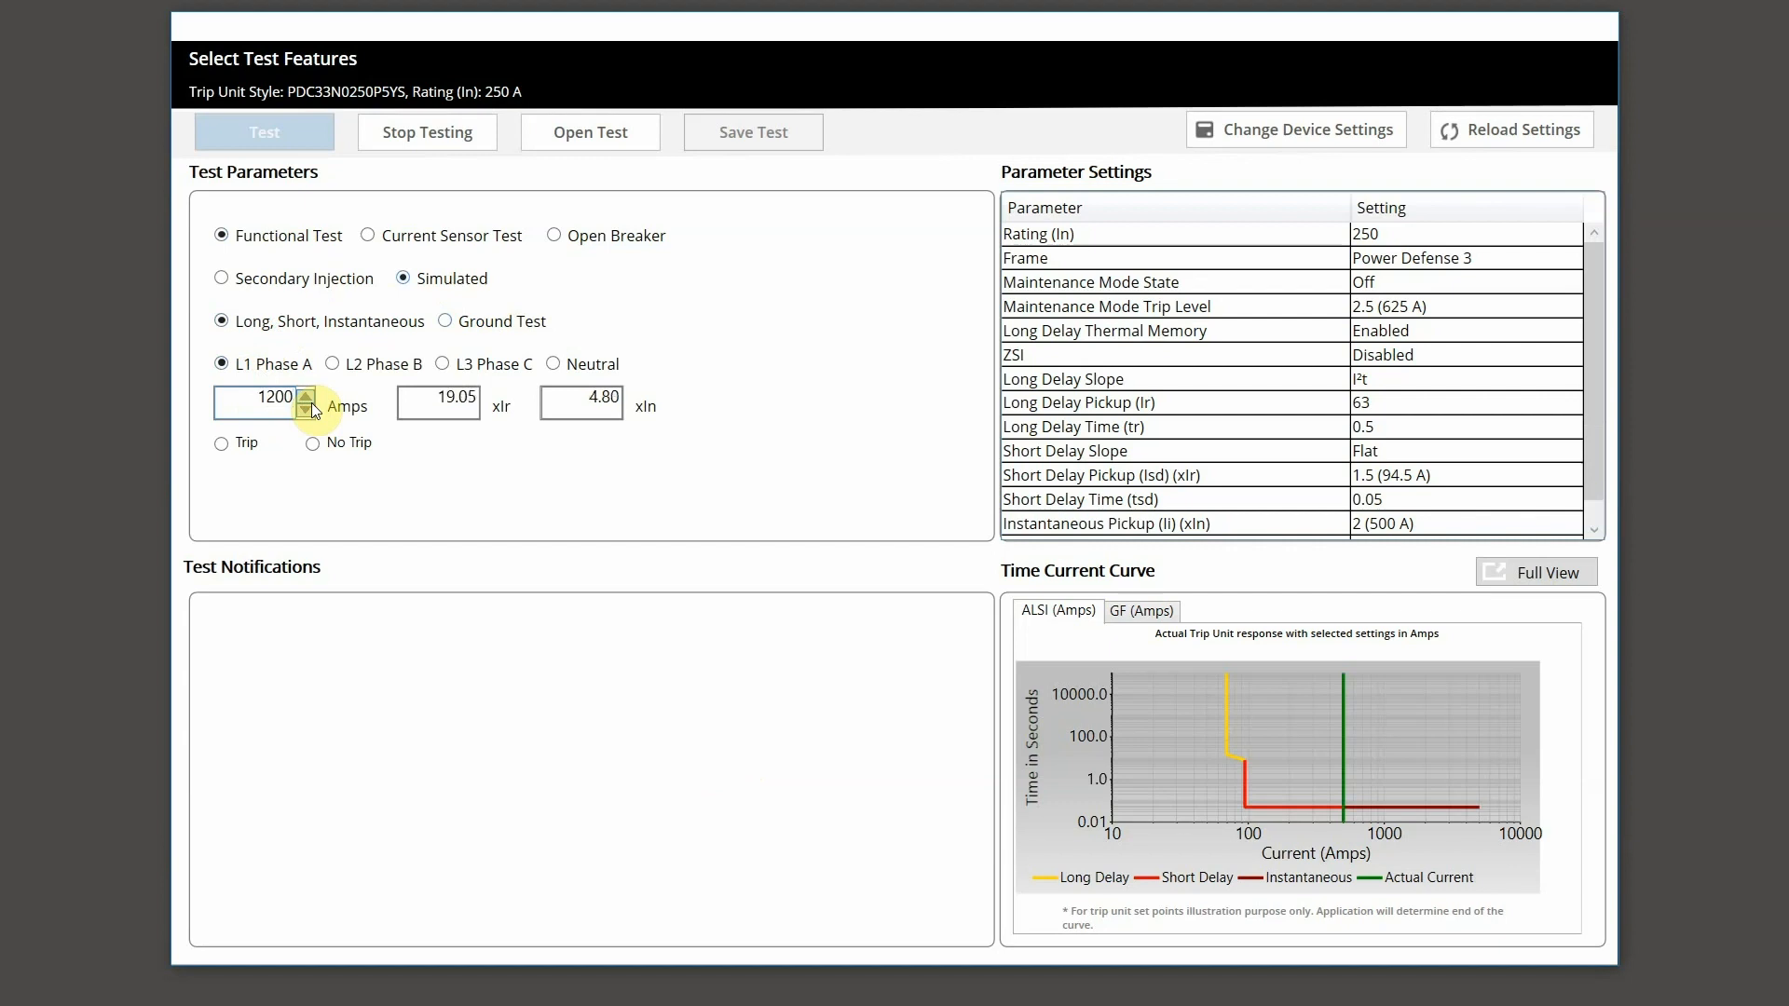
left_click(311, 443)
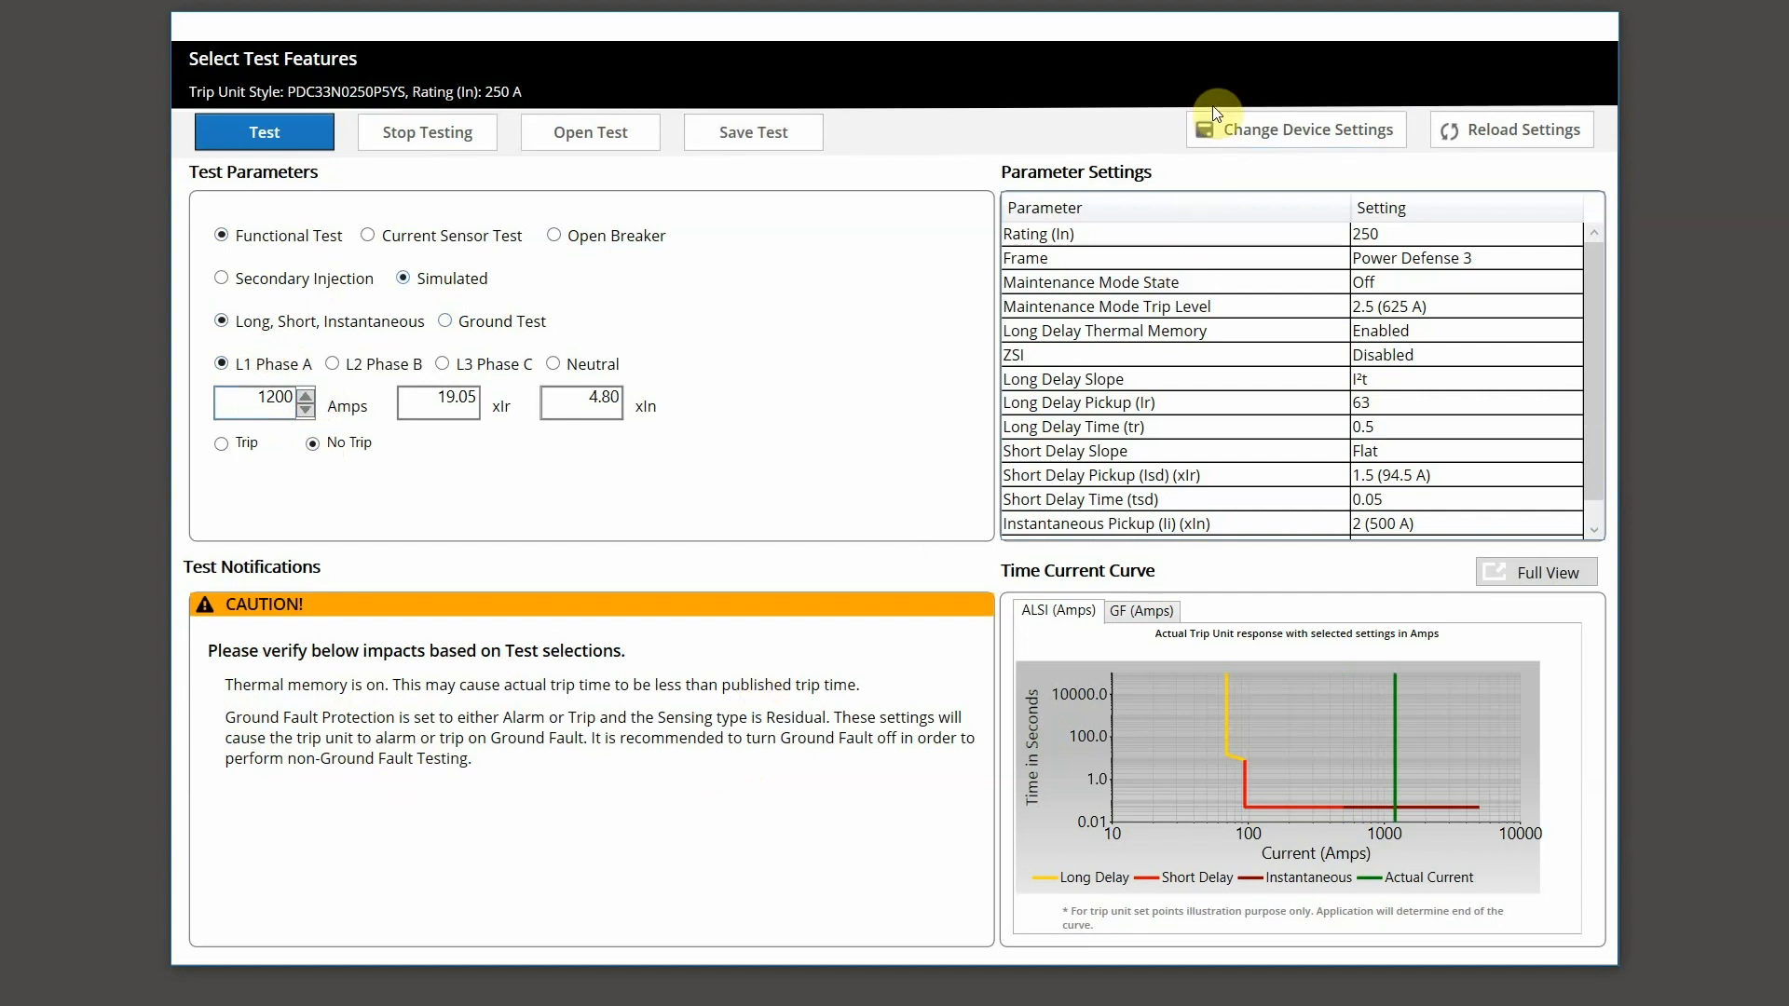
Step: In the trip unit's device settings, disable the Protection thermal memory option
left_click(1245, 132)
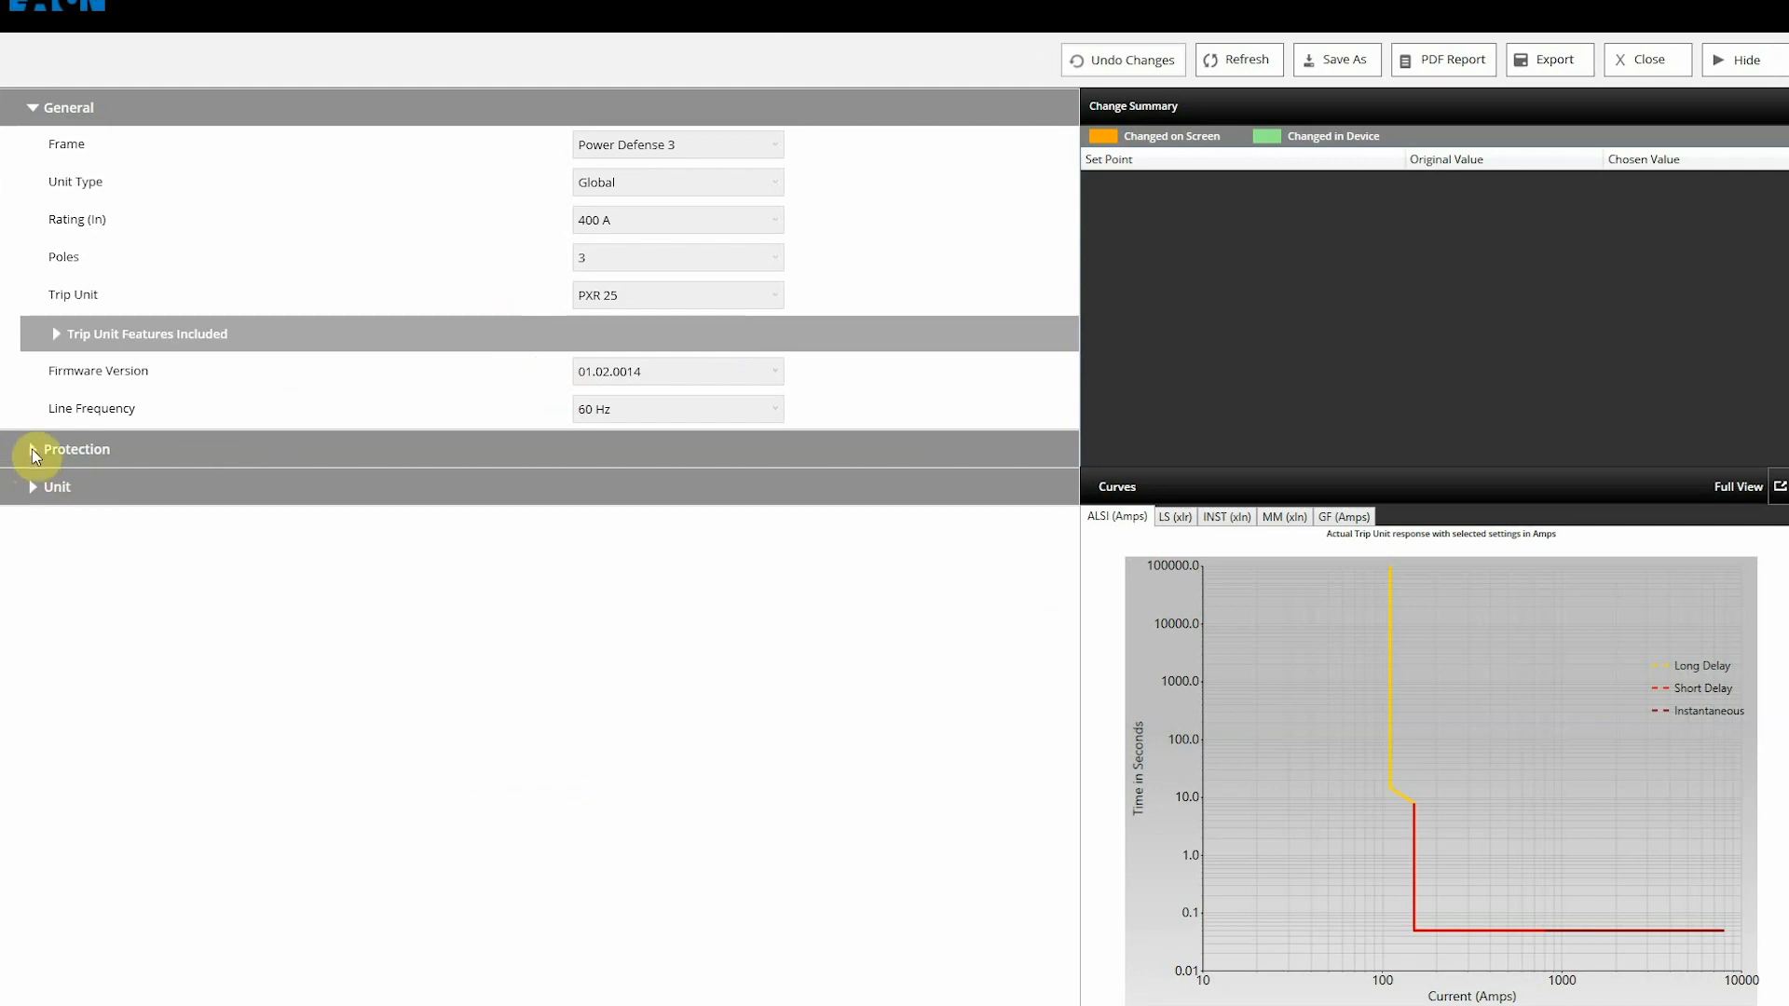
left_click(32, 449)
left_click(48, 367)
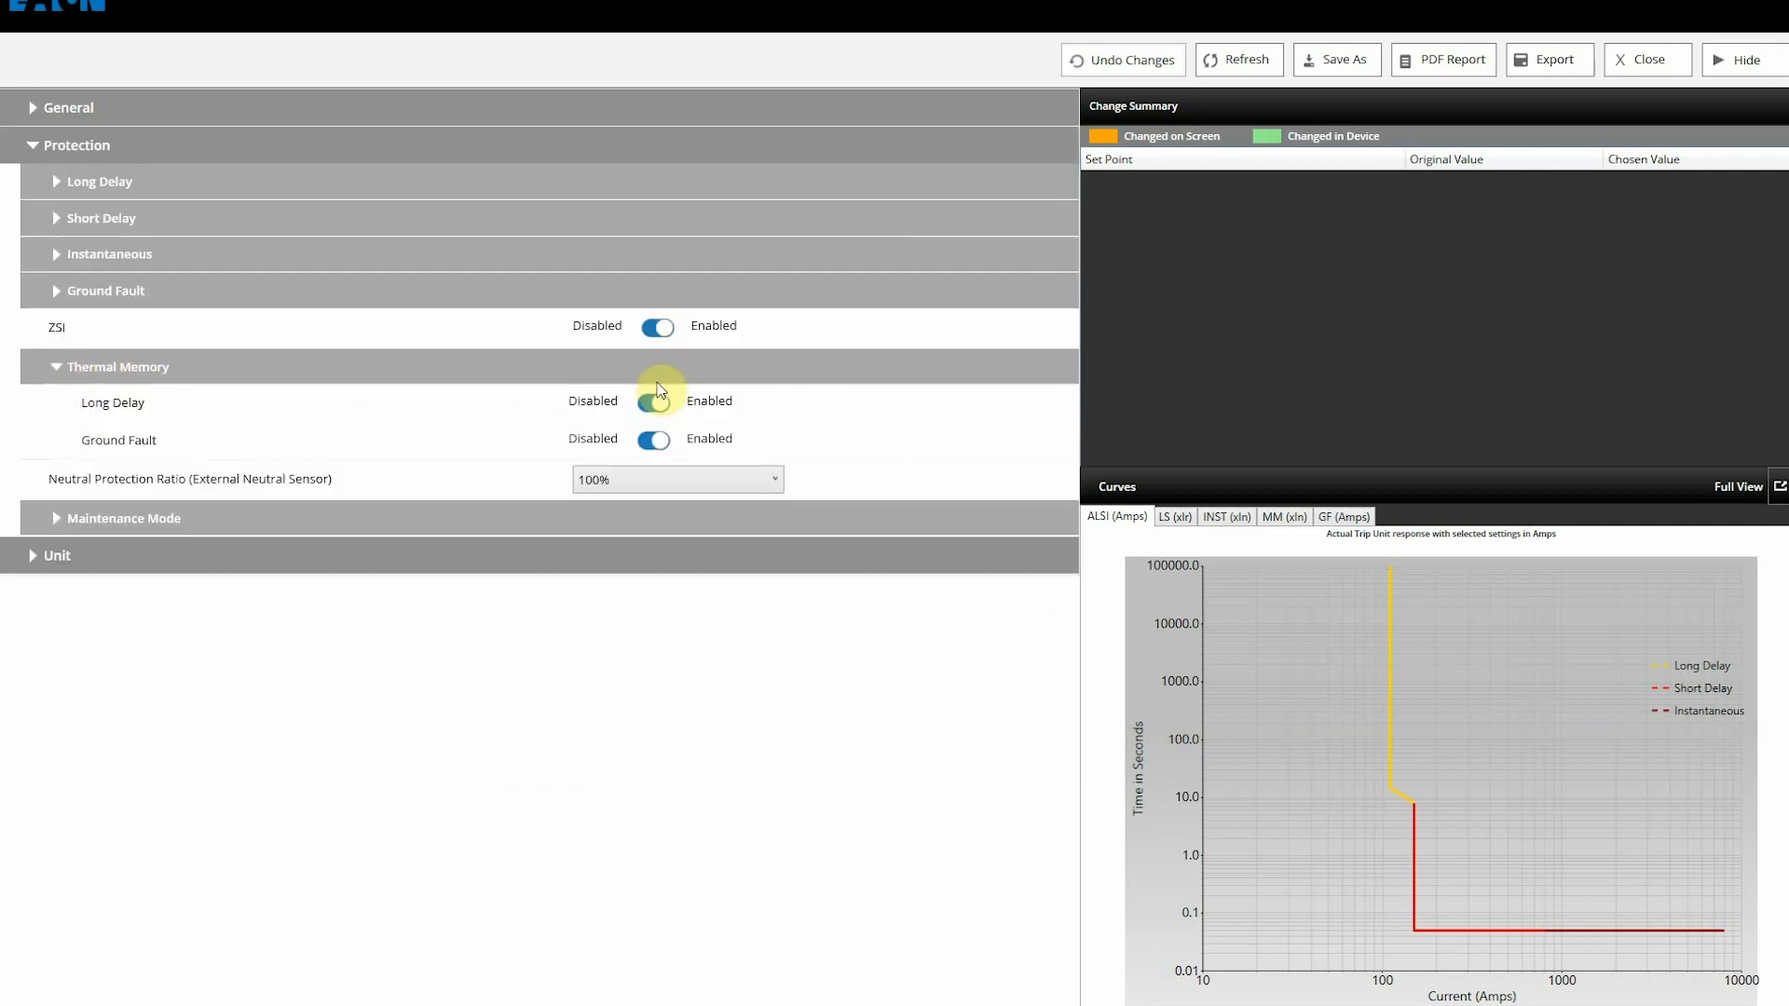
left_click(653, 401)
Step: Set the Ground Fault action to Off
left_click(652, 439)
left_click(55, 292)
left_click(631, 364)
left_click(615, 471)
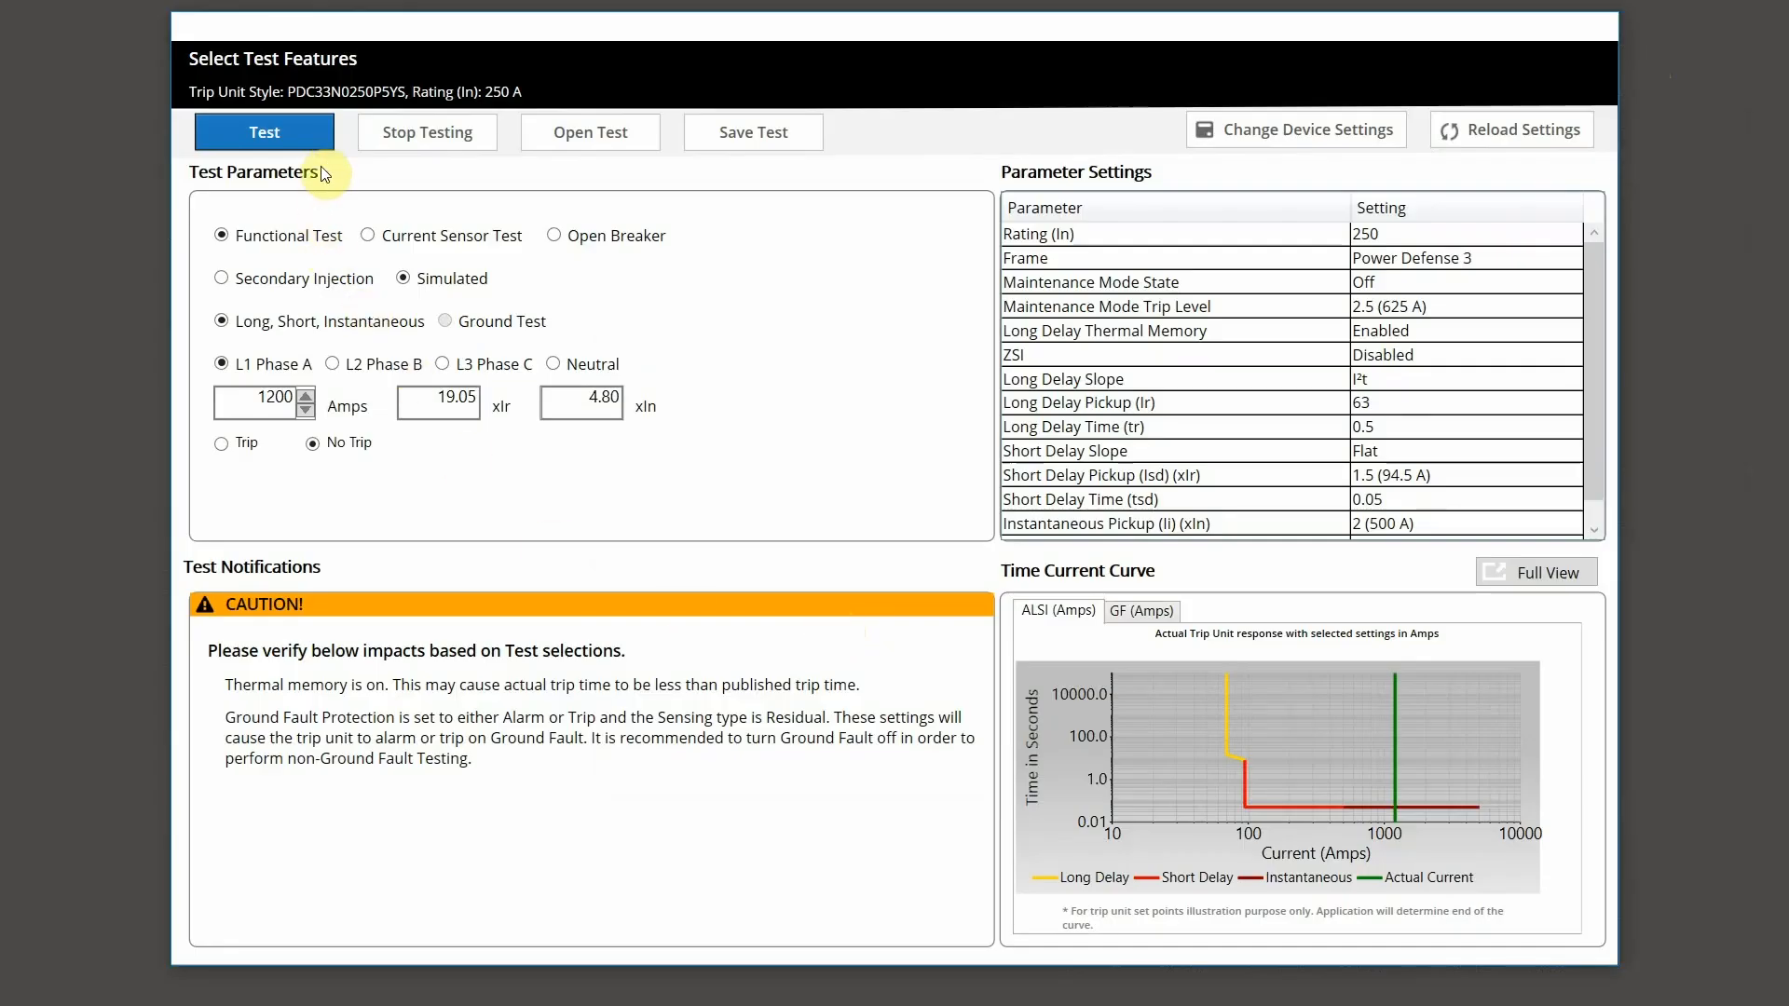
Step: Run the 1200 A simulated test, confirm the 34 ms instantaneous pass, and continue testing
left_click(305, 140)
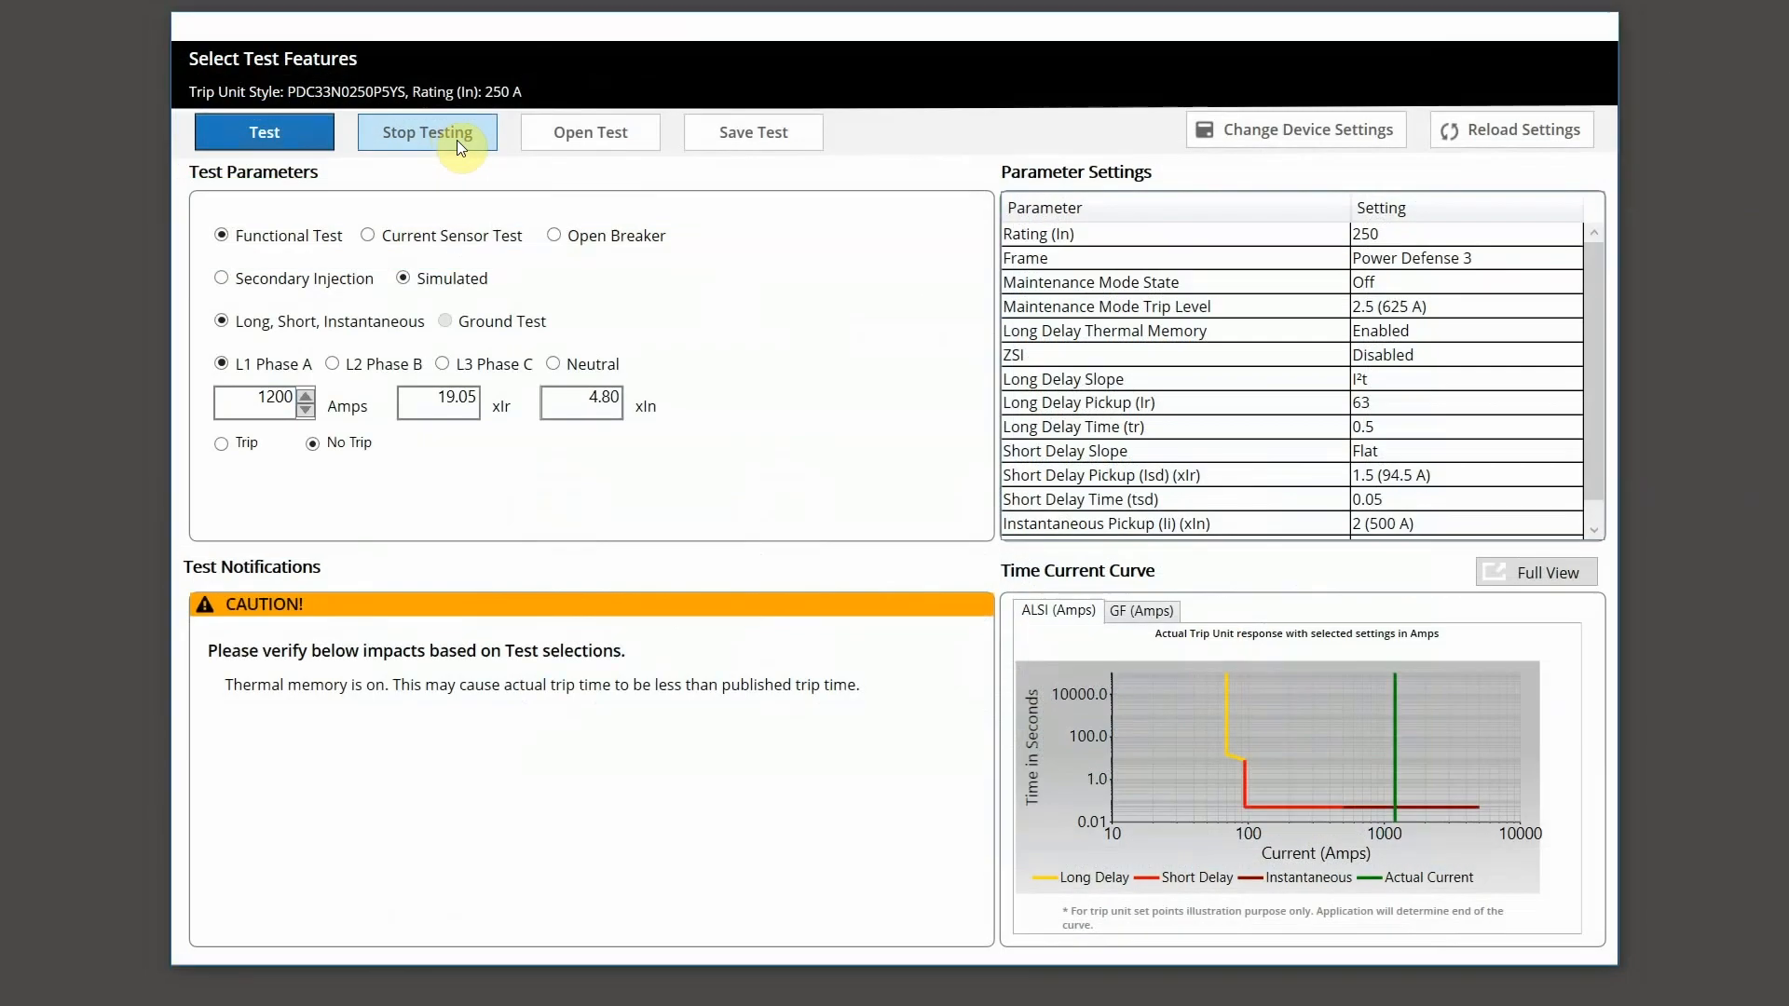
left_click(457, 140)
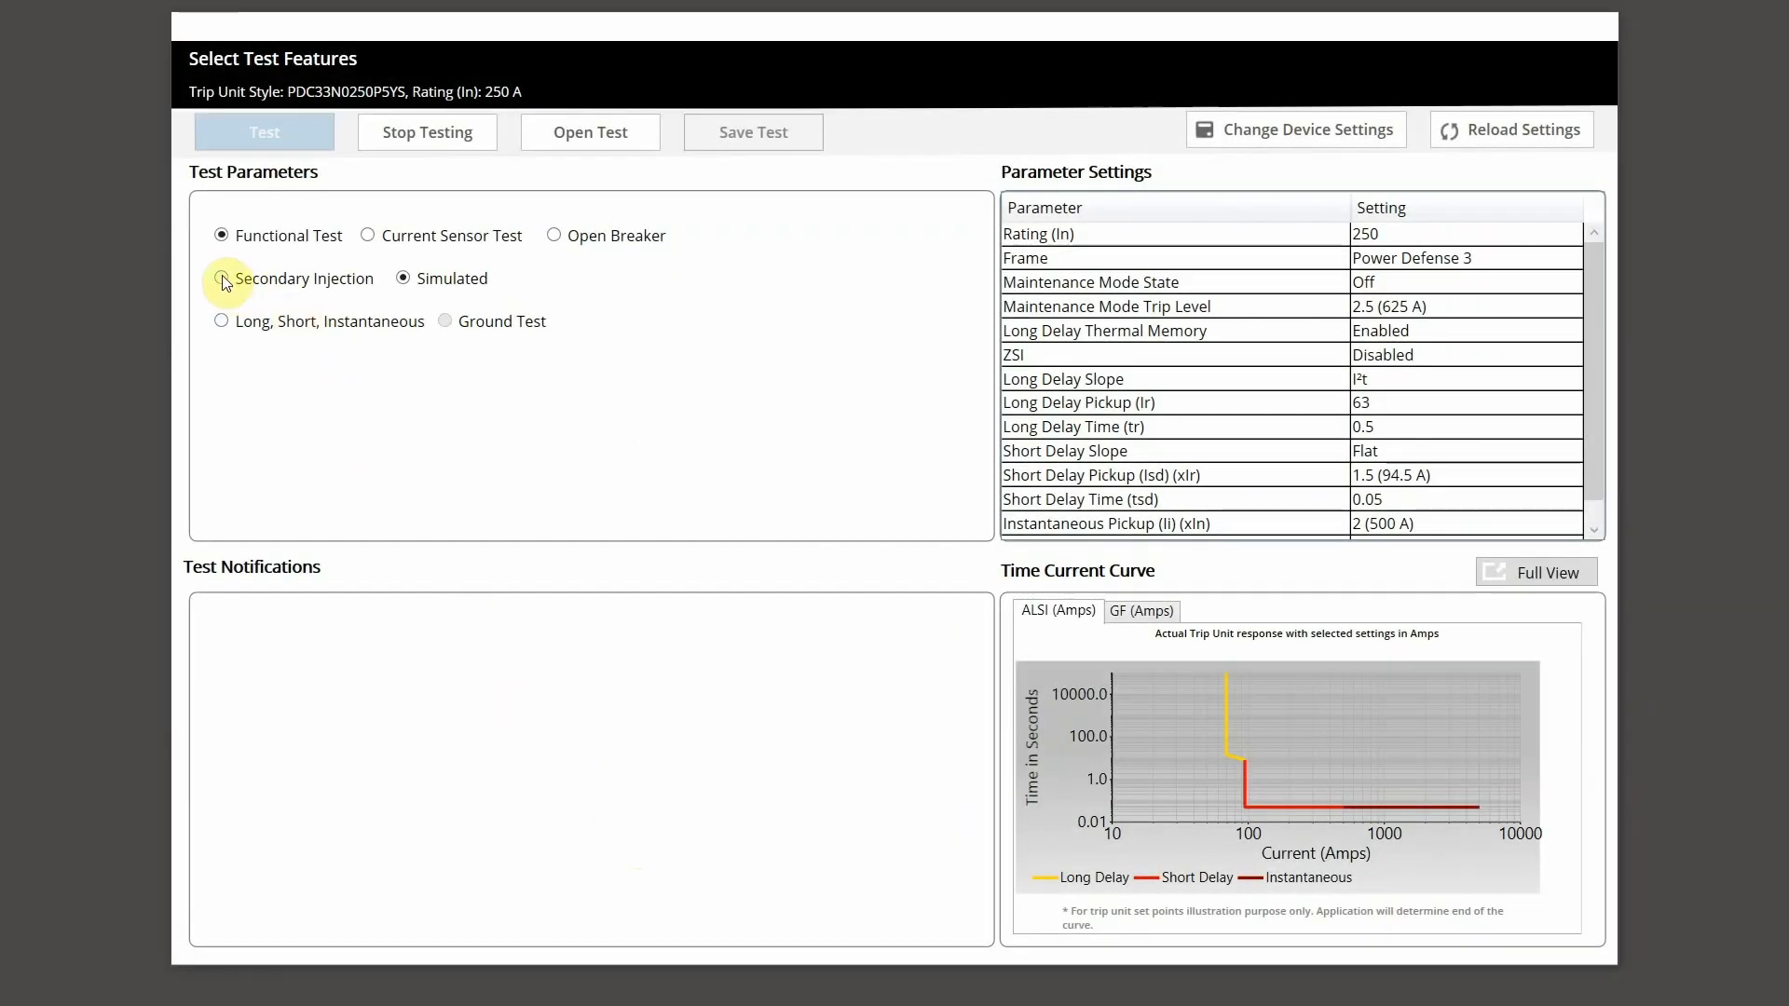
Step: Set a secondary-injection Long, Short, Instantaneous test on L1 Phase A at 1200 A with No Trip
left_click(222, 278)
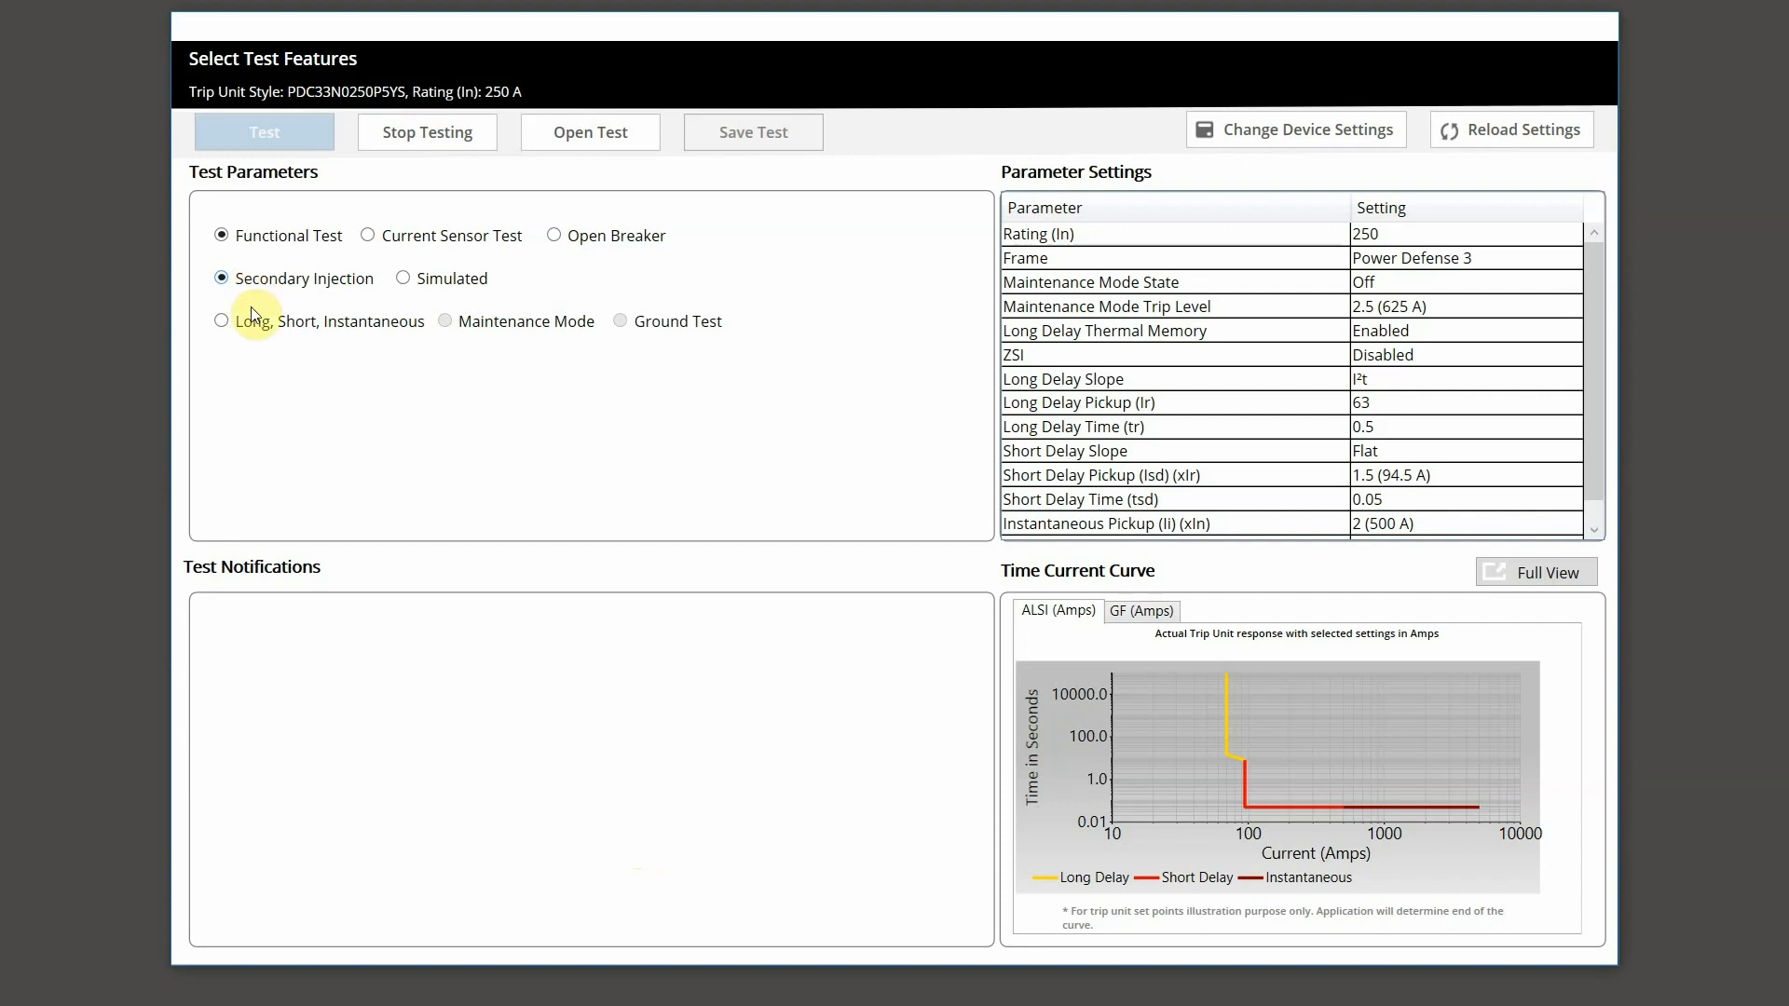
left_click(222, 320)
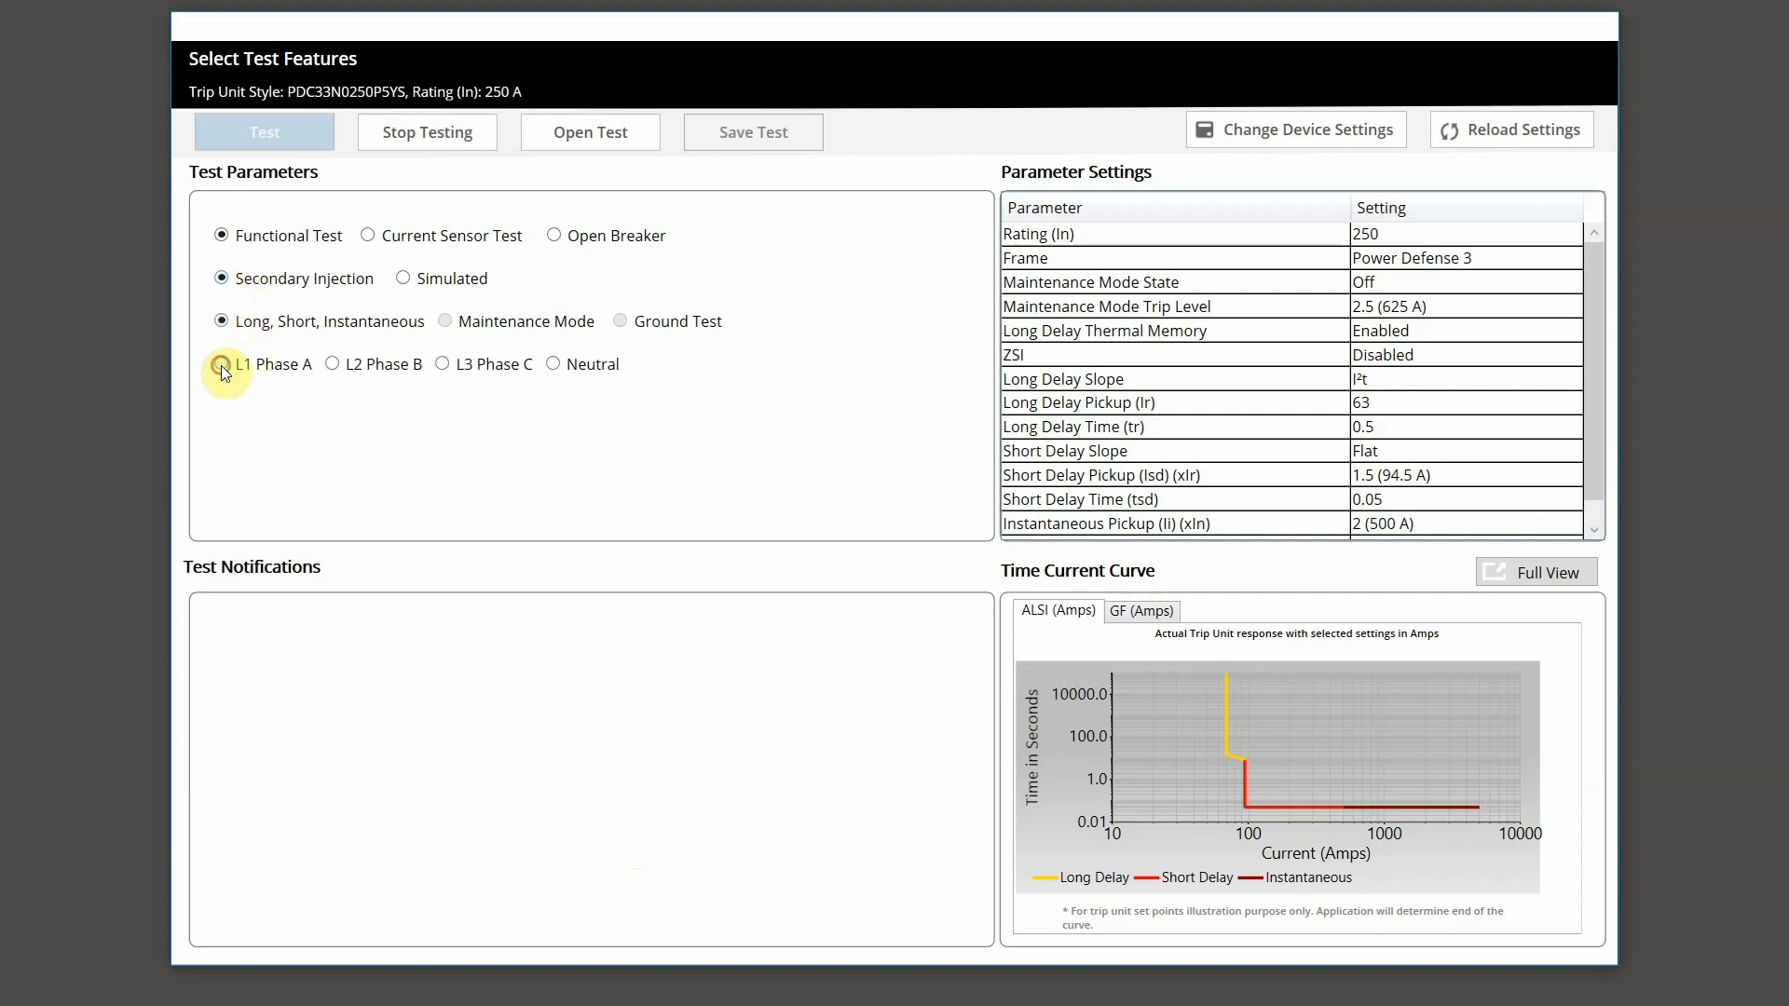
left_click(222, 365)
left_click_drag(263, 398, 301, 402)
type("1200")
left_click(312, 445)
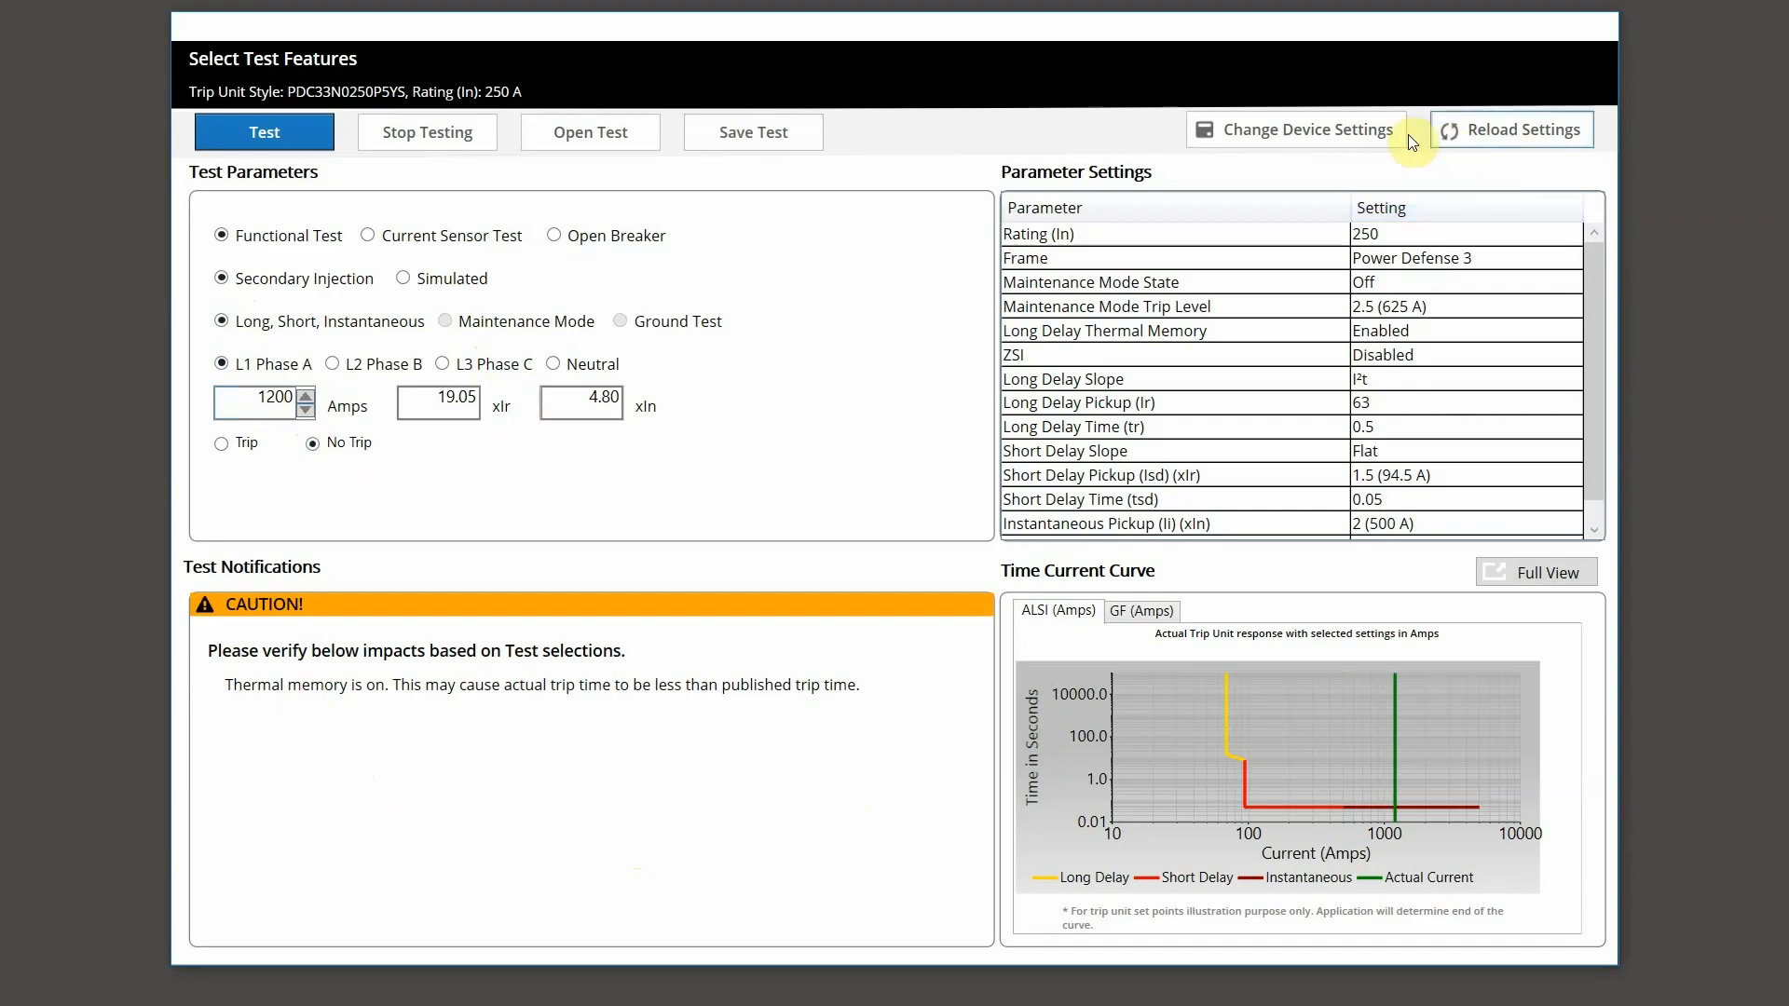
Step: Under Protection > Thermal Memory, set Long Delay and Ground Fault thermal memory to Disabled
left_click(1373, 124)
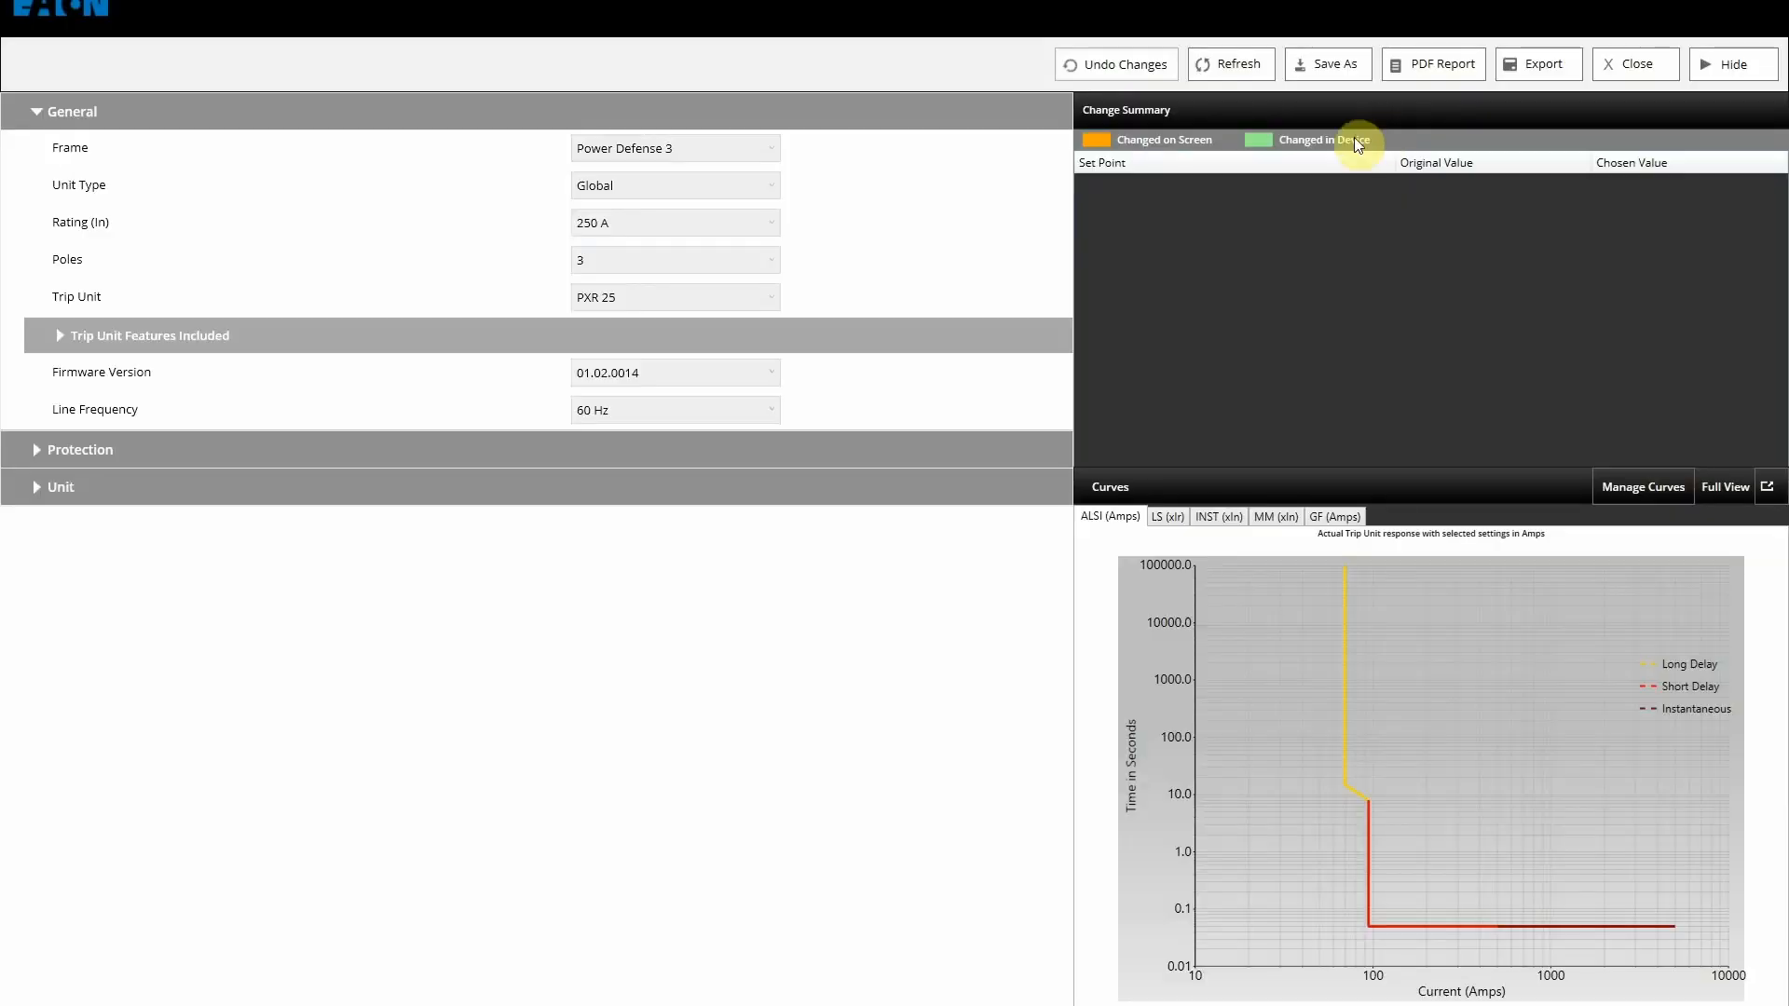
left_click(34, 449)
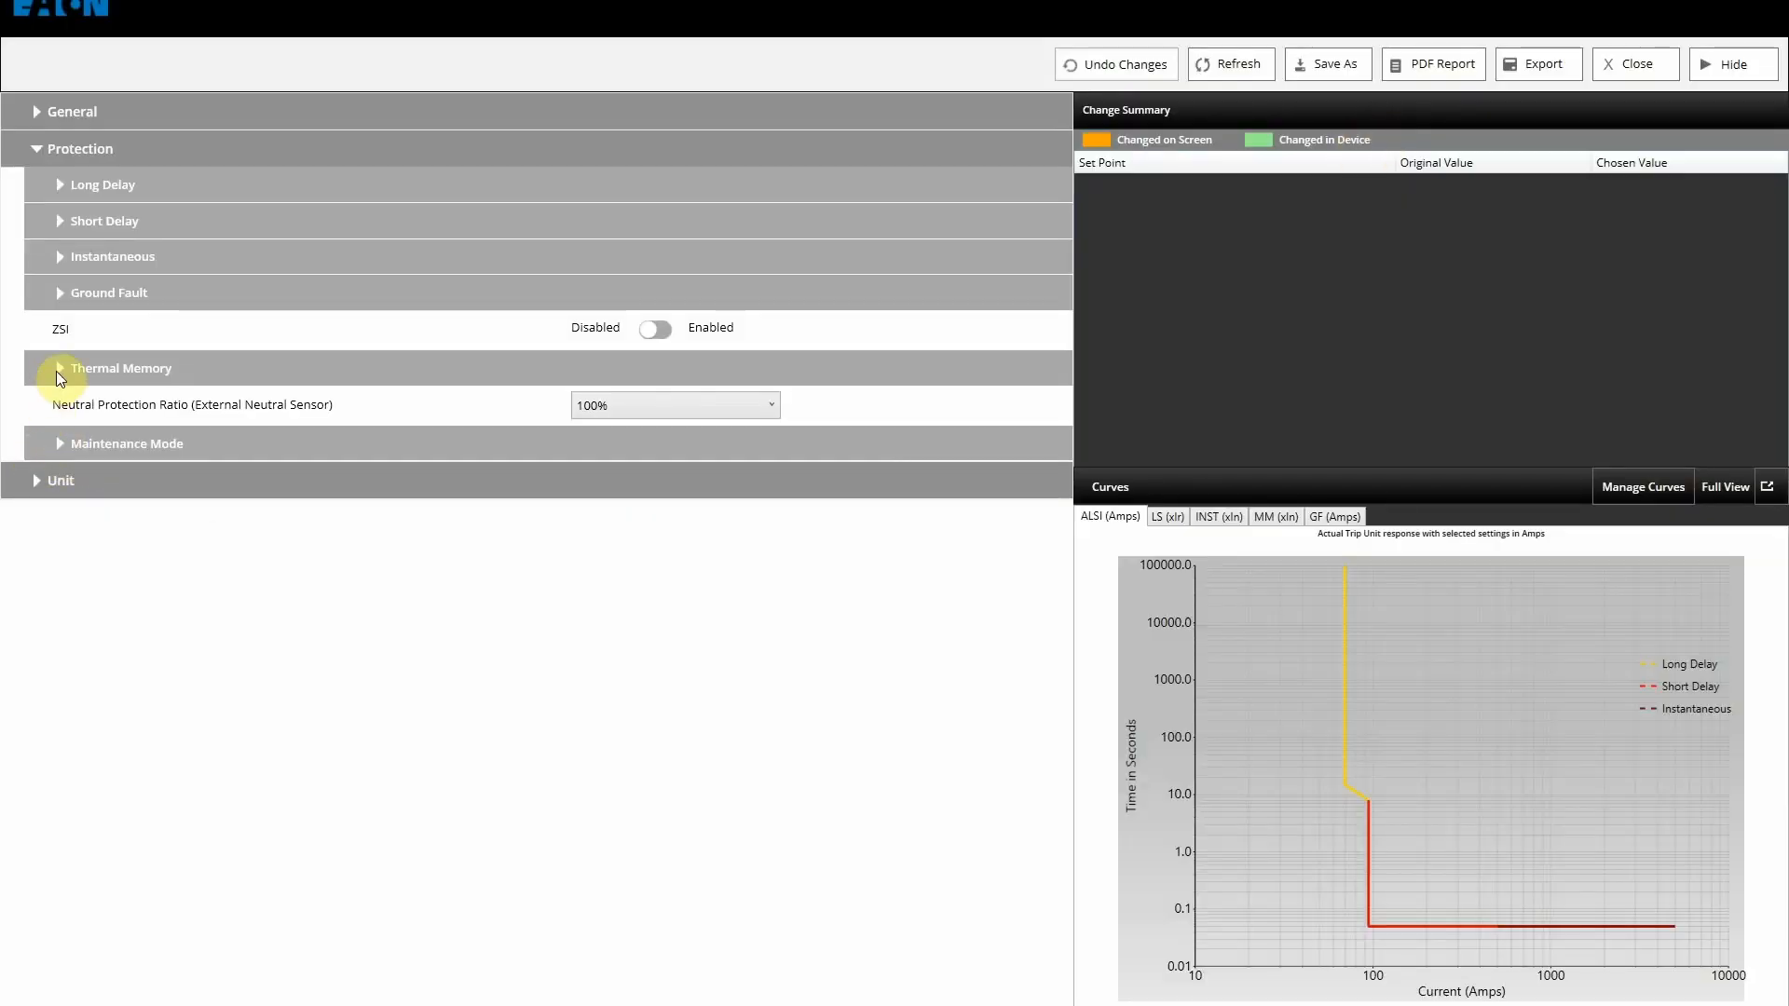
left_click(58, 369)
left_click(637, 416)
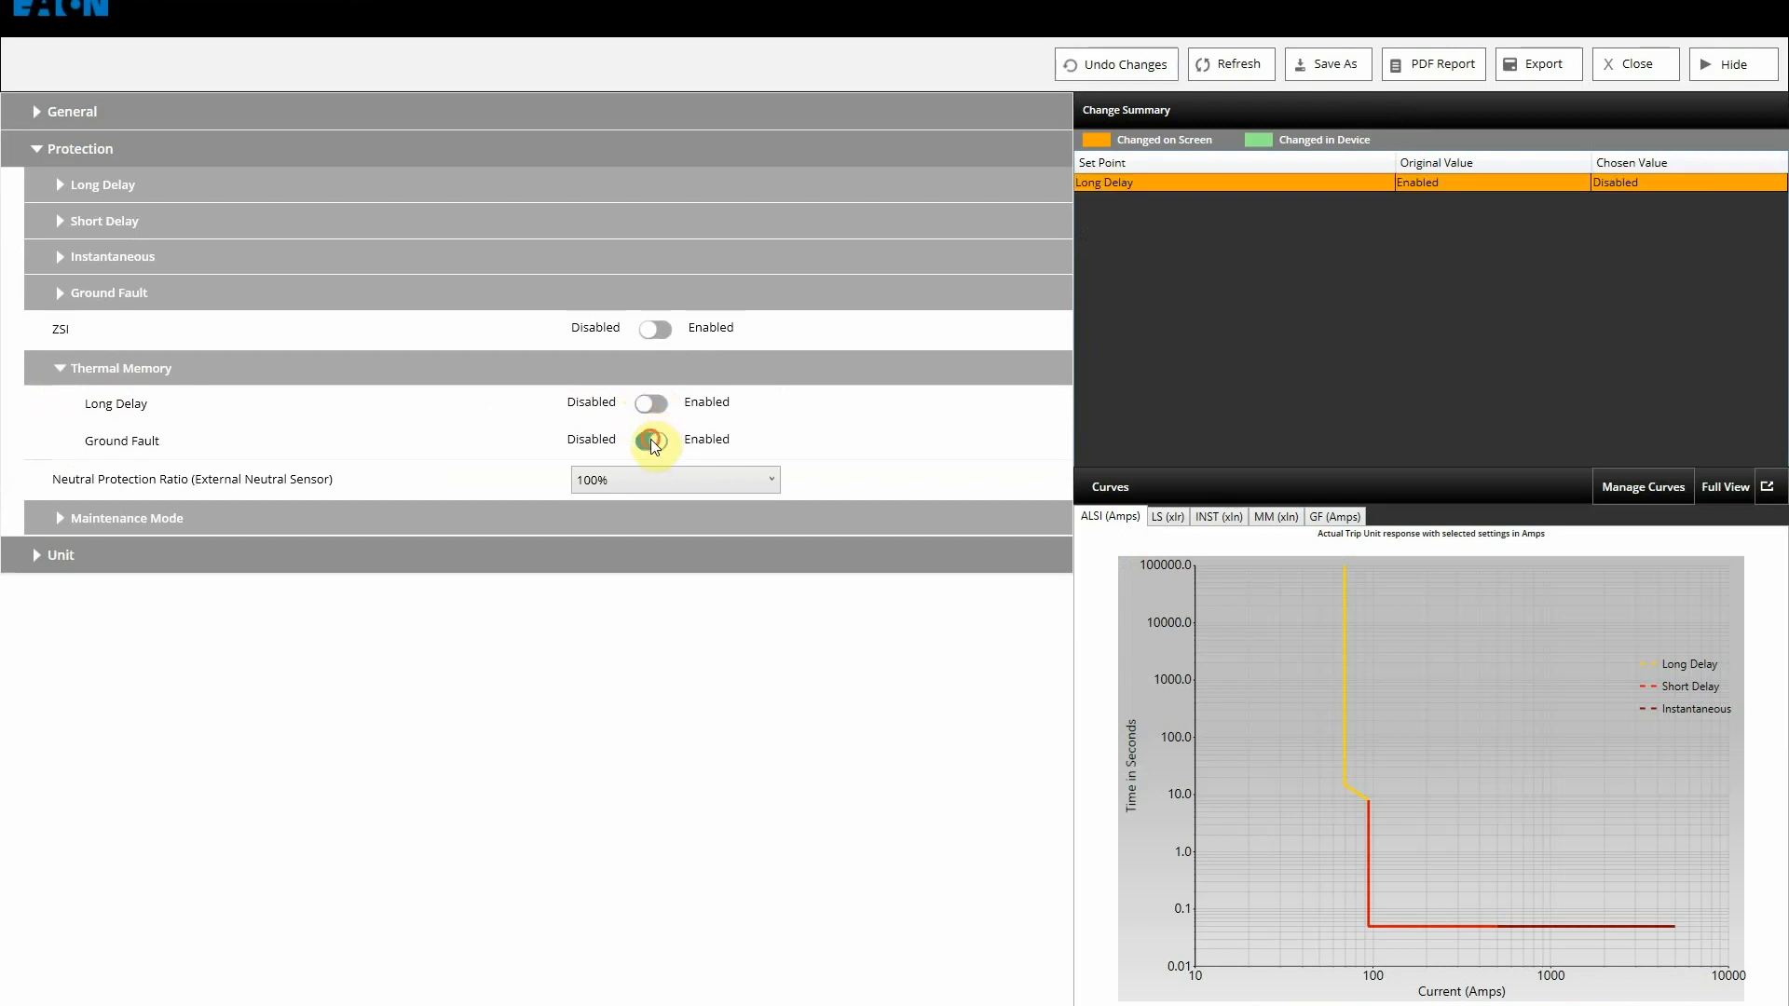
left_click(651, 439)
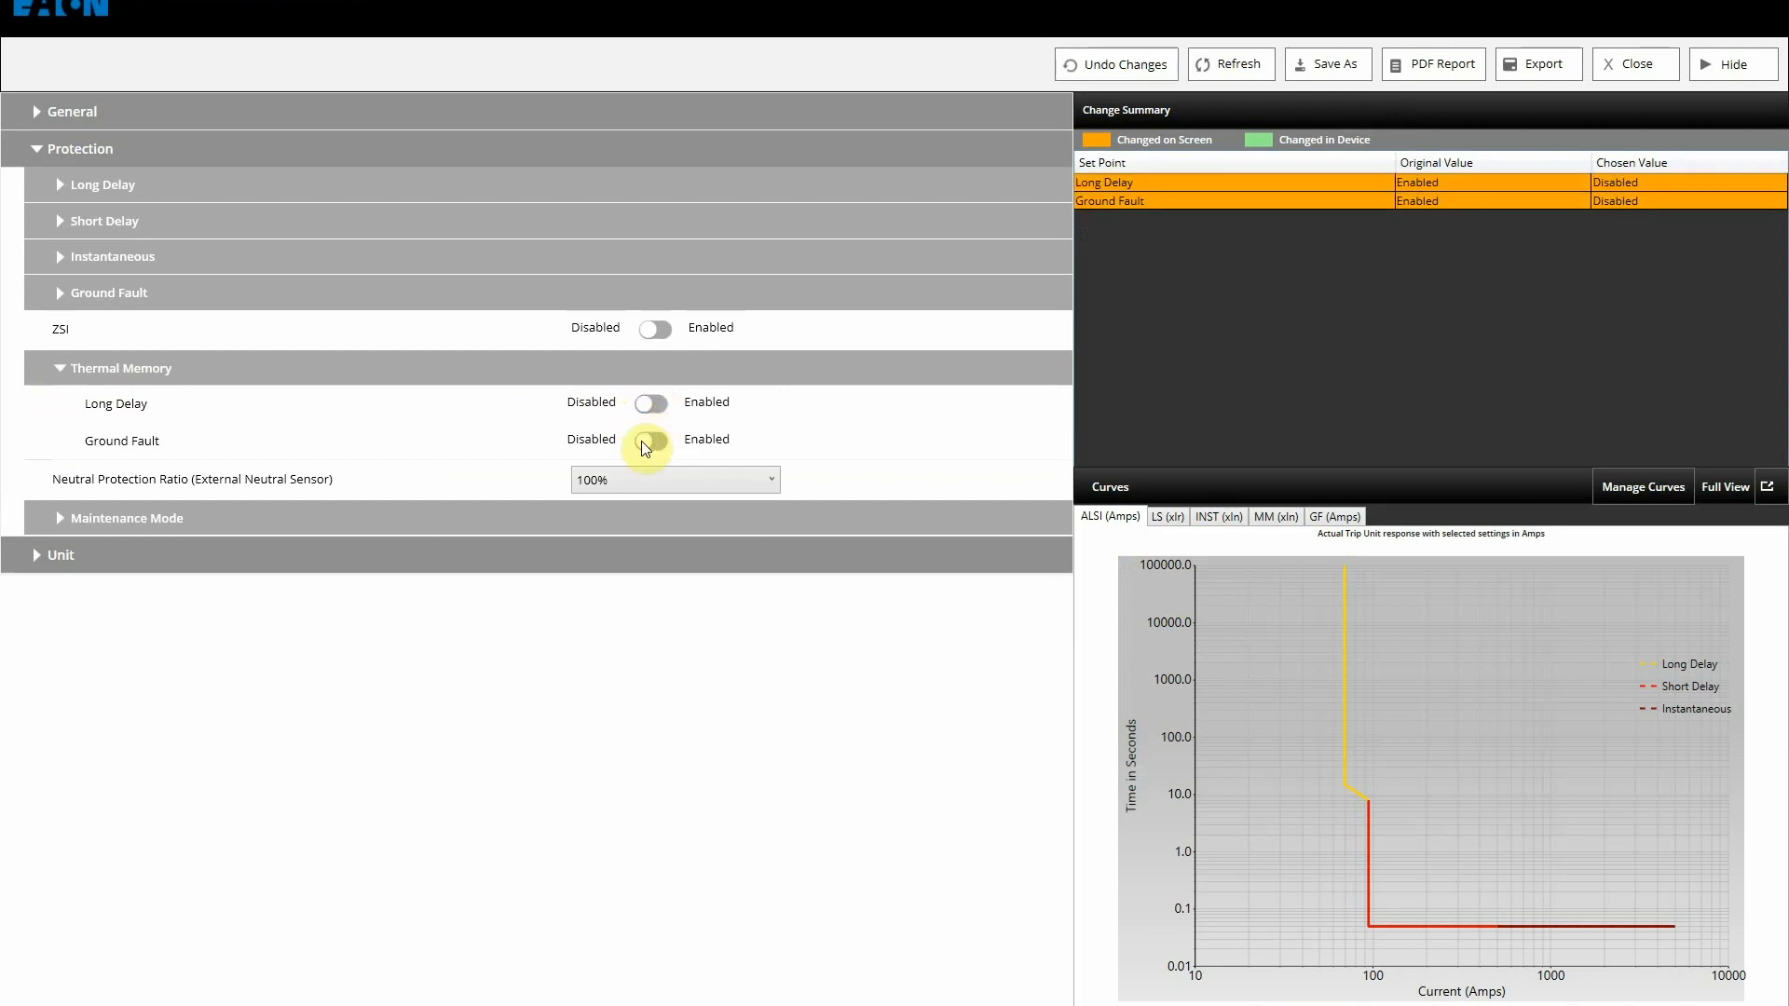
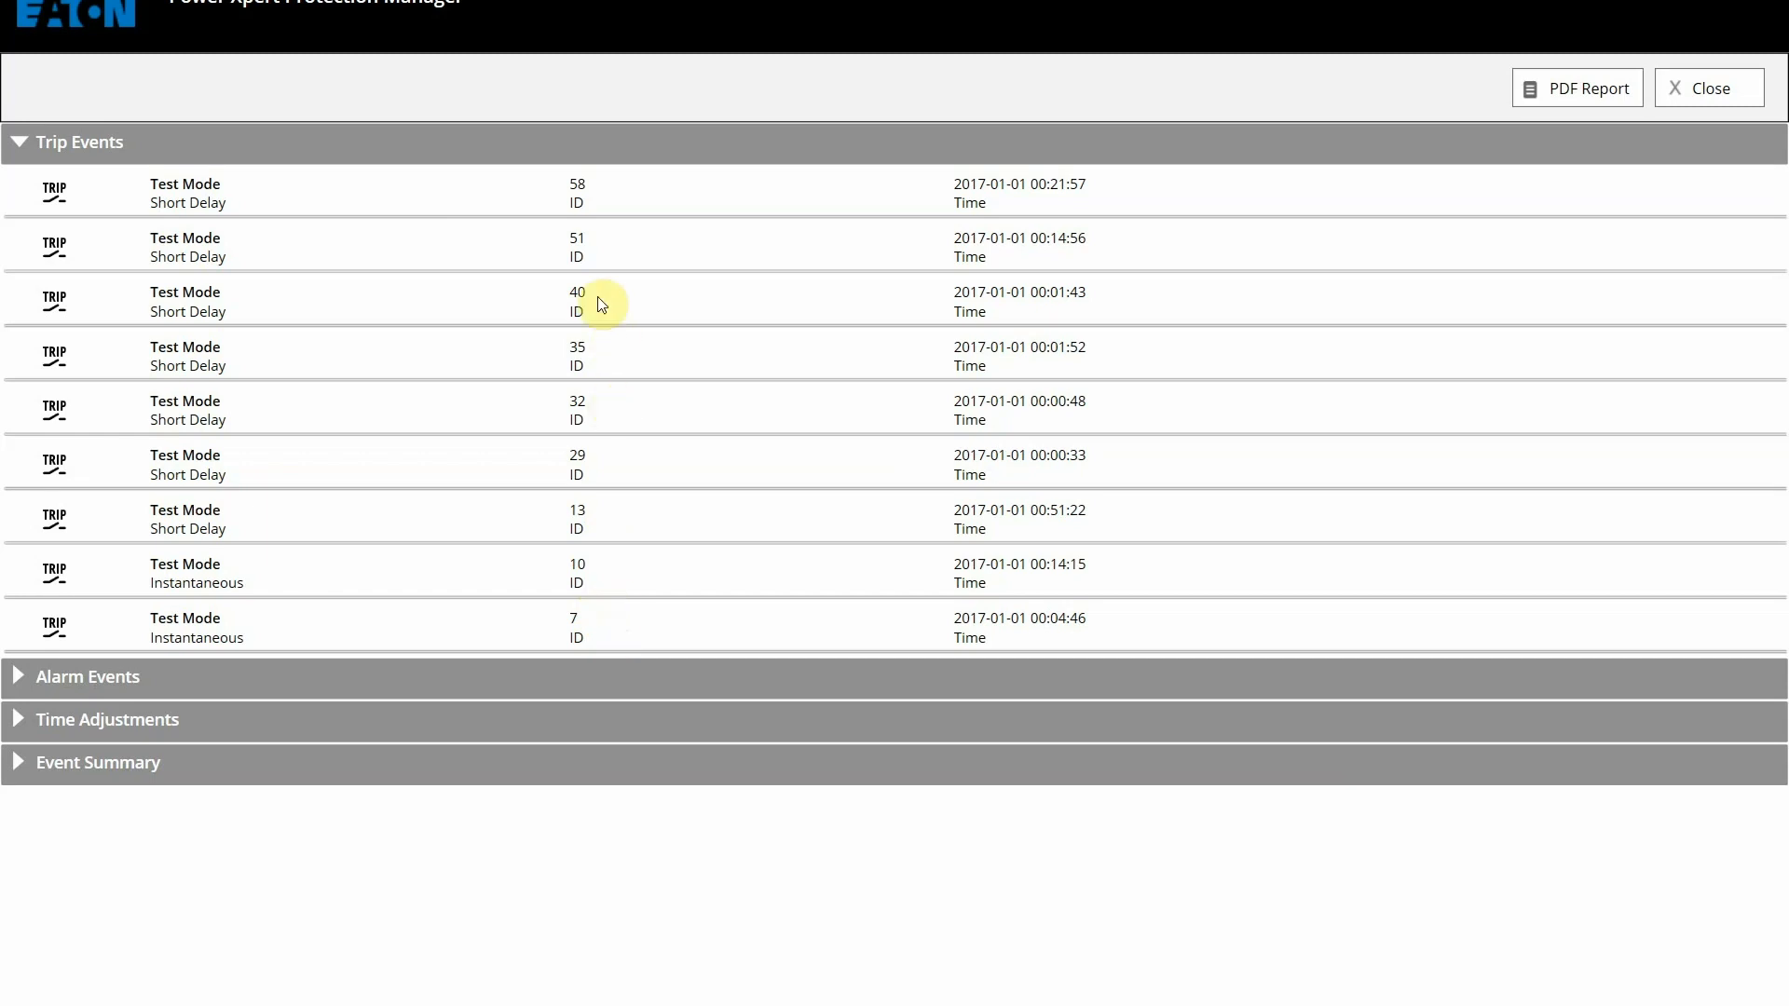
Step: Open trip event 58's detail view and scroll through its Short Delay test readings (104 A on IA and IG)
left_click(642, 203)
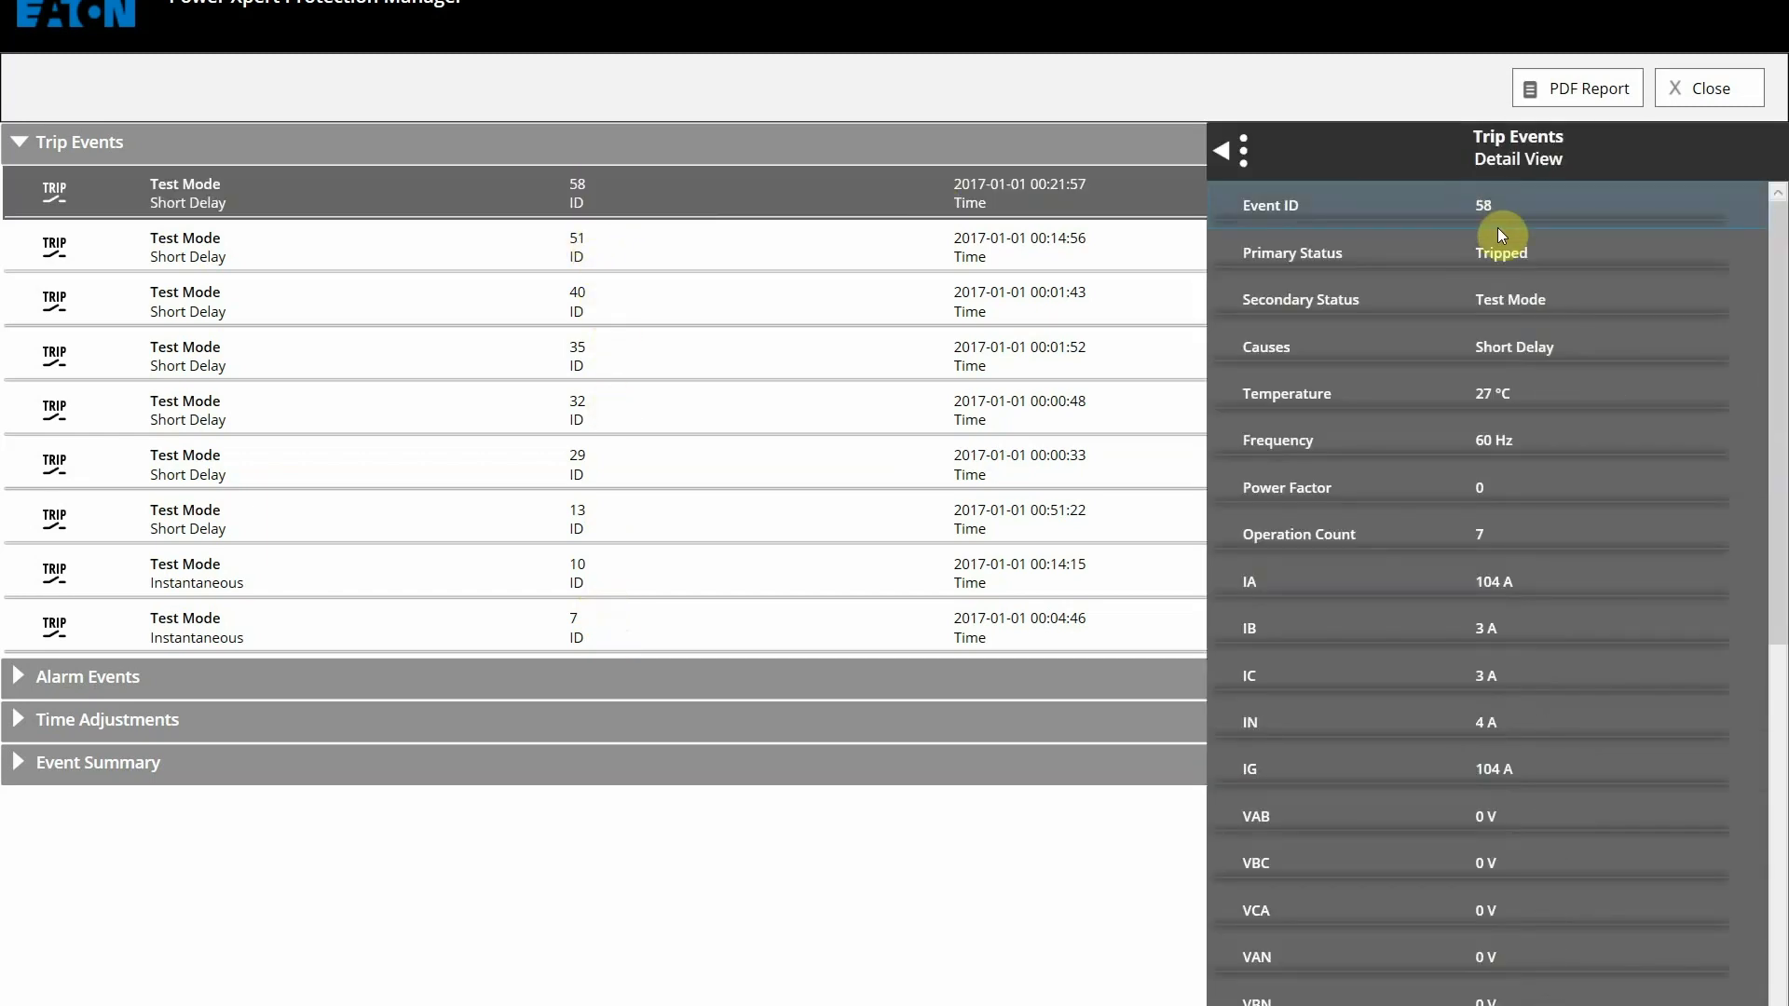
scroll(1596, 400, "down", 3)
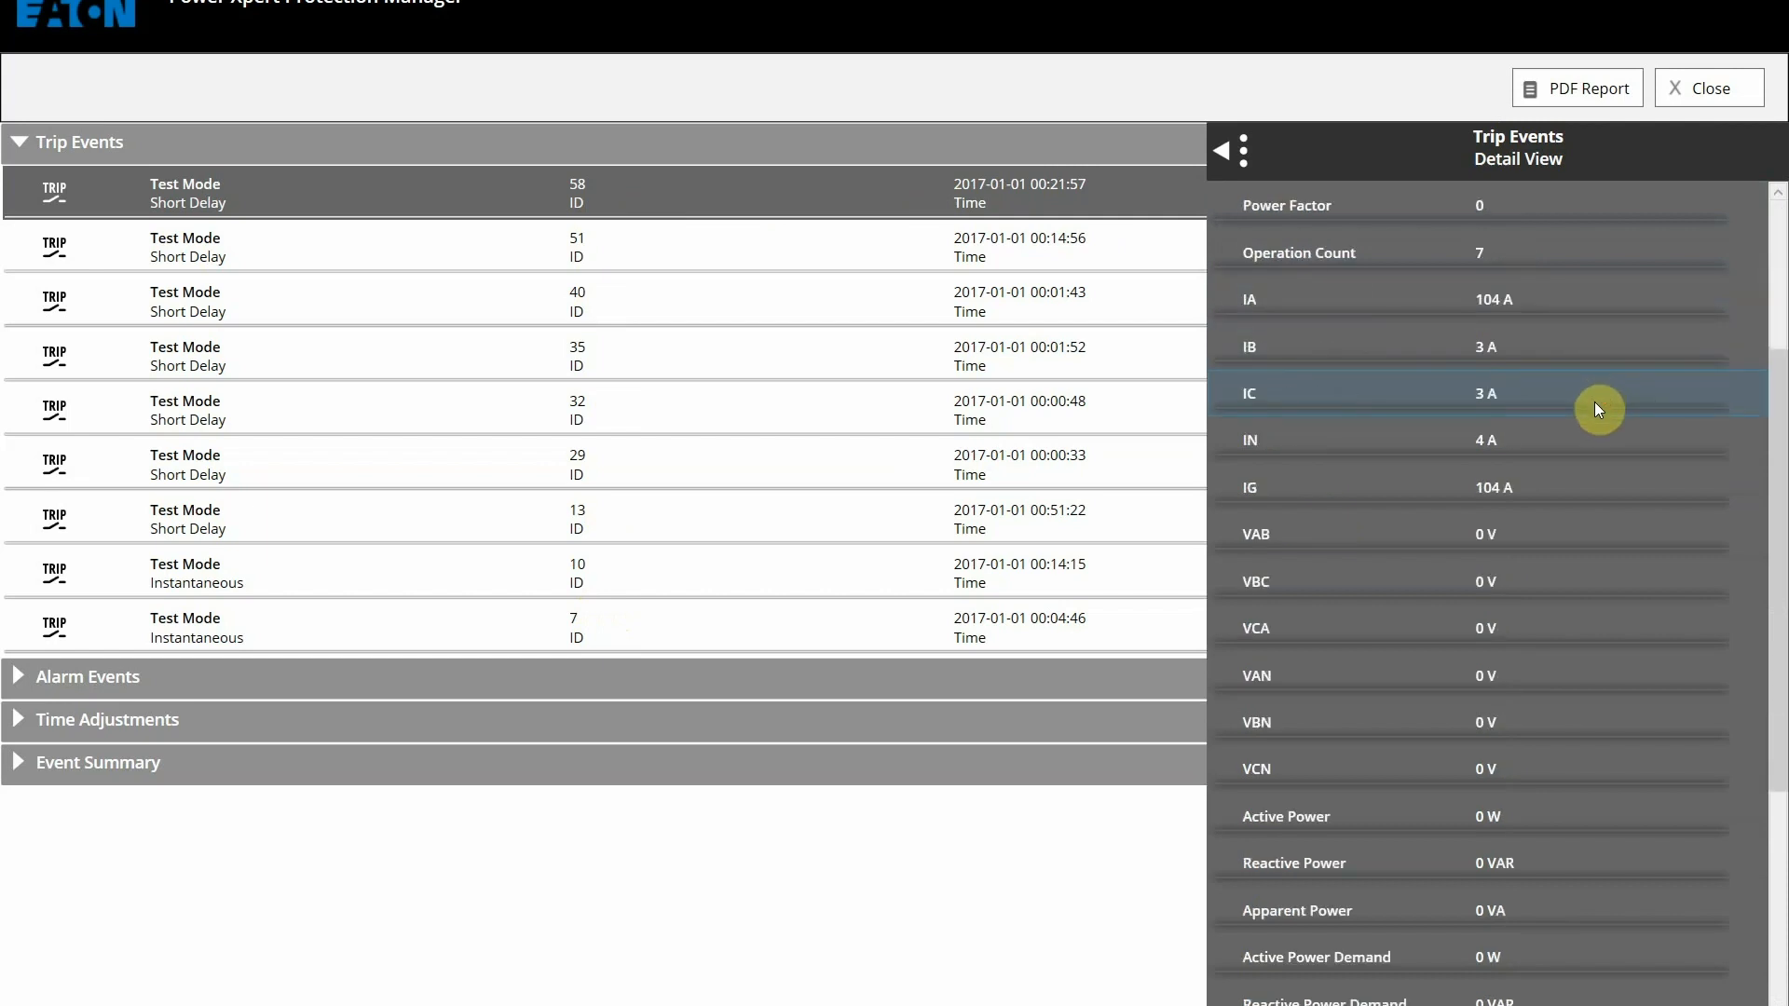
scroll(1596, 408, "down", 3)
scroll(1595, 408, "up", 6)
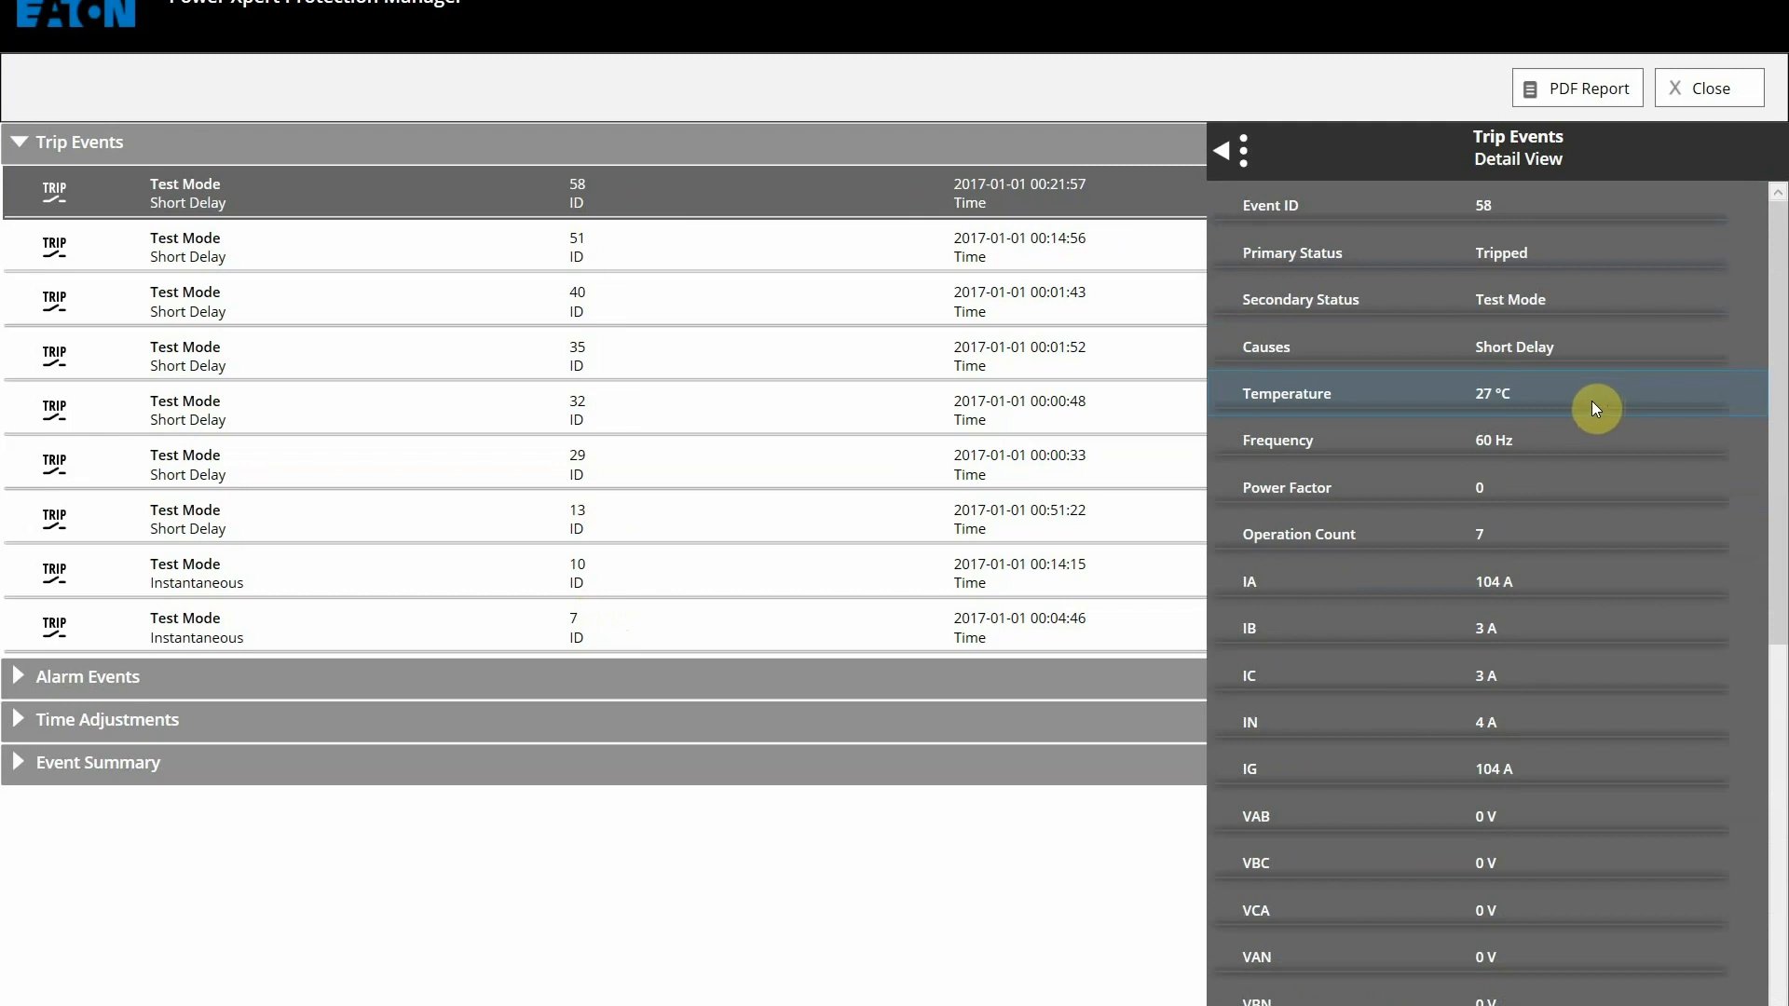
scroll(1596, 409, "down", 1)
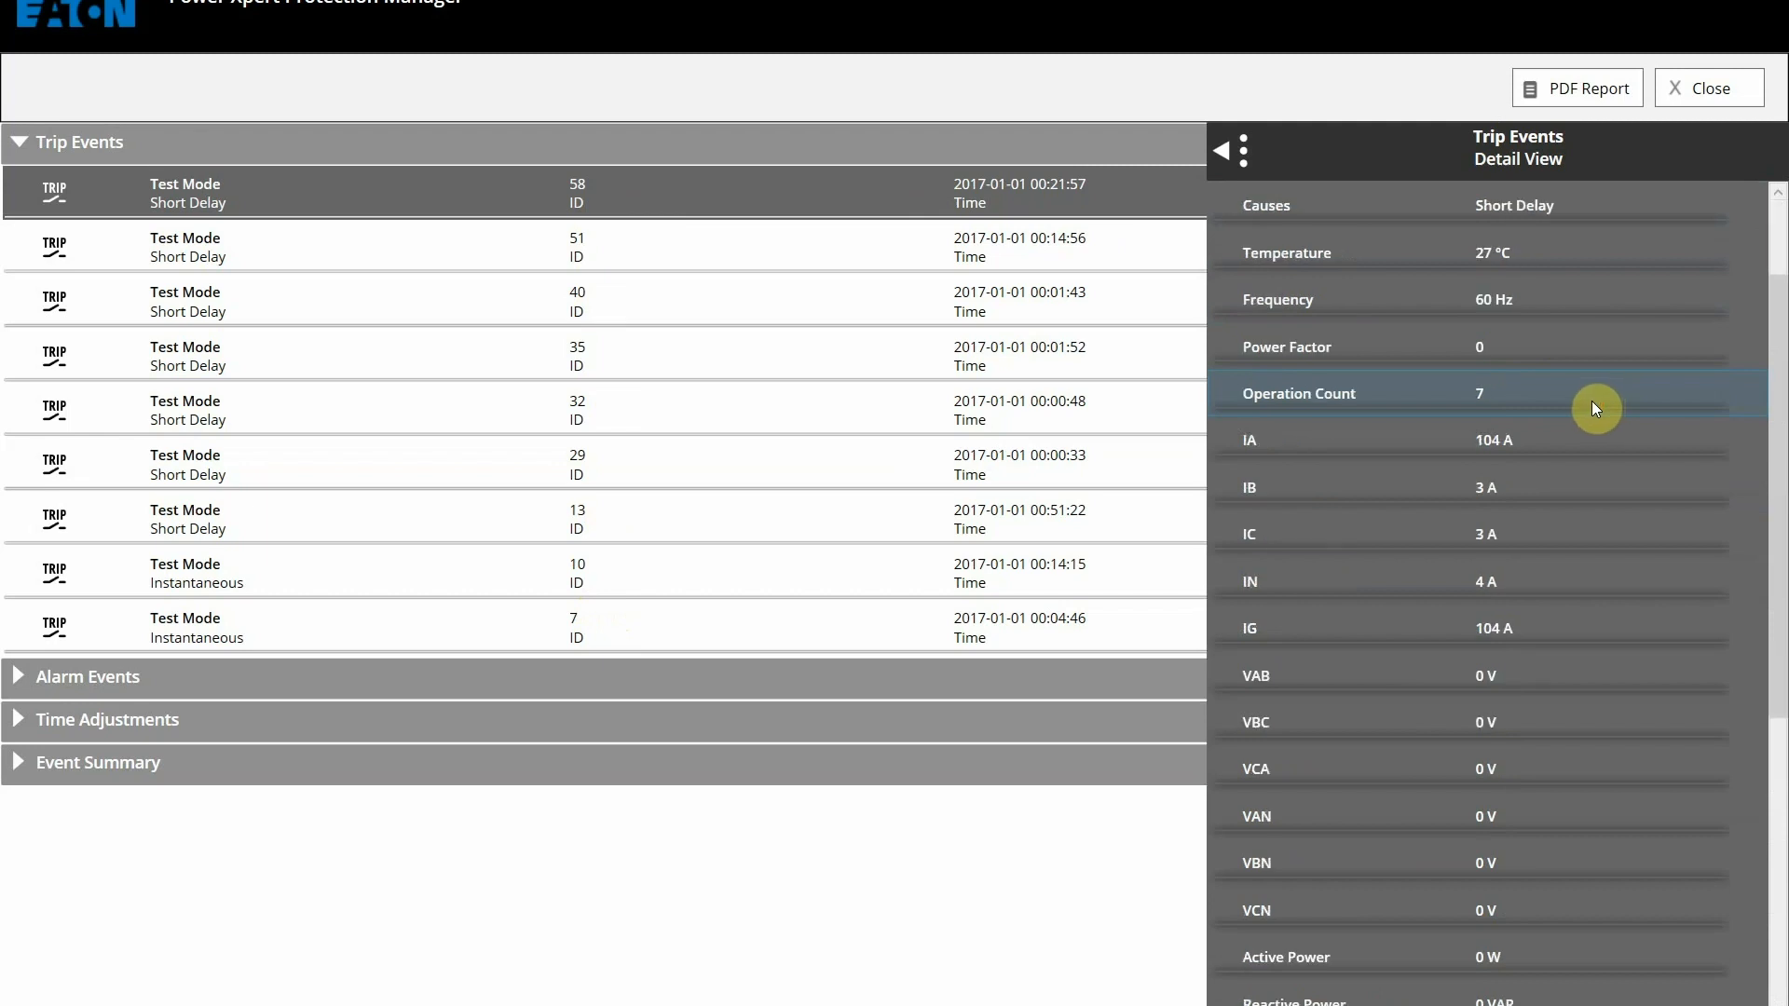
scroll(1595, 408, "down", 1)
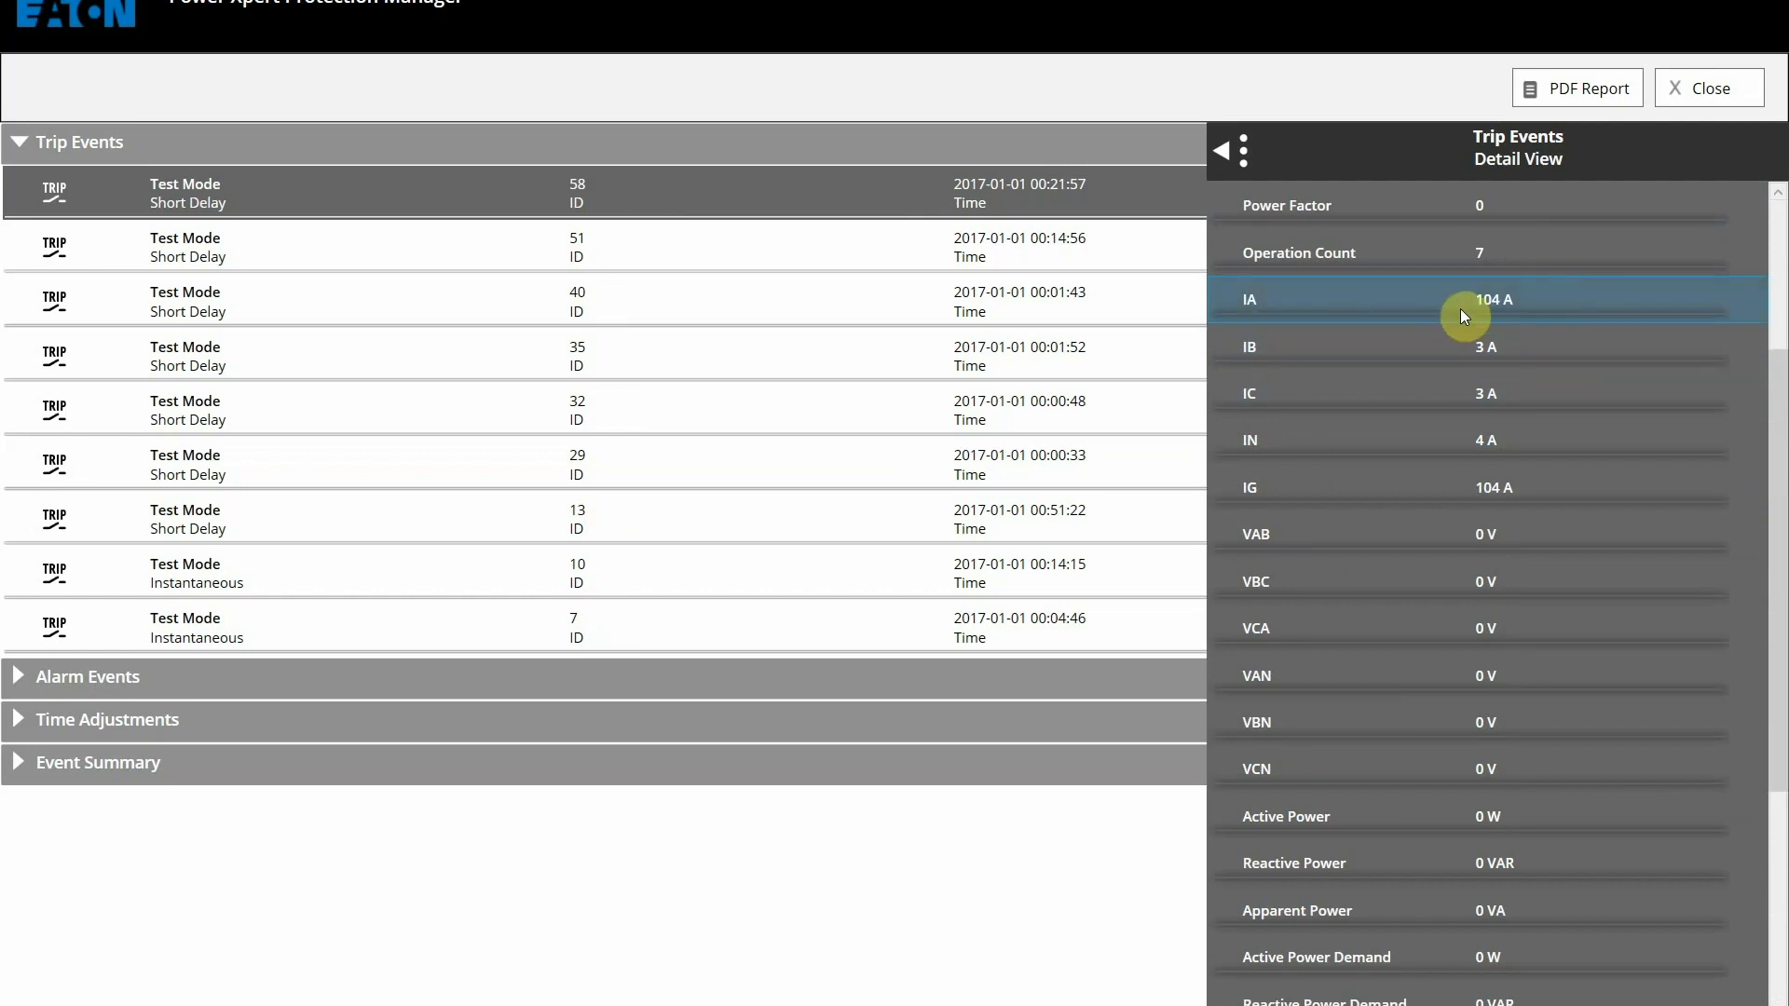
Step: Close the trip details and inspect alarm event 104 in the alarm events list
left_click(19, 675)
left_click(17, 675)
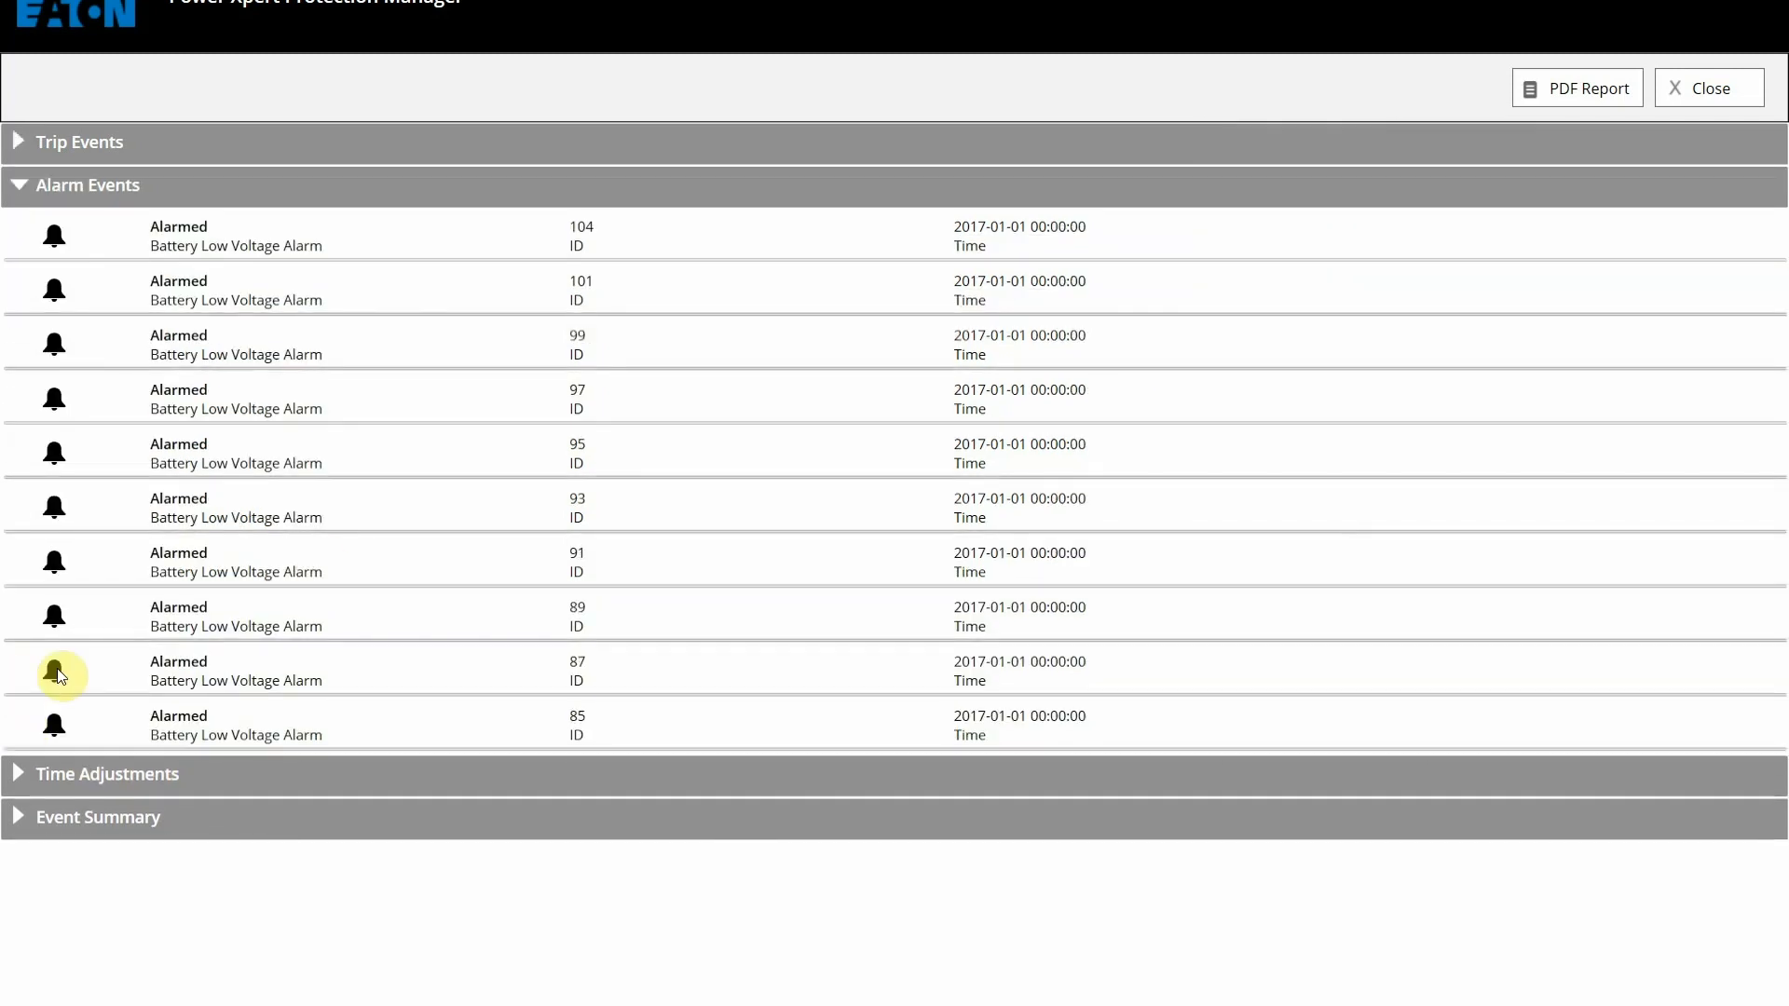
left_click(423, 250)
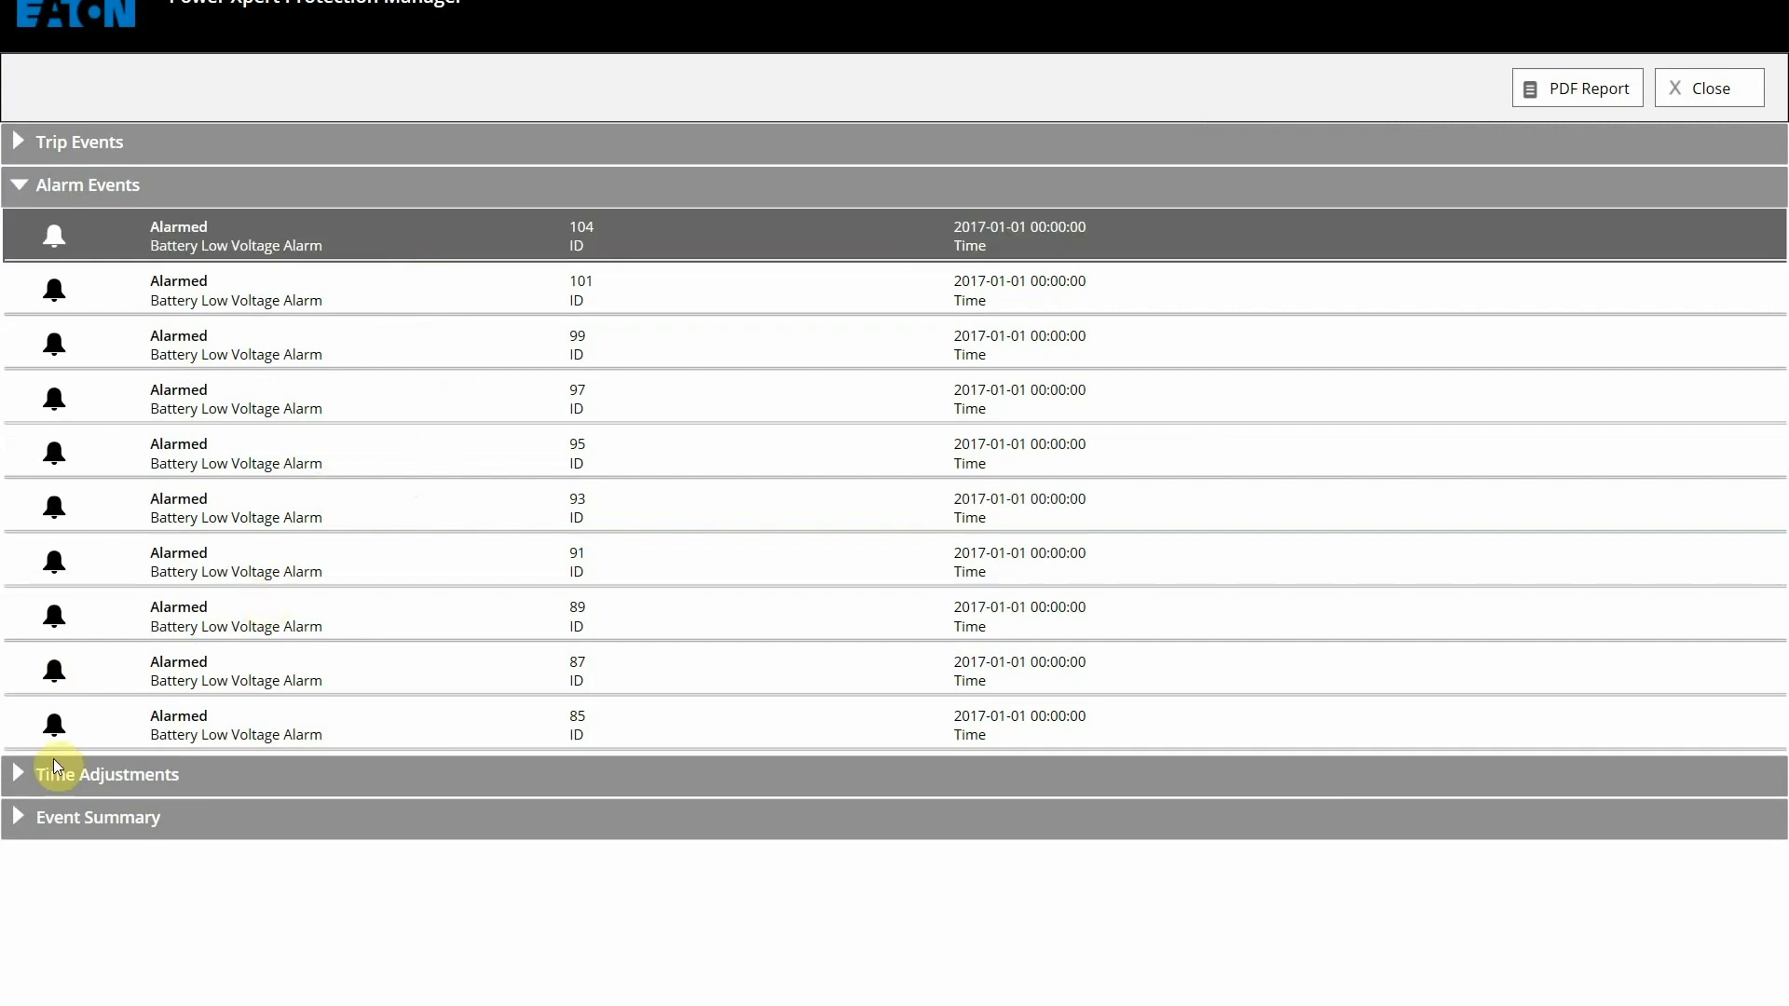
Step: Review the time adjustment and event summary records, then go back to the trip events list
left_click(16, 781)
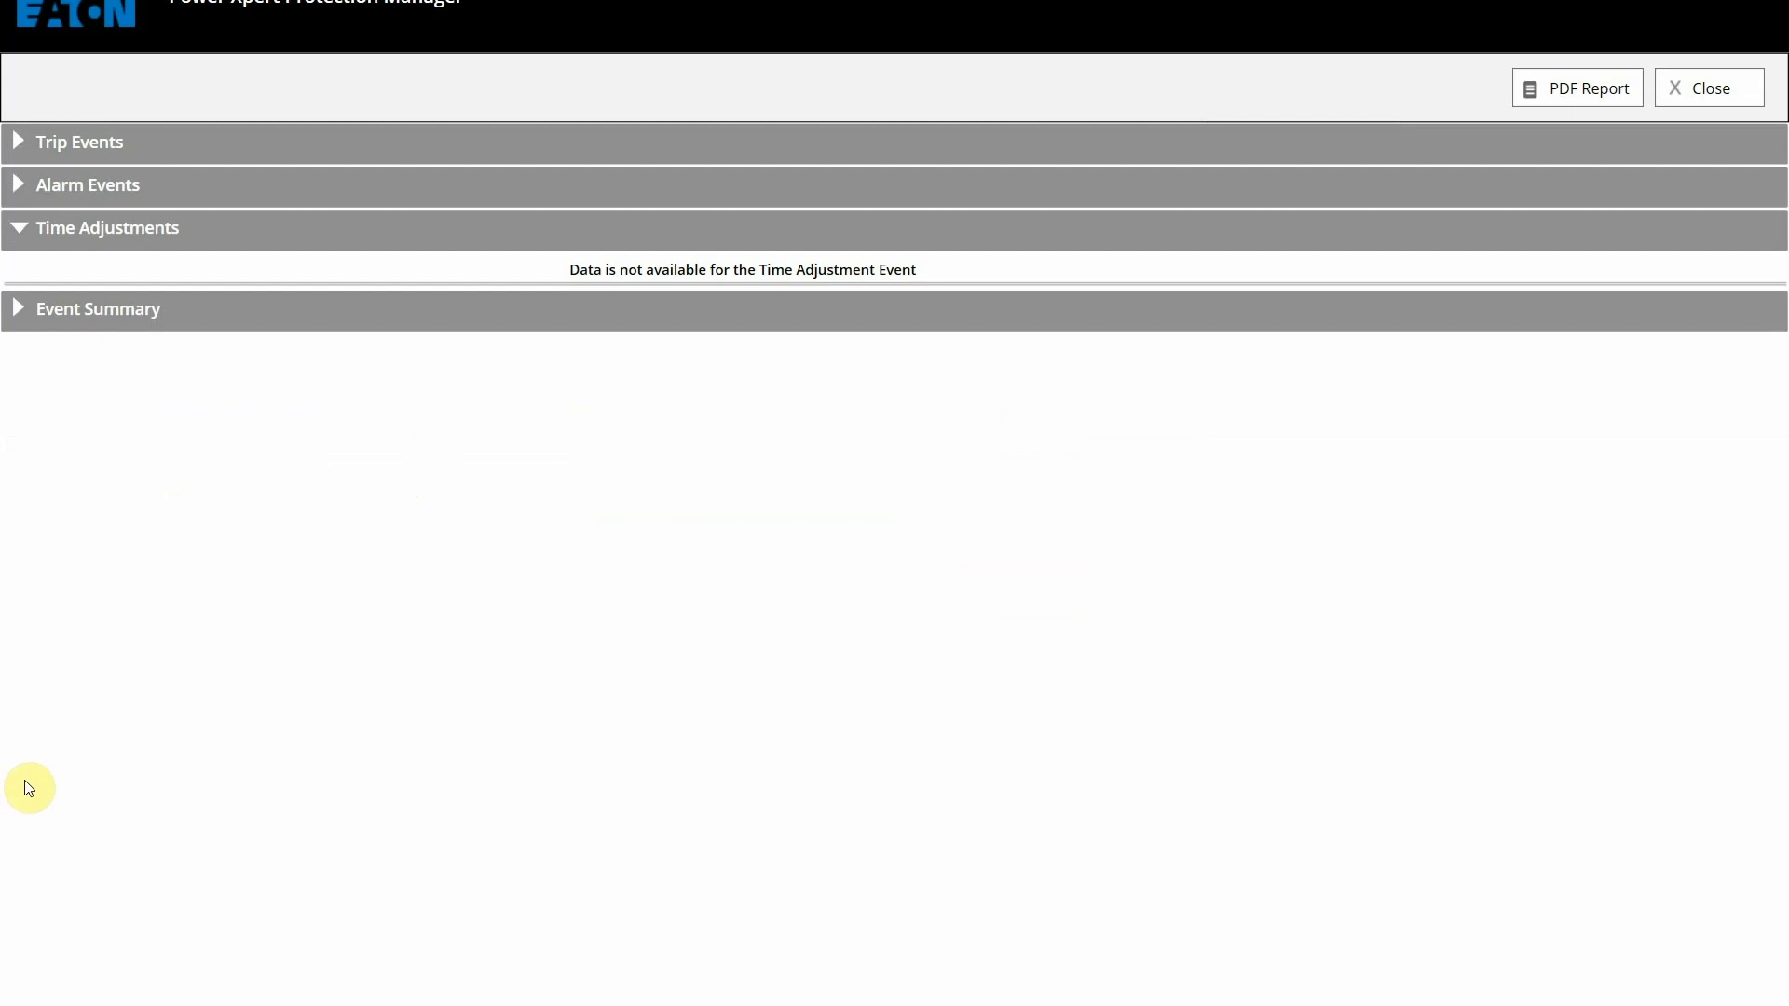
left_click(16, 308)
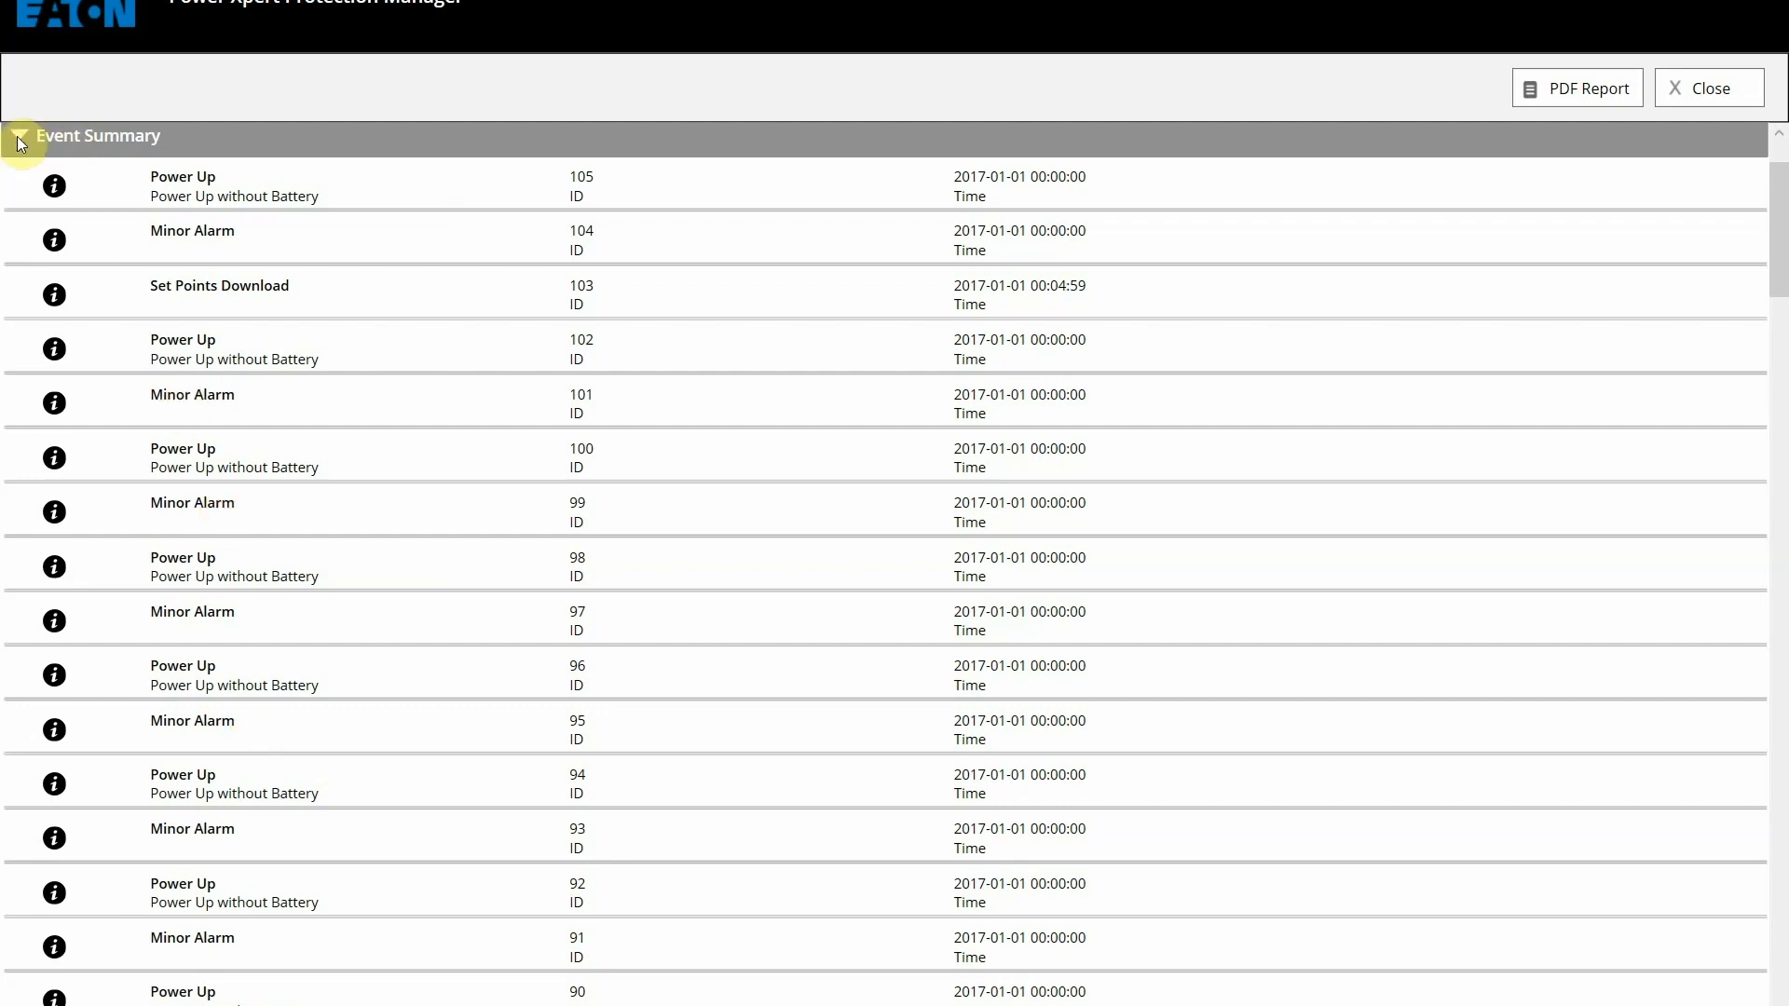
scroll(524, 328, "up", 2)
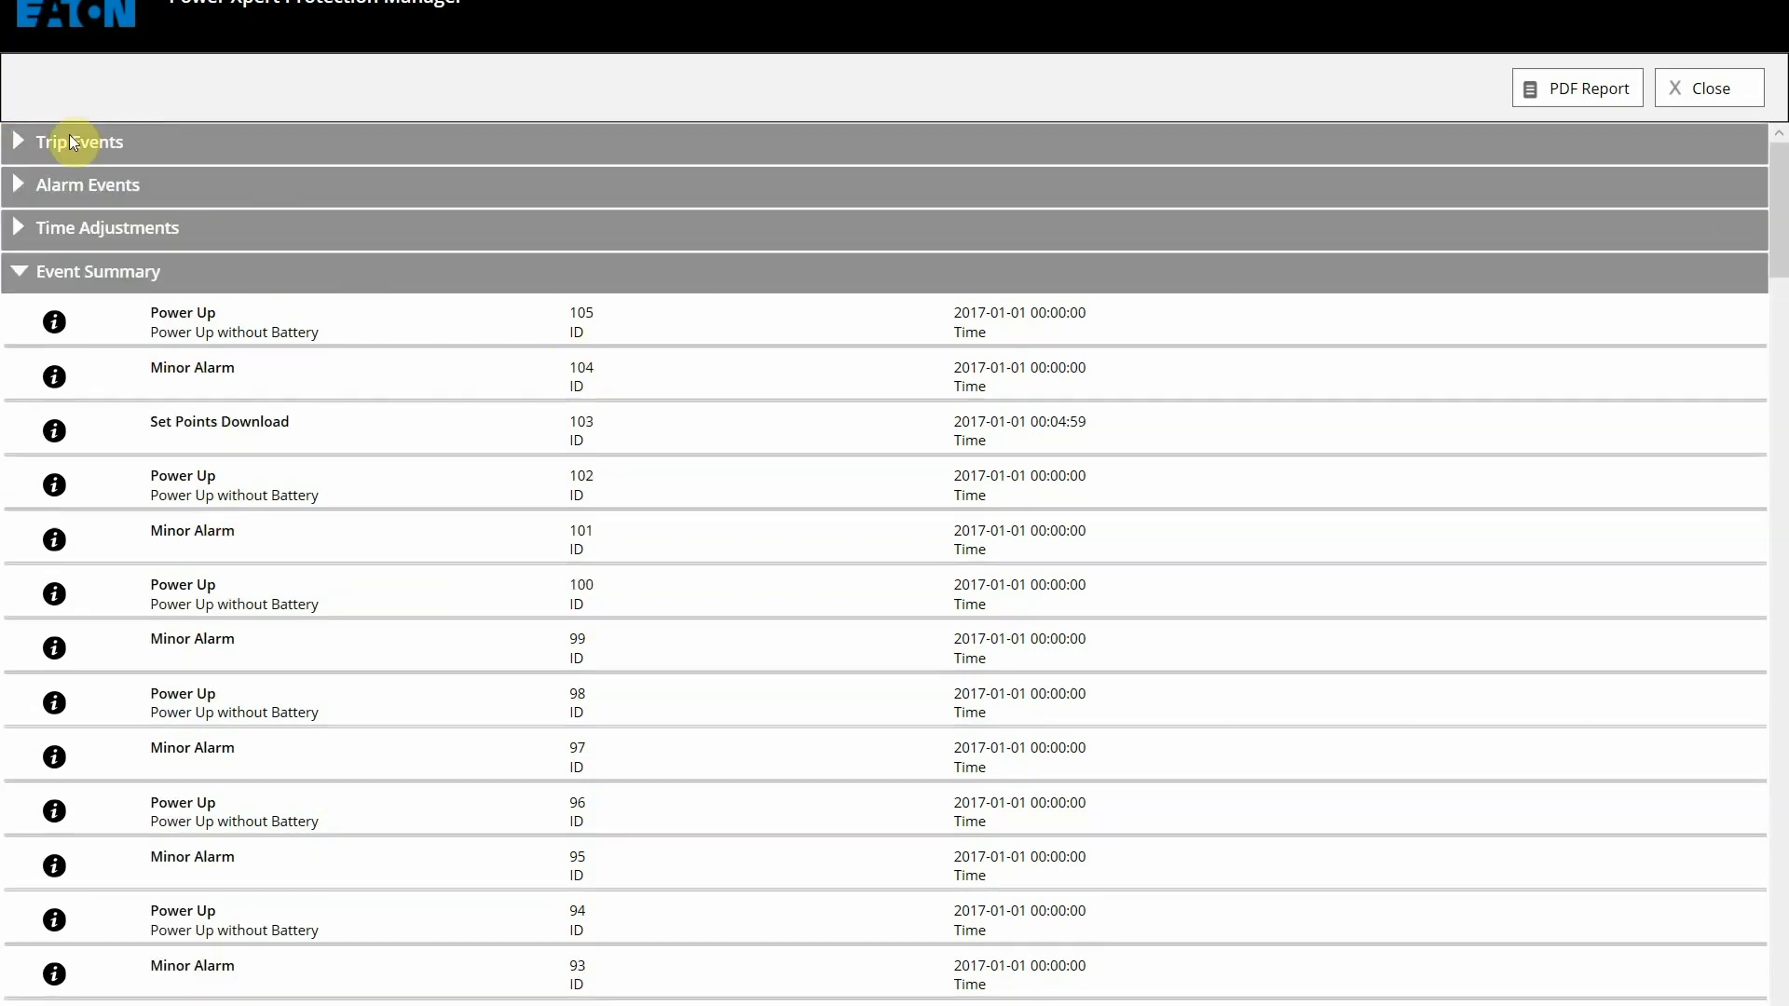
left_click(20, 142)
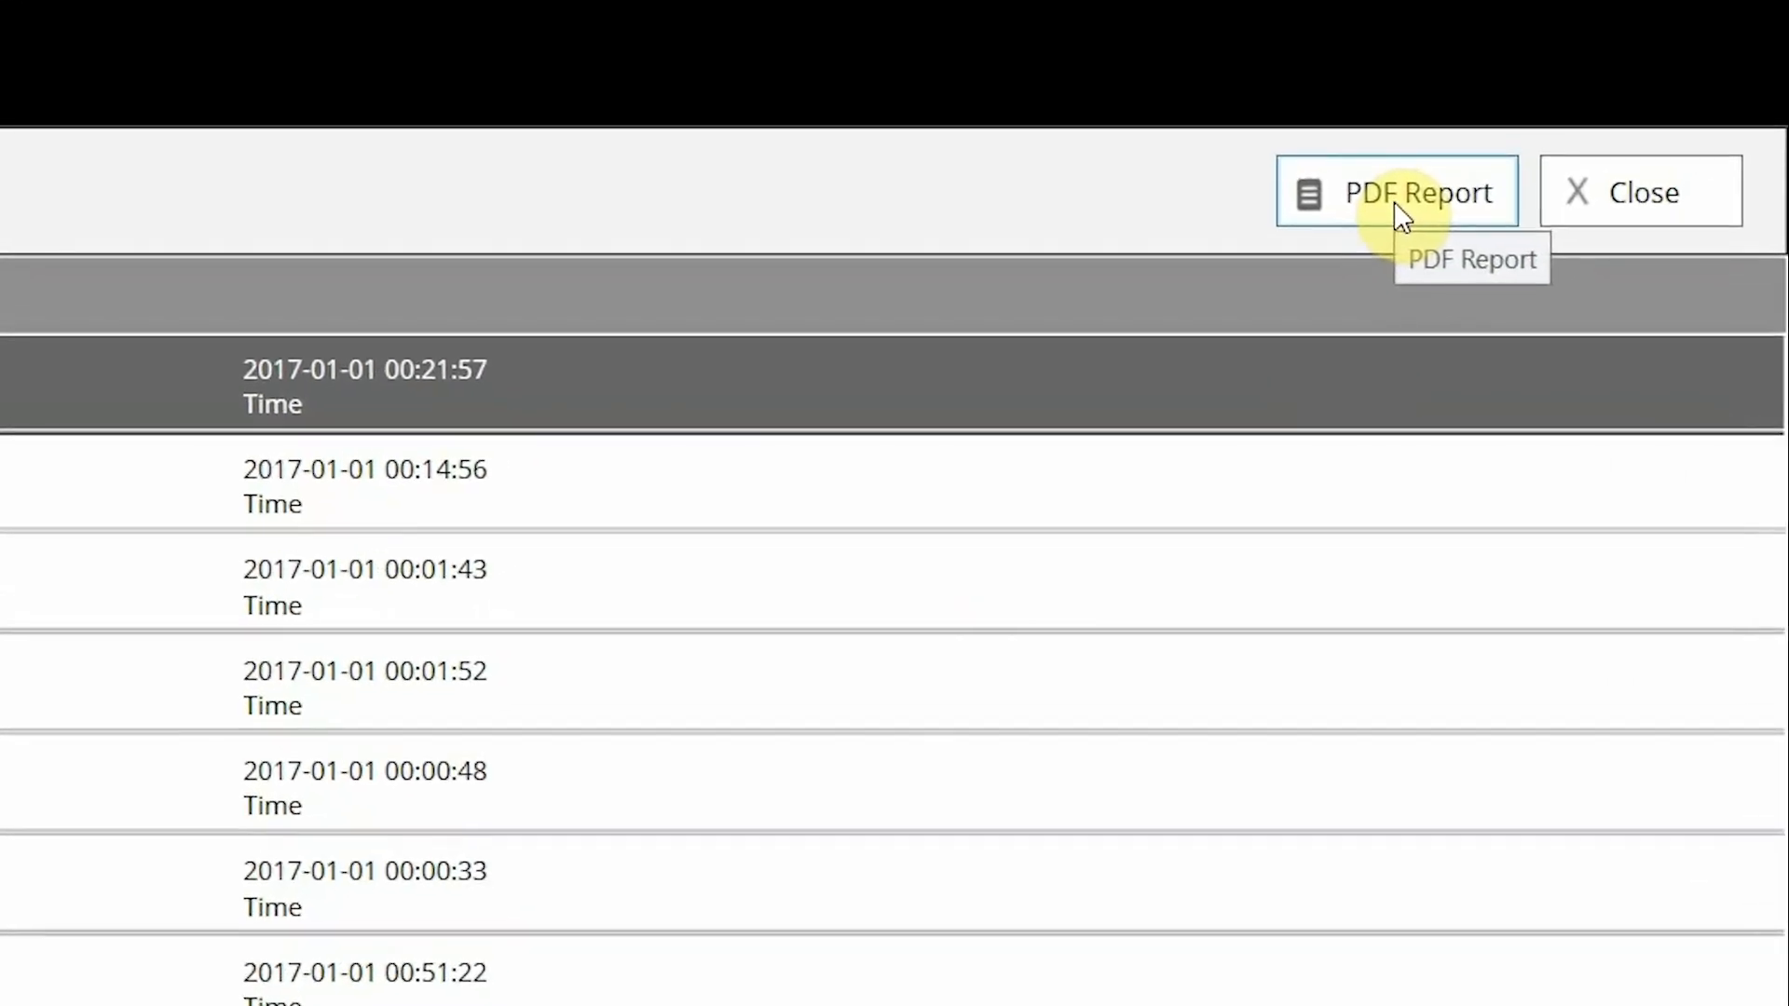
Step: Show event 8570's last recorded waveform with all phase currents and line voltages
left_click(1394, 201)
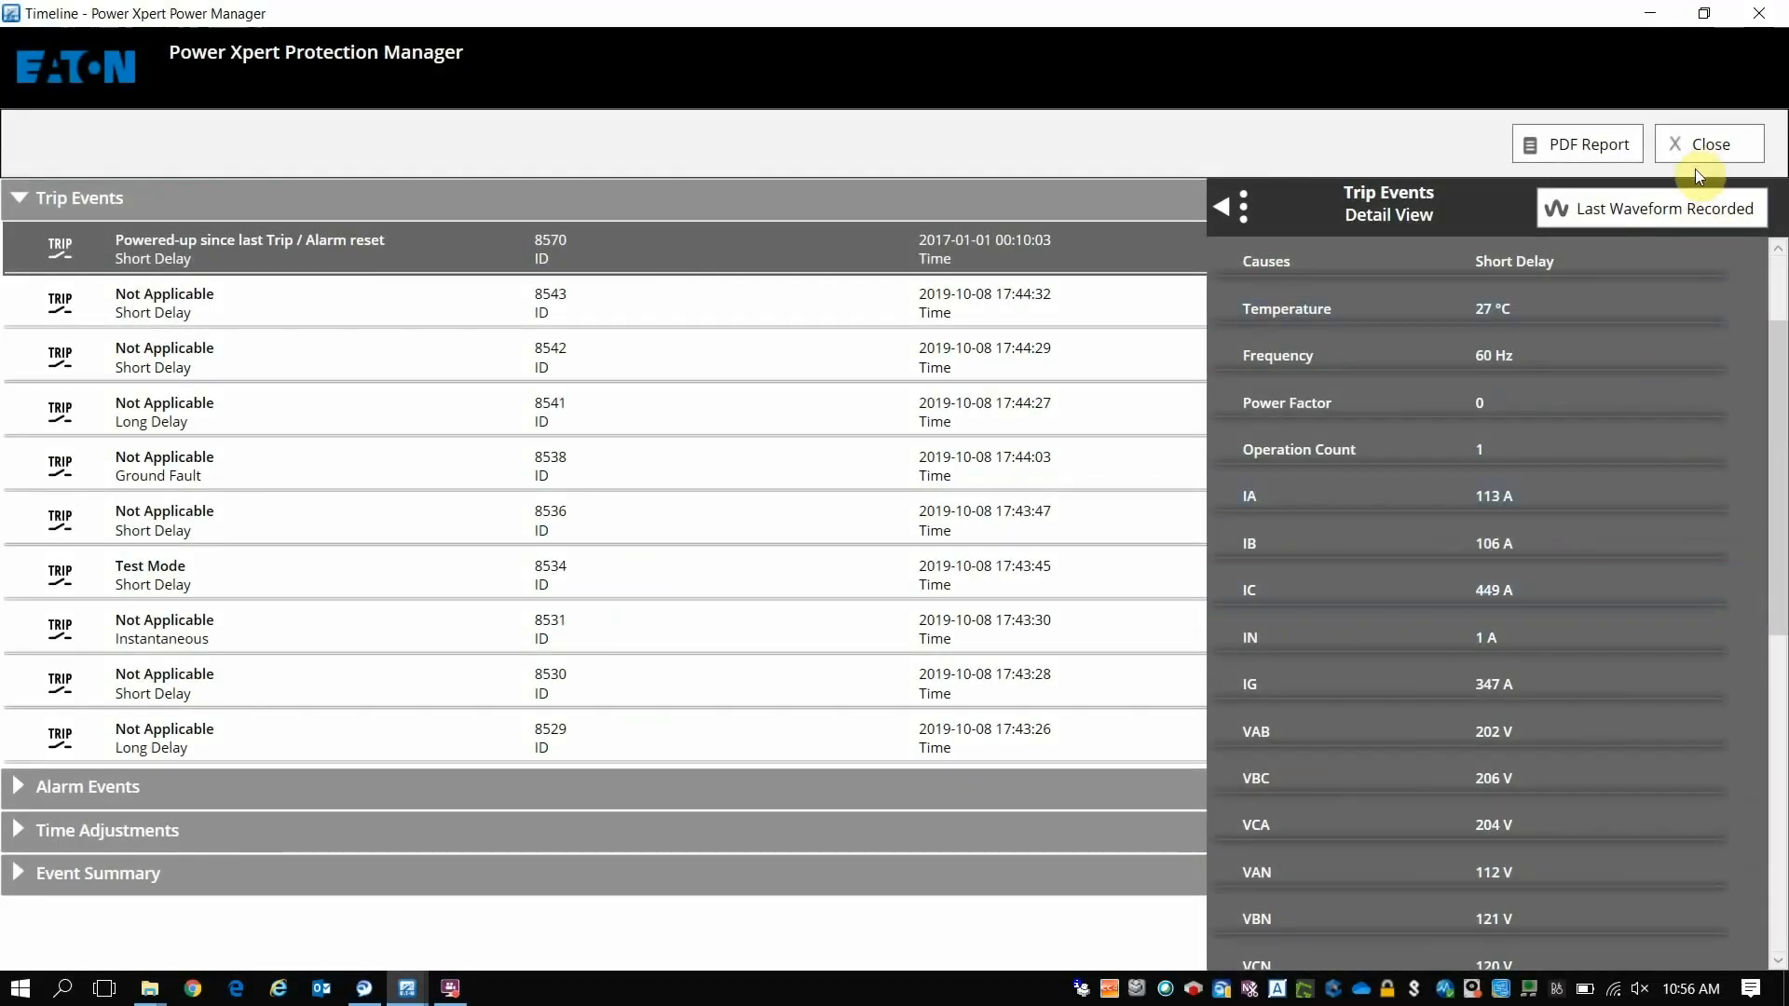
left_click(1687, 212)
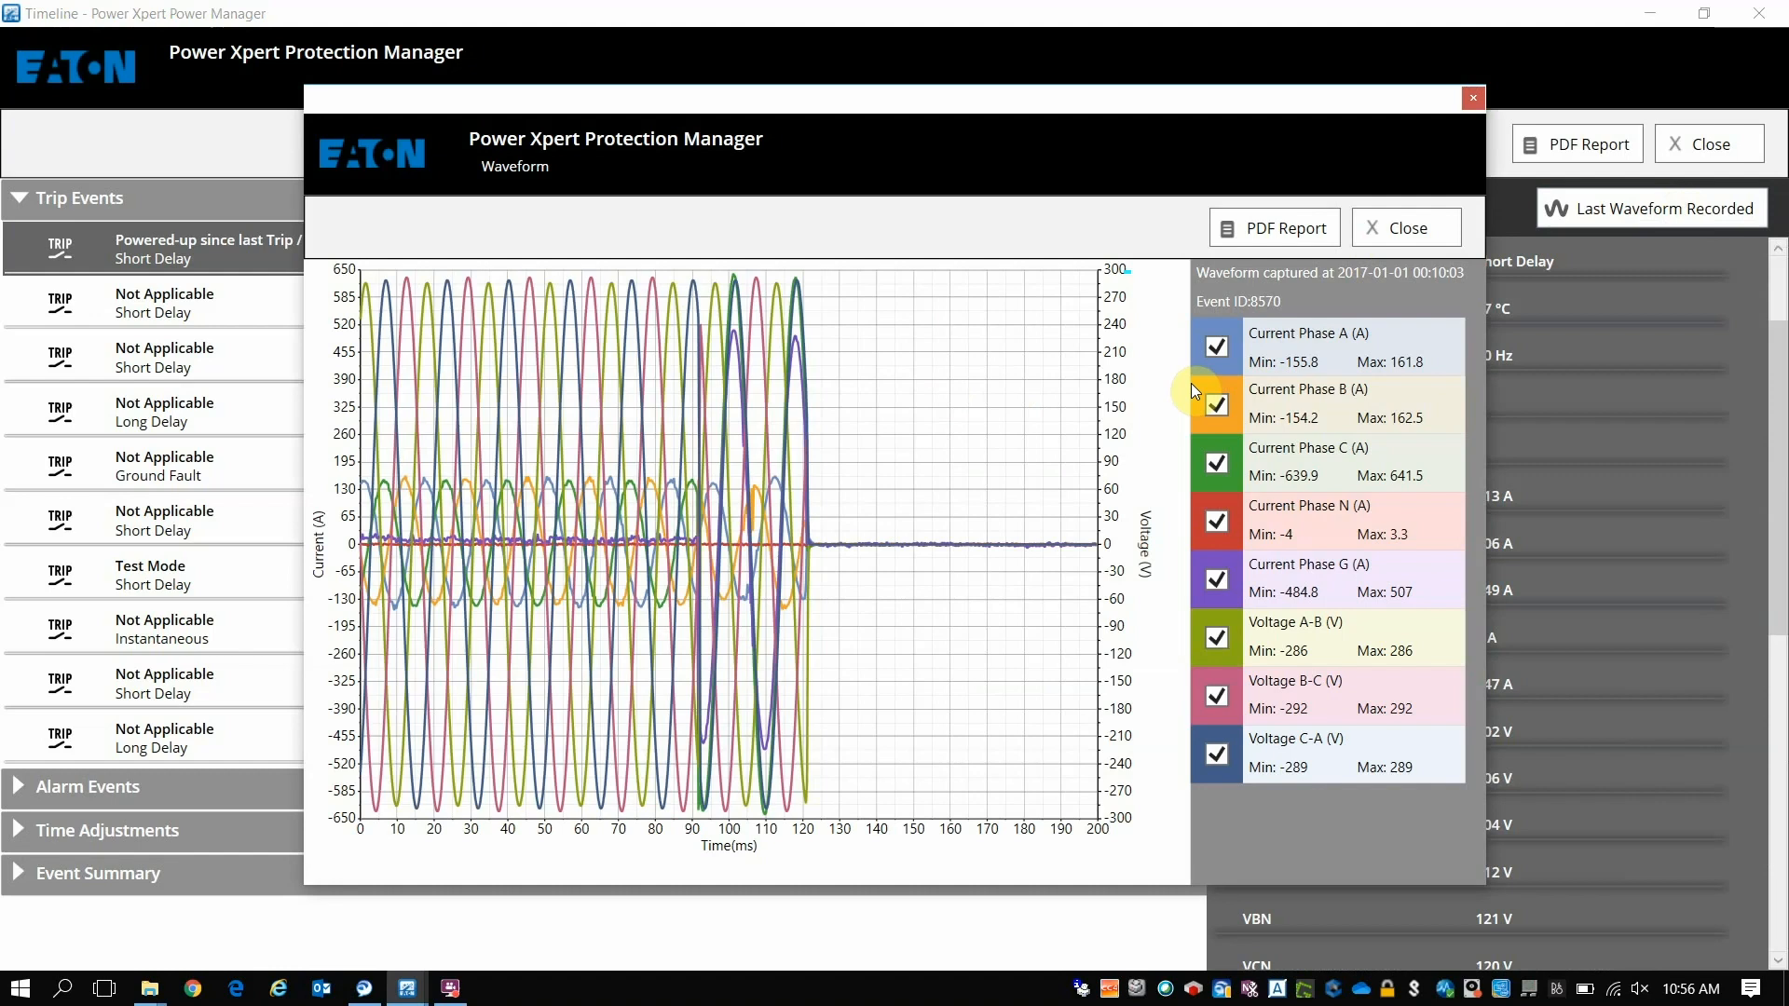
Step: Hide the C-A, B-C, A-B voltages and G and N currents, leaving phase A–C currents, then close the waveform
left_click(1216, 754)
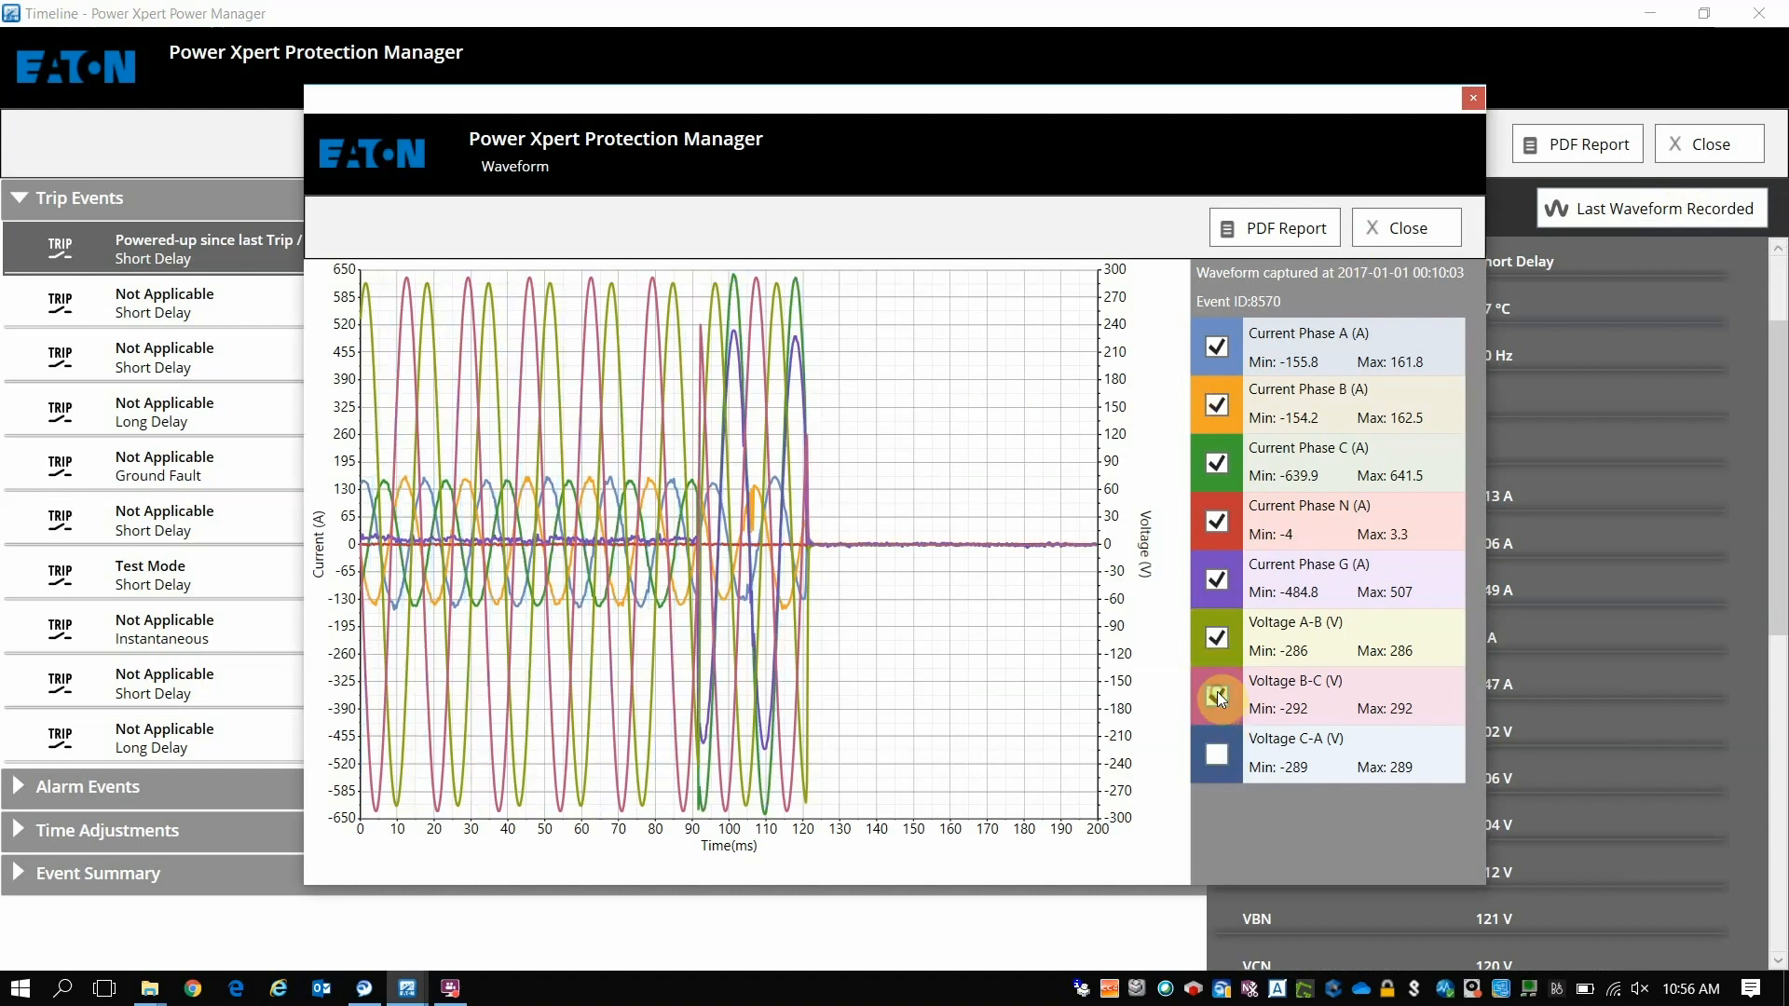
left_click(1217, 694)
left_click(1219, 638)
left_click(1217, 587)
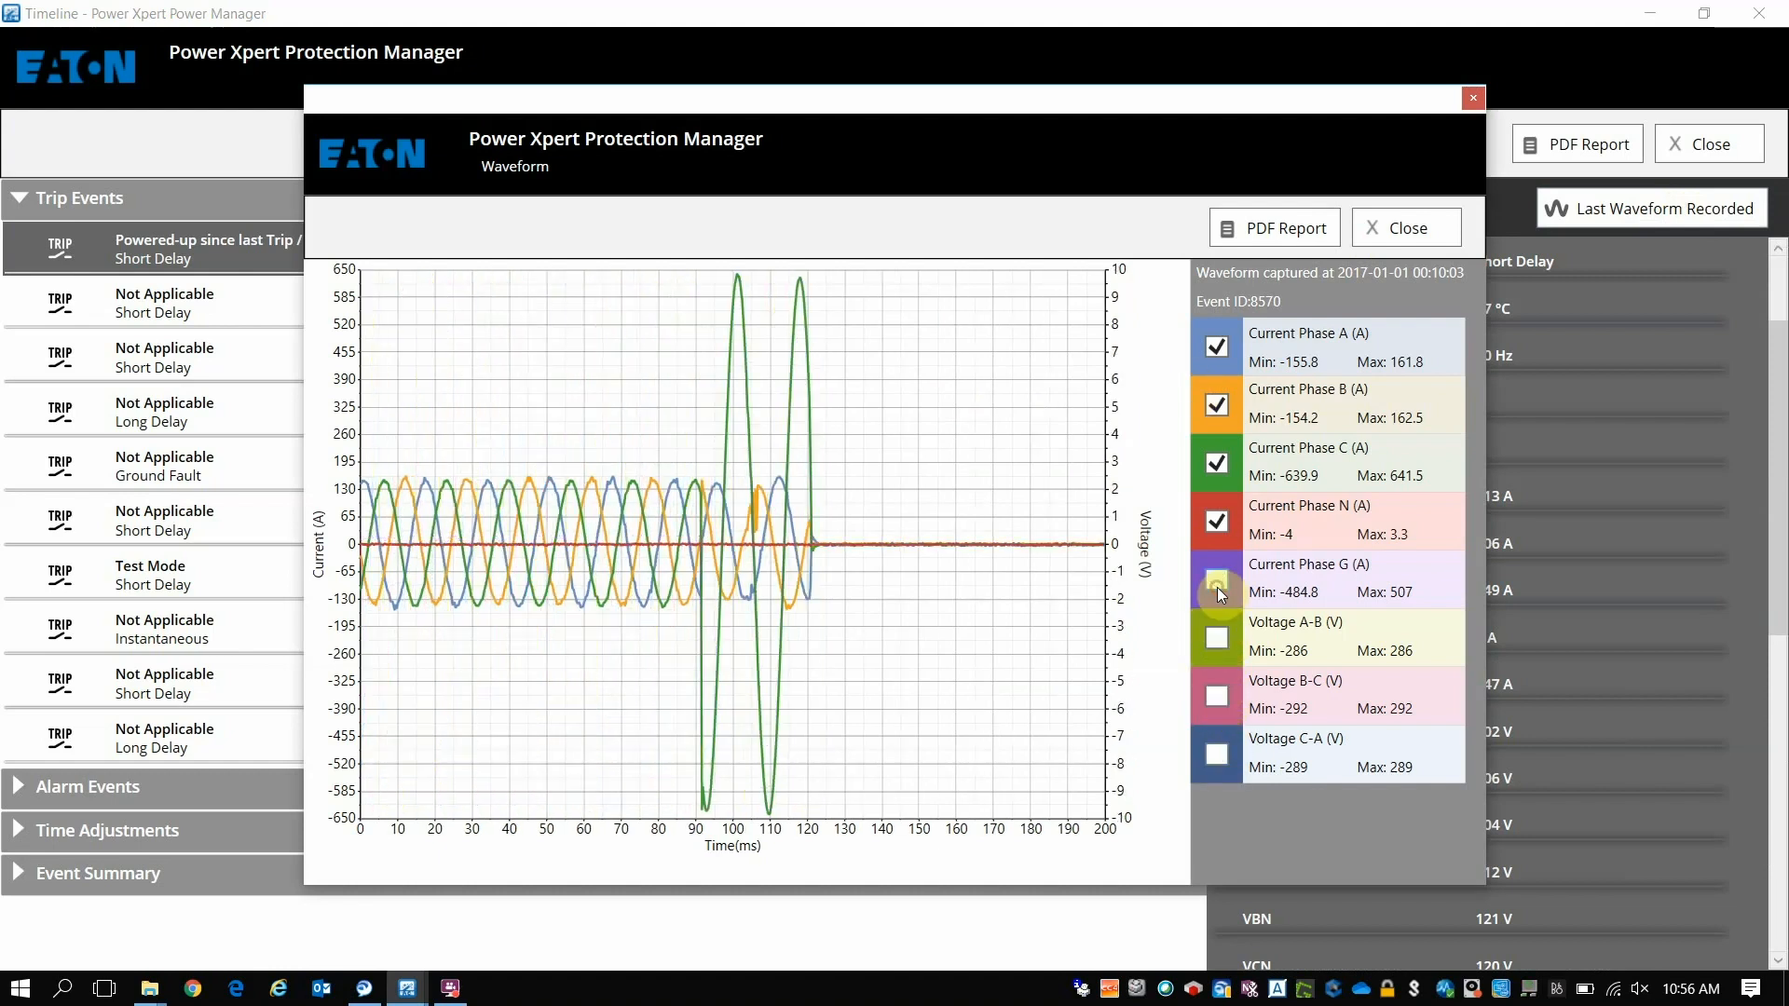
left_click(1217, 518)
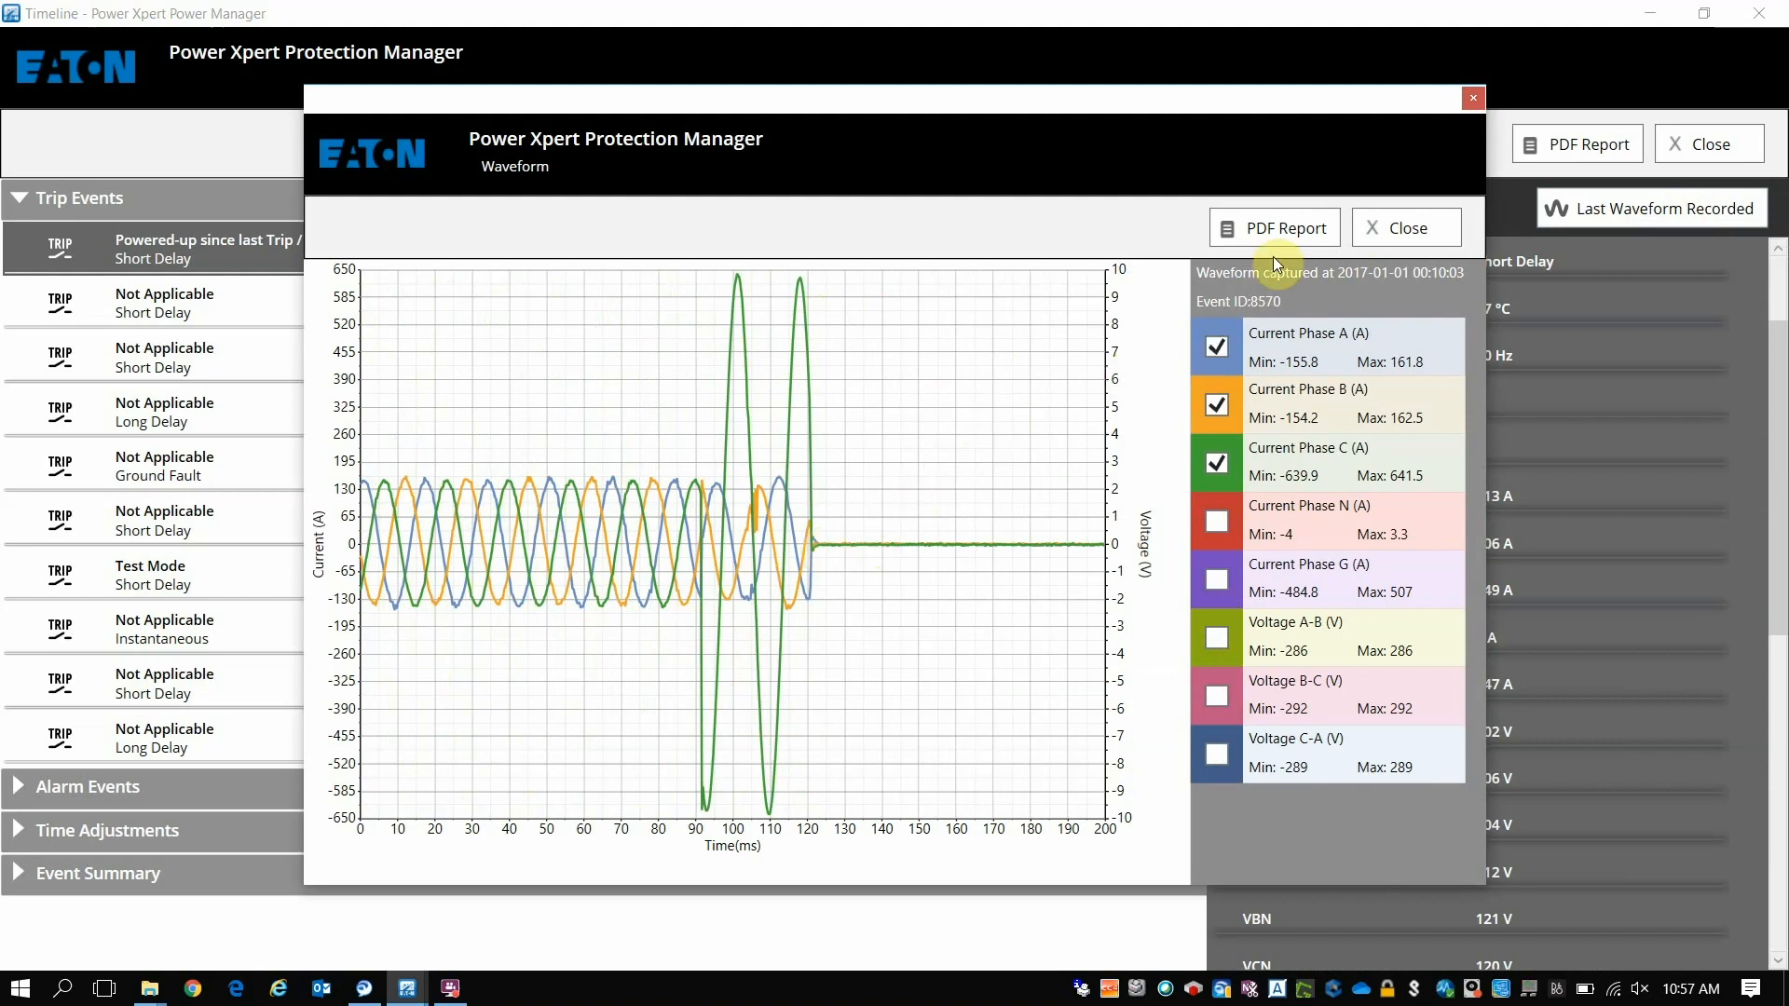
left_click(1396, 233)
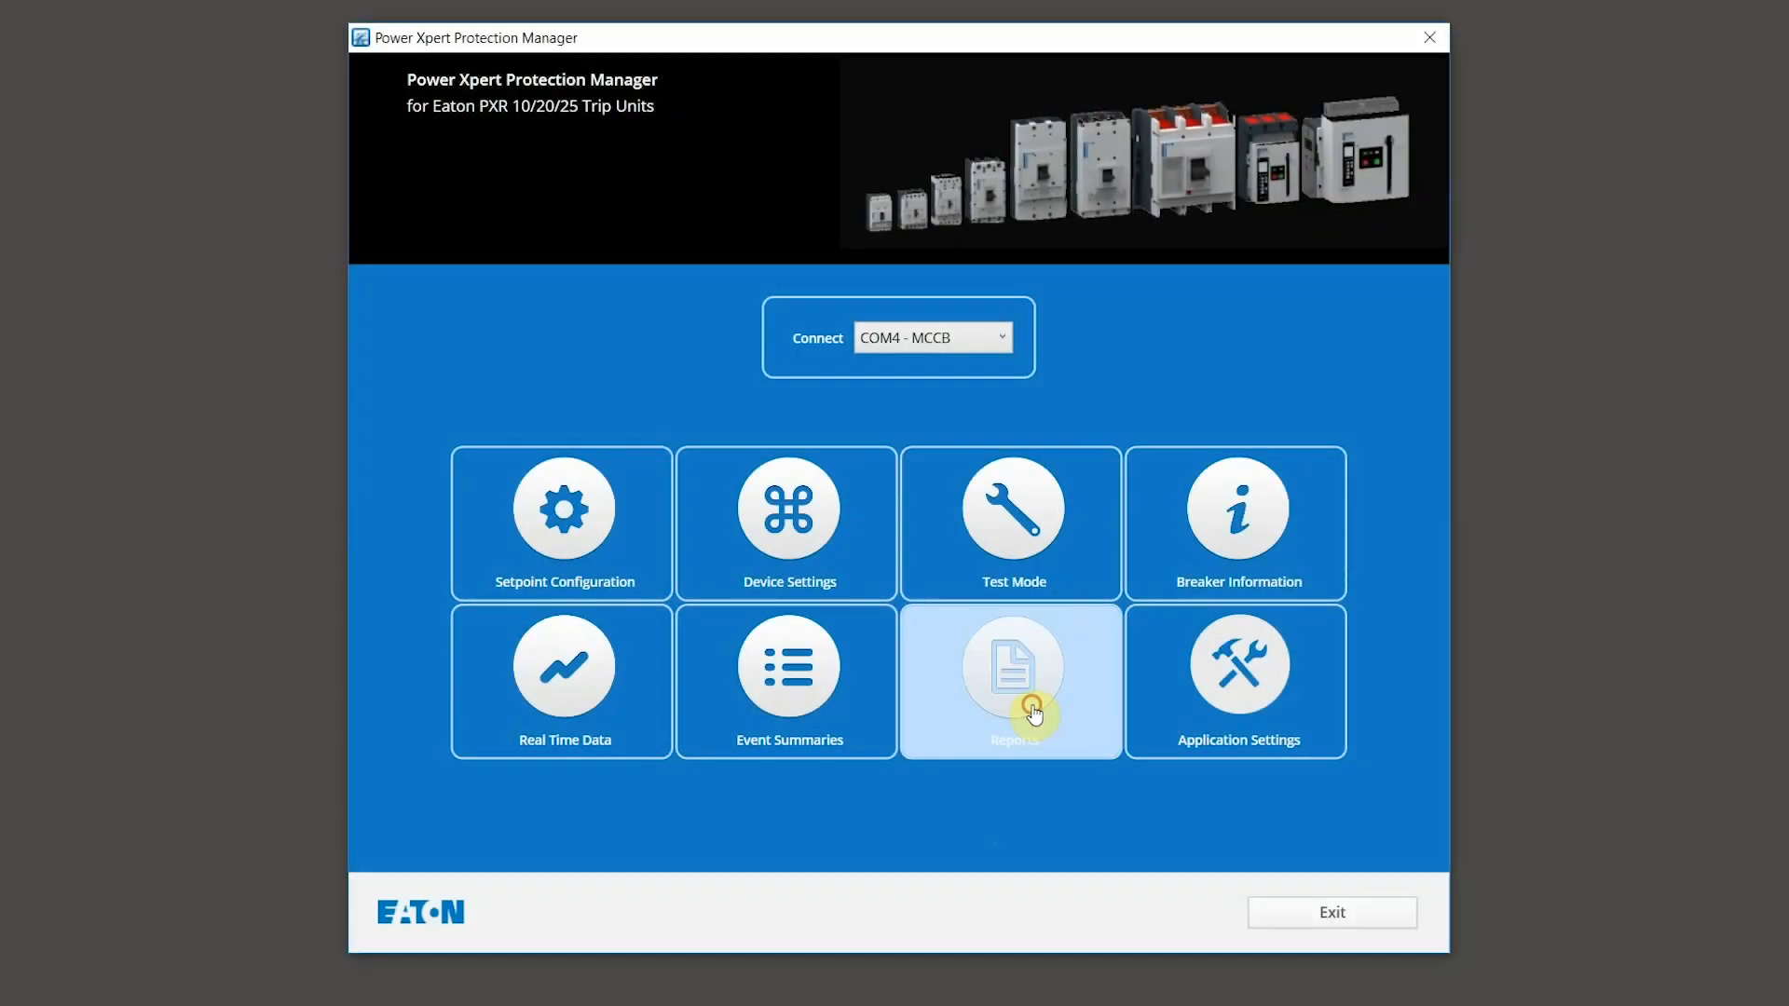
Step: In Reports, select every available report for PDF output
left_click(1033, 713)
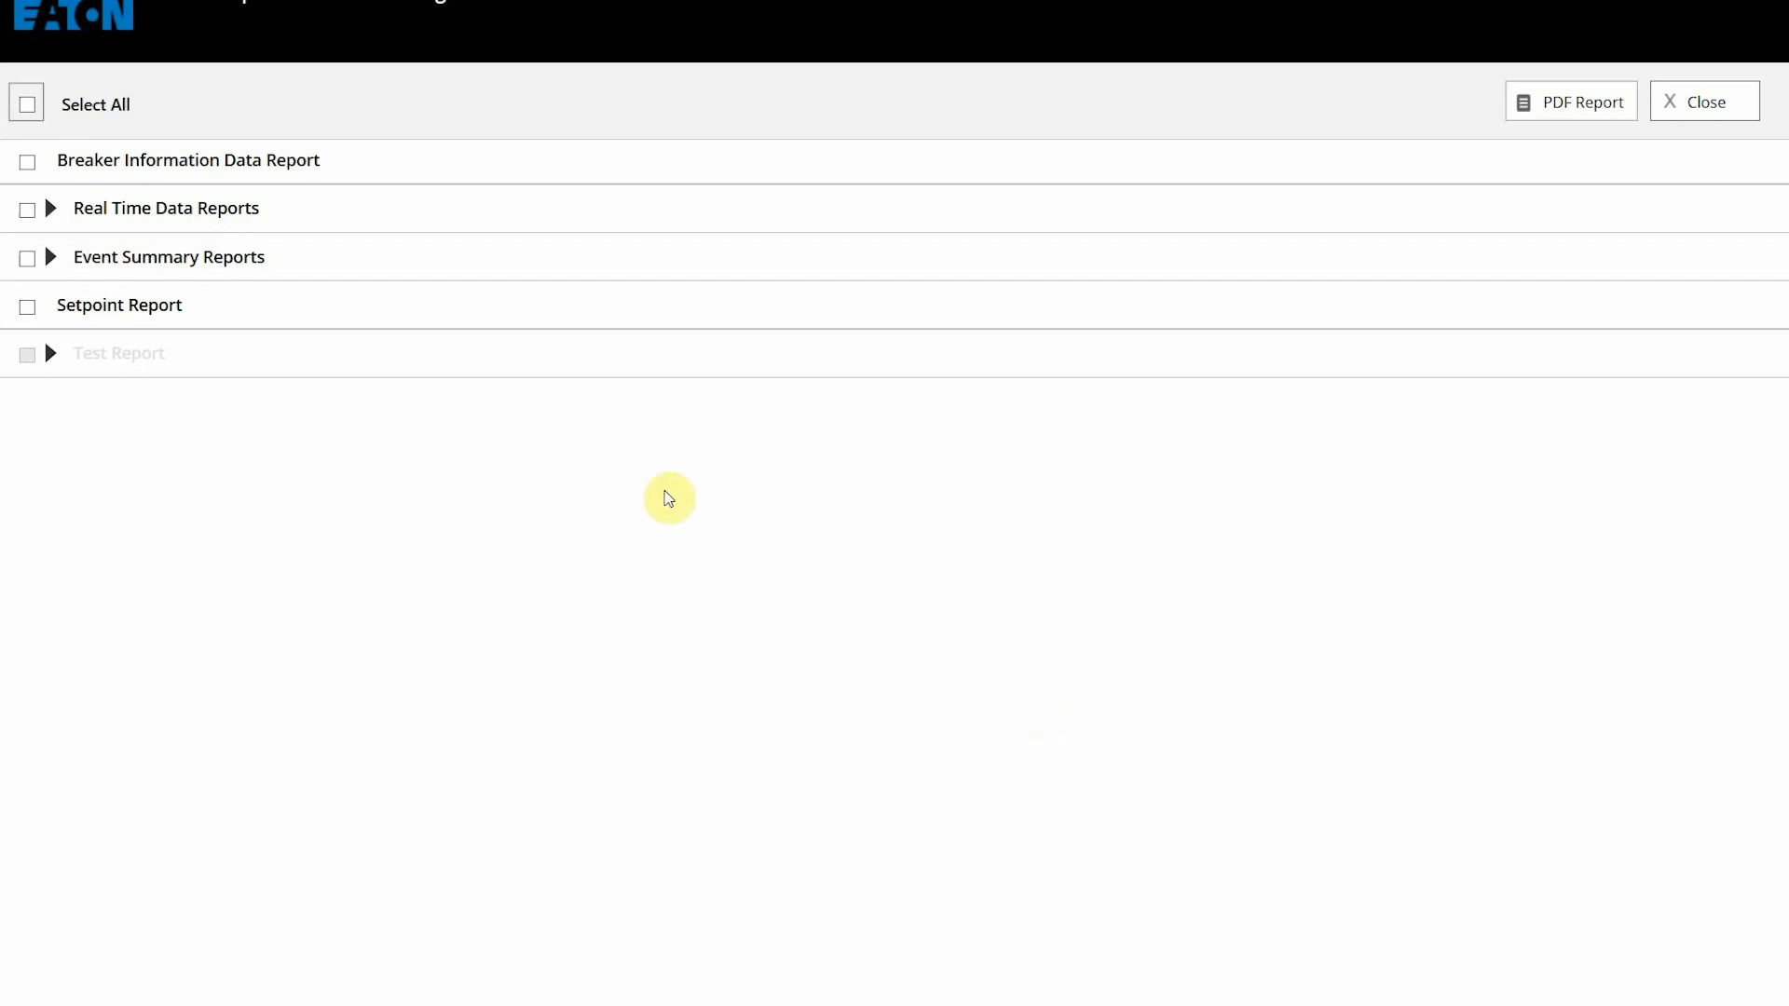
left_click(28, 104)
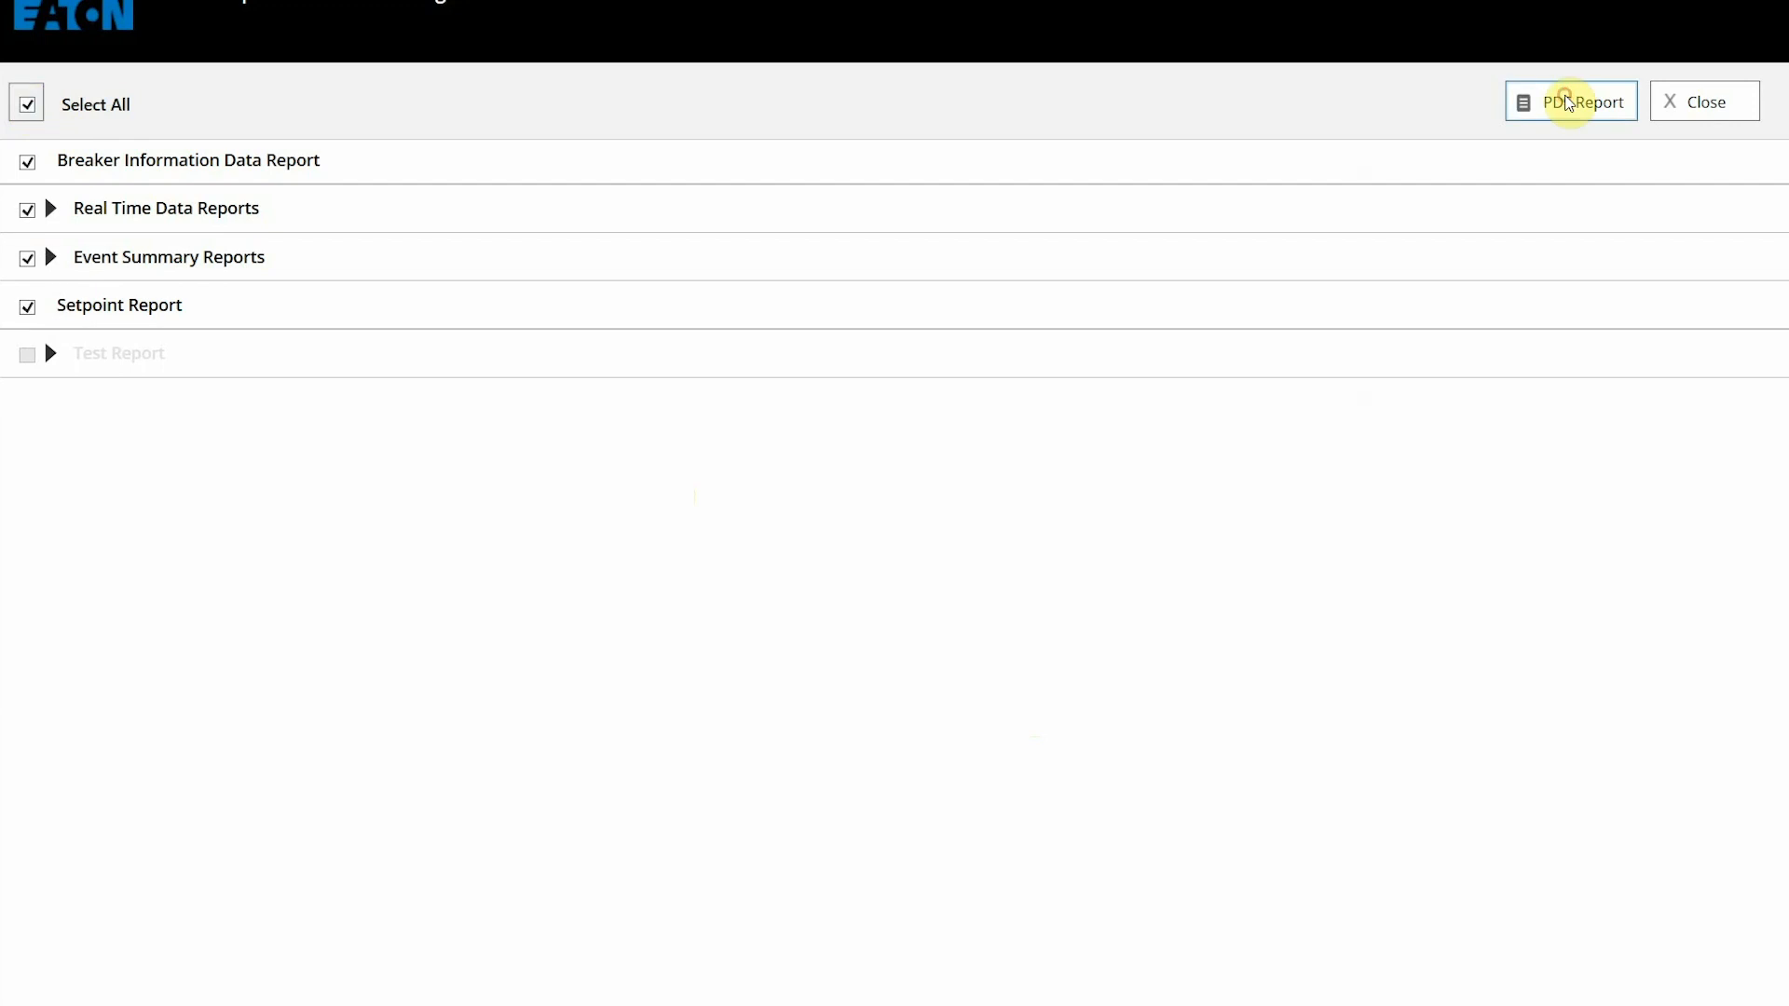
left_click(1569, 101)
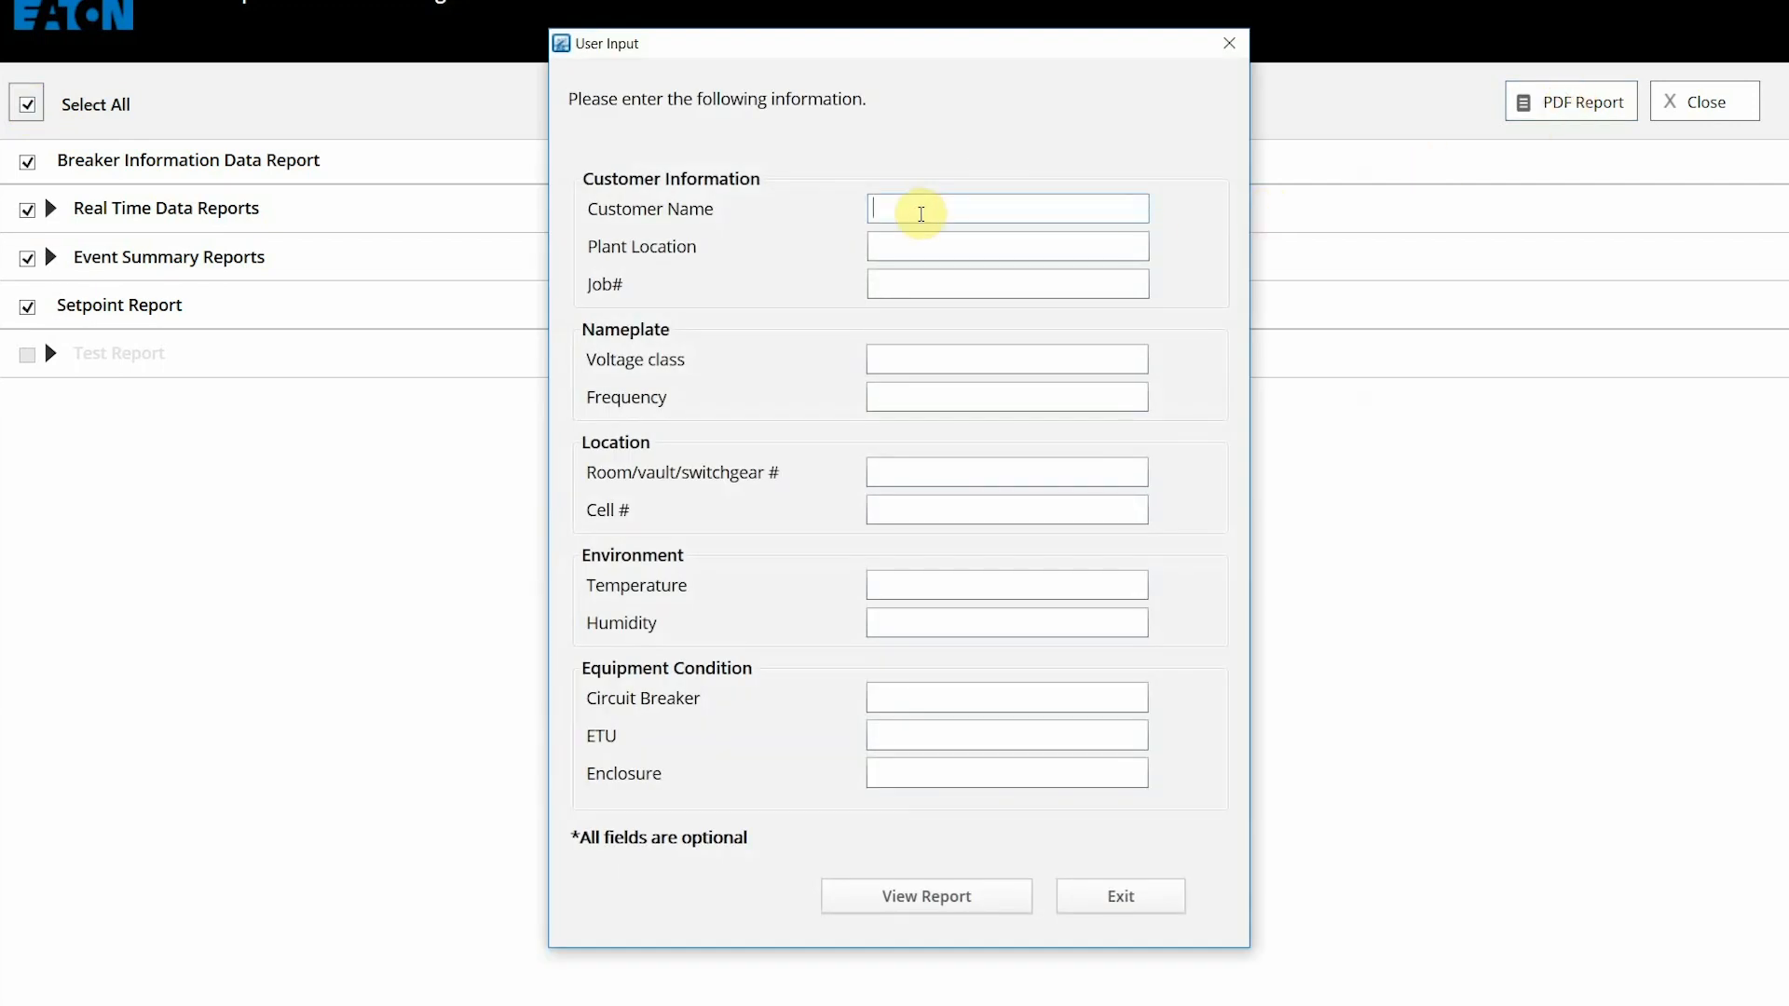
Step: Enter customer Eaton, location Pittsburgh, voltage class 480 and frequency 60, then generate the report file
type("Eaton")
key("Tab")
type("Pittsburgh")
key("Tab")
key("Tab")
type("480")
key("Tab")
type("60")
left_click(872, 906)
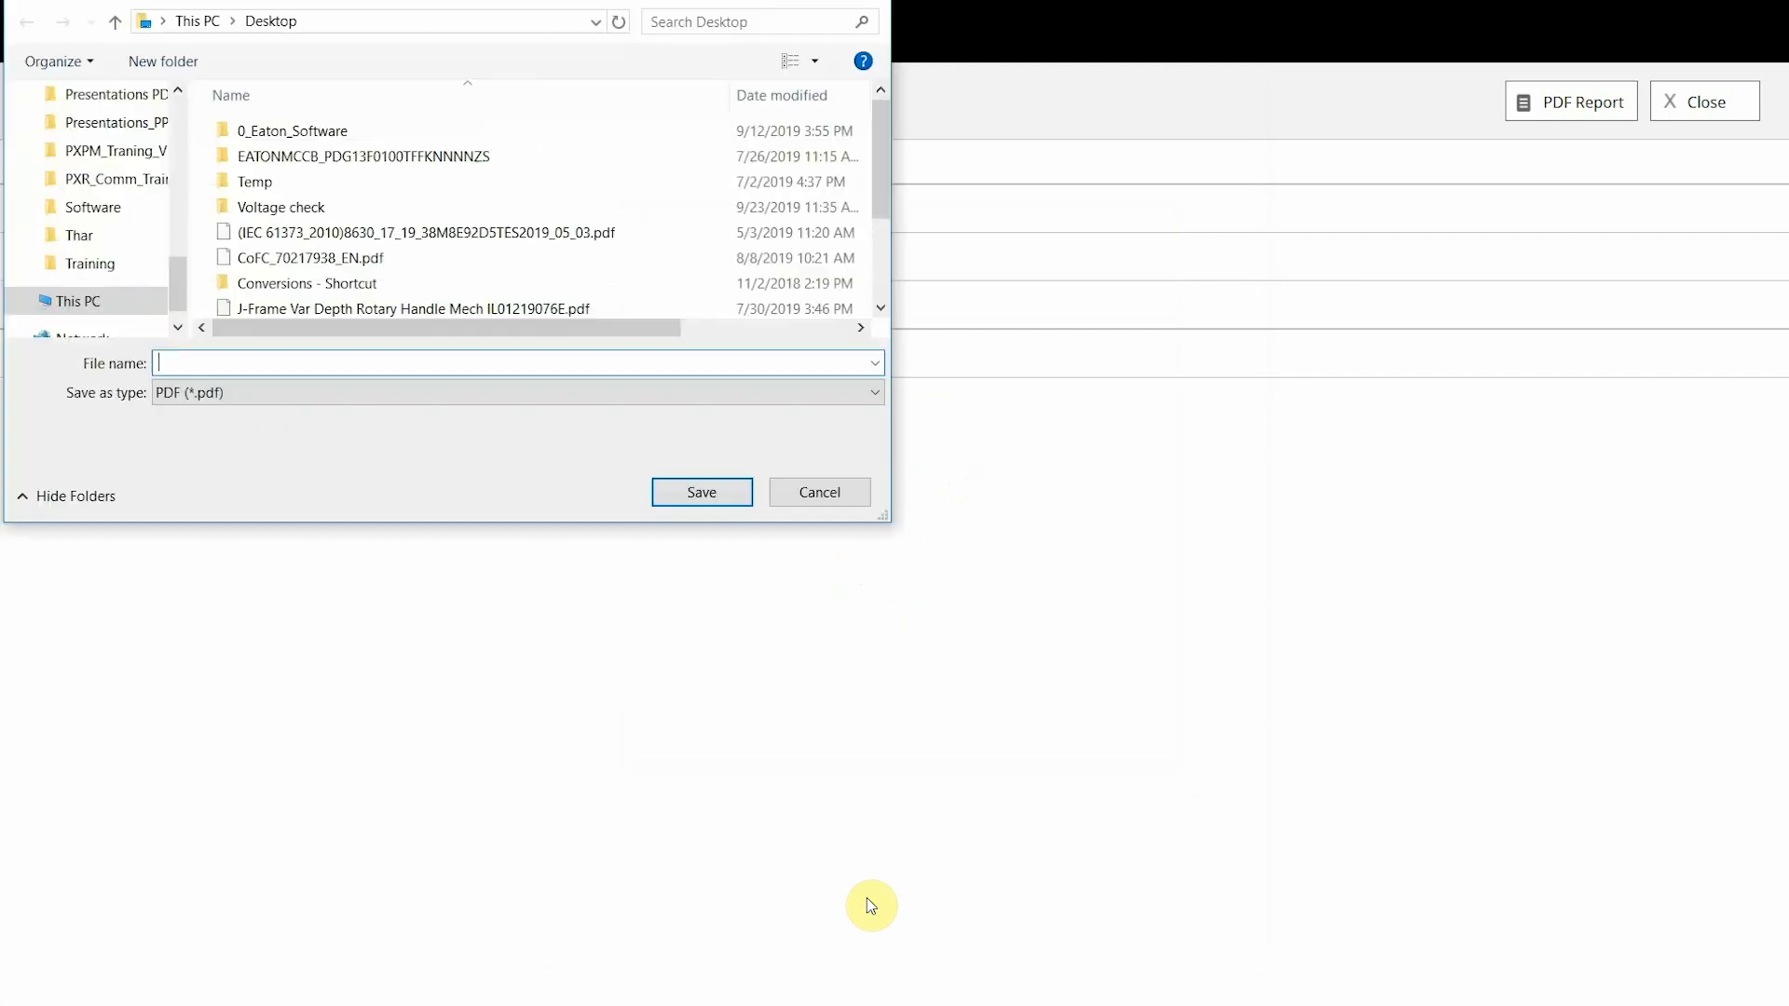
left_click(189, 357)
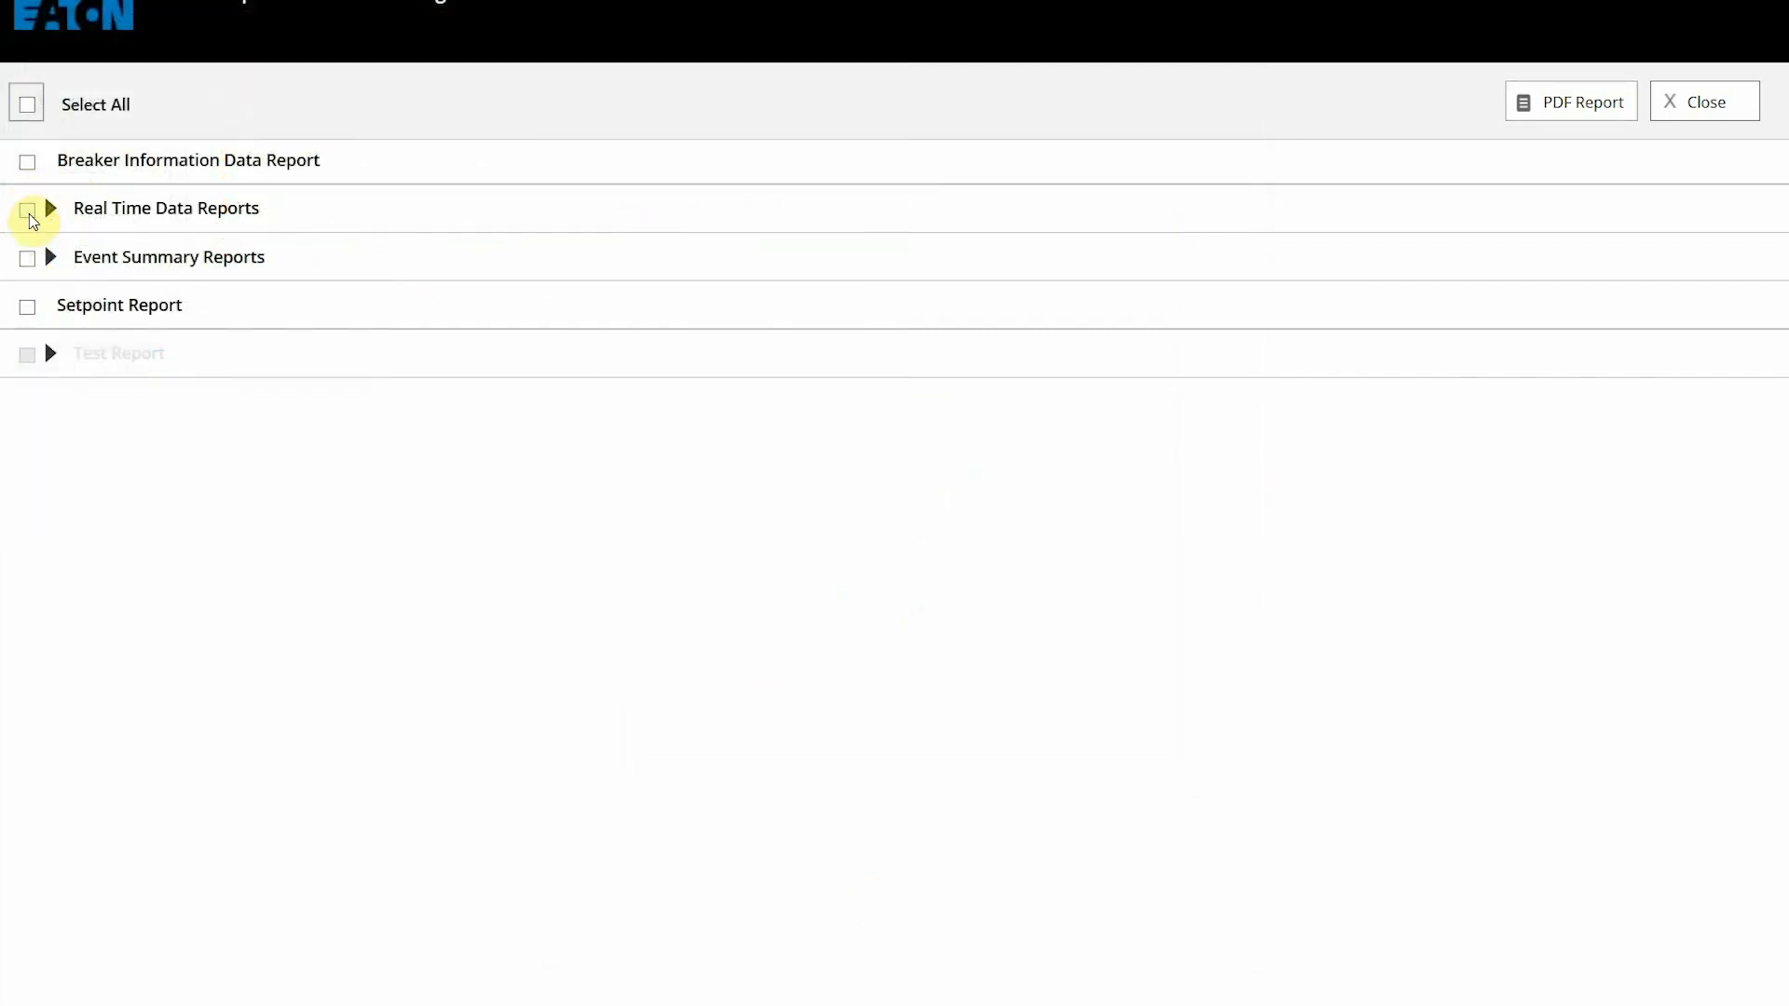
Step: Check only the System Primary, Secondary and Cause of Status and Diagnostics External reports for PDF
left_click(29, 212)
left_click(49, 209)
left_click(29, 209)
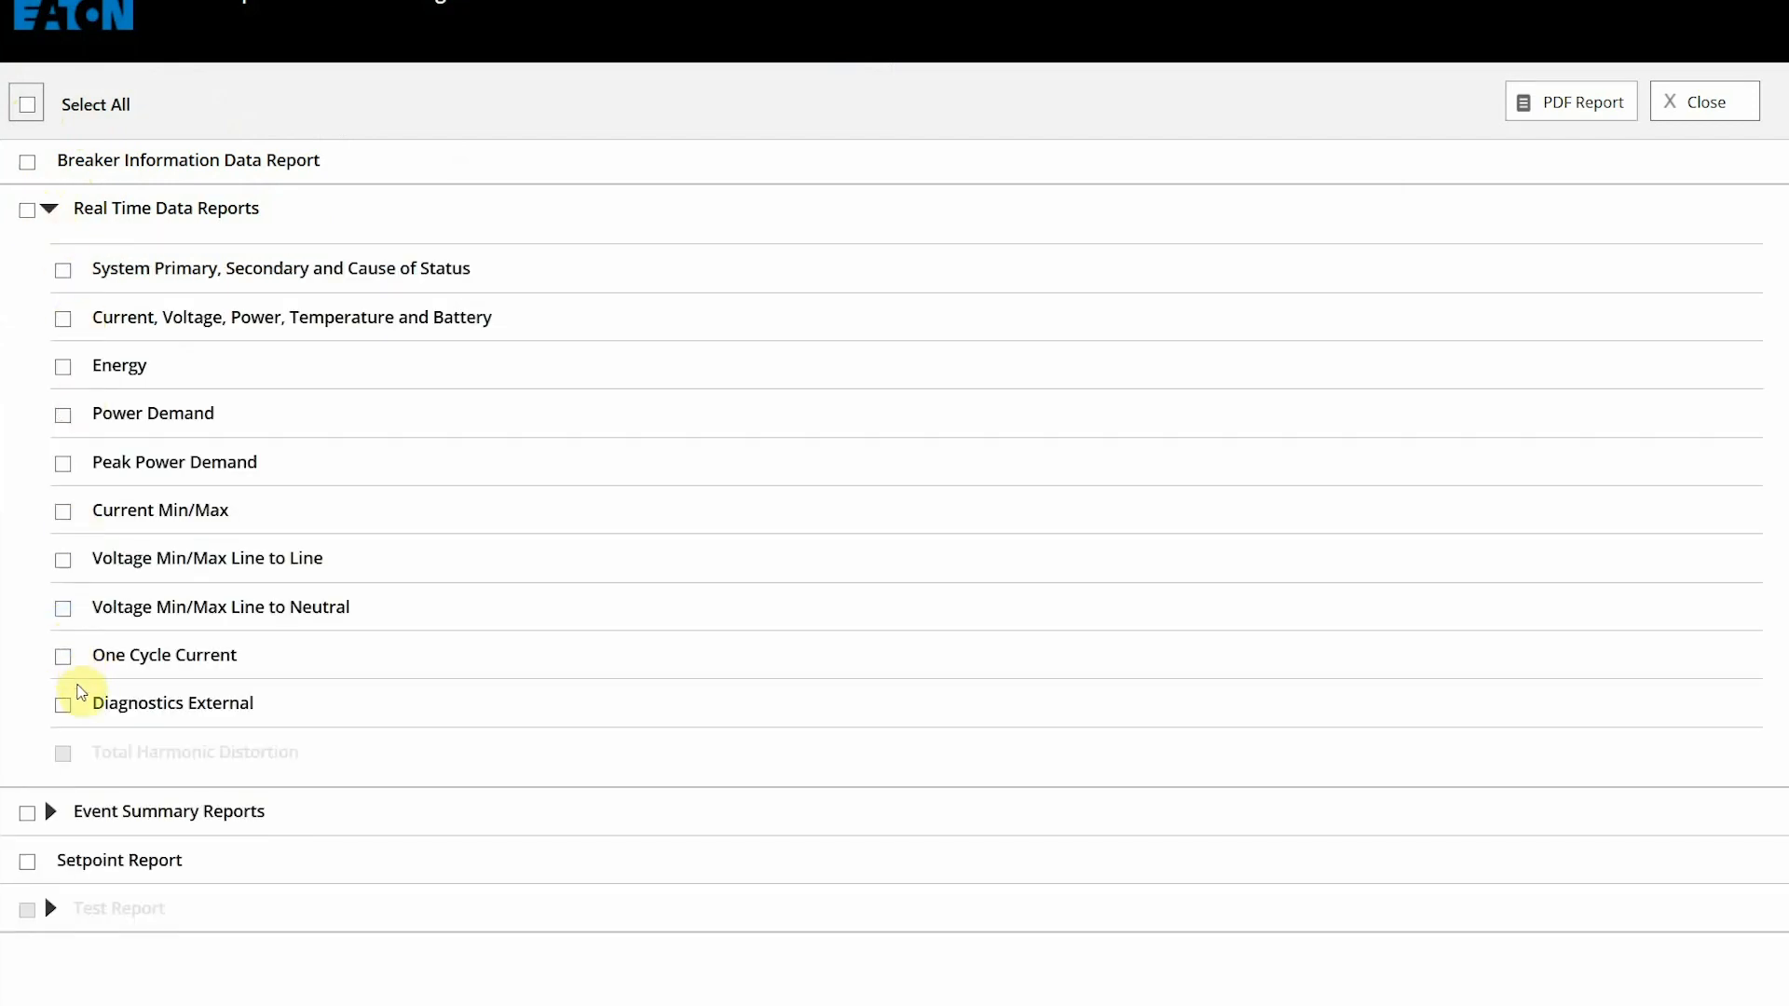
left_click(66, 706)
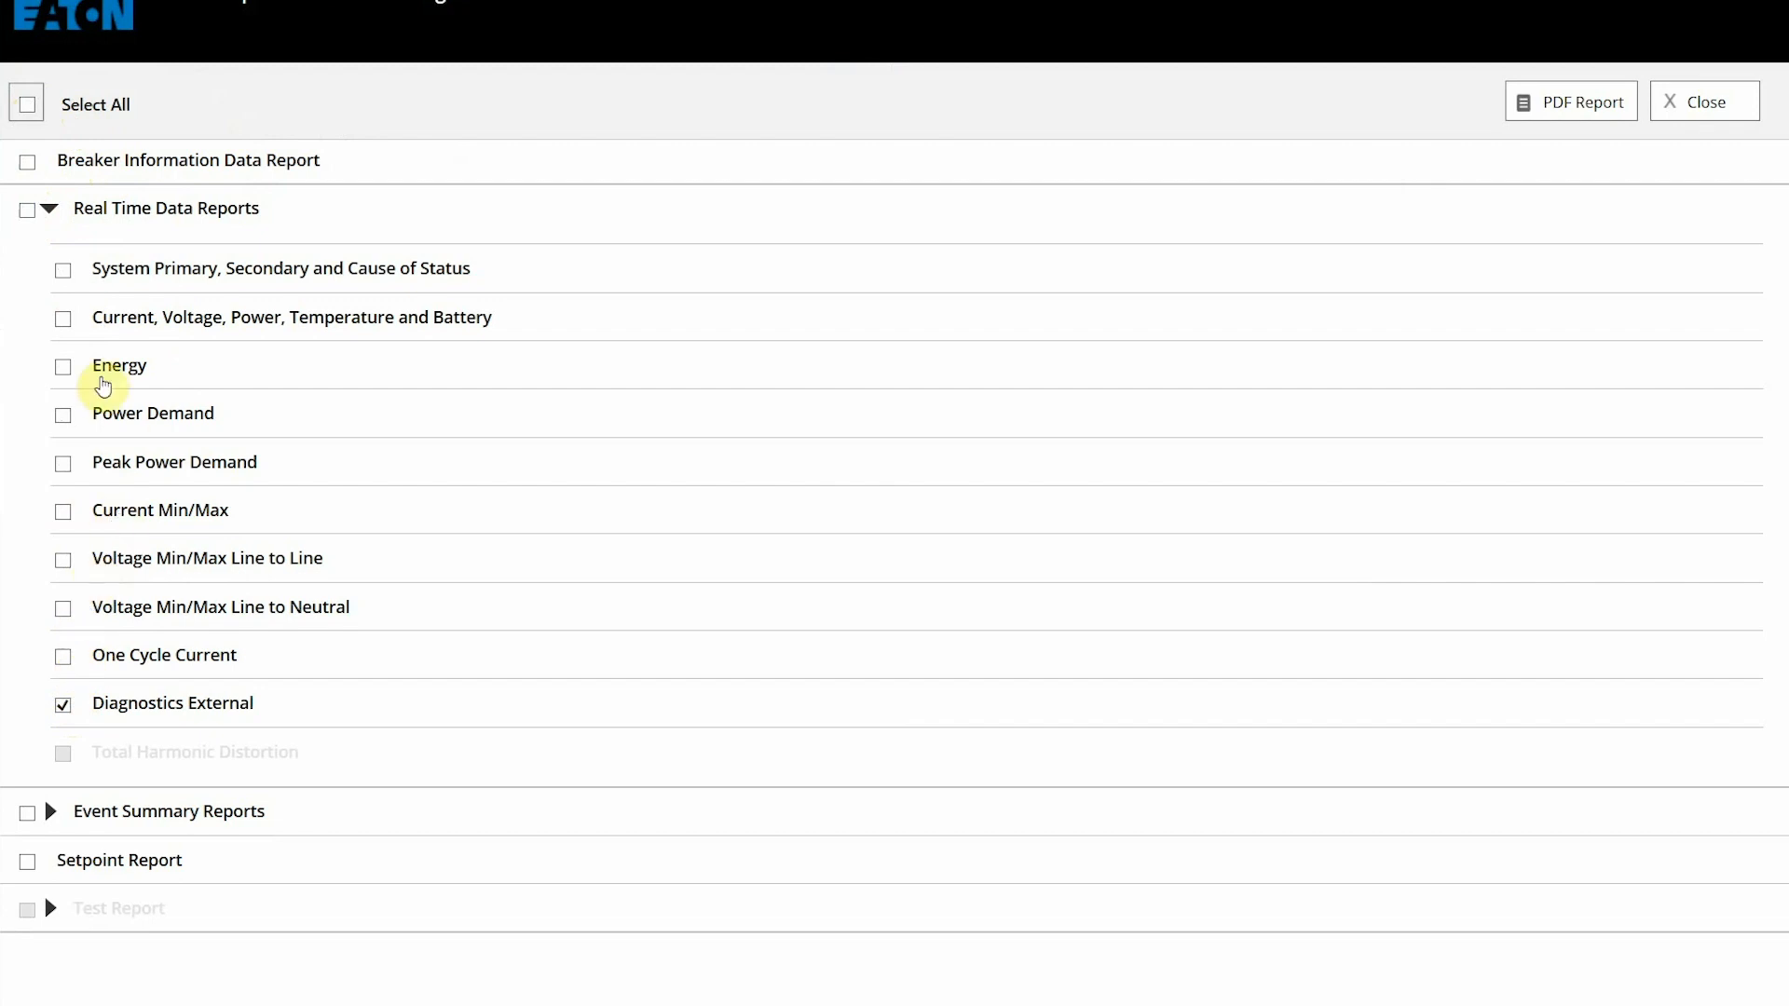
left_click(63, 272)
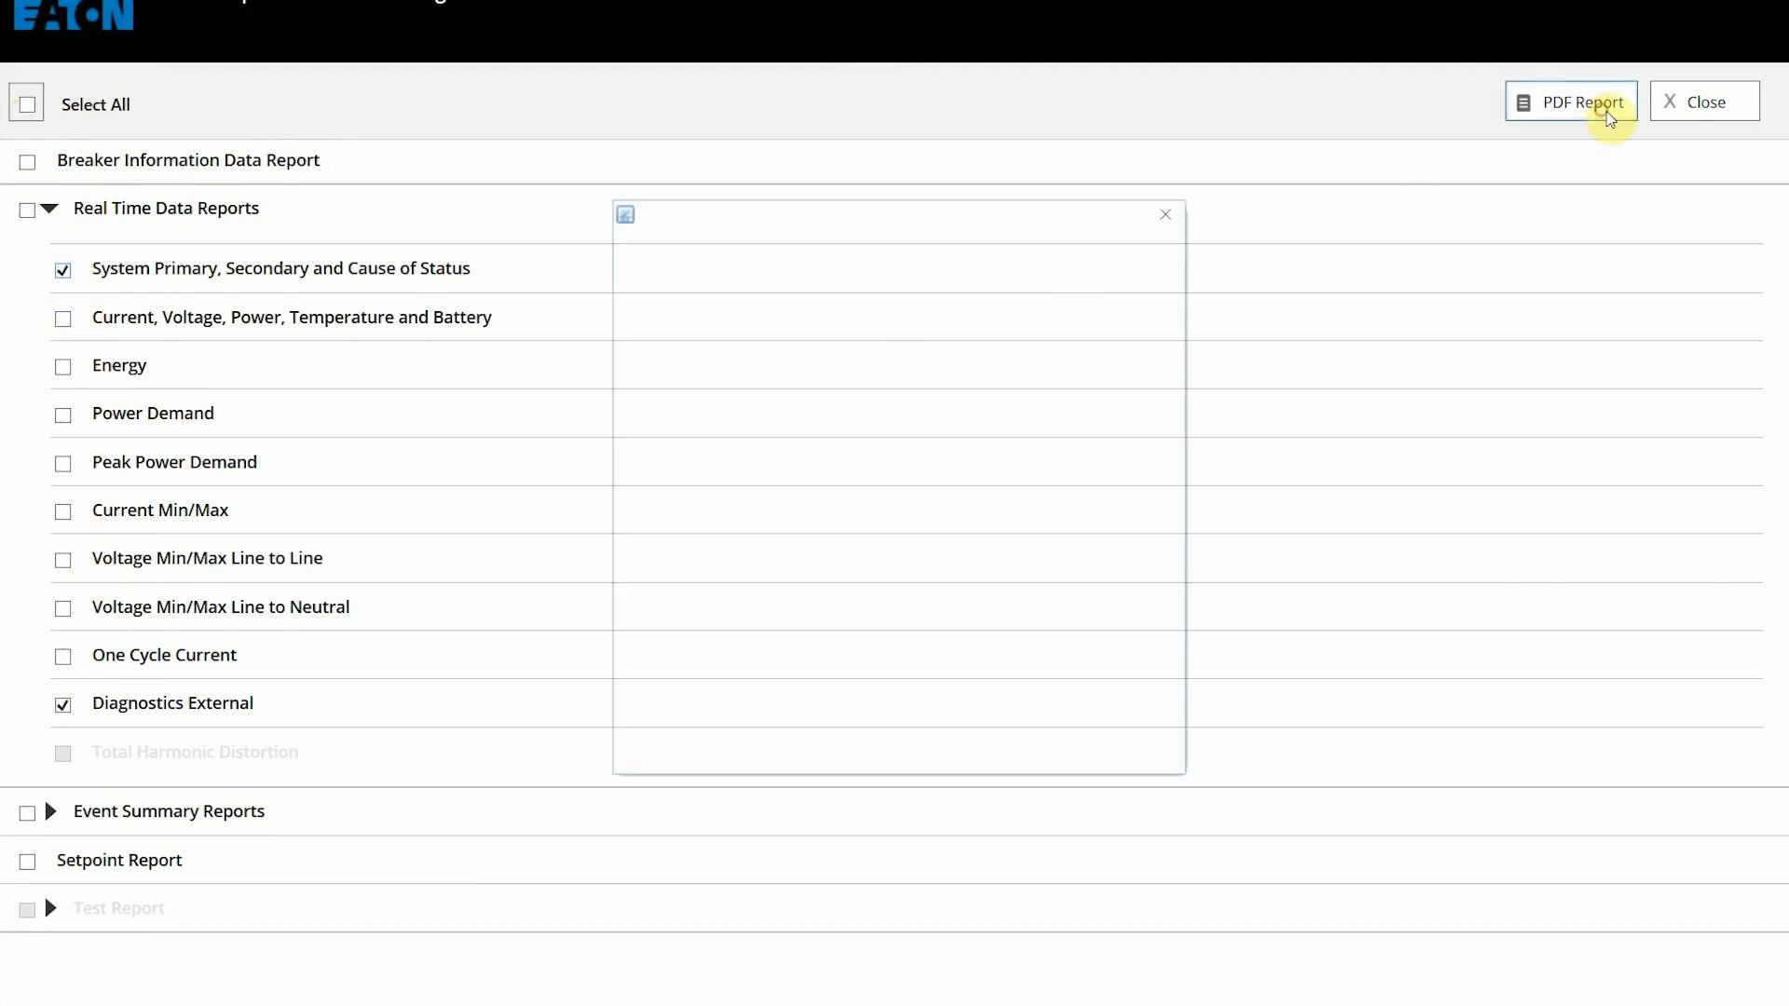
left_click(1605, 115)
Step: Save the selected reports as a PDF named 'System_And_Diag'
left_click(226, 370)
type("System")
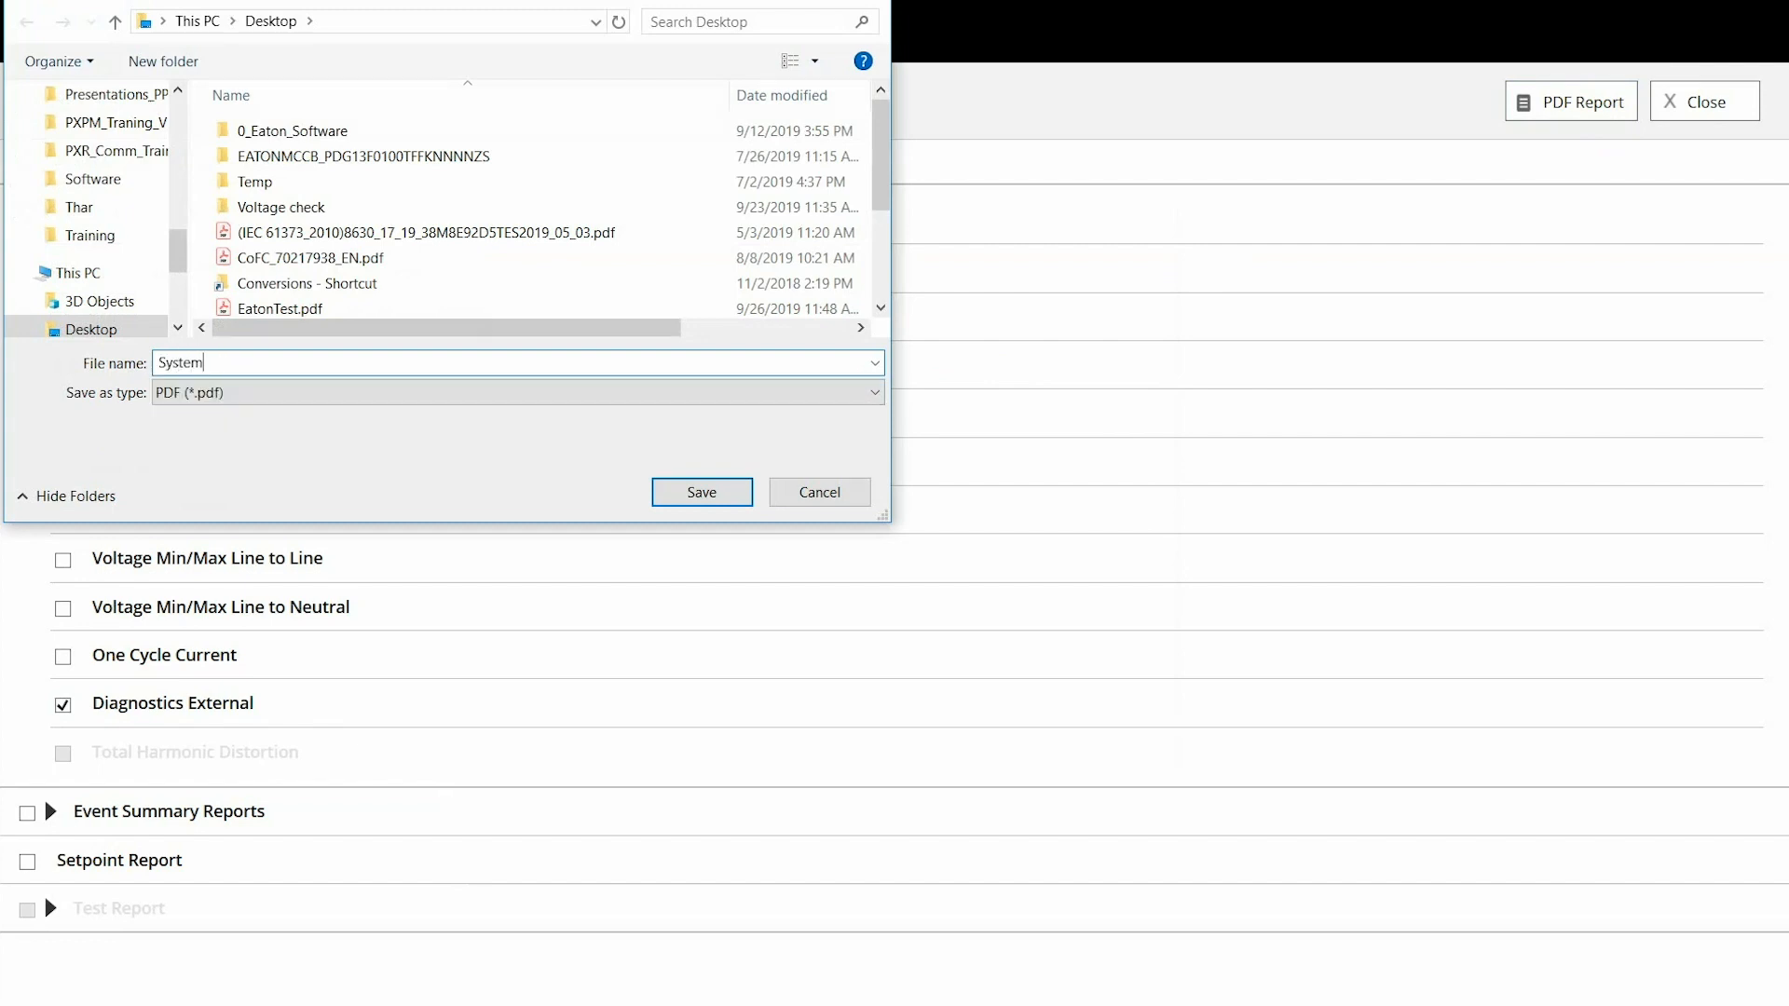
type("_And_Diag")
left_click(687, 492)
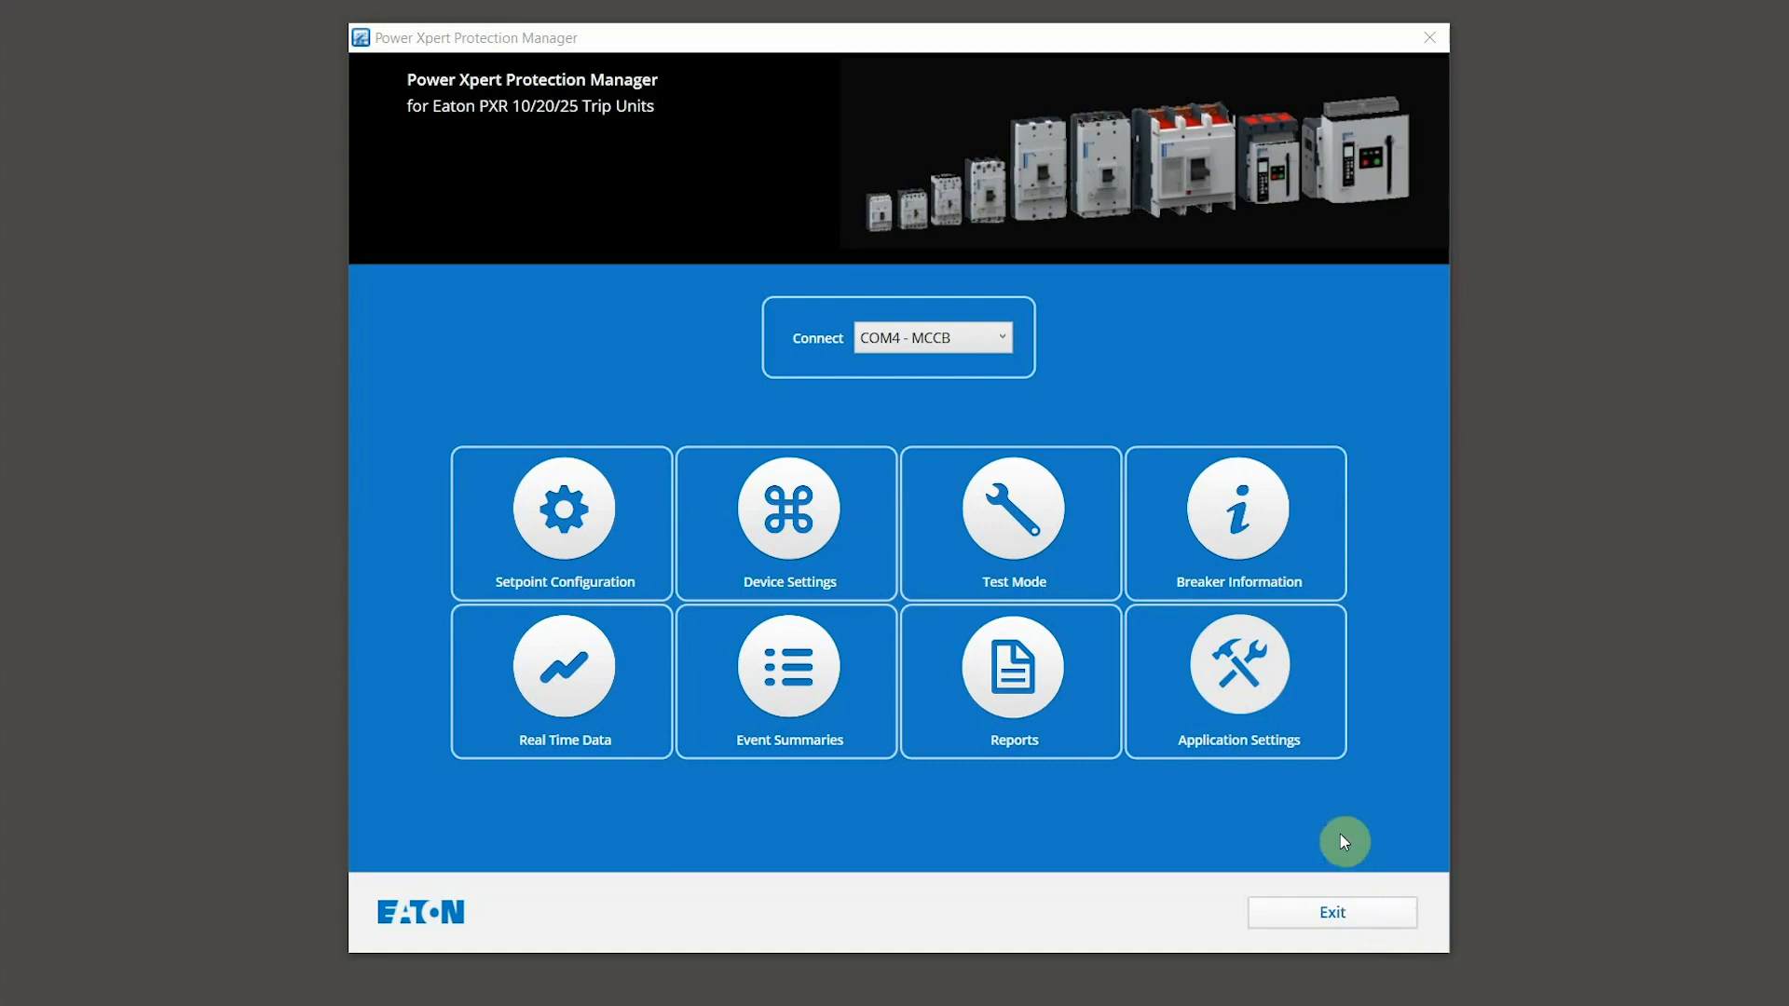
Step: Open Manage License from Application Settings, showing Test Mode installed with 3 sessions
left_click(1290, 729)
left_click(847, 471)
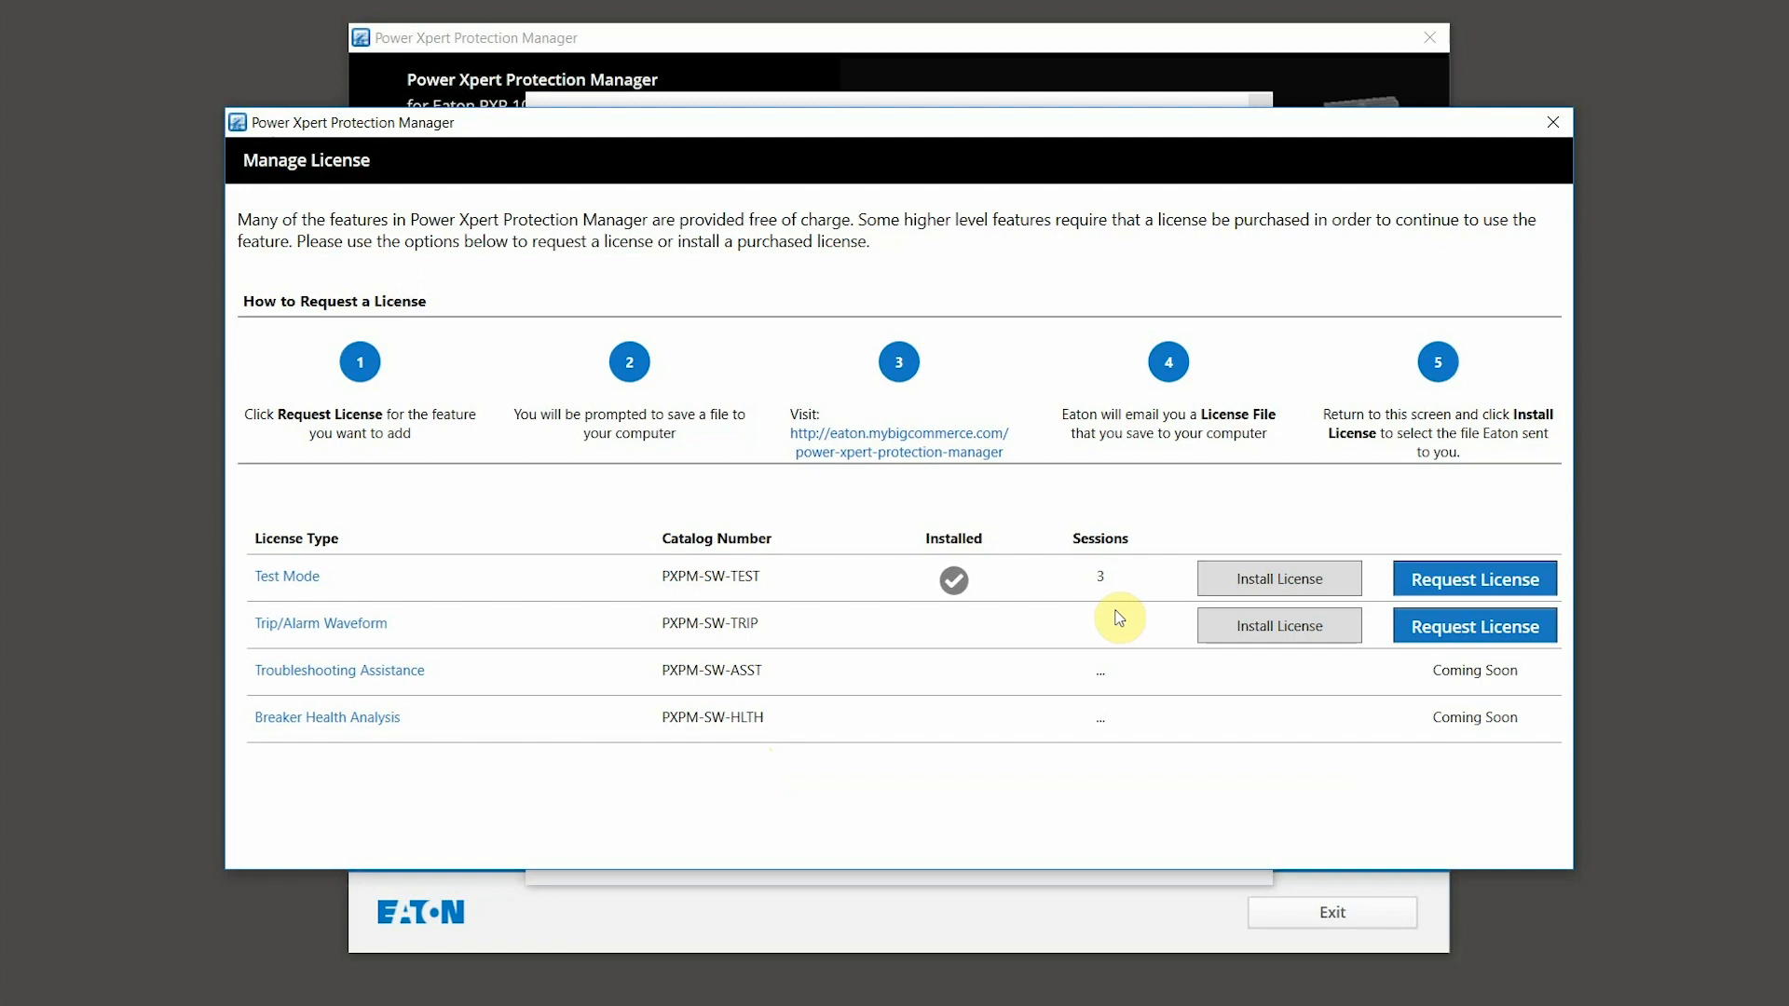
Step: Save a Test Mode .LicReq license request file and open the Eaton license store website
left_click(1458, 580)
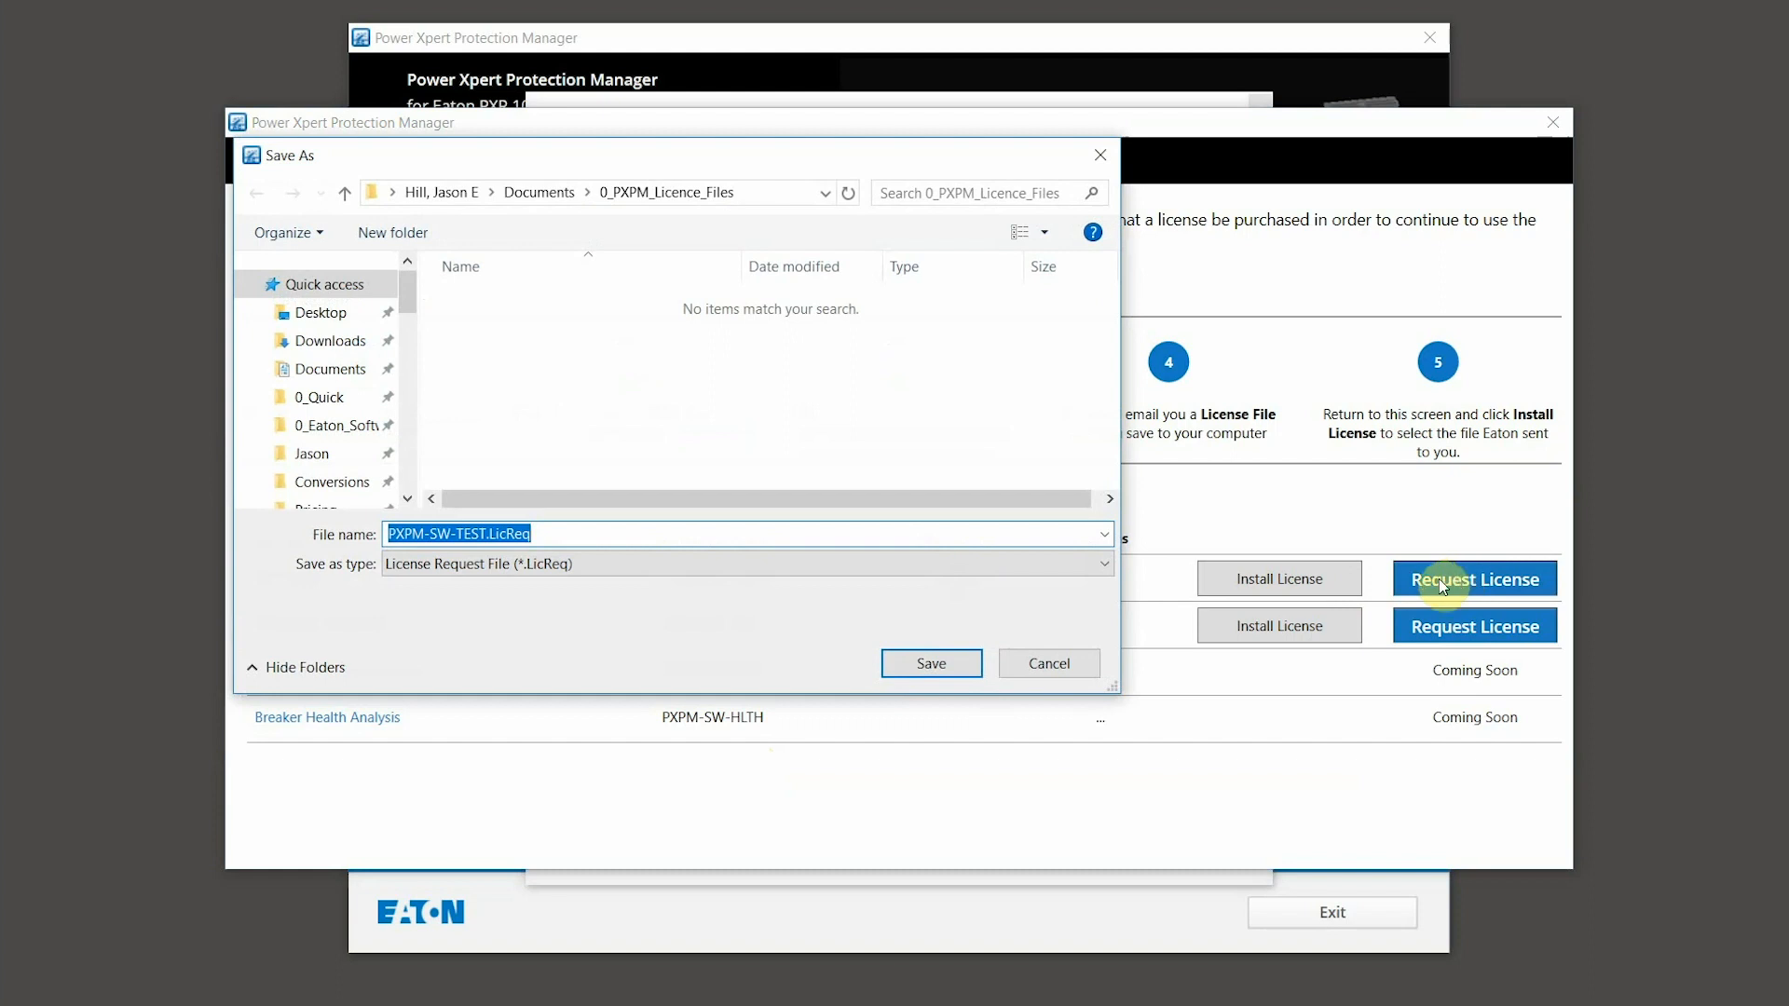
left_click(932, 664)
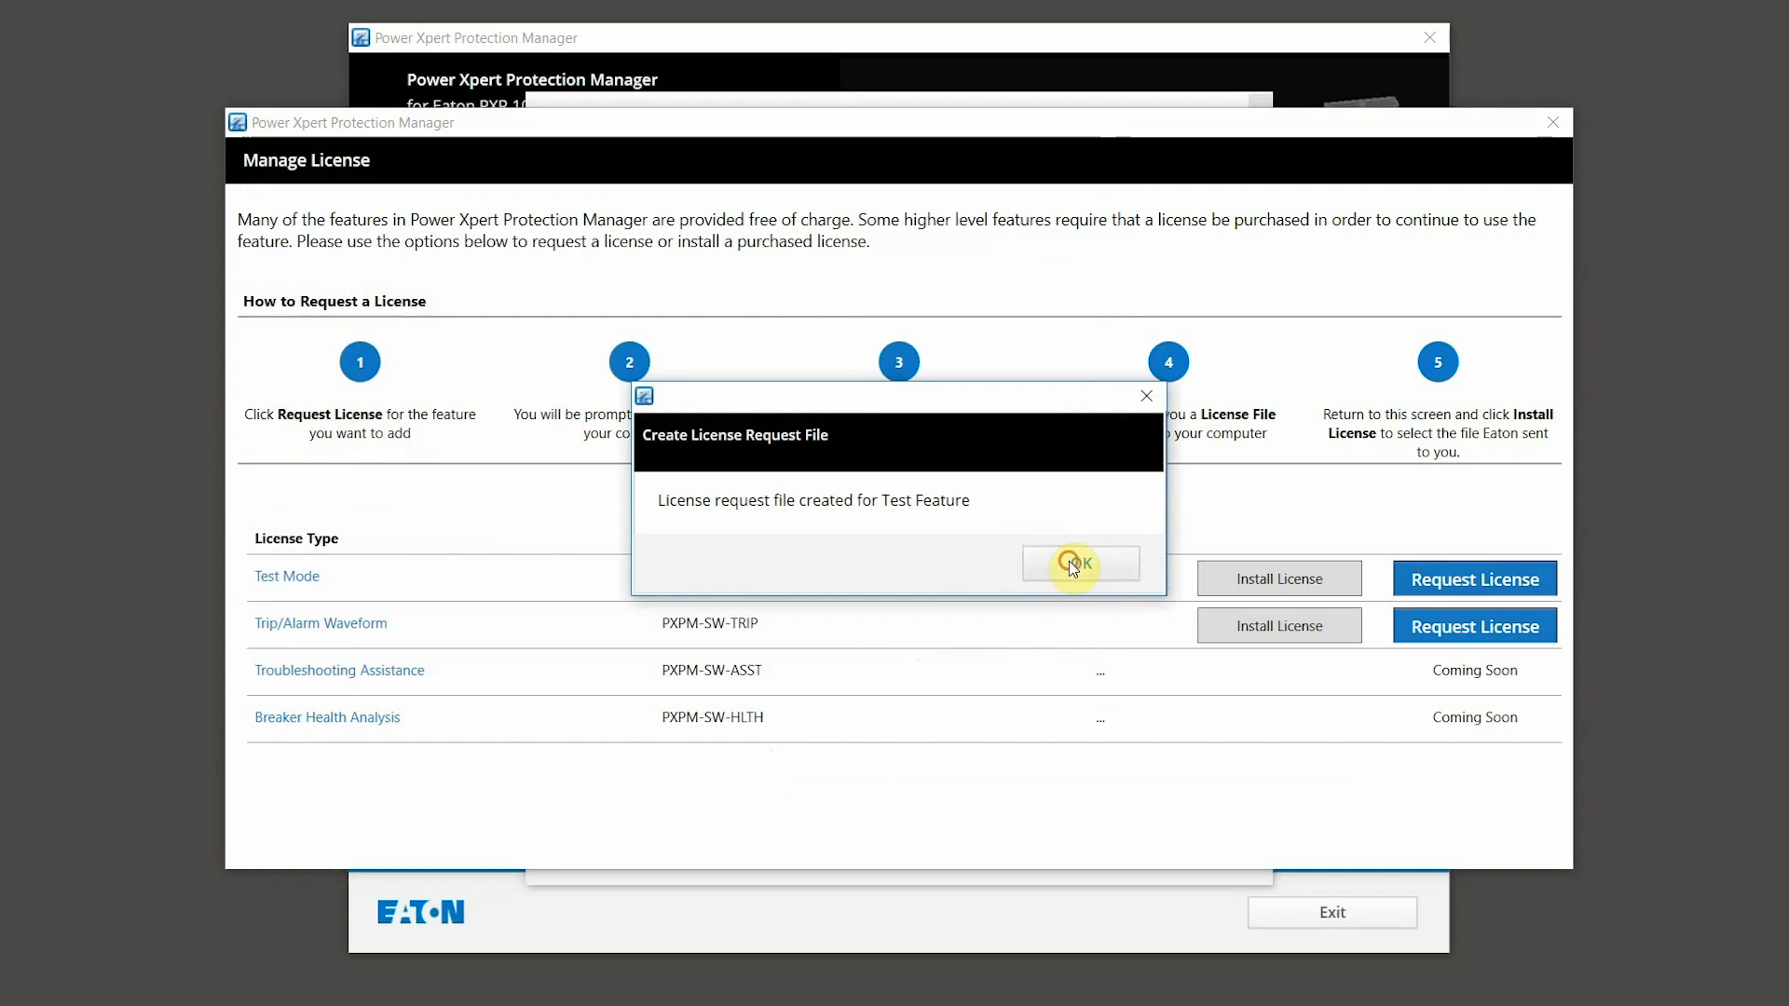
left_click(1073, 564)
left_click(880, 434)
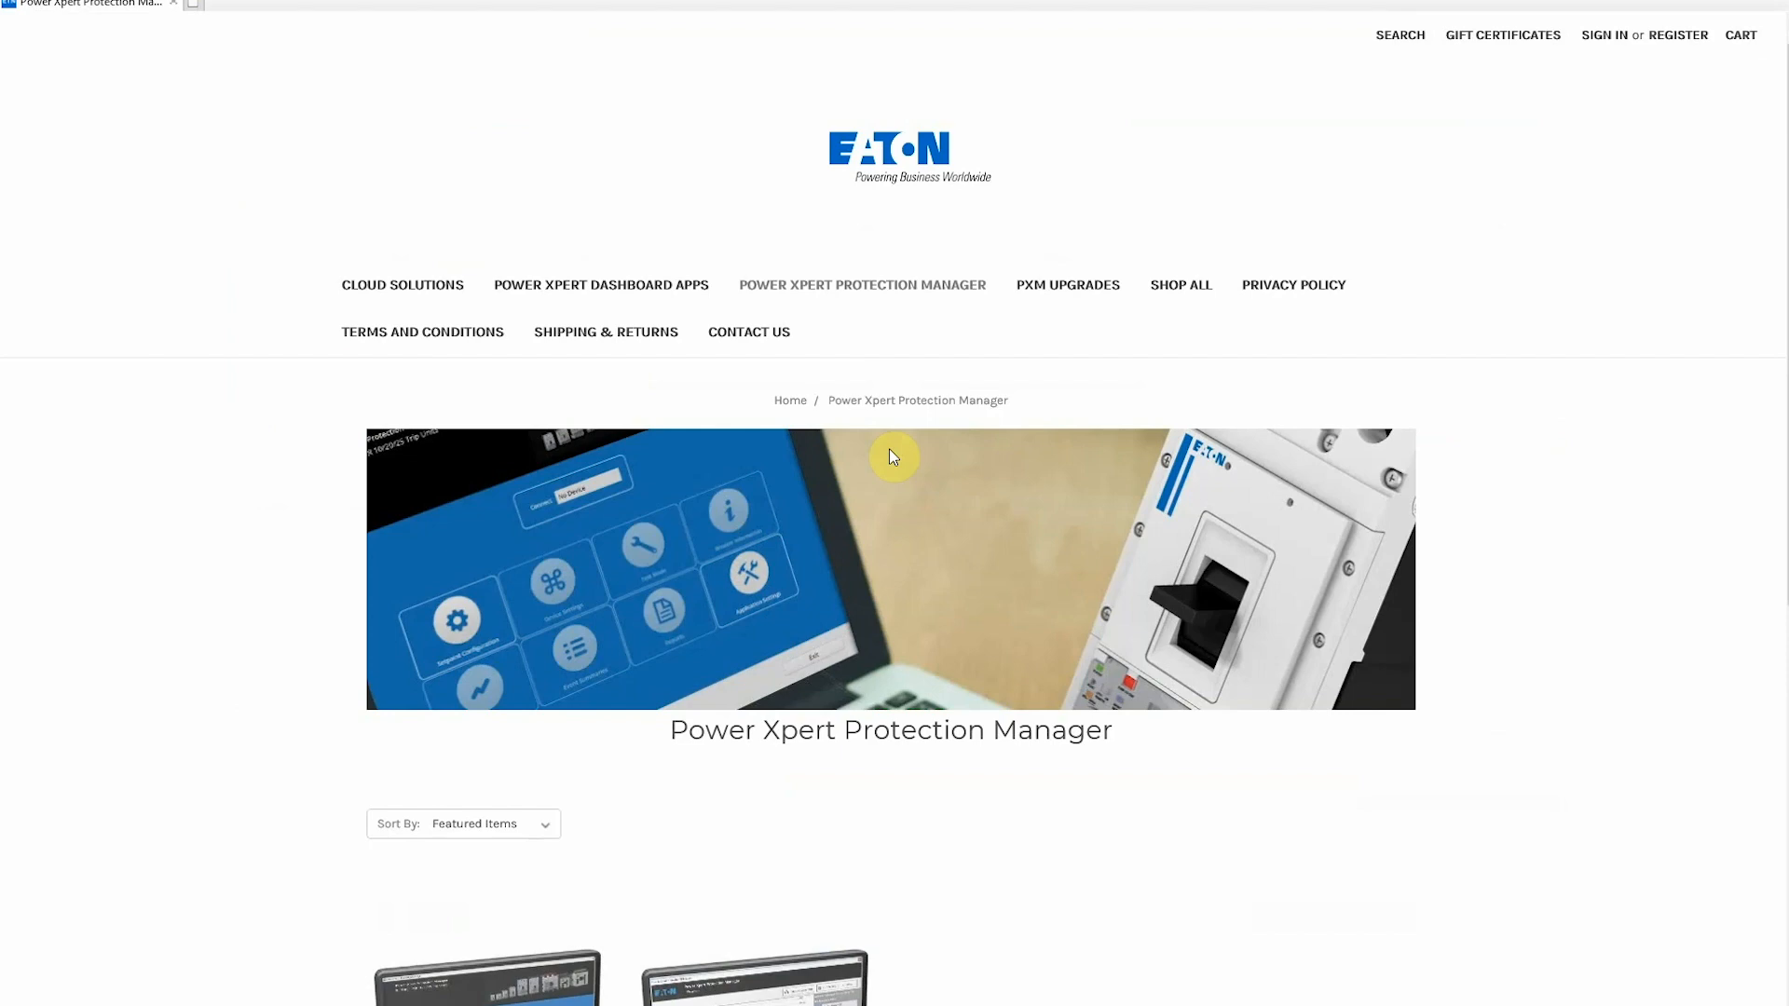
Step: Open the PXPM Advanced Testing License product and choose the 30-session option
scroll(891, 452, "down", 6)
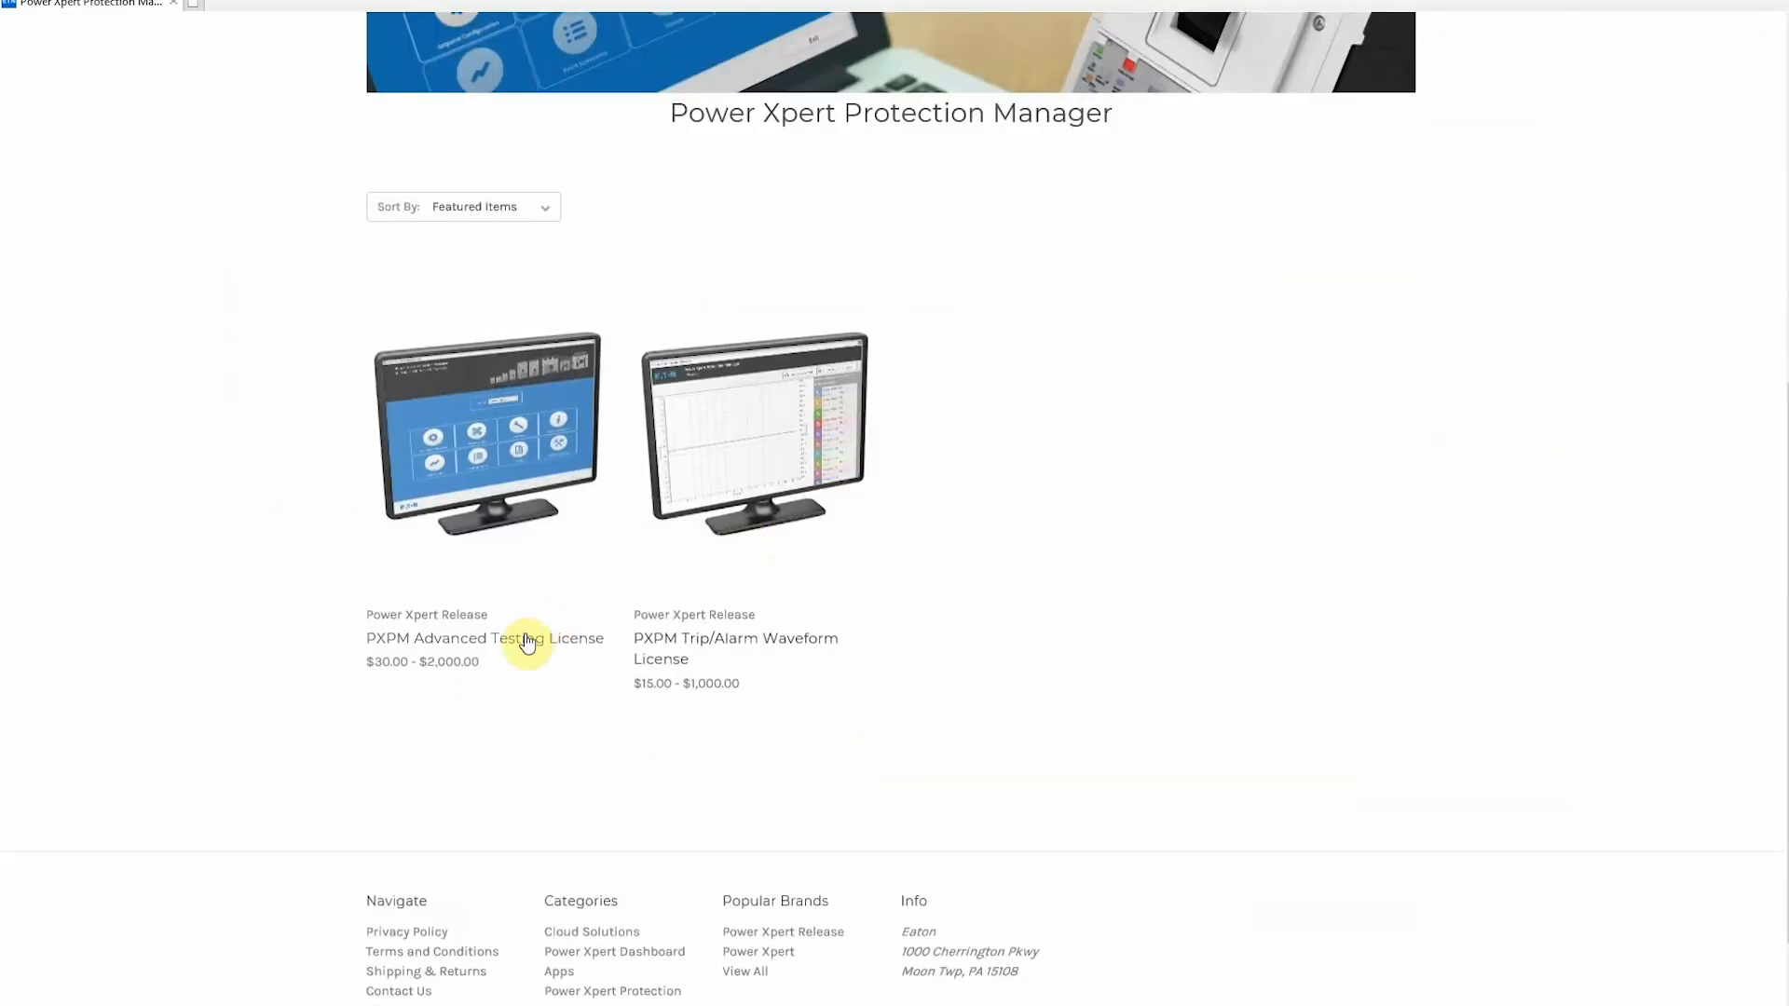
left_click(527, 639)
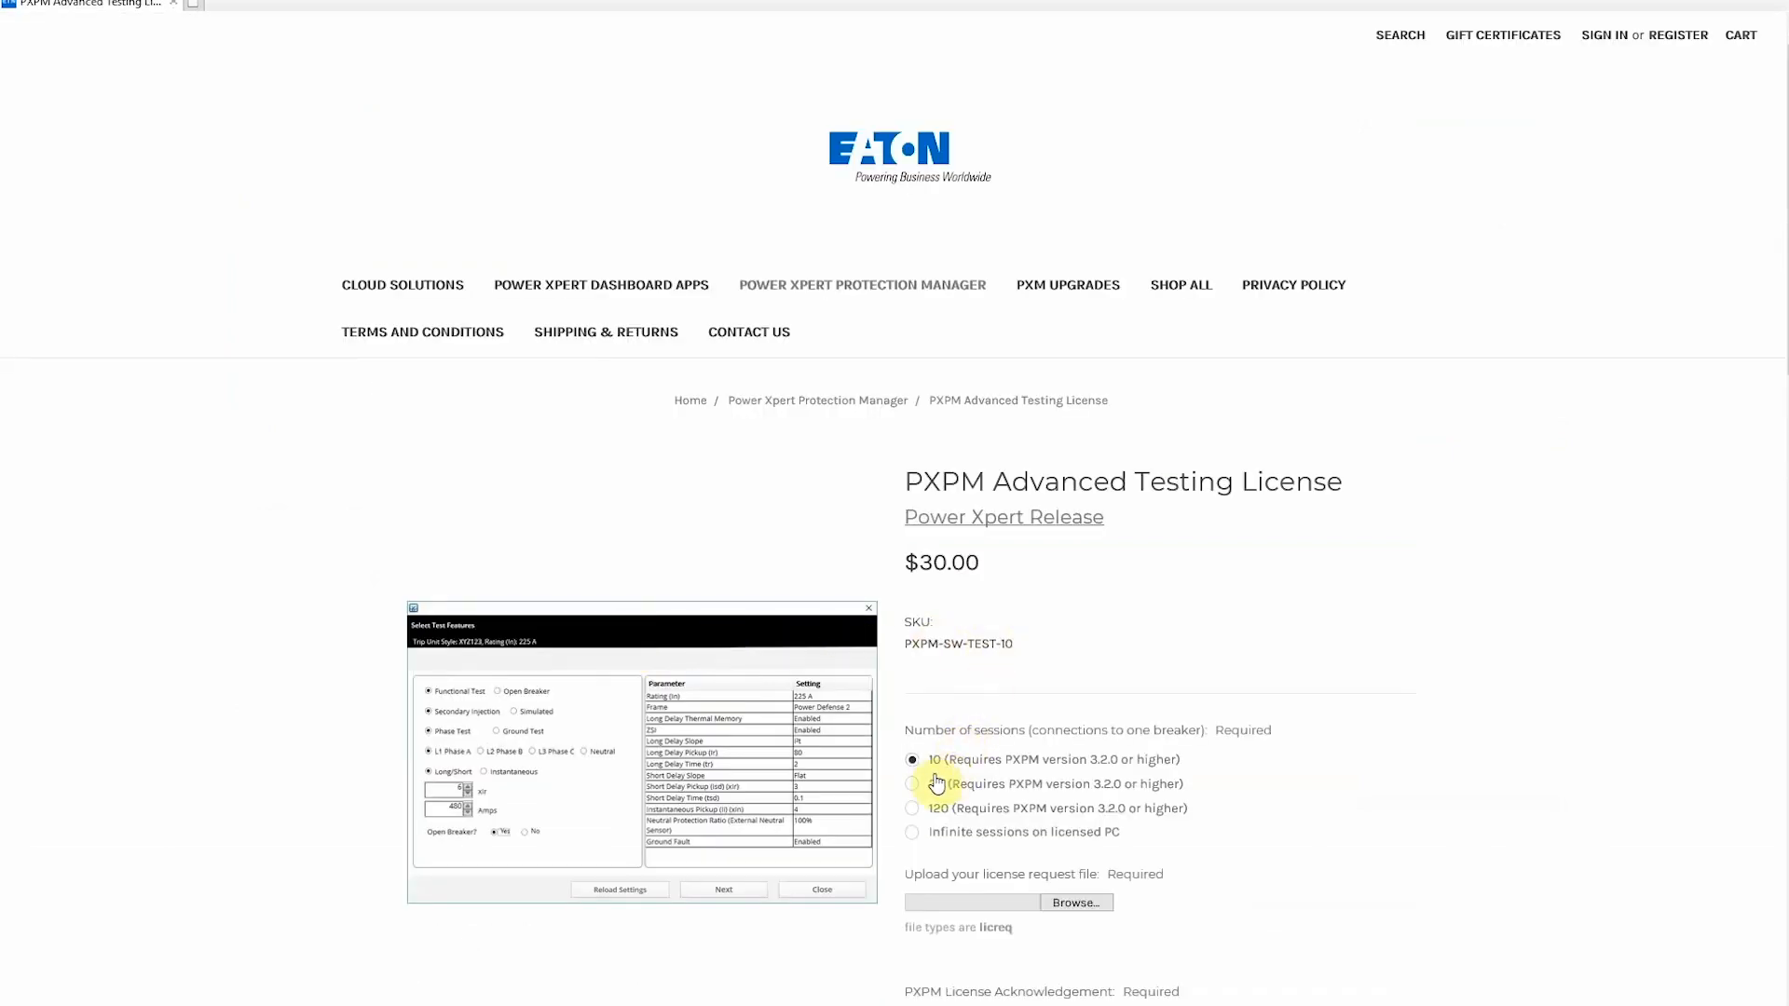
left_click(914, 784)
scroll(1283, 794, "down", 3)
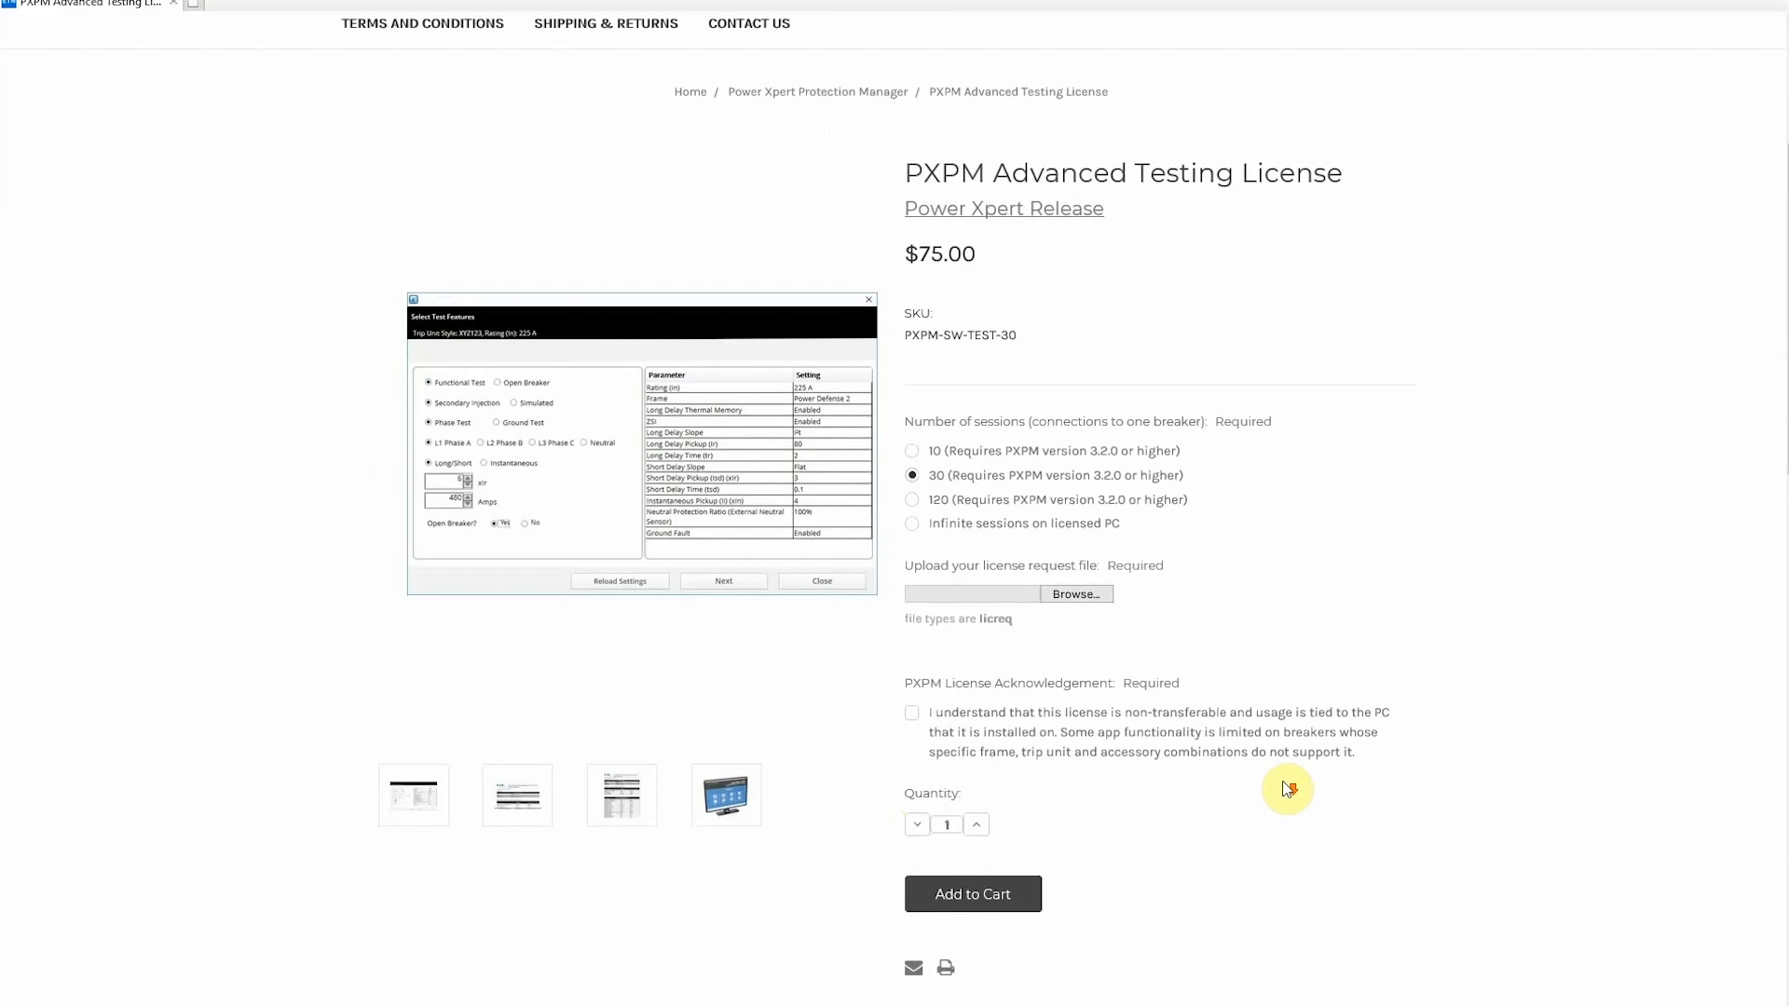
Step: Attach PXPM-SW-TEST.LicReq, accept the acknowledgement, and add the $75.00 license to the cart
left_click(1074, 598)
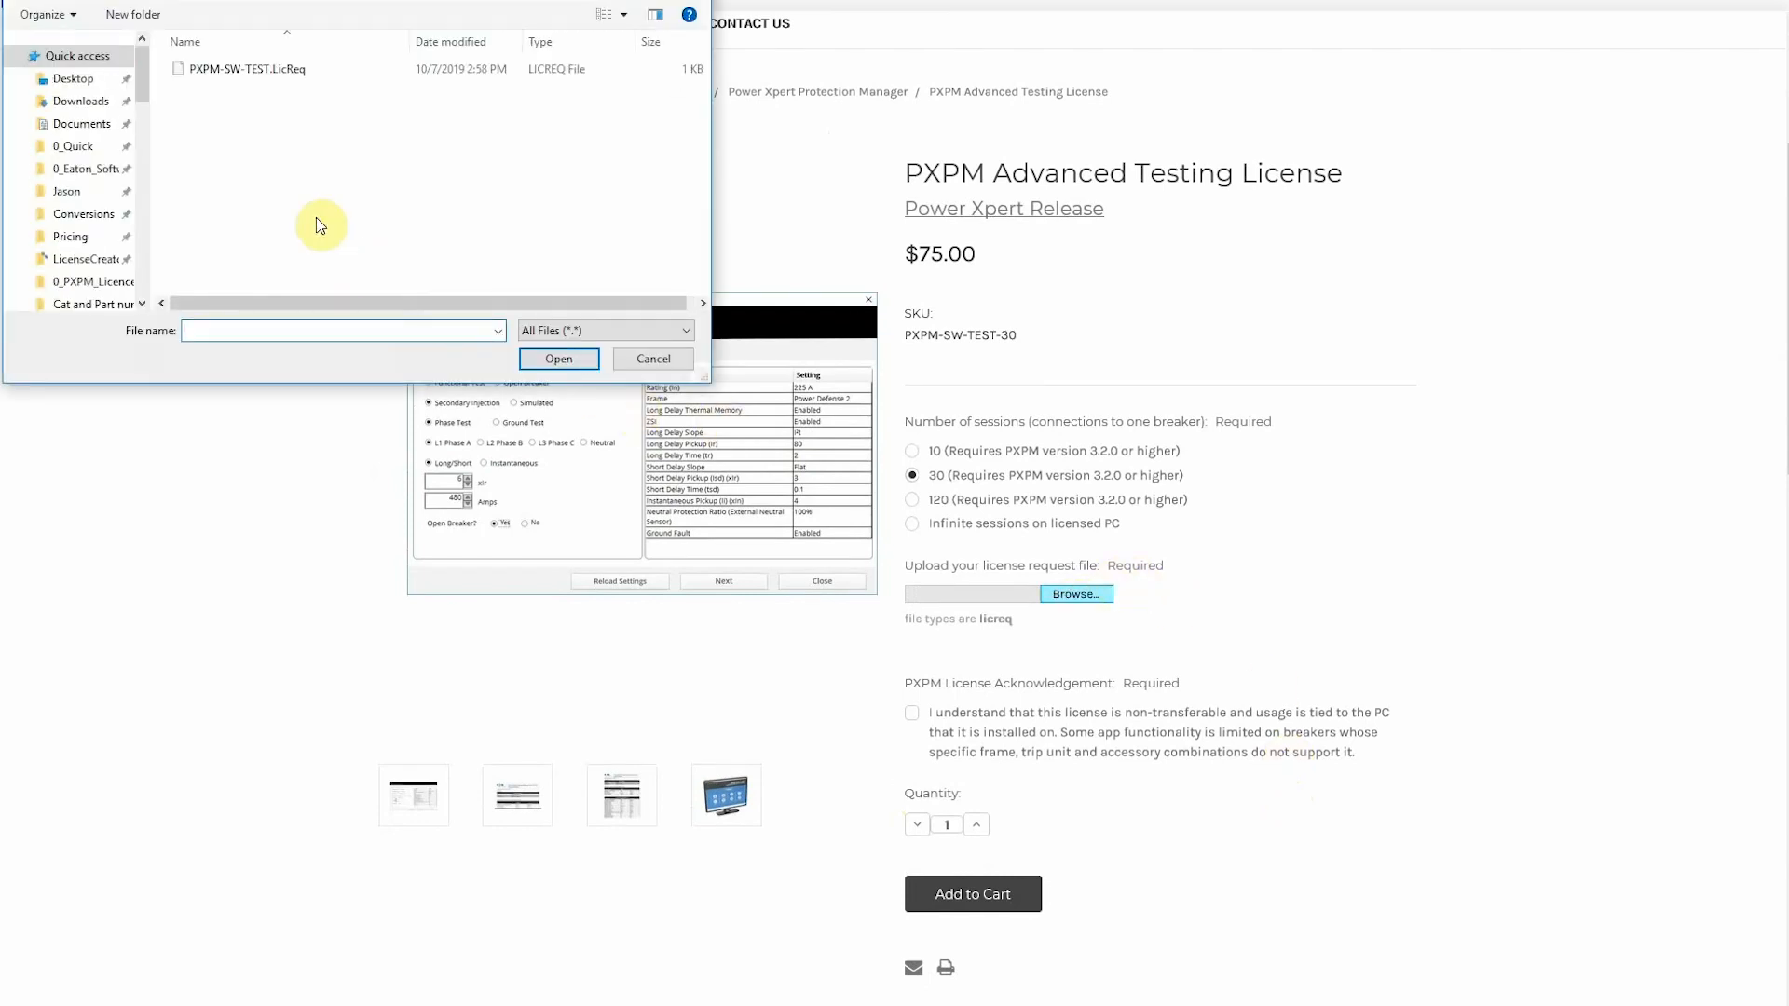
left_click(242, 70)
left_click(556, 360)
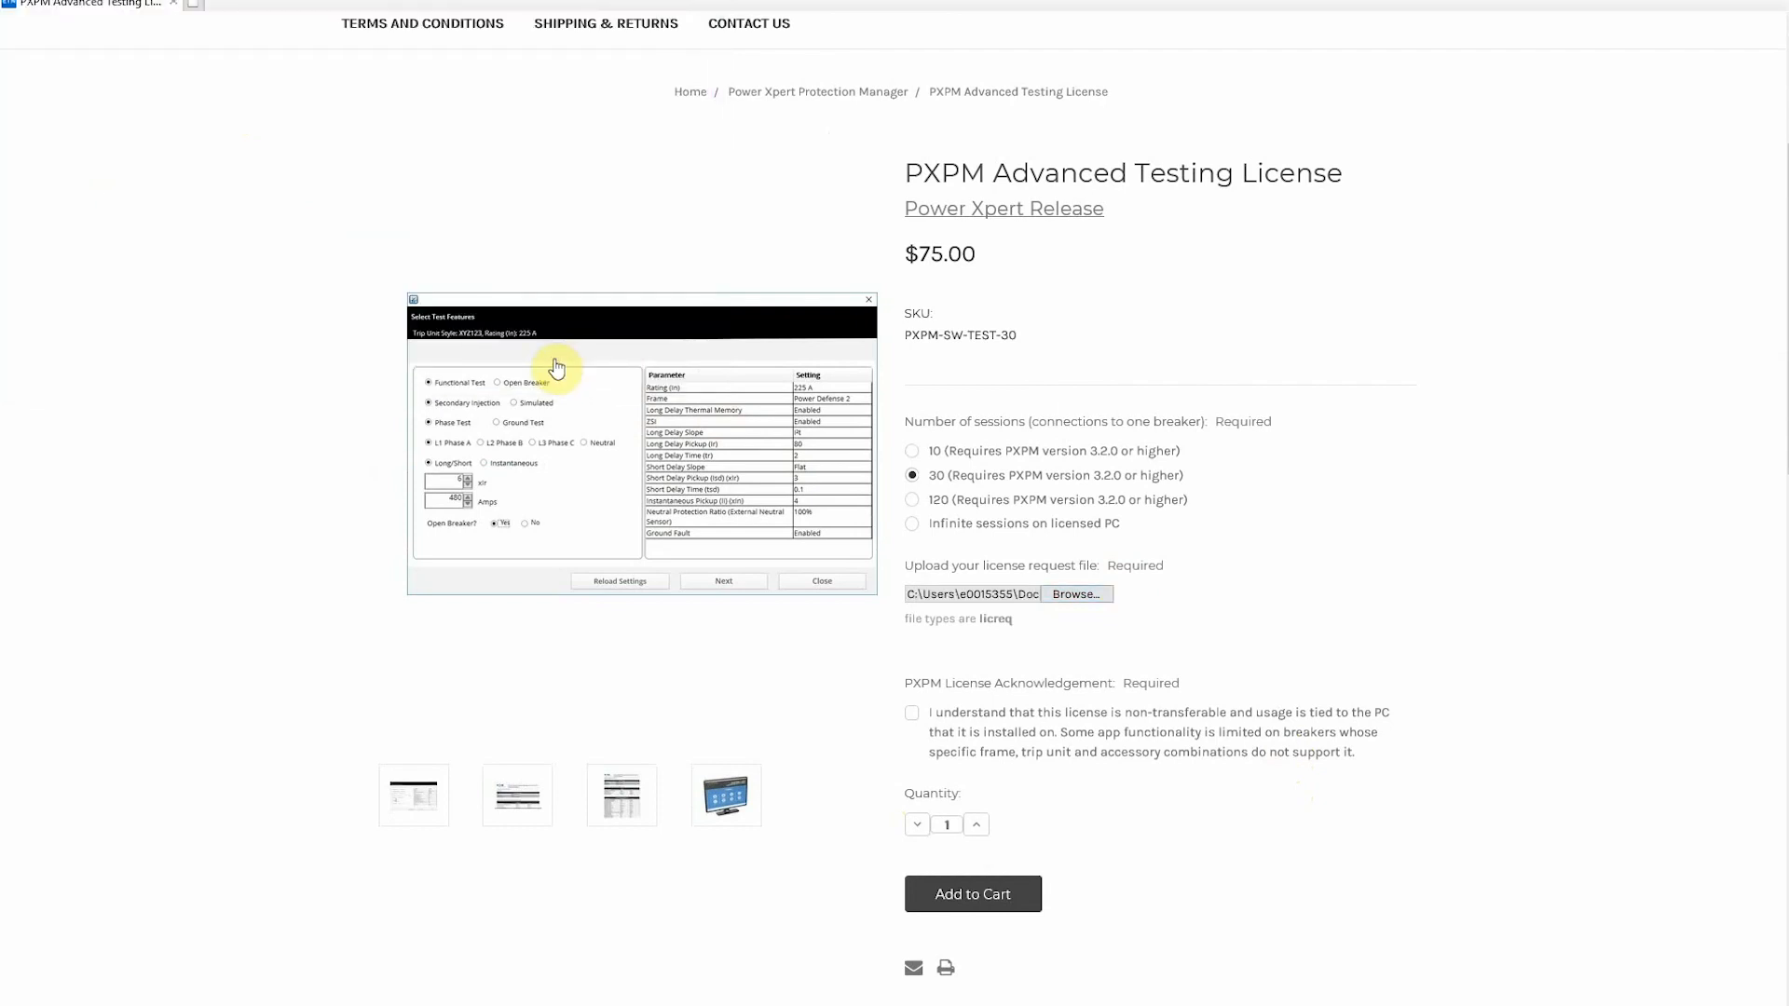
left_click(913, 717)
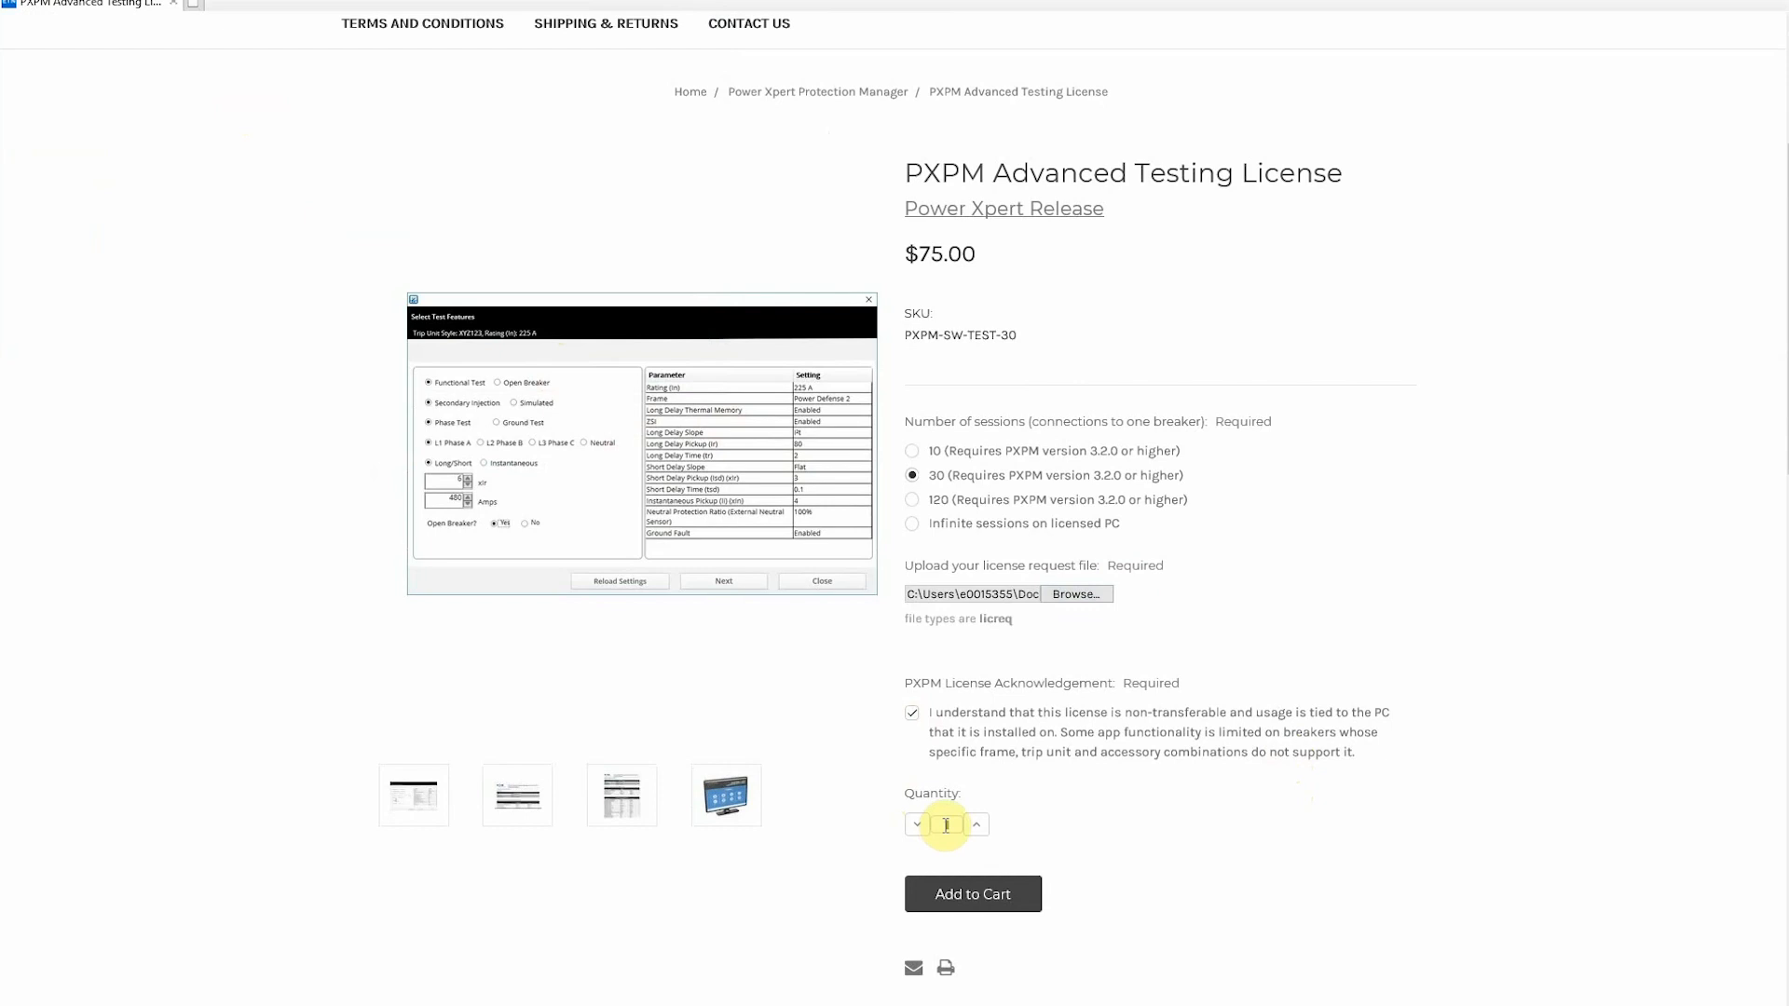
left_click(974, 894)
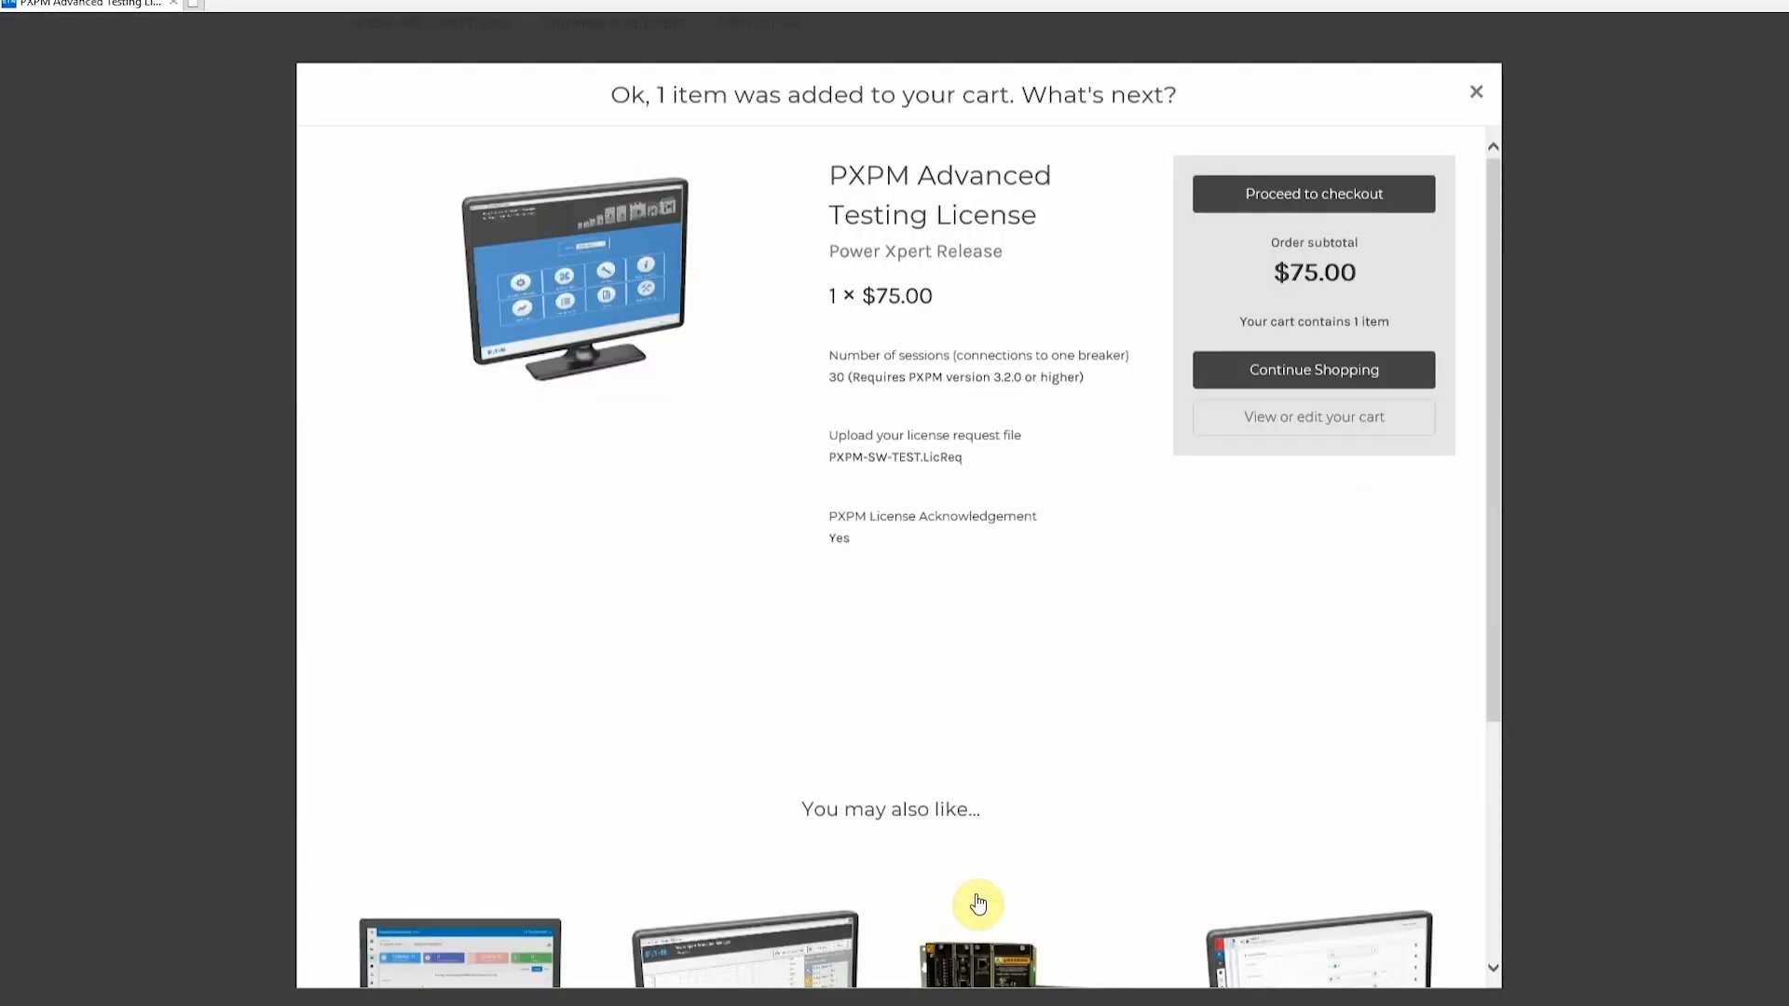
Step: Check out the Eaton store cart as a guest and continue to the Billing Details form
left_click(1327, 198)
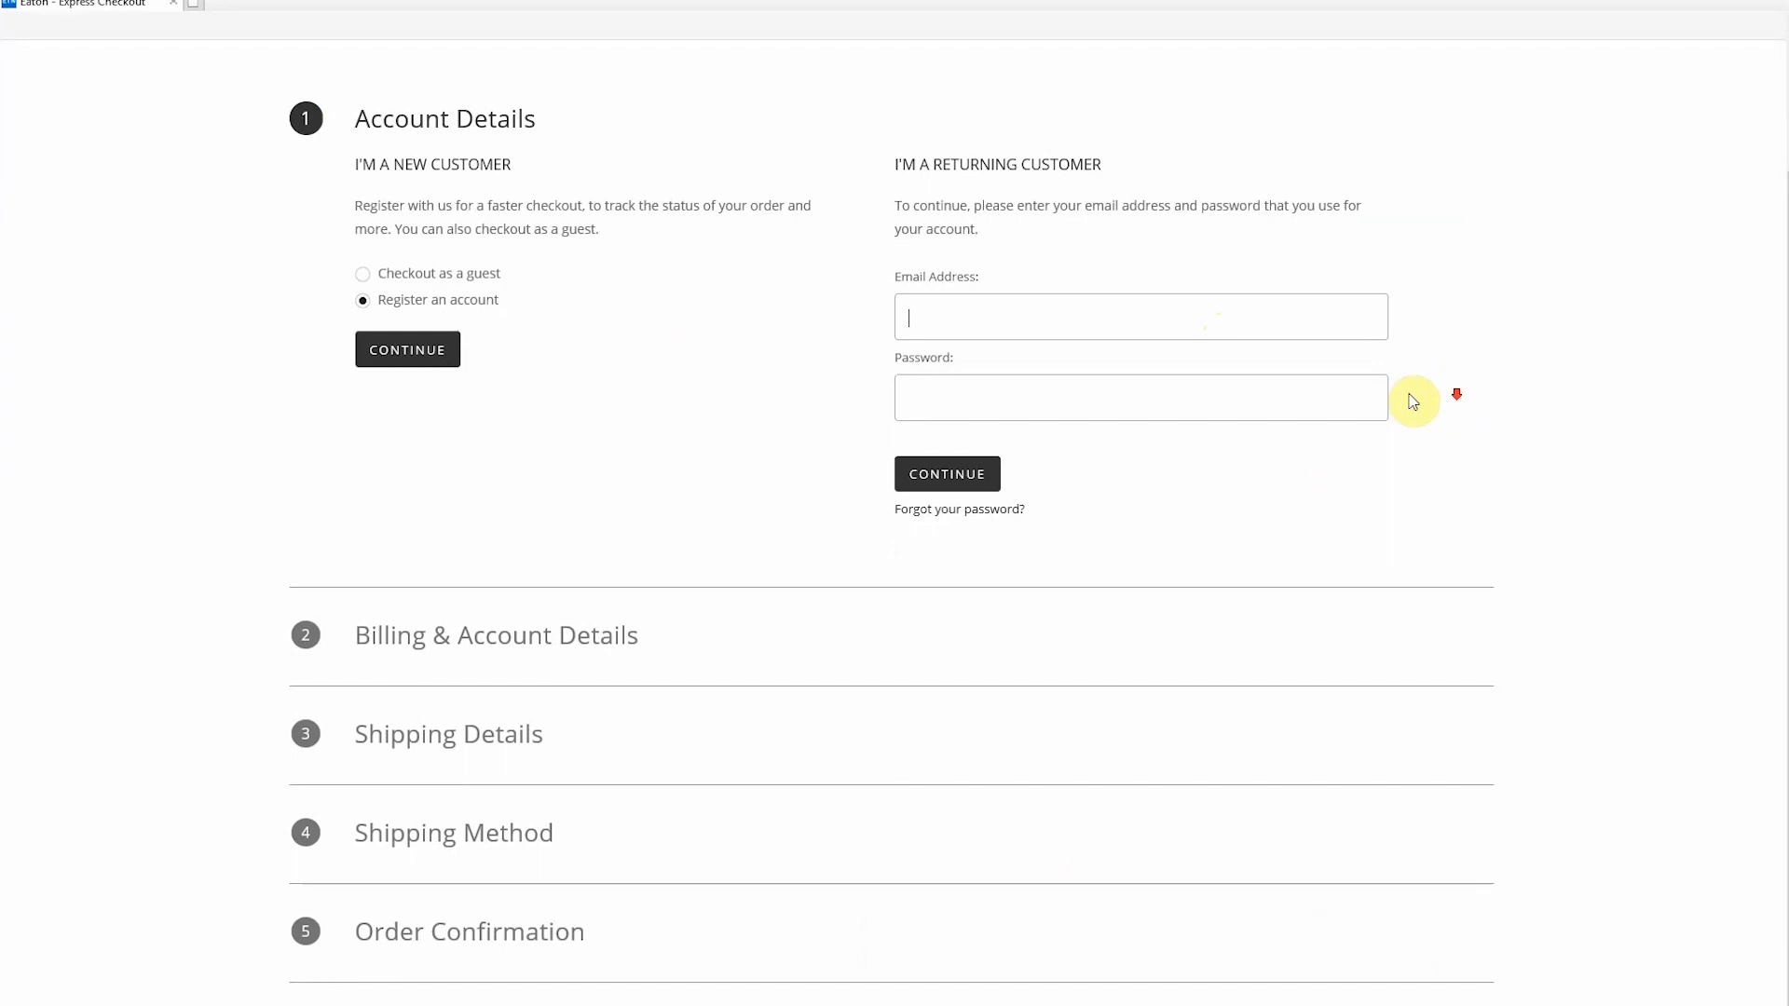
left_click(417, 279)
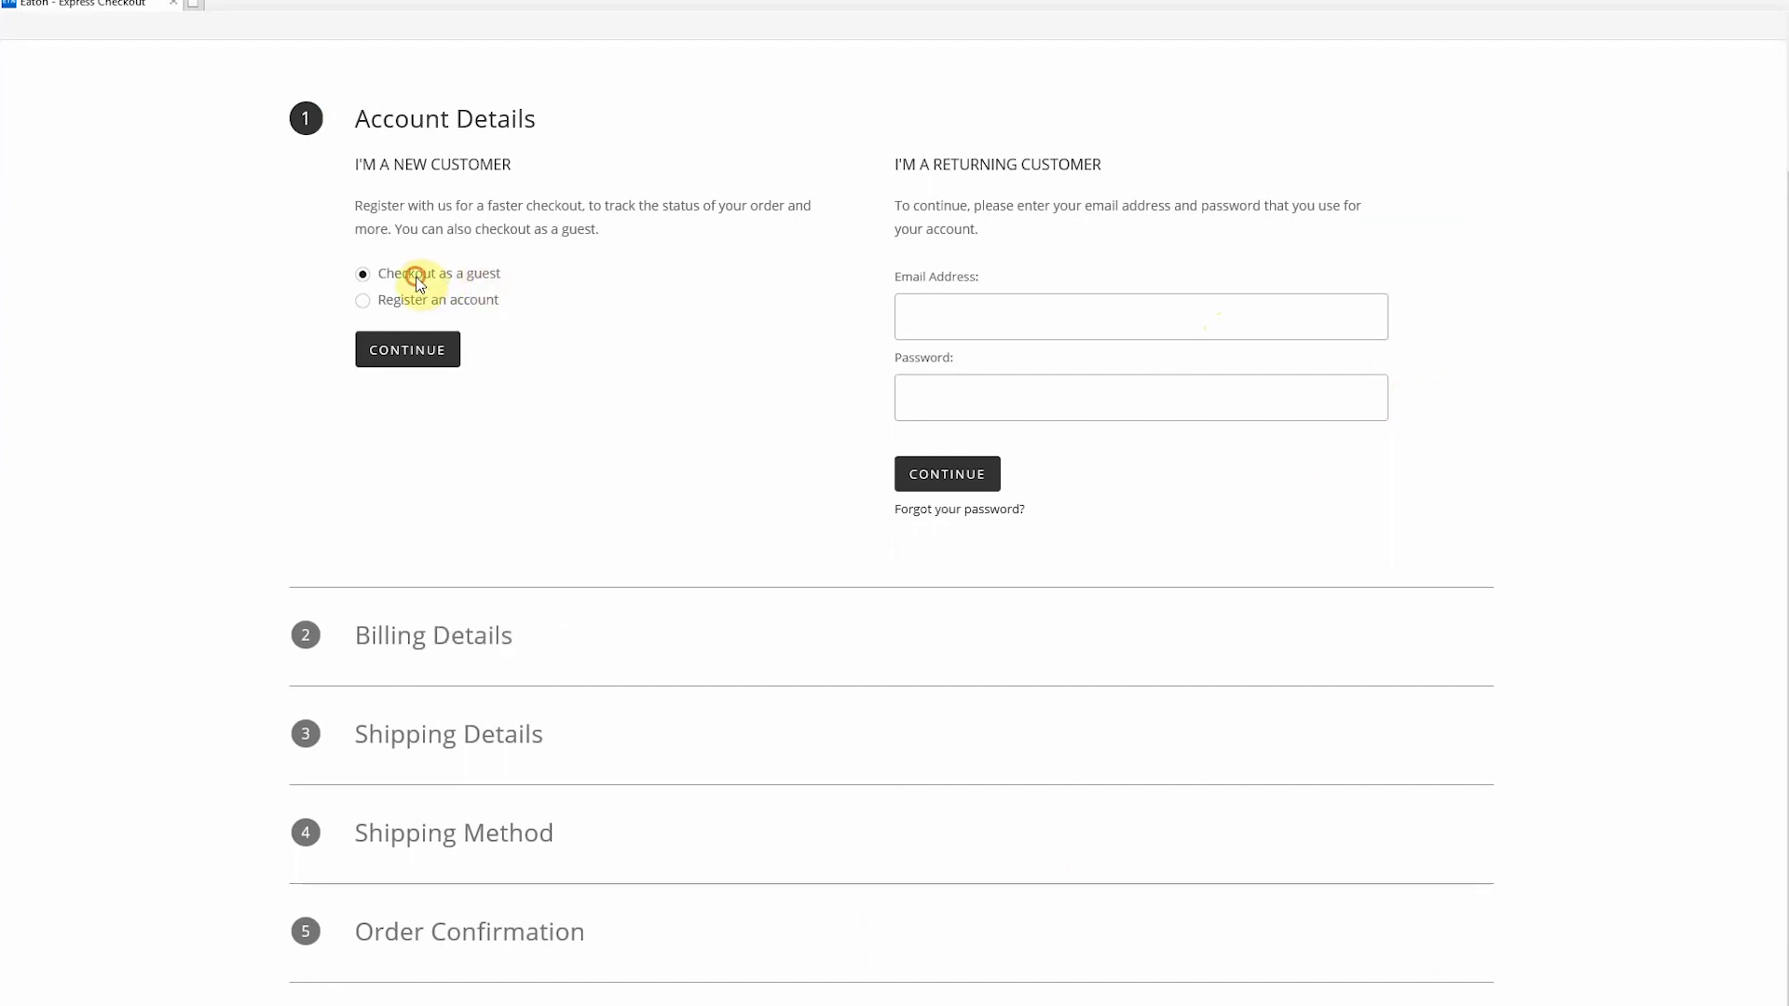
left_click(408, 353)
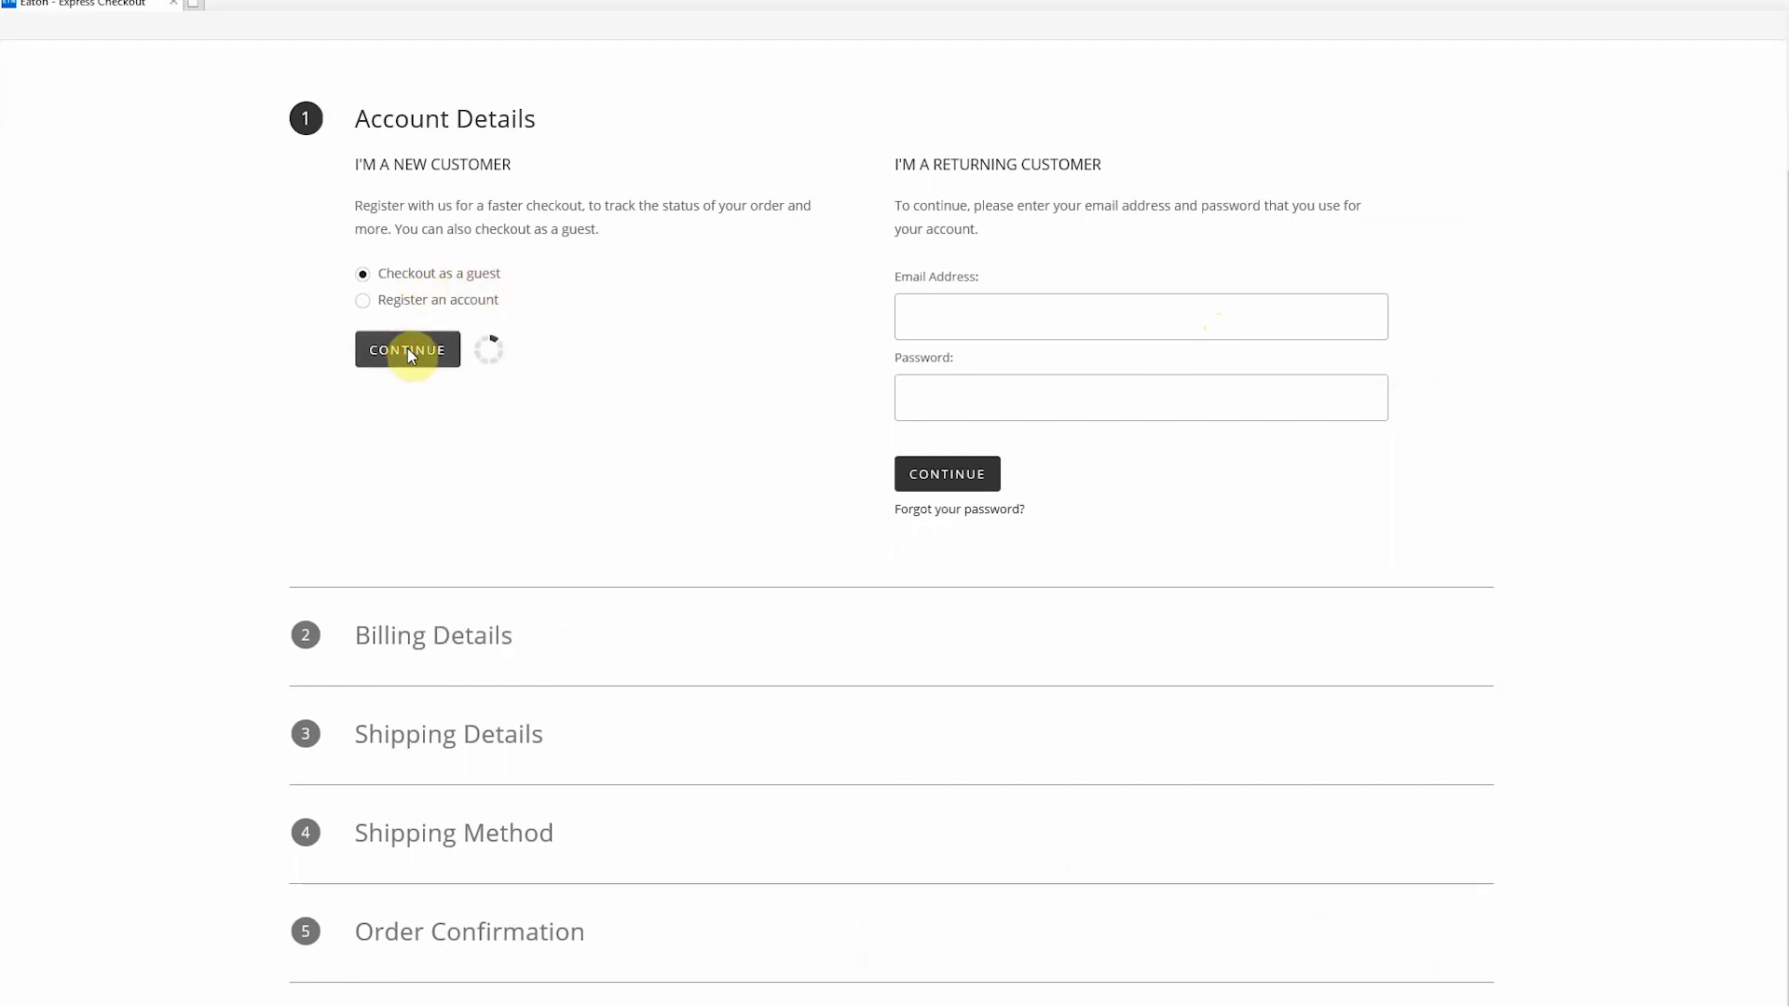
scroll(948, 452, "down", 4)
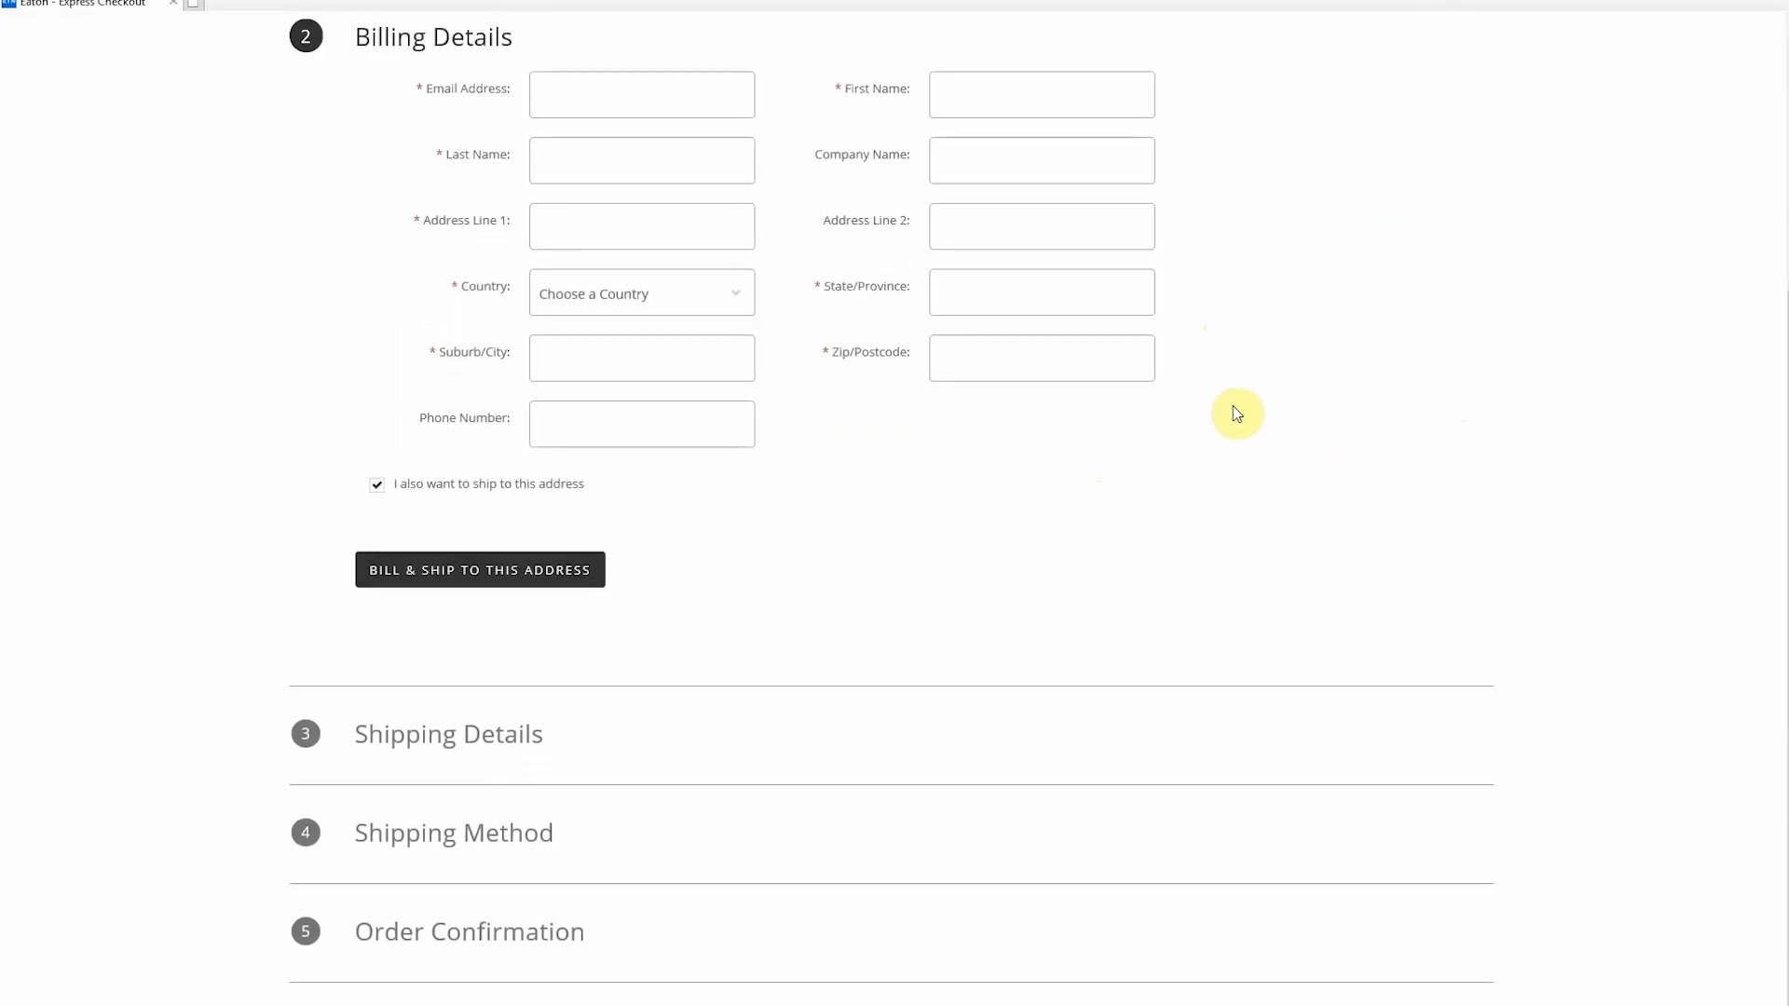
scroll(1236, 414, "up", 4)
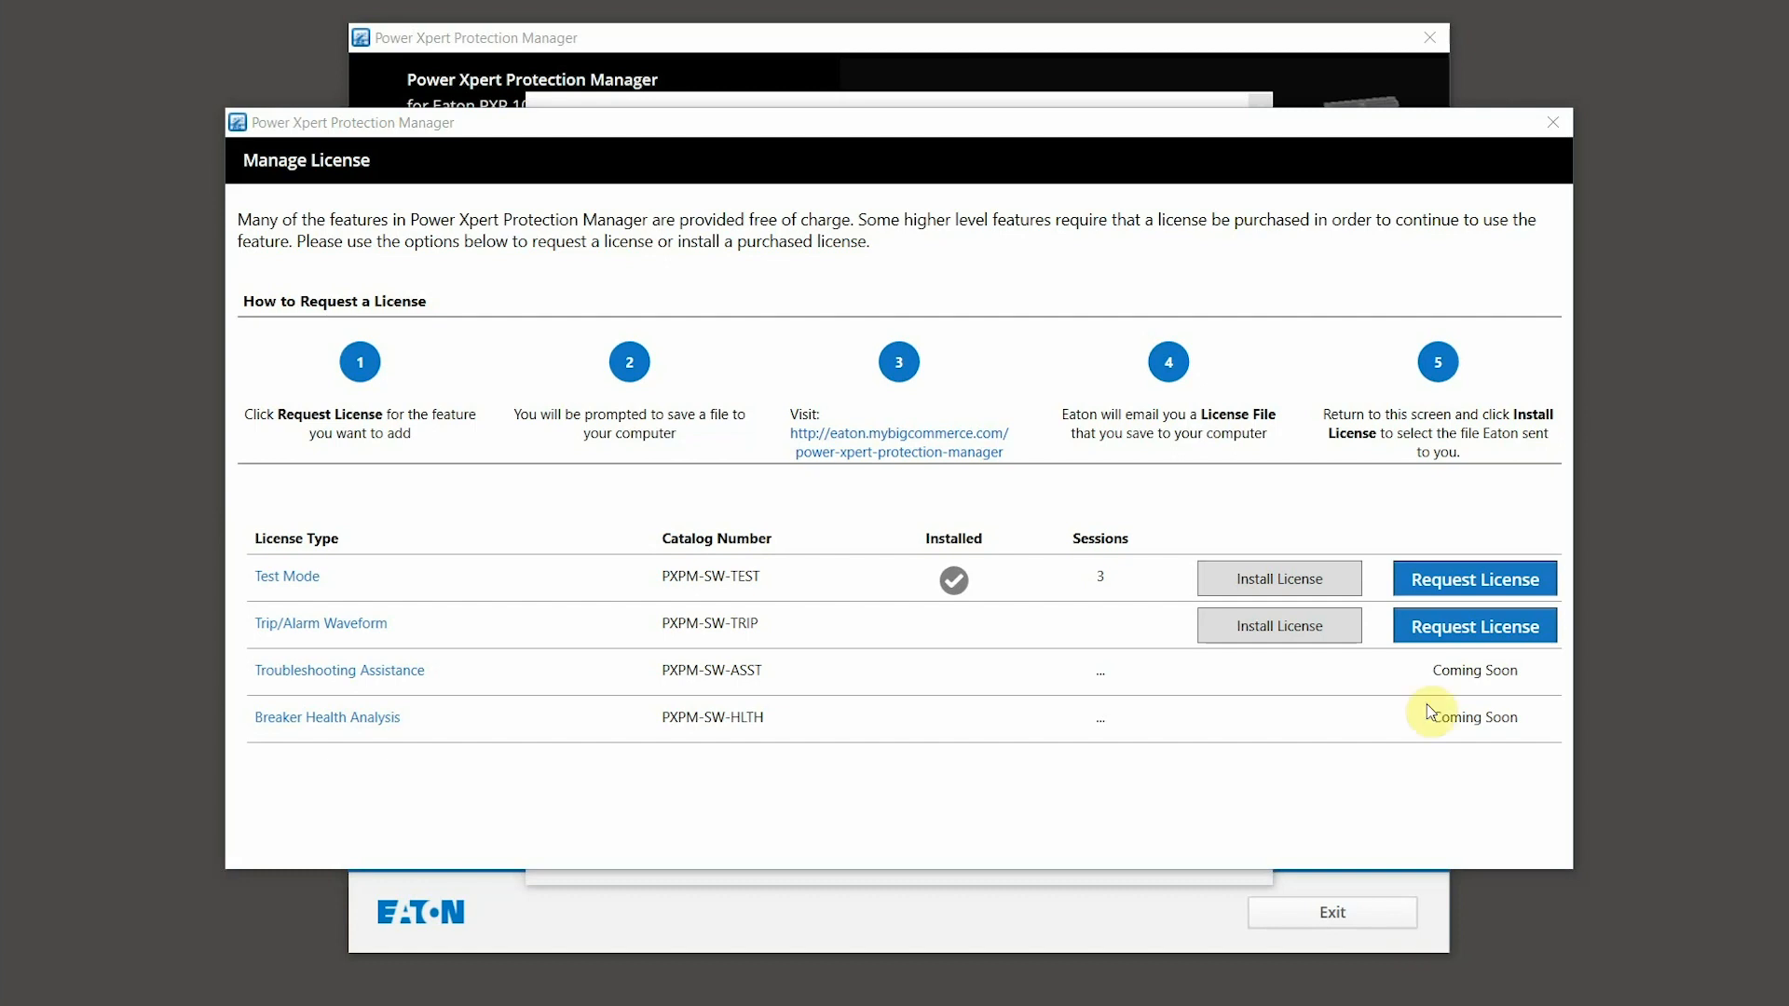
Step: Install PXPM-SW-TEST.License for the Test Mode row and acknowledge 'License installed for Test Feature'
left_click(1284, 579)
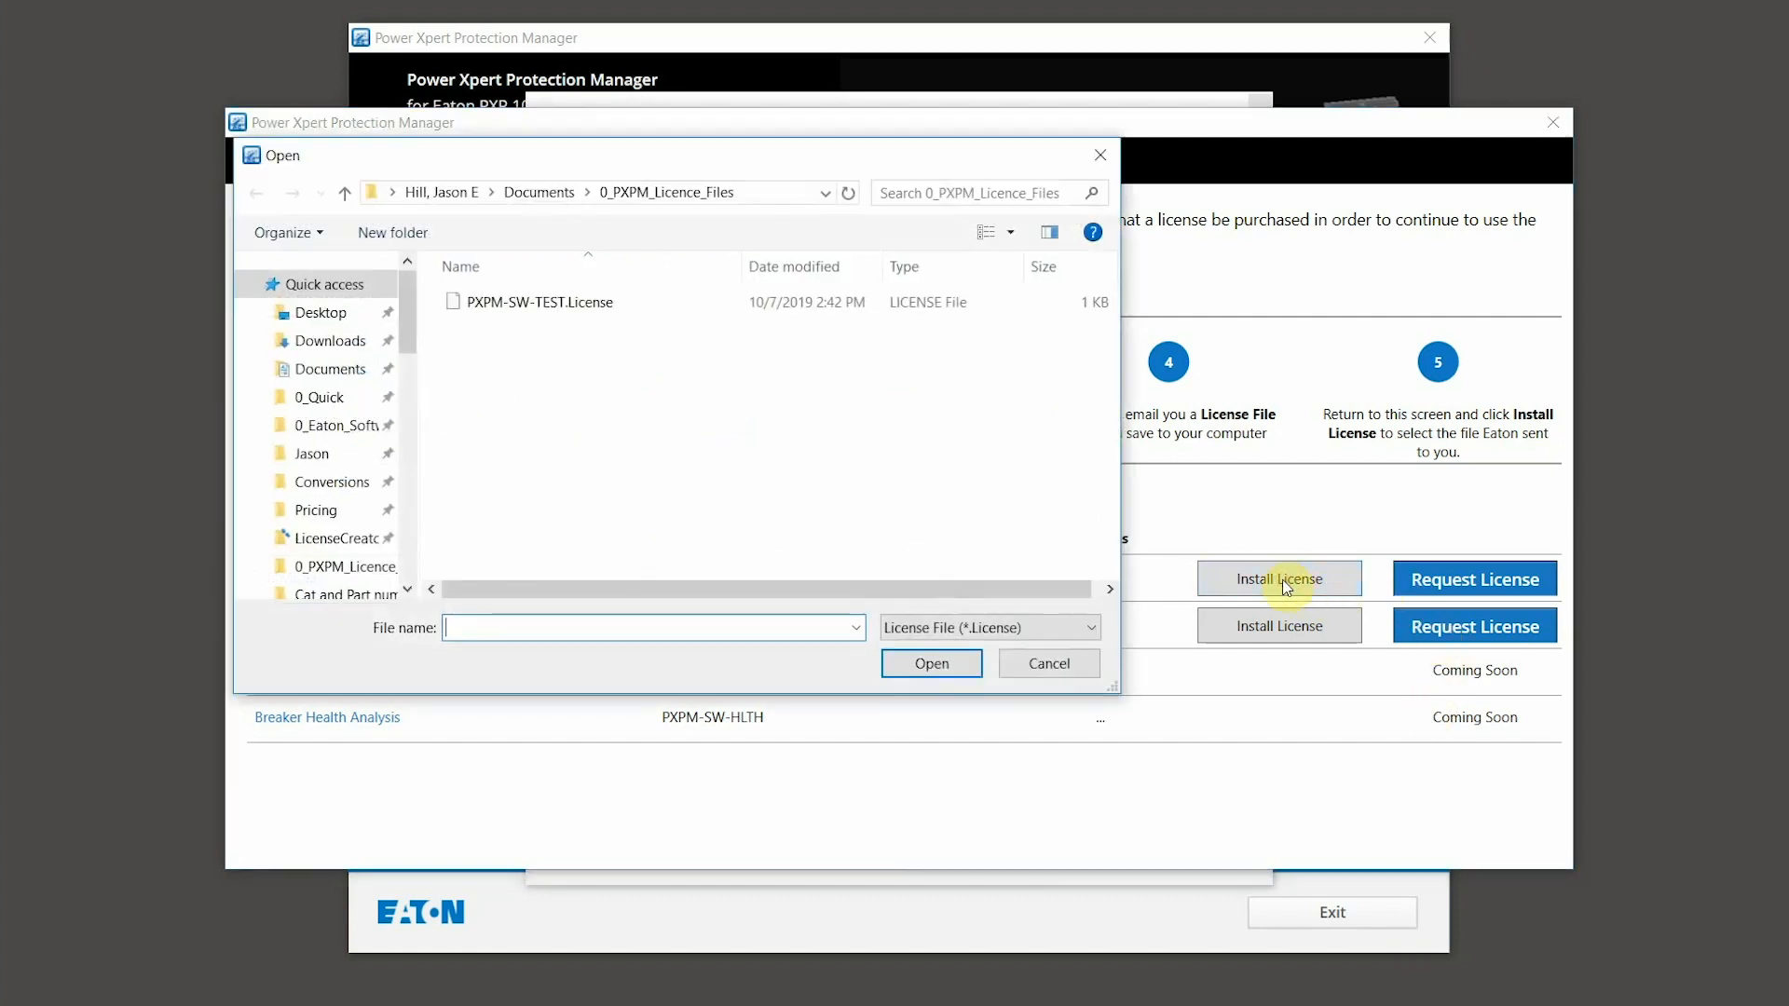
left_click(559, 302)
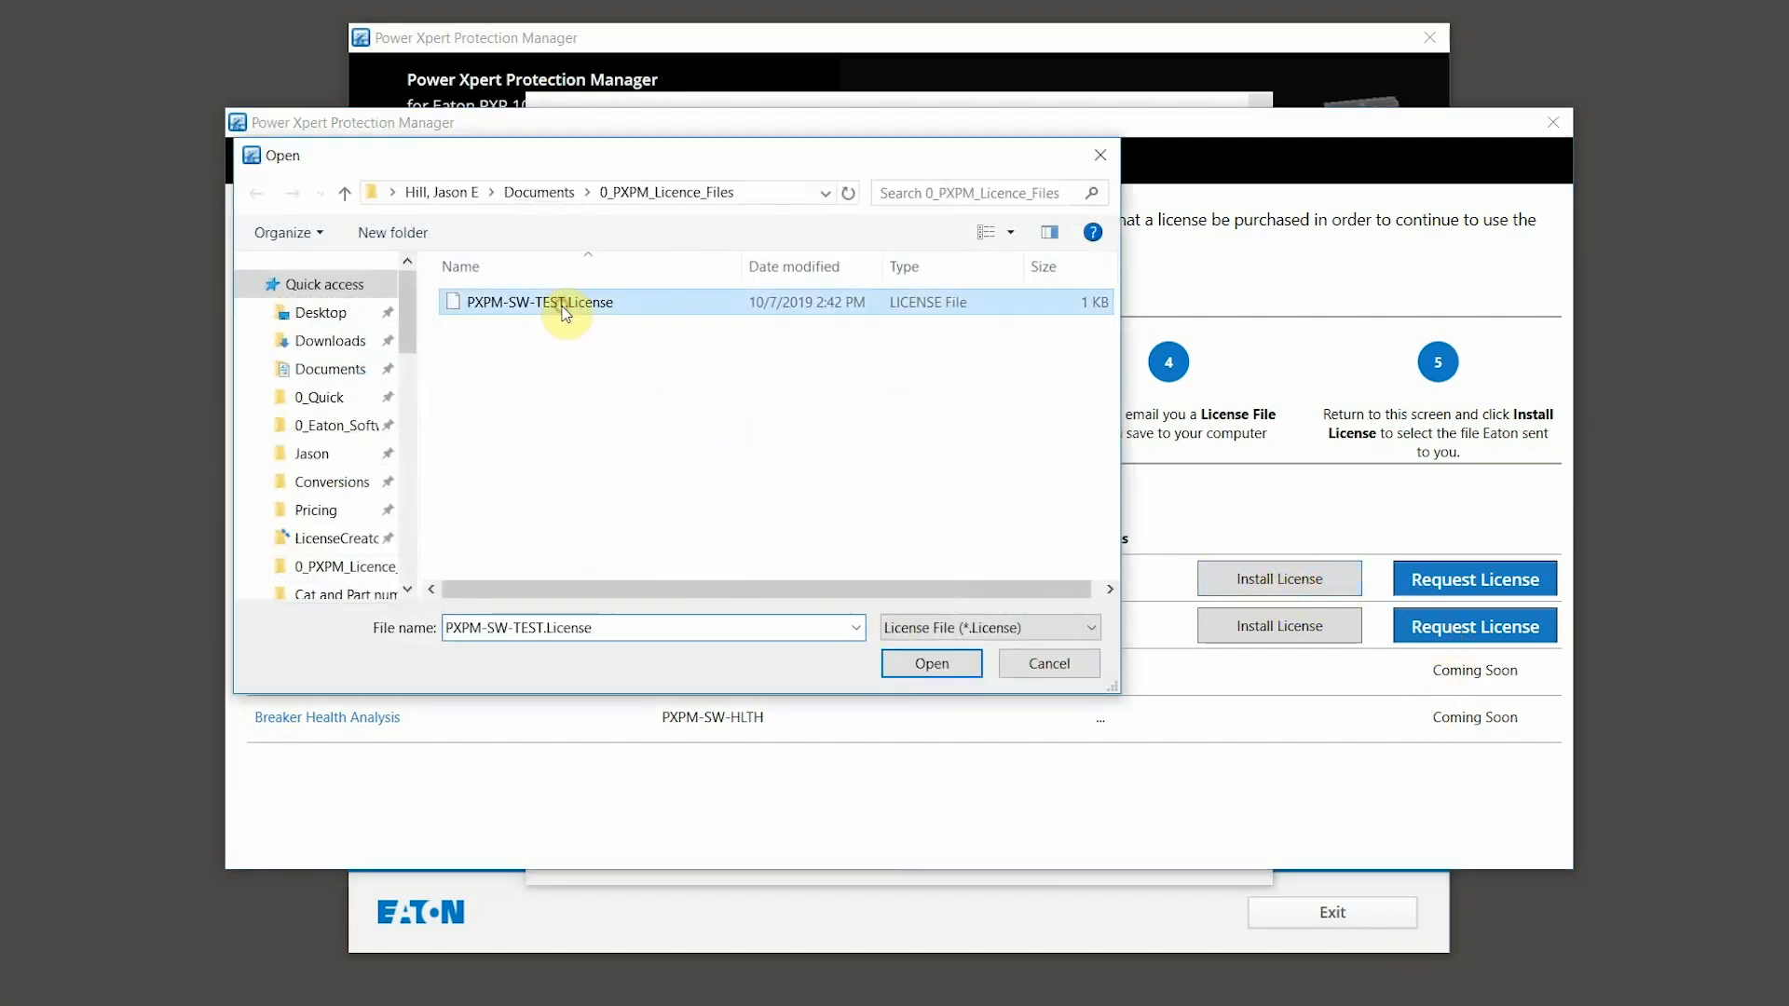
left_click(923, 668)
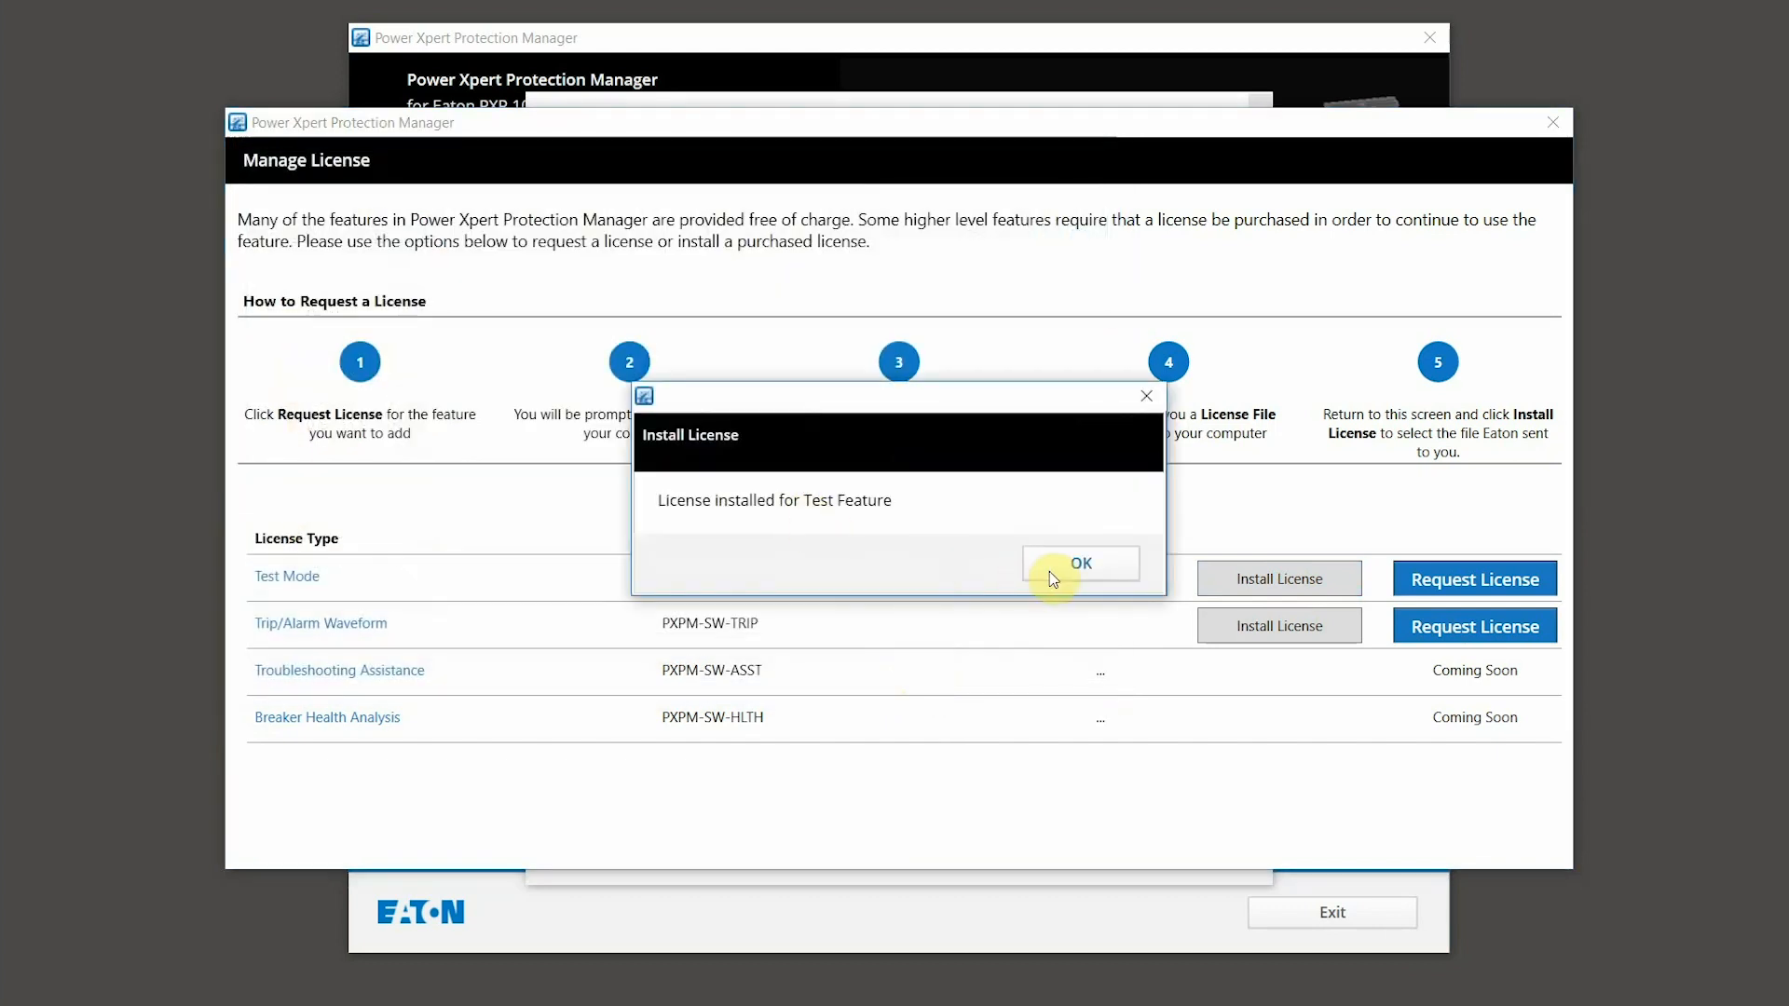
left_click(1053, 568)
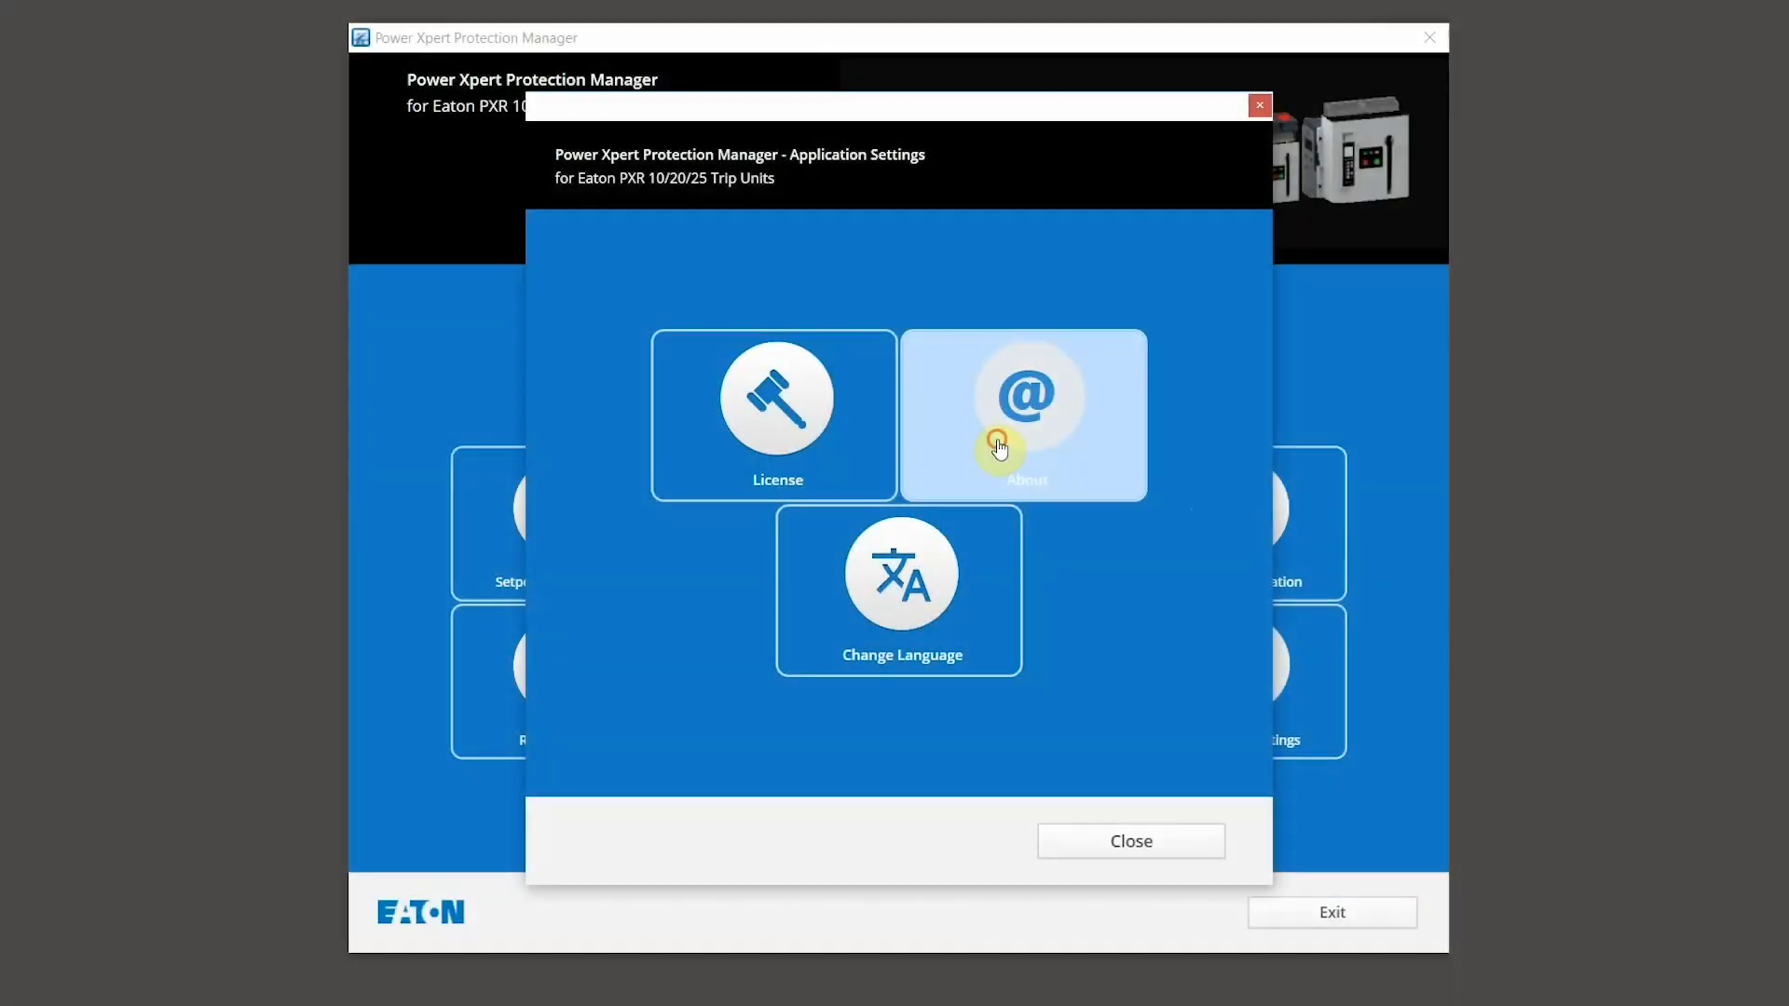
Step: View the About information, close it, then bring up the Language Selector via Change Language
left_click(1005, 433)
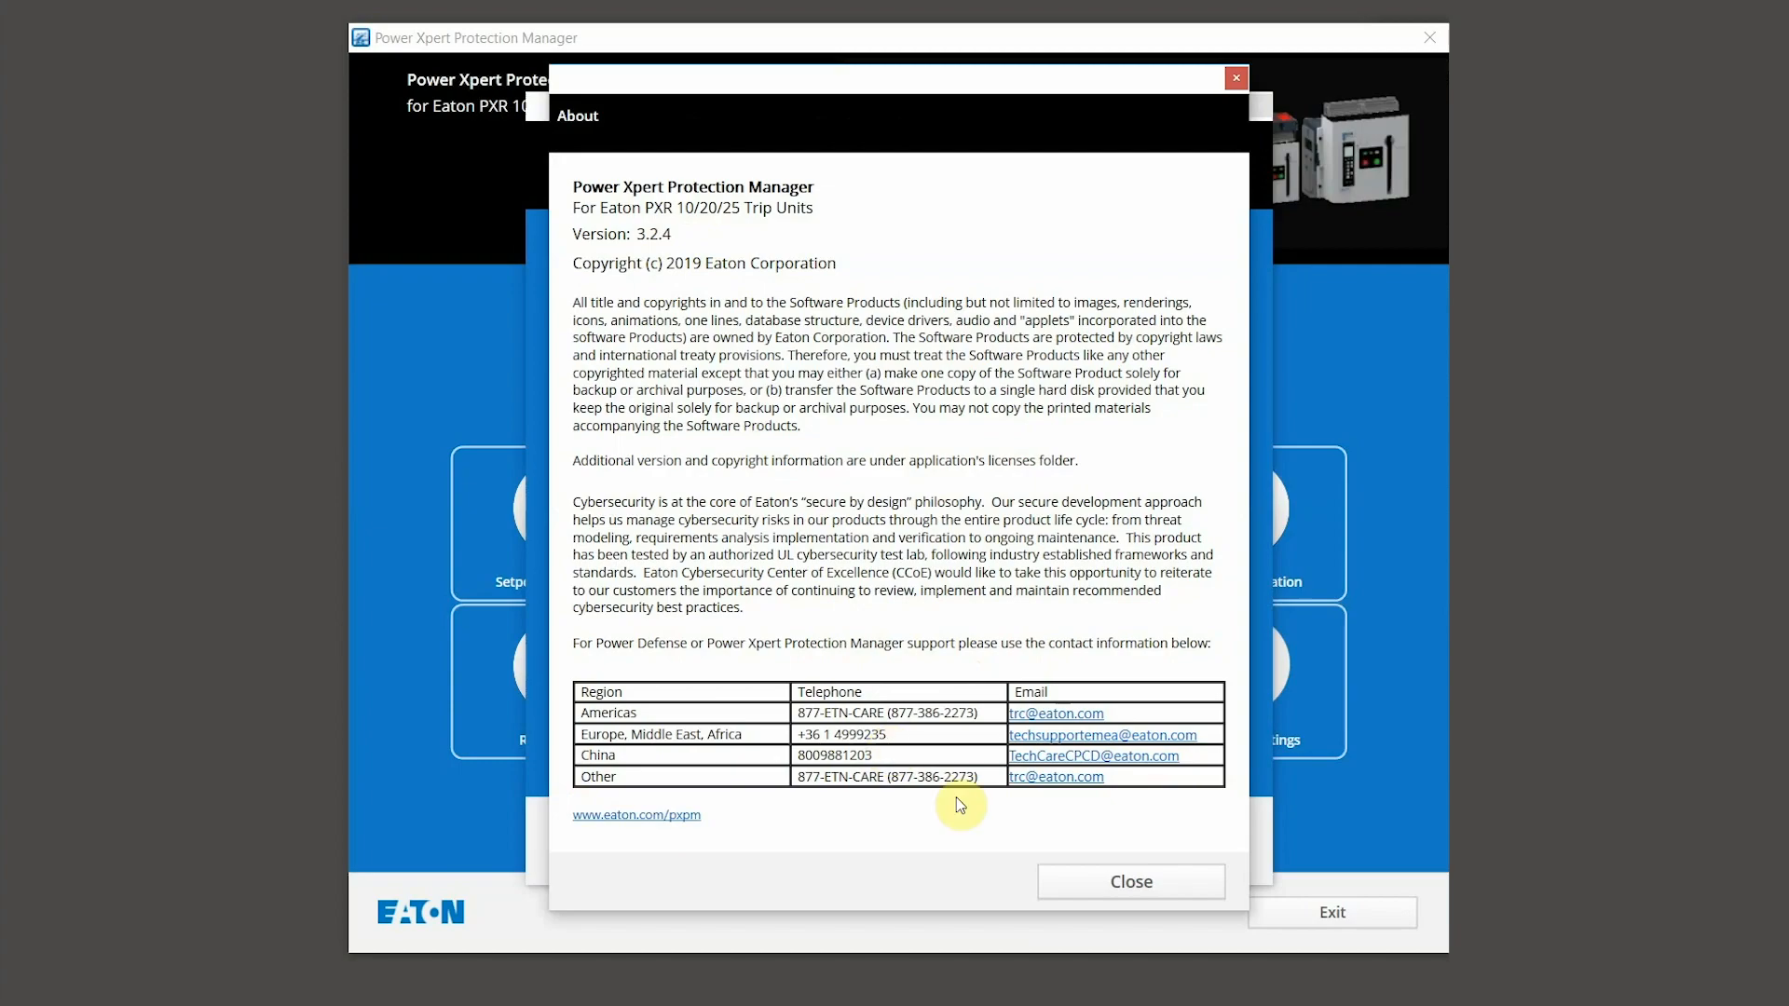
left_click(1070, 883)
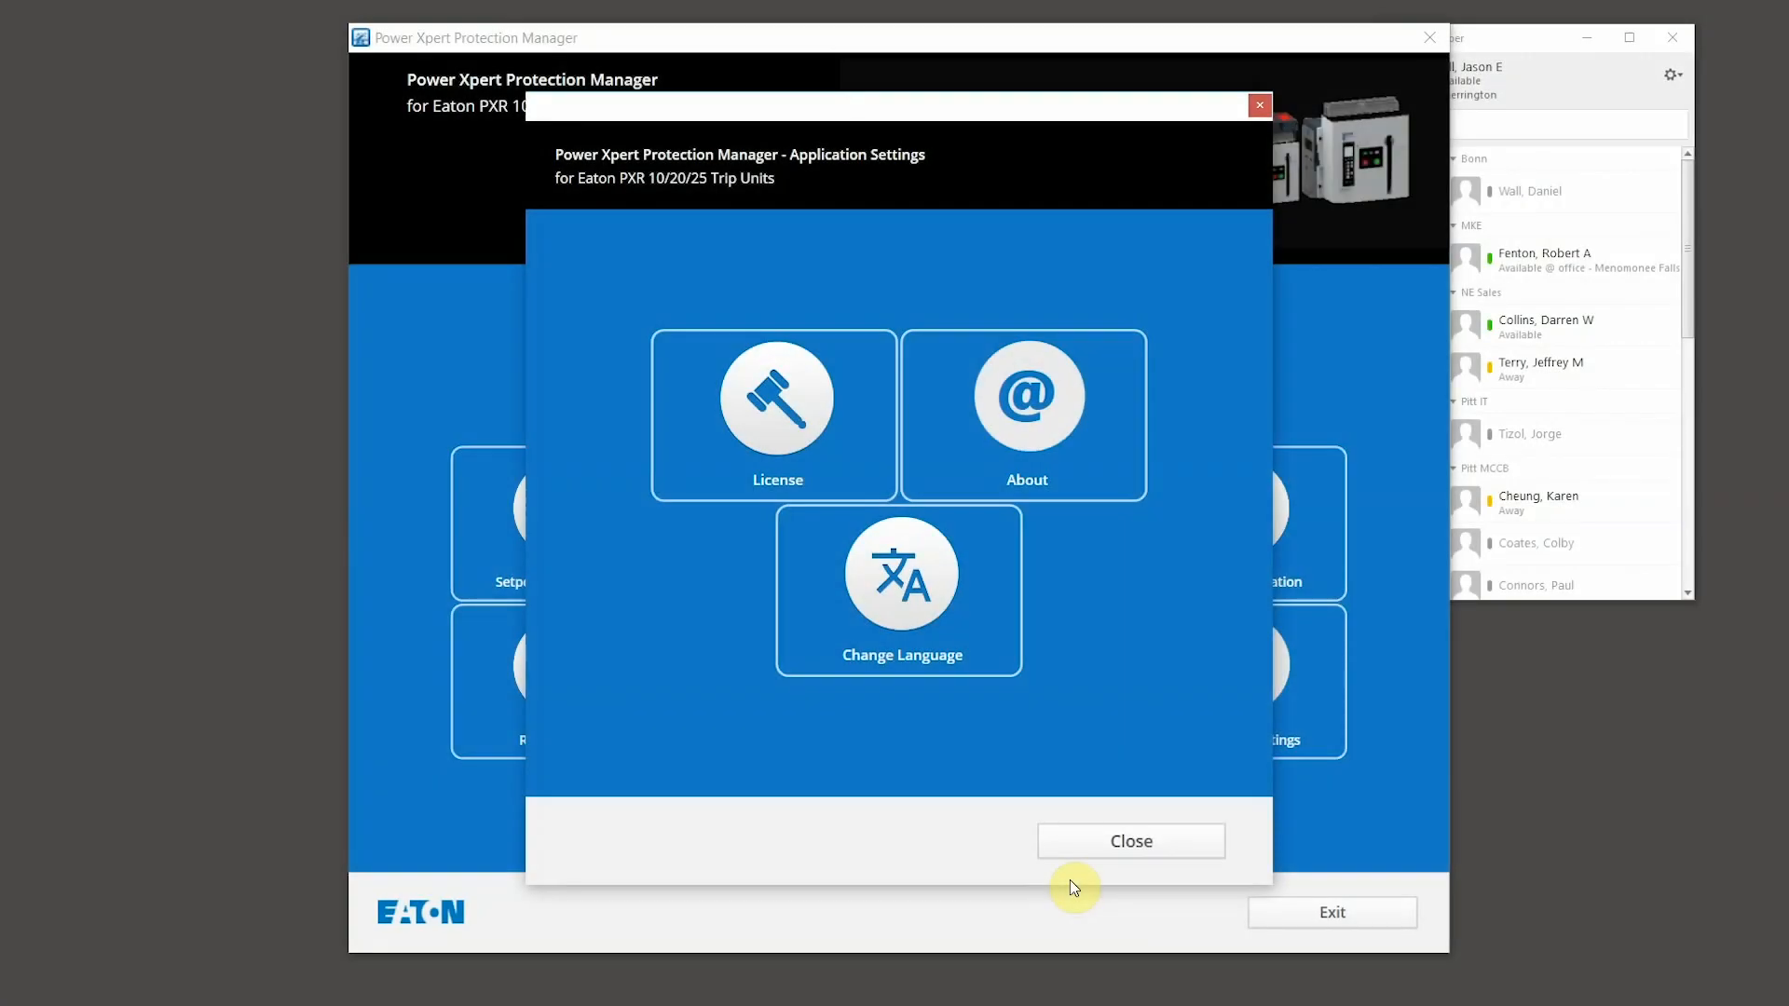
left_click(914, 617)
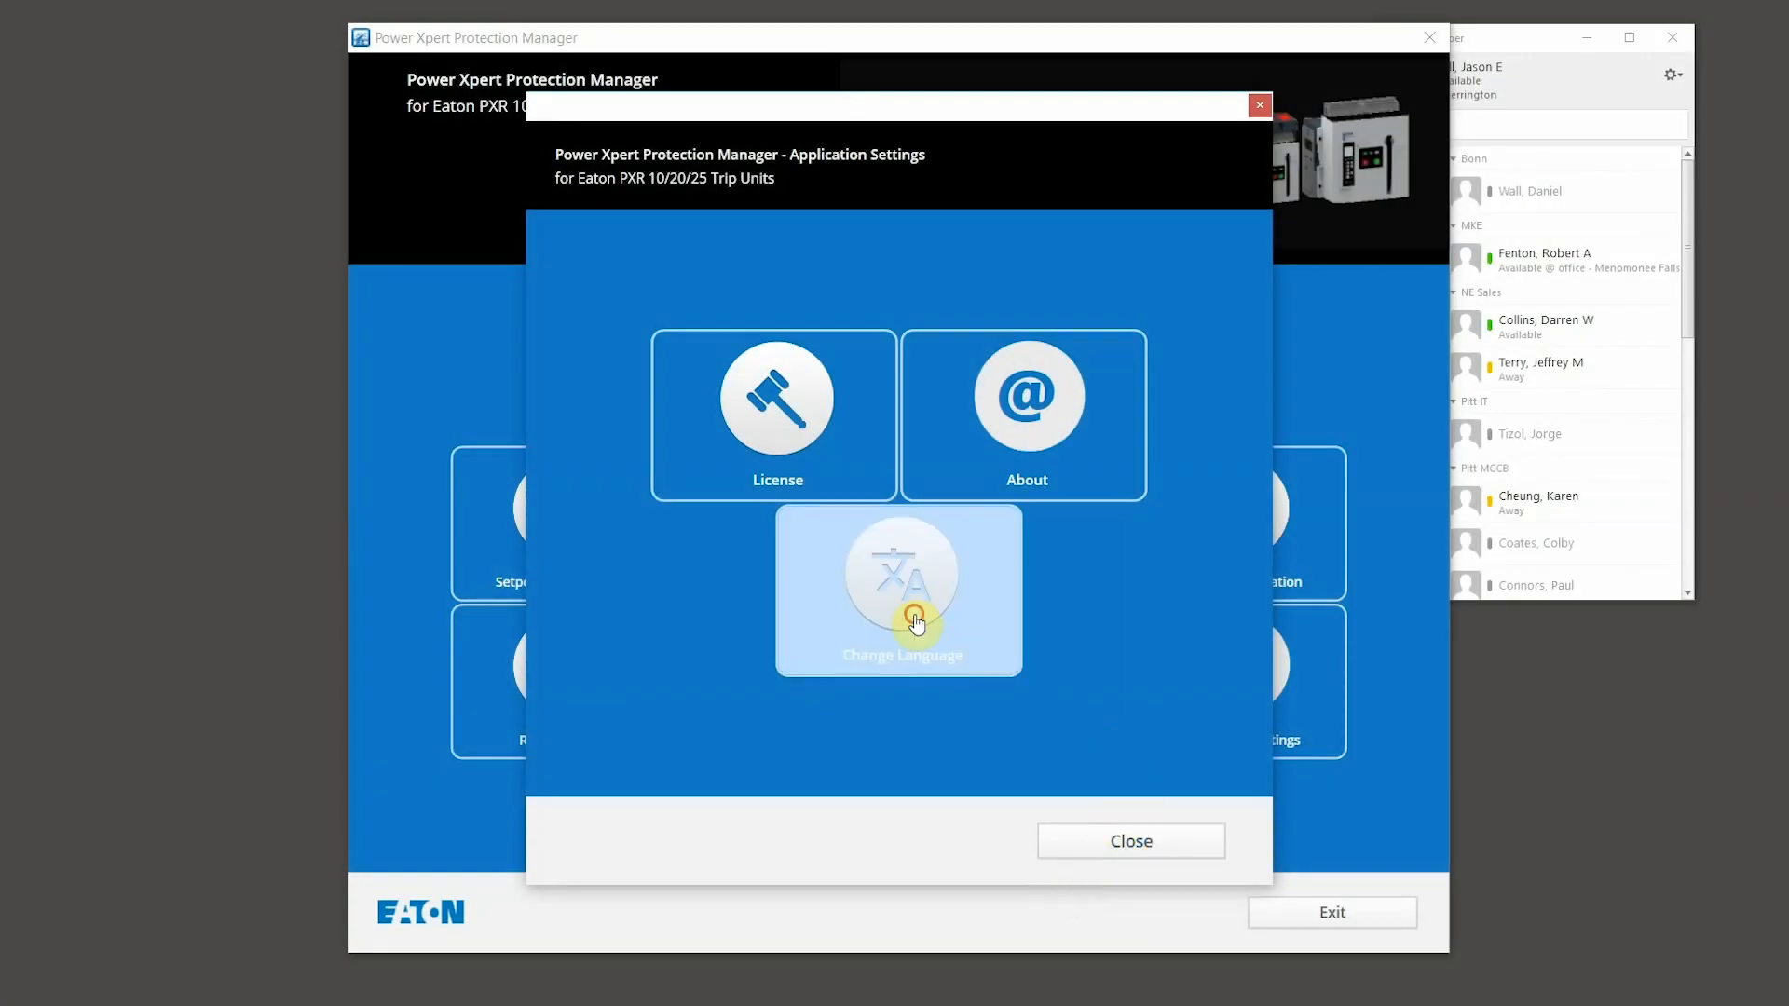